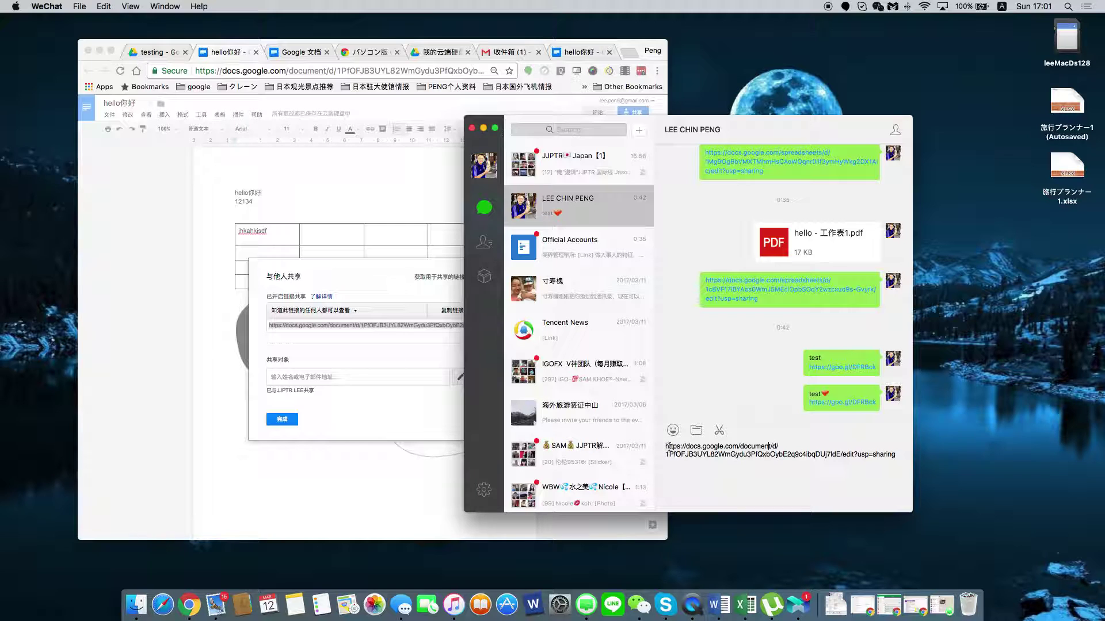
Above the pasted link, start a new line reading 'hello 这是3月份' using Pinyin input.
key("ctrl+Return")
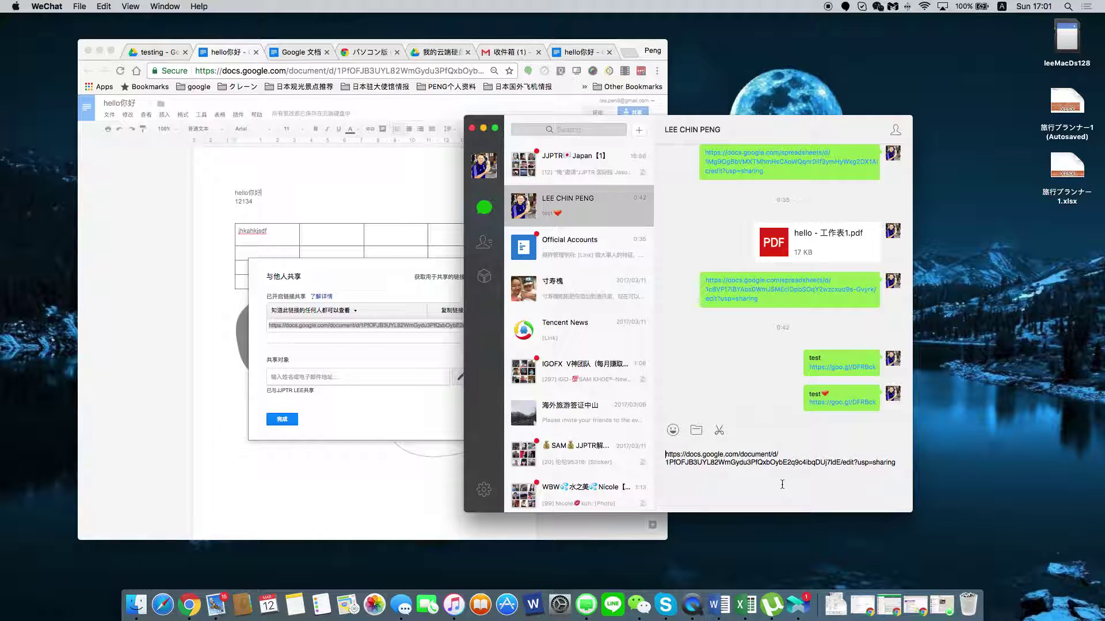
type("hel")
key("ctrl+space")
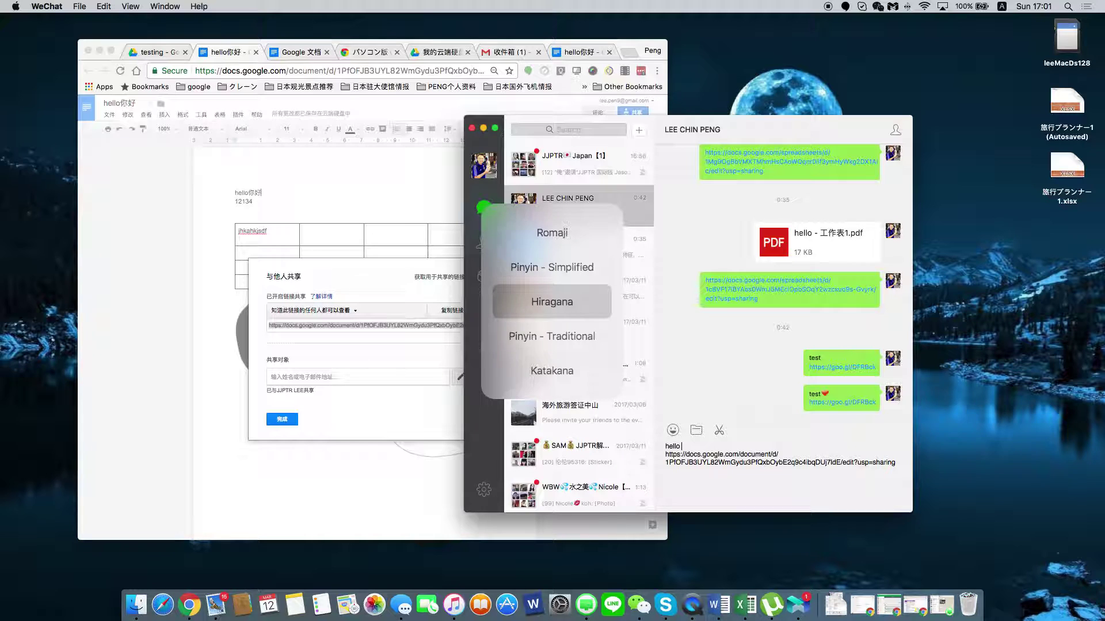
key("ctrl+space")
key("ctrl+space")
key("ctrl+space")
key("ctrl+space")
type("zhesh")
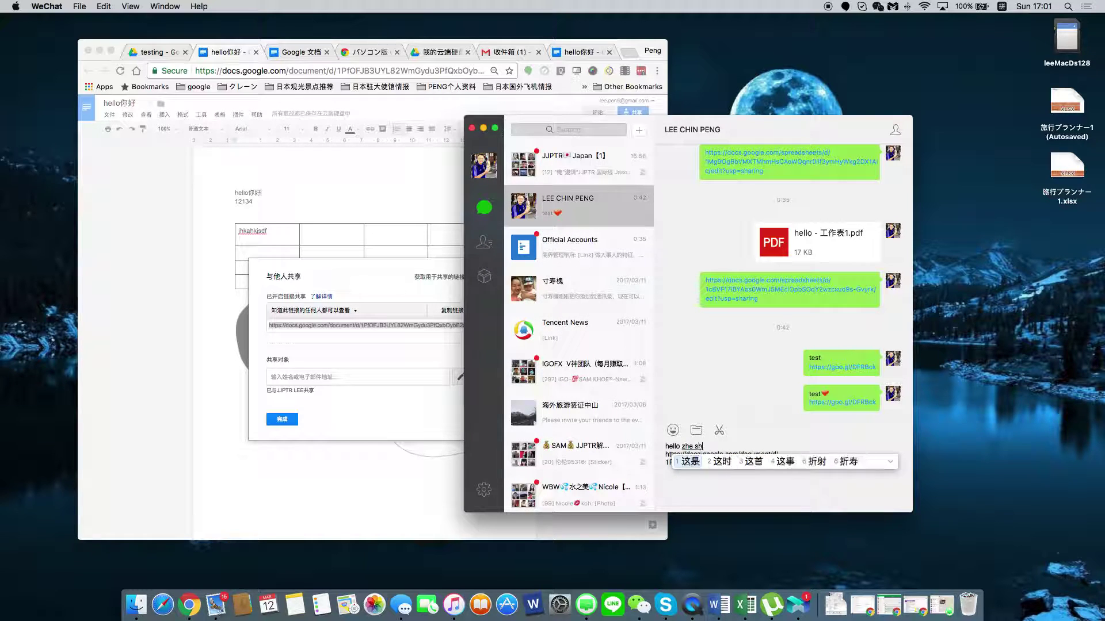
key("space")
type("3")
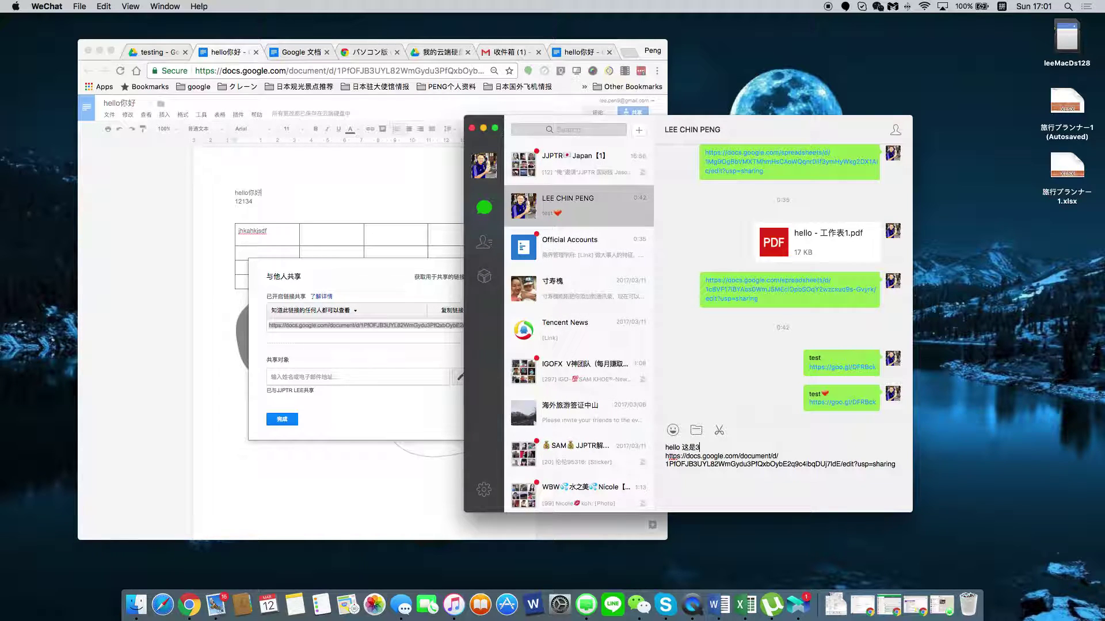
type("yuefen")
key("space")
Finish the line with '最新产品' and send the message with the share link.
type("zui xing")
key("BackSpace")
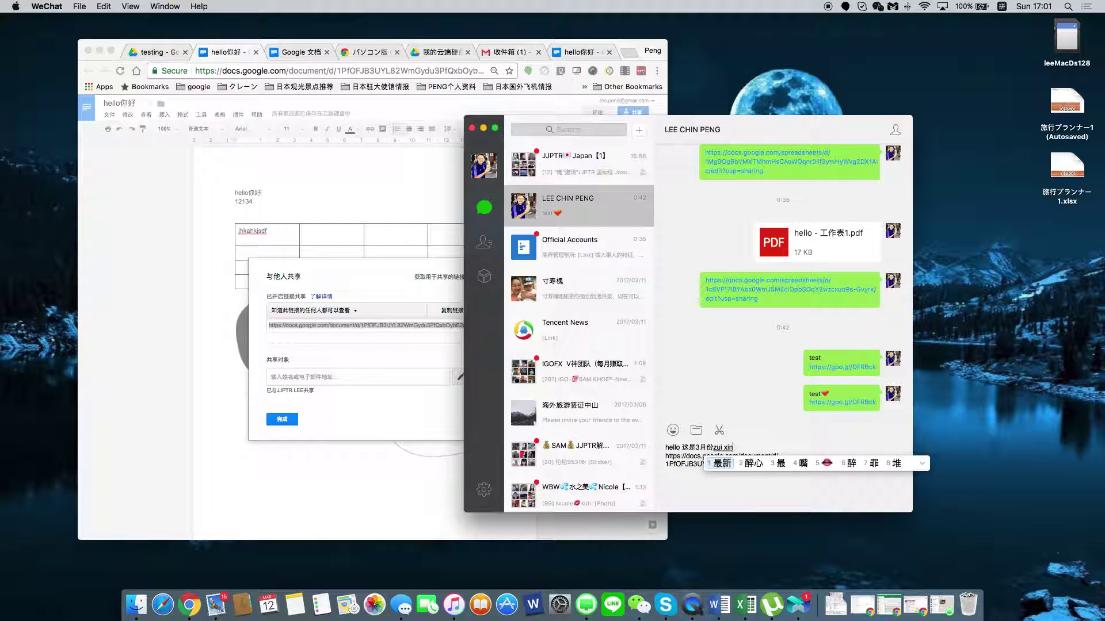
key("space")
type("chanp")
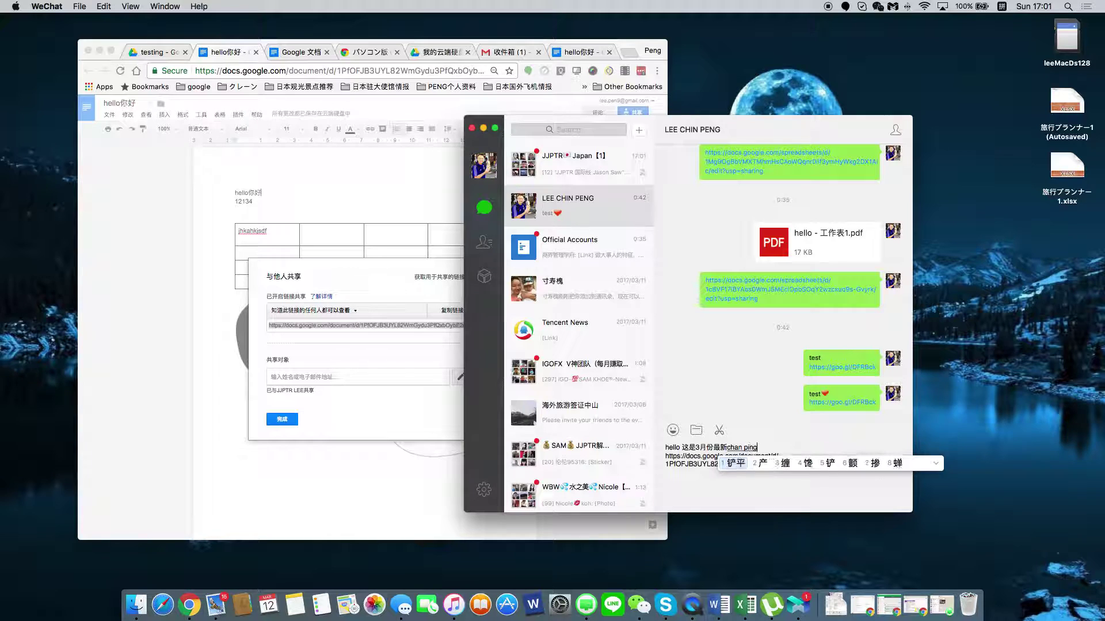
type("2canpin")
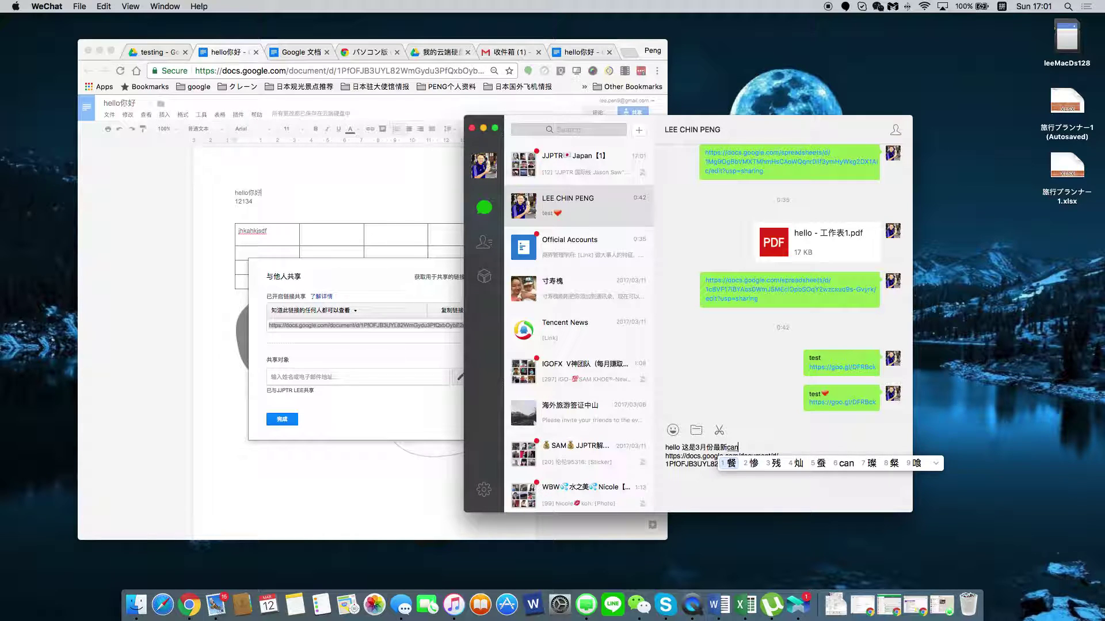
key("space")
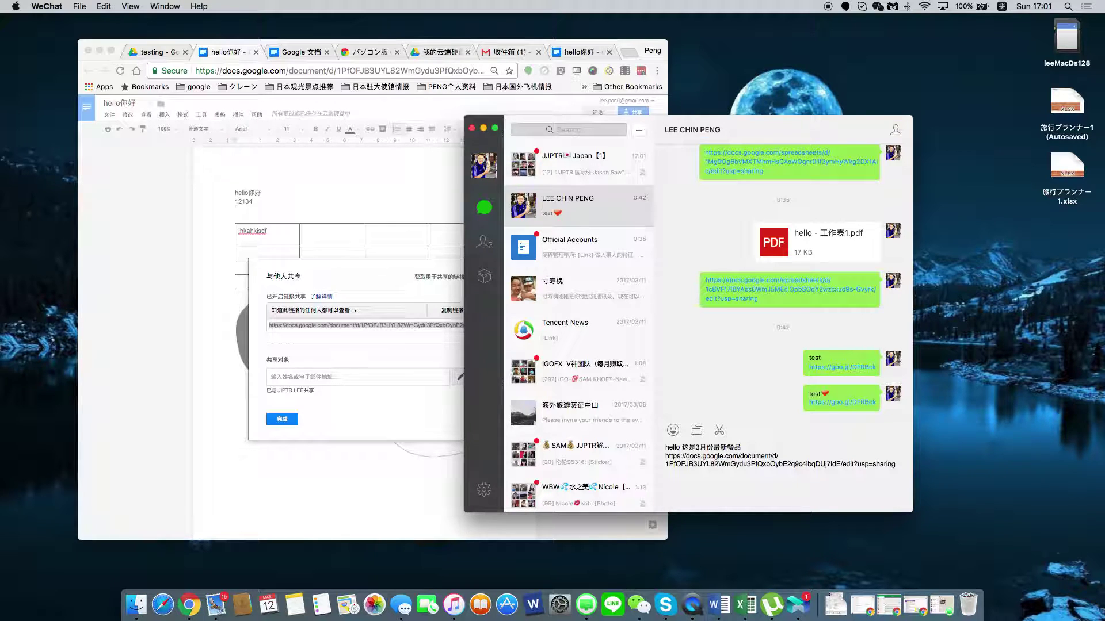
type("chan")
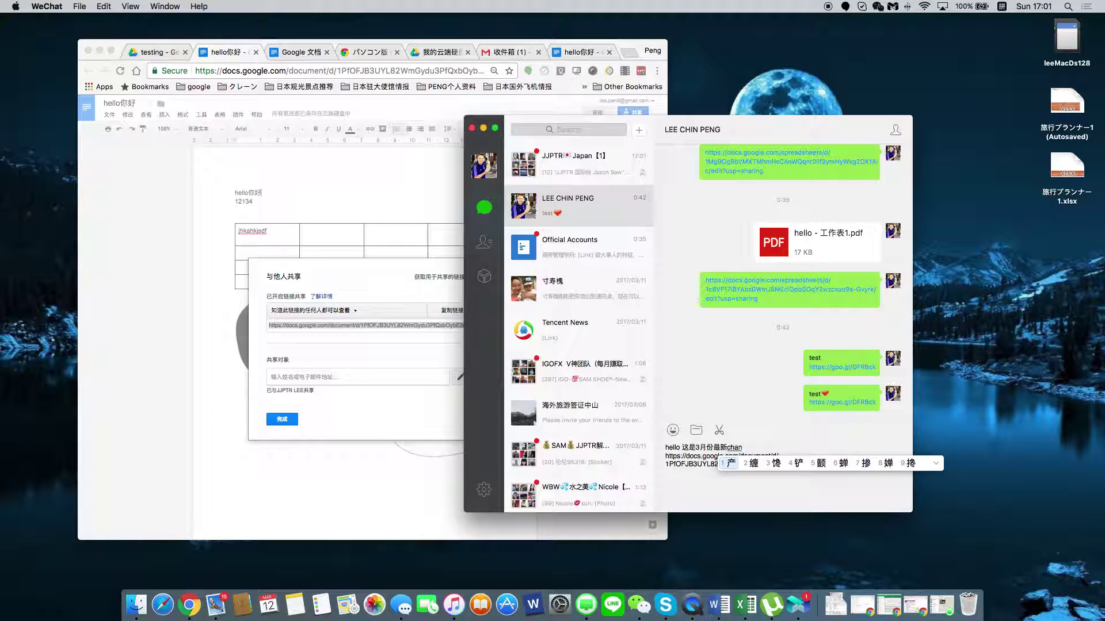
type("p2")
key("Return")
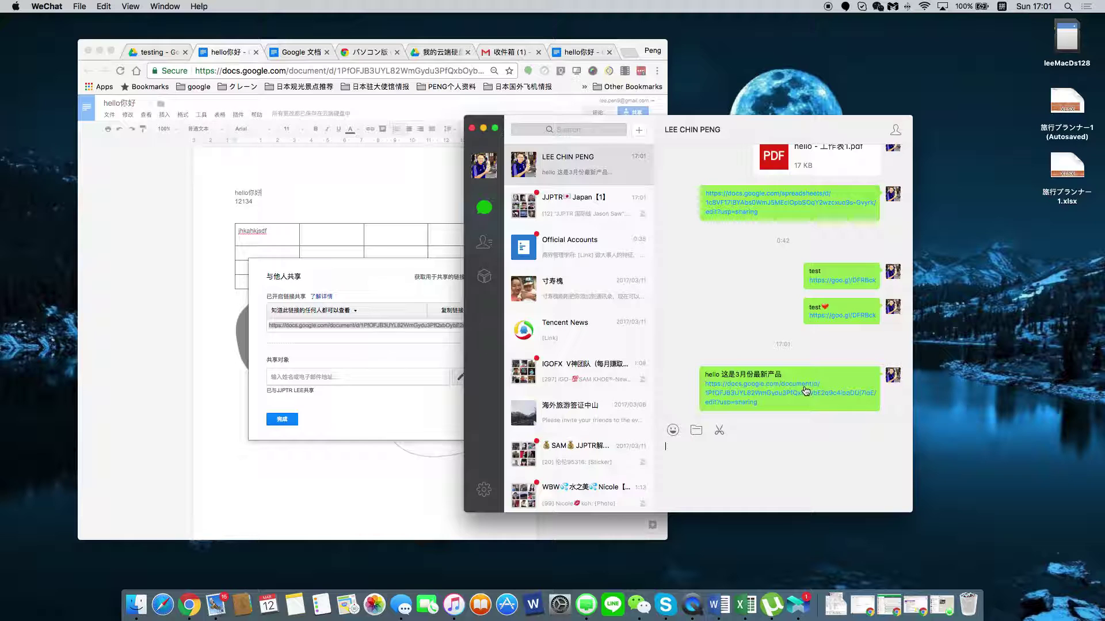
Close the Docs sharing dialog and shrink the Hello image slightly.
left_click(282, 296)
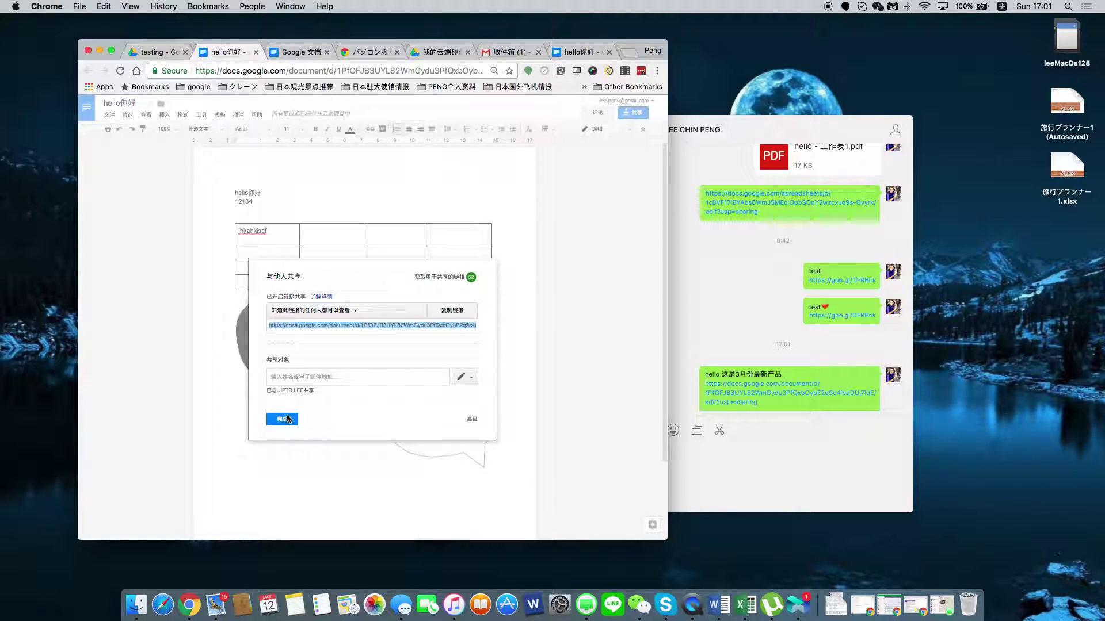
left_click(288, 419)
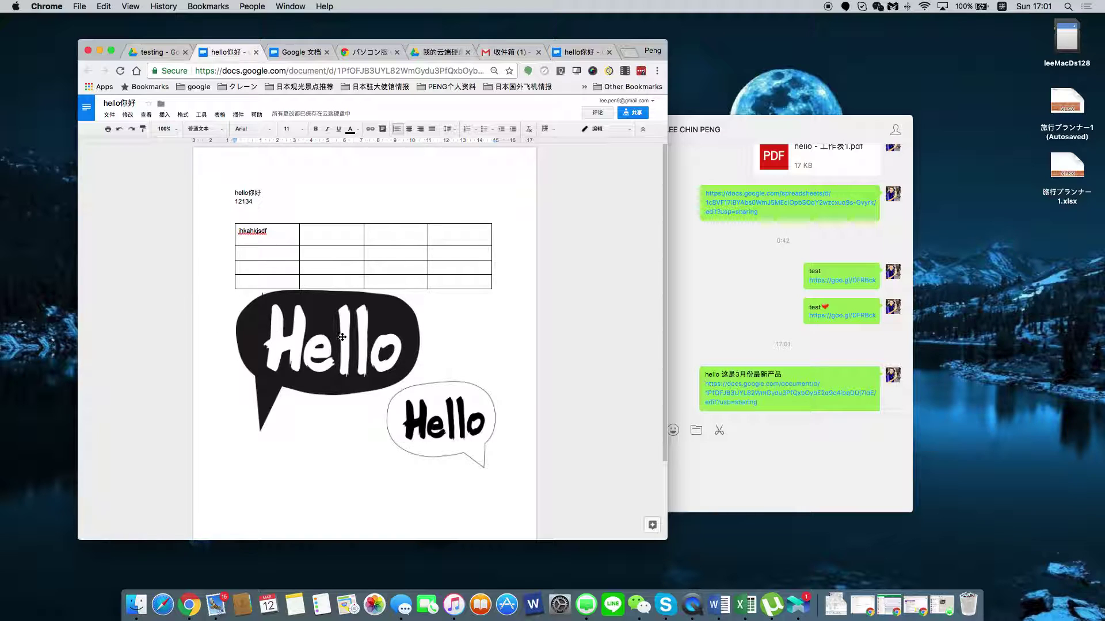
left_click(332, 368)
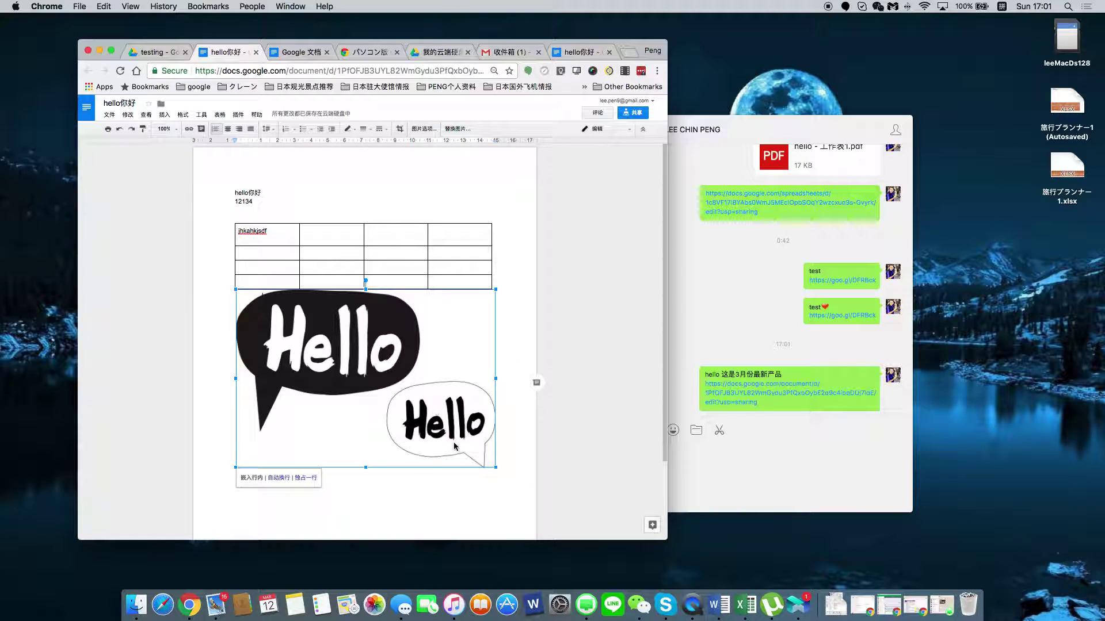
left_click_drag(496, 468, 482, 458)
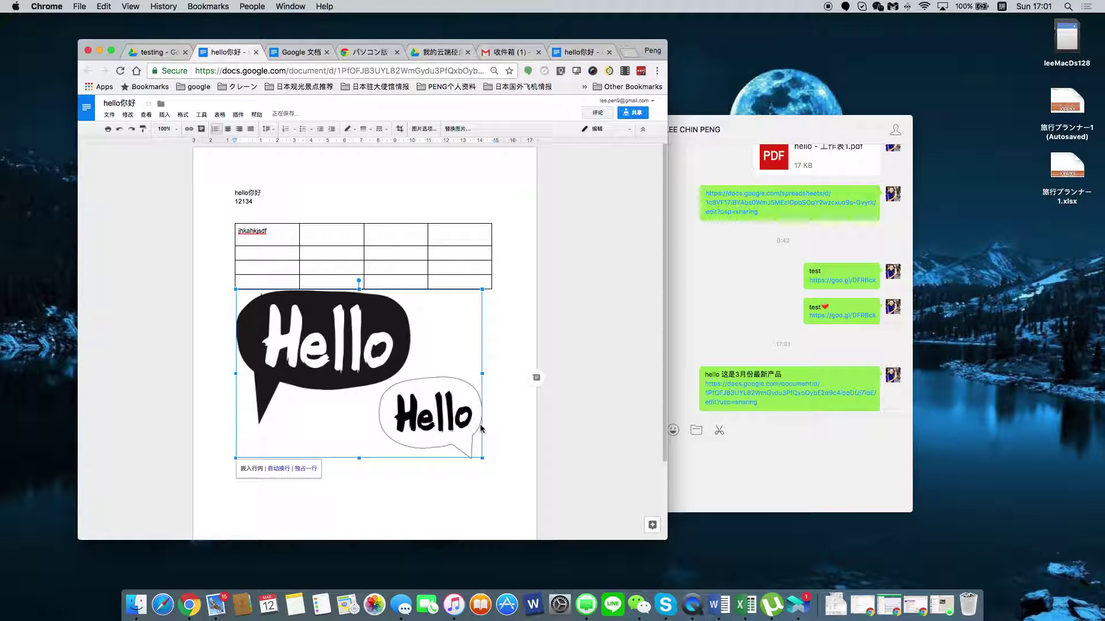
Deselect the image, then open and dismiss the table options list.
left_click(317, 209)
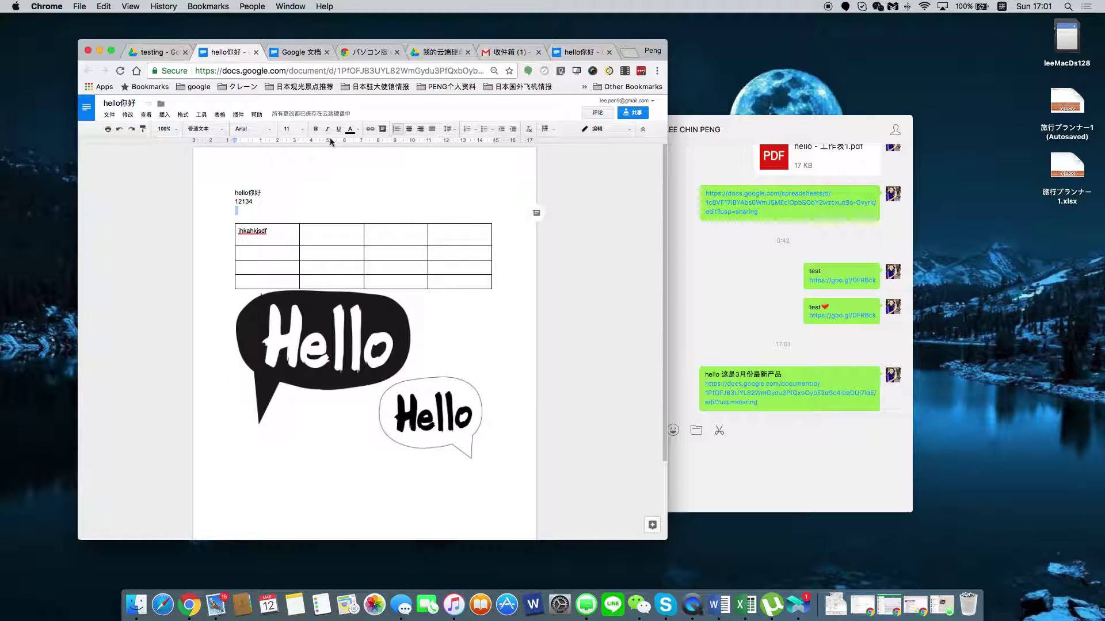
left_click(220, 115)
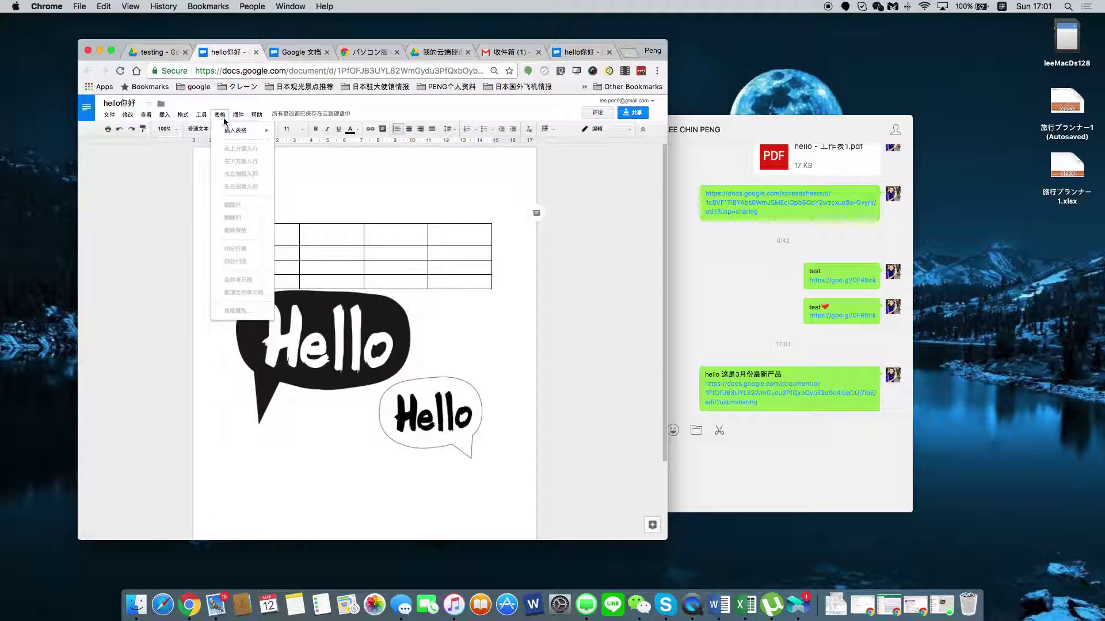
mouse_move(182, 117)
left_click(338, 213)
In the Drive testing folder, create a new Google Sheets spreadsheet.
left_click(145, 53)
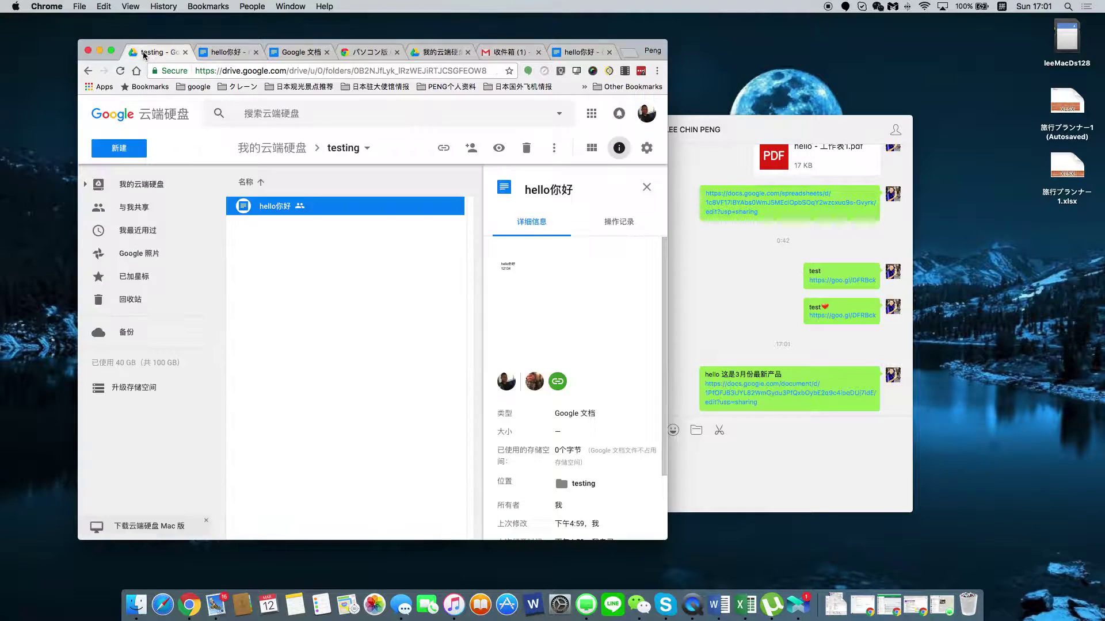
left_click(123, 152)
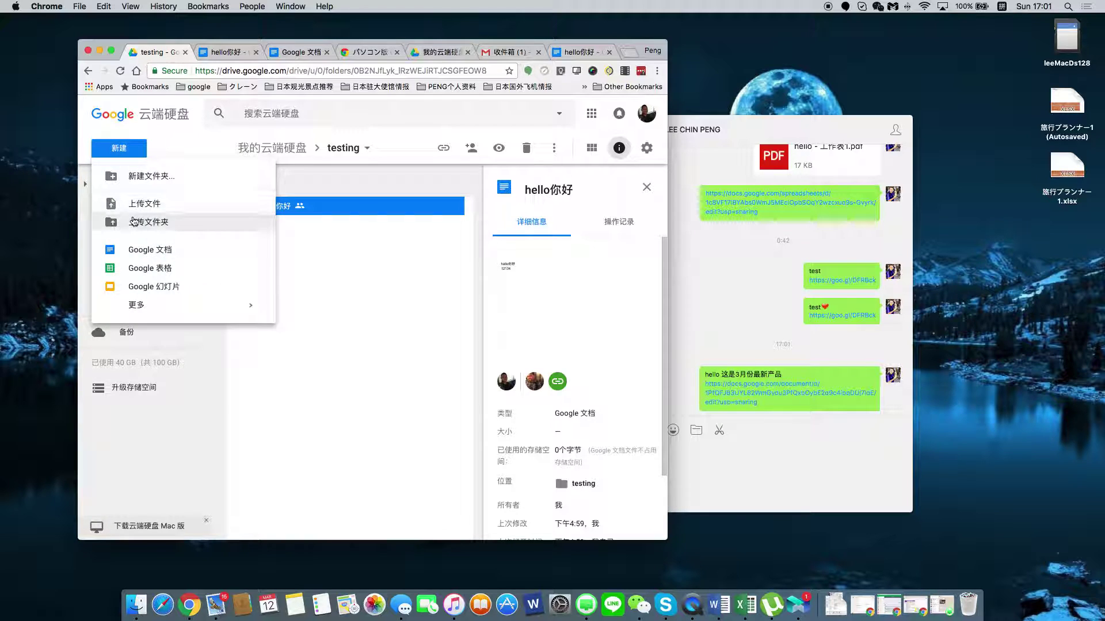
left_click(160, 270)
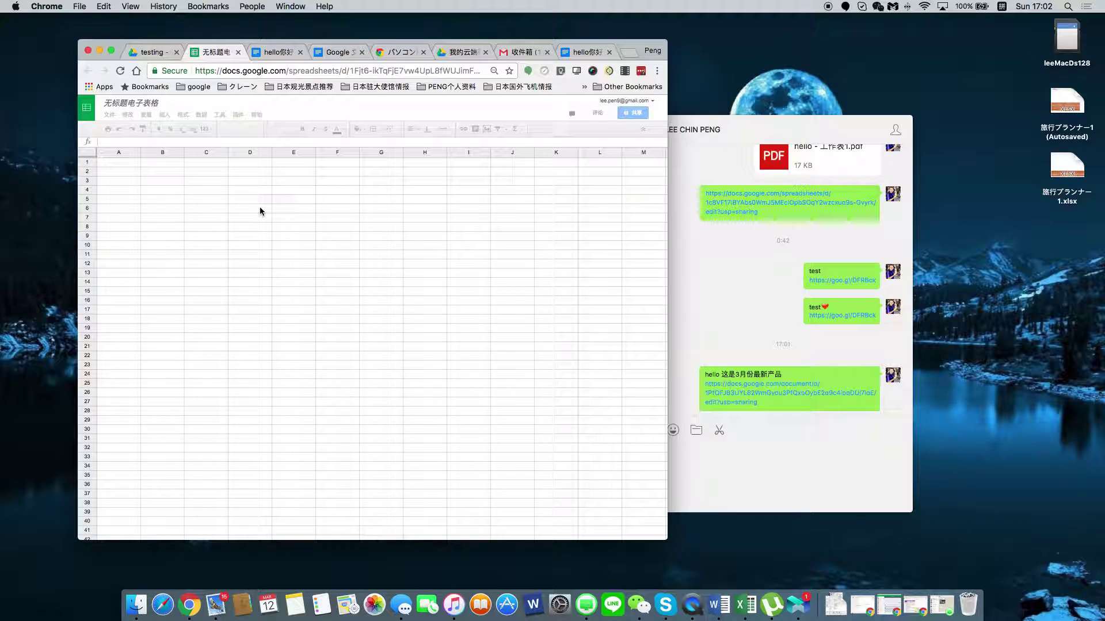
Enter the numbers 1 through 9 down cells C6 to C14.
left_click(216, 211)
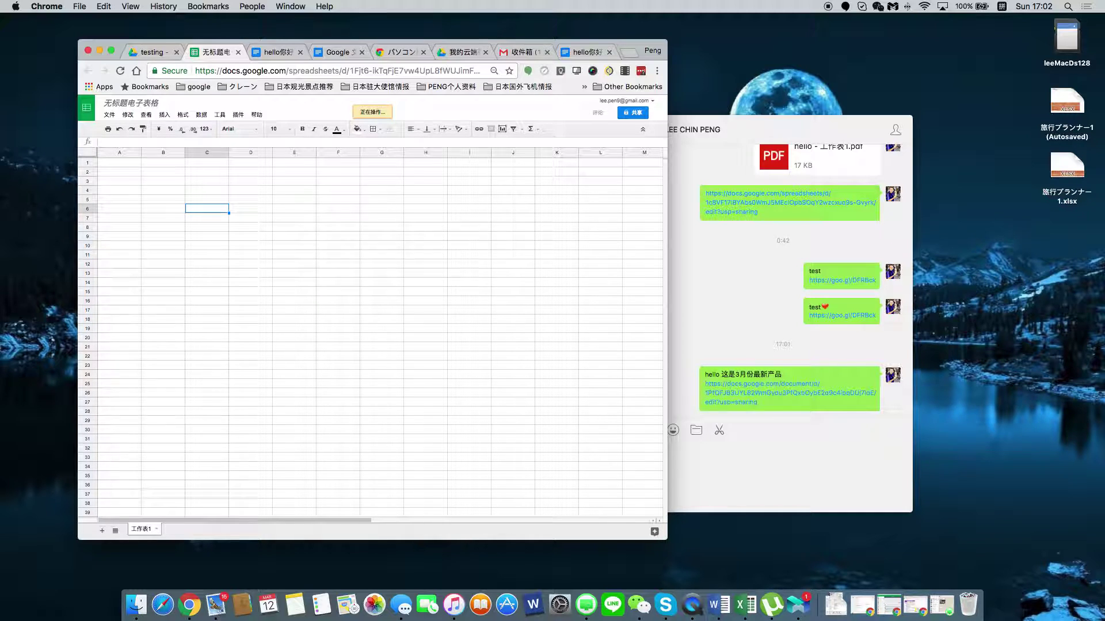
key("super+r")
type("1")
key("Return")
type("2")
key("Return")
type("3")
key("Return")
type("4")
key("Return")
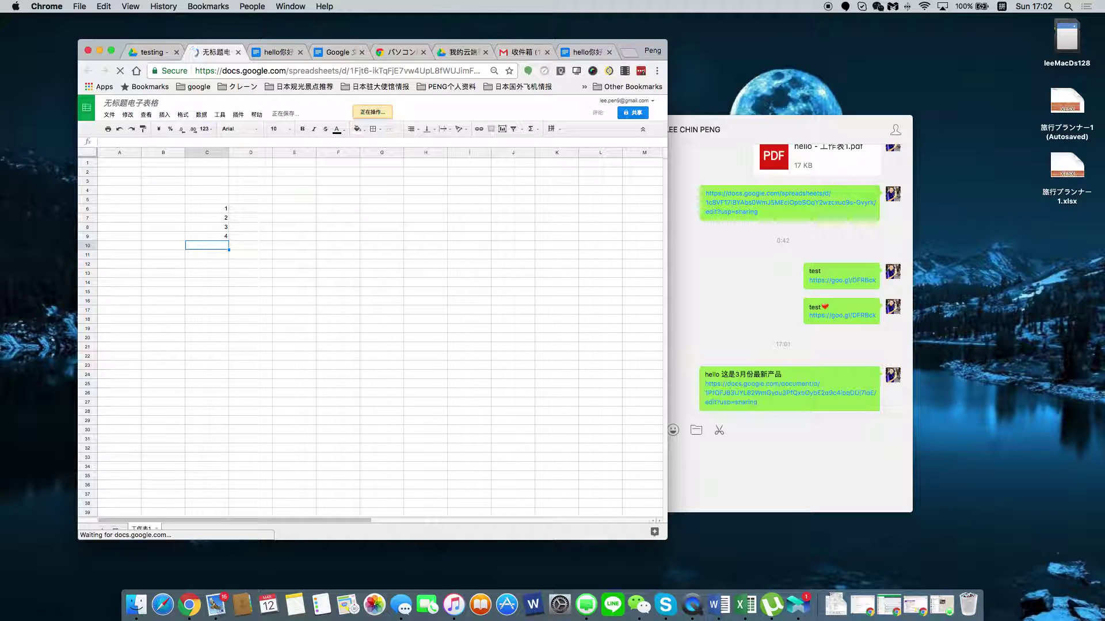
type("5 6 7 8 9")
Label B16 'total' and put =sum(C6:C15) in C16, giving 45.
left_click(147, 299)
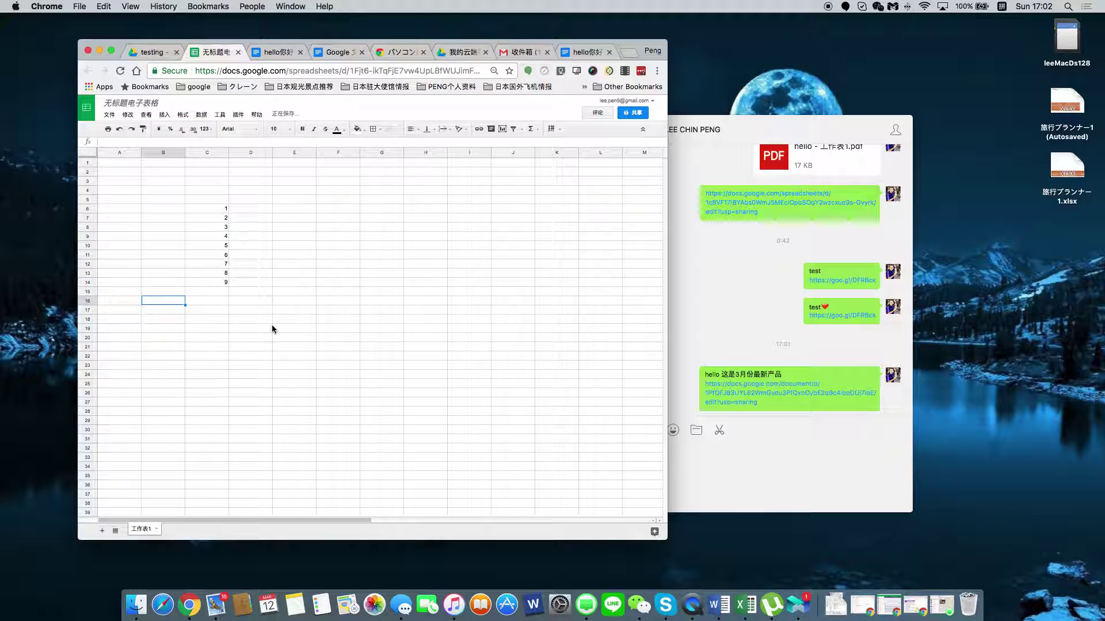
type("to")
key("space")
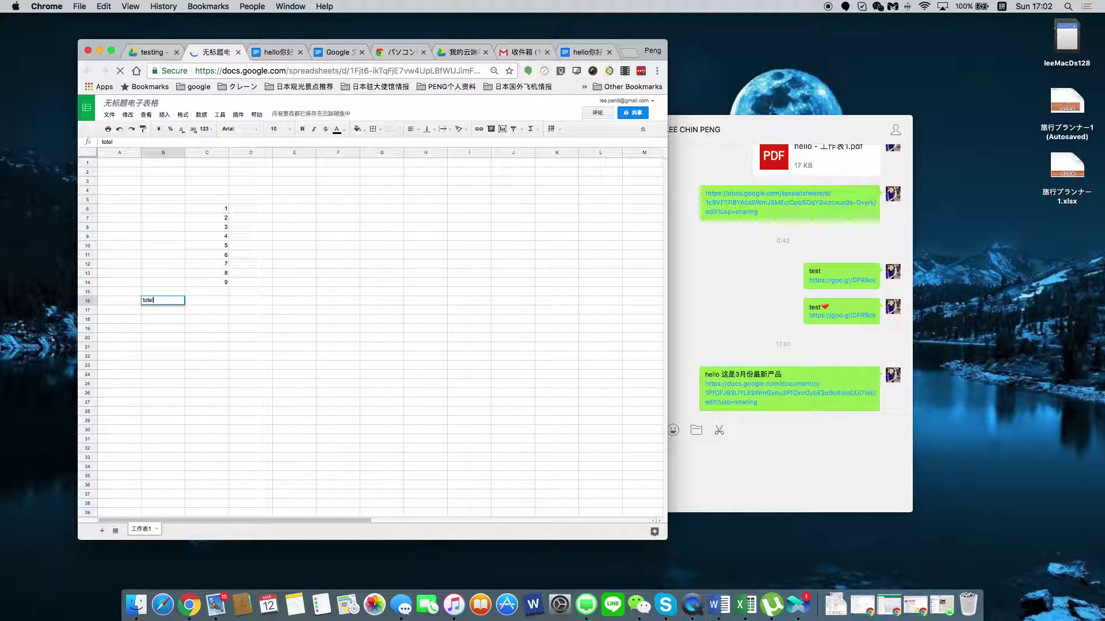
left_click(221, 299)
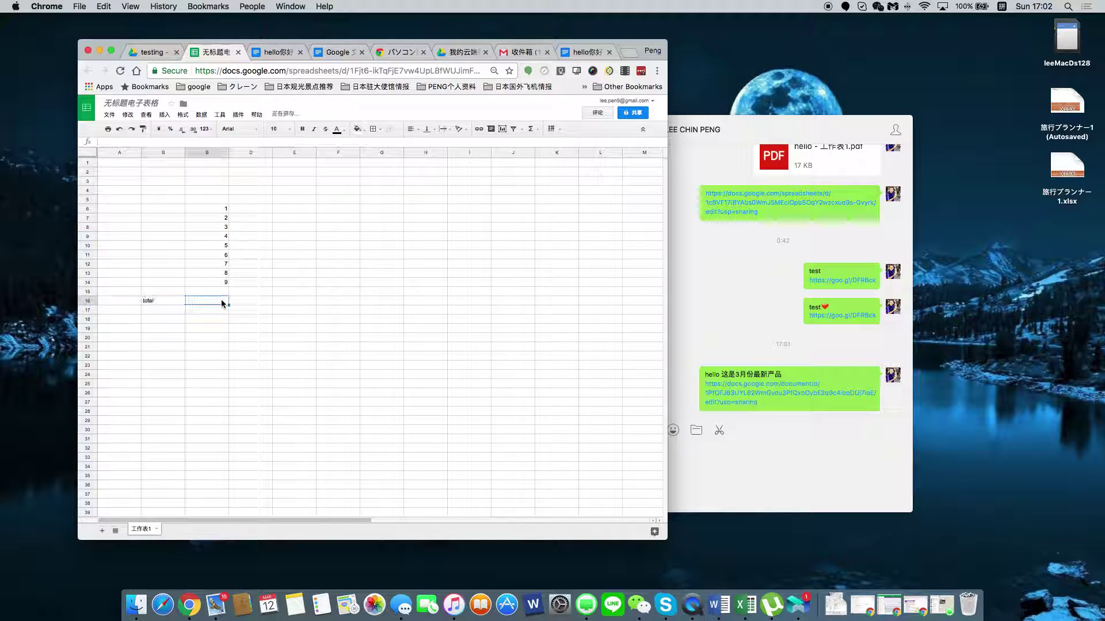
left_click(175, 140)
type("=su")
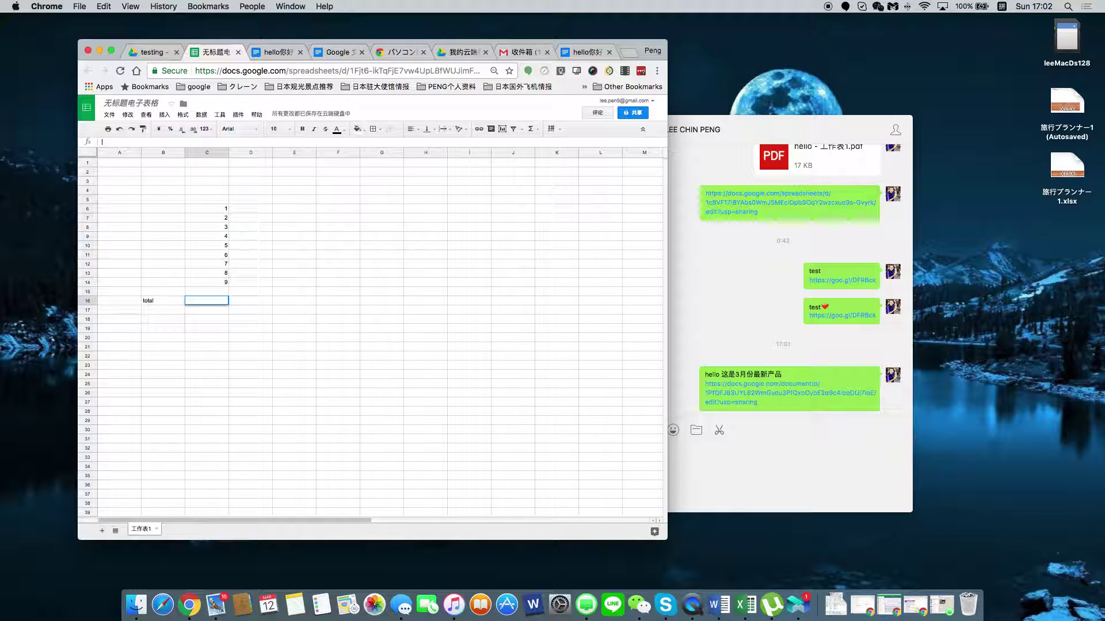
key("ctrl+space")
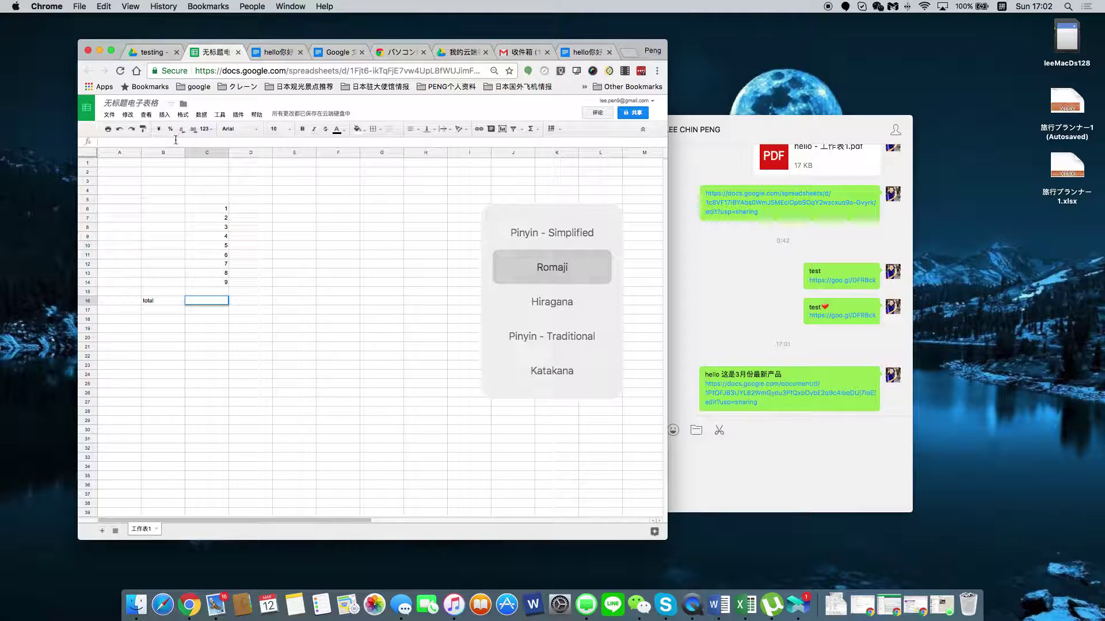
type("=")
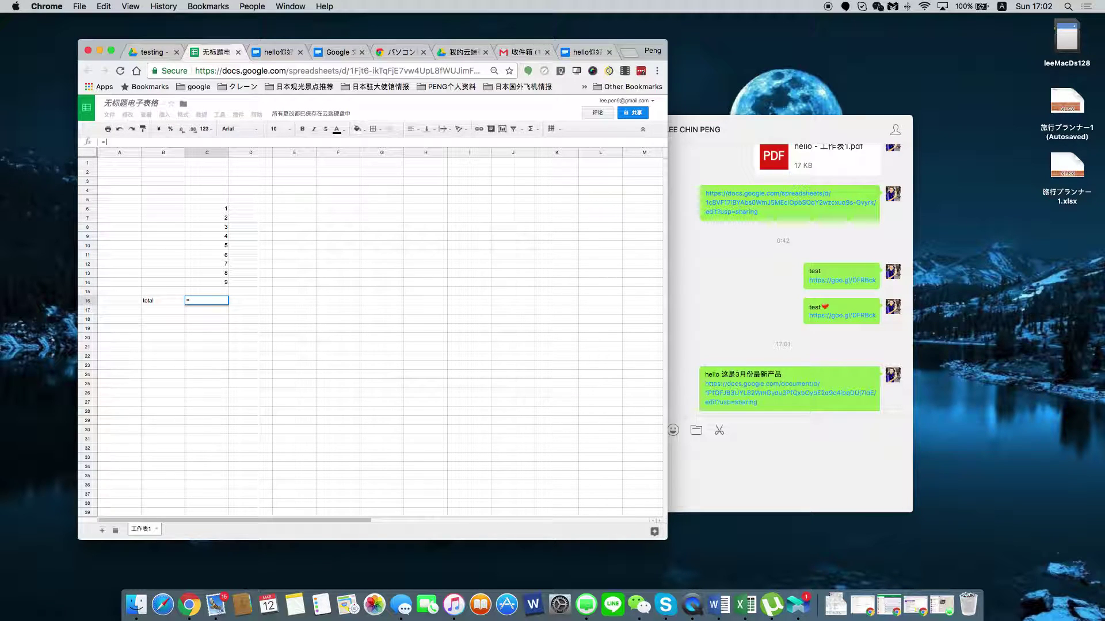
type("sum(")
left_click_drag(204, 211, 198, 295)
type(")")
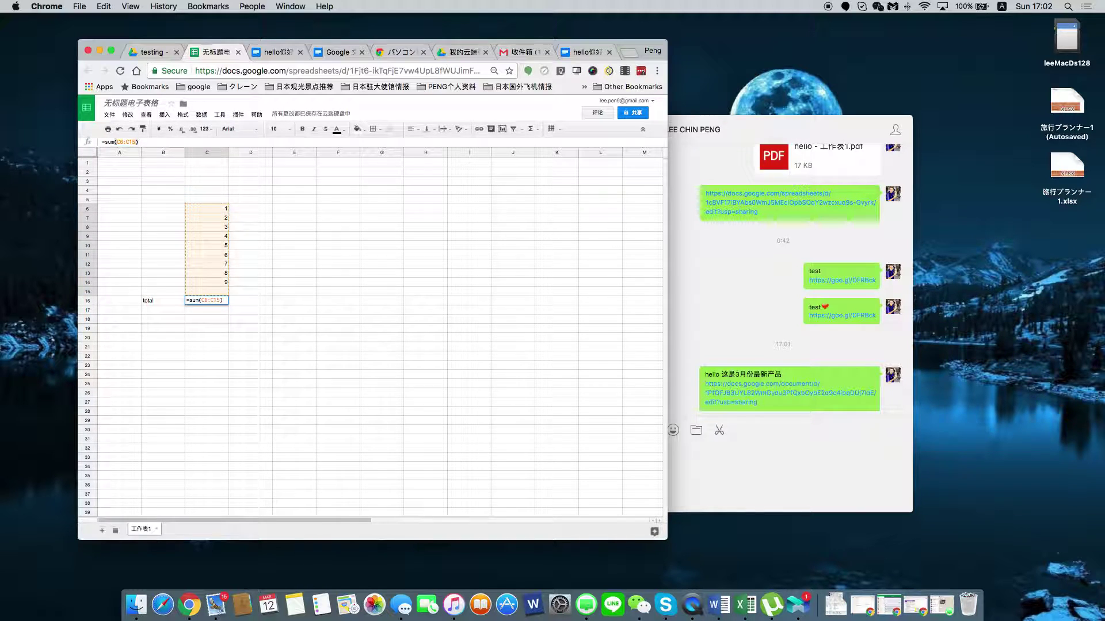
key("Return")
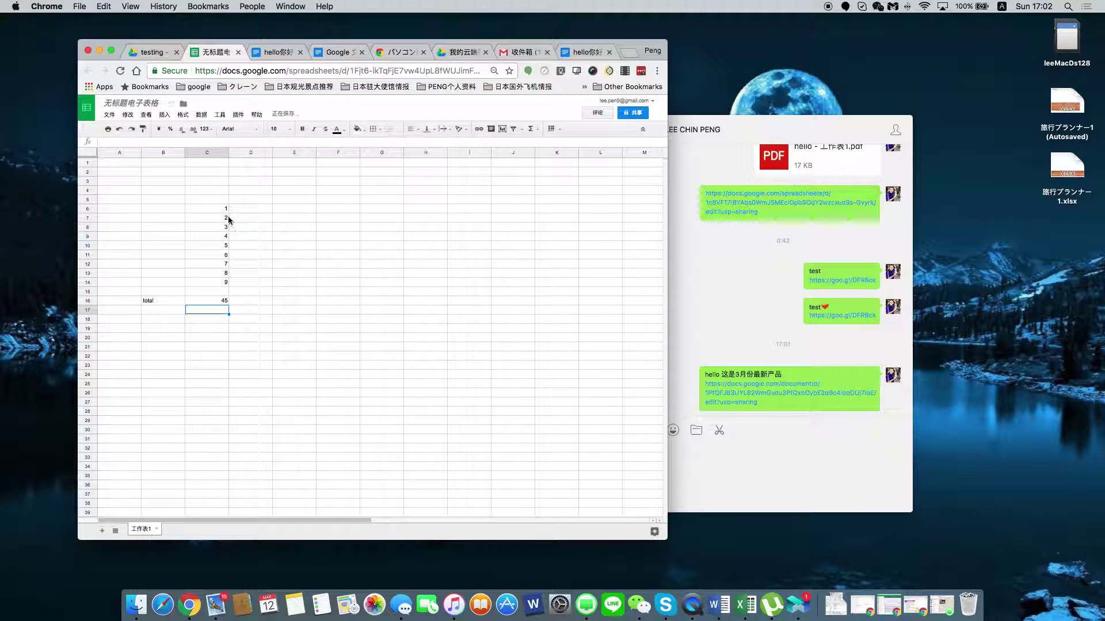
left_click_drag(196, 209, 444, 302)
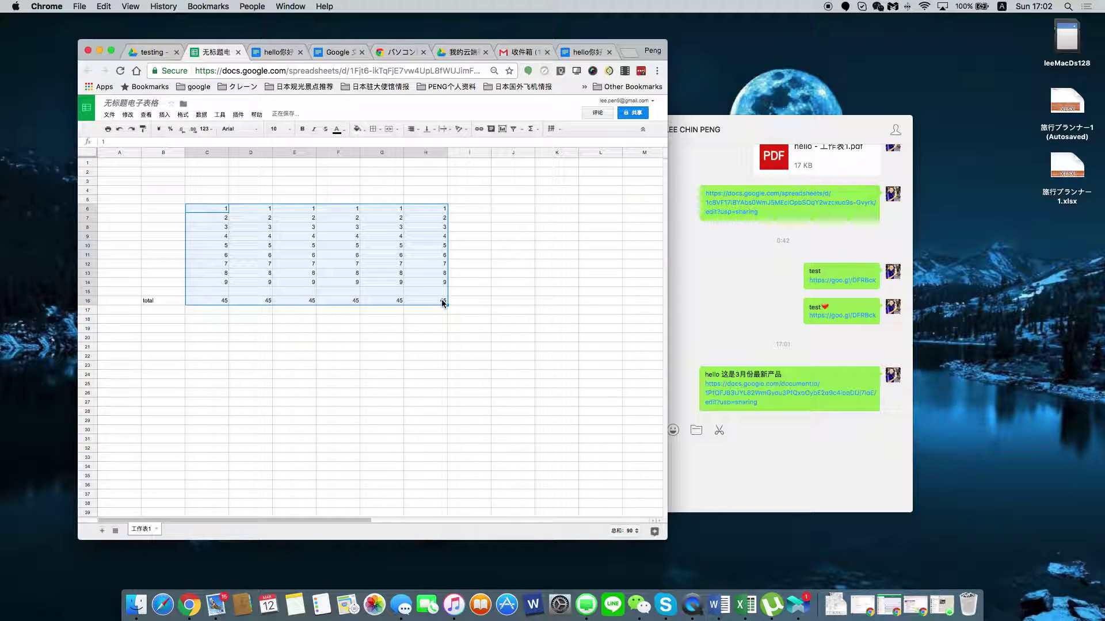
Fill J19, J20 and J21 with 12345, 67890 and 11111, then select B6:H16.
left_click(549, 422)
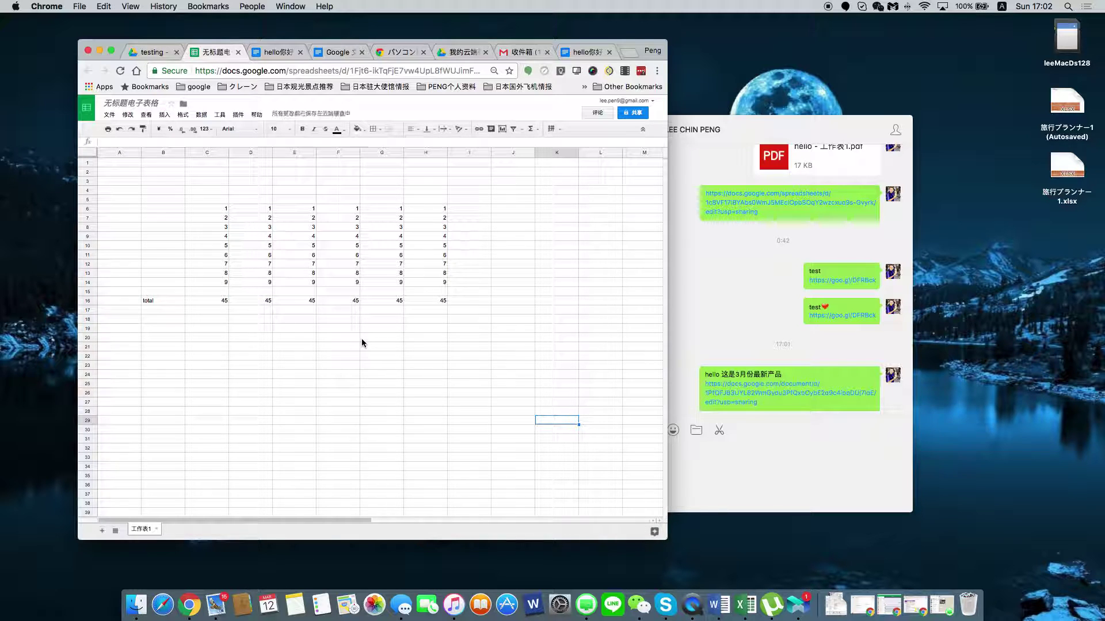
left_click_drag(157, 198, 435, 301)
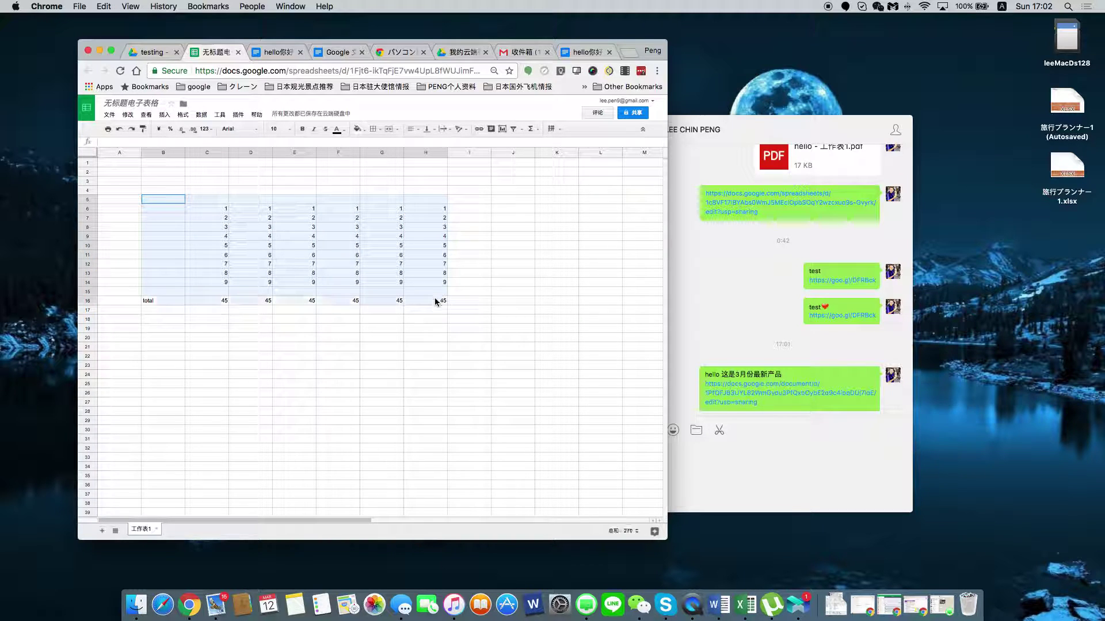
left_click(526, 329)
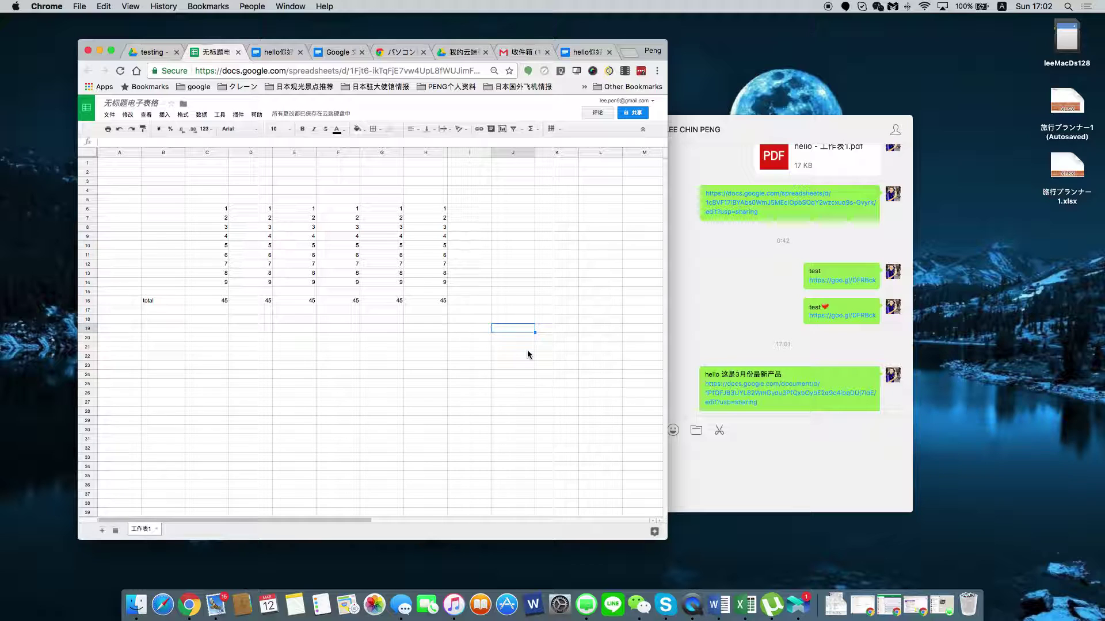
type("zuijing")
type("12")
type("345")
key("Return")
type("67890")
key("Return")
type("11111")
key("Return")
left_click_drag(157, 207, 439, 299)
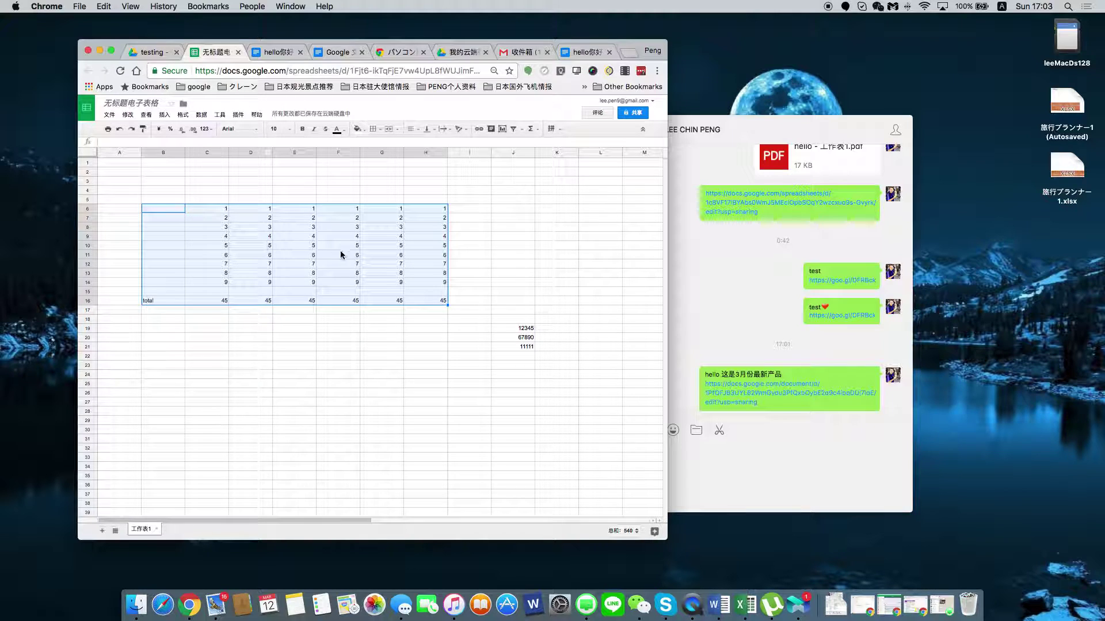
left_click(111, 117)
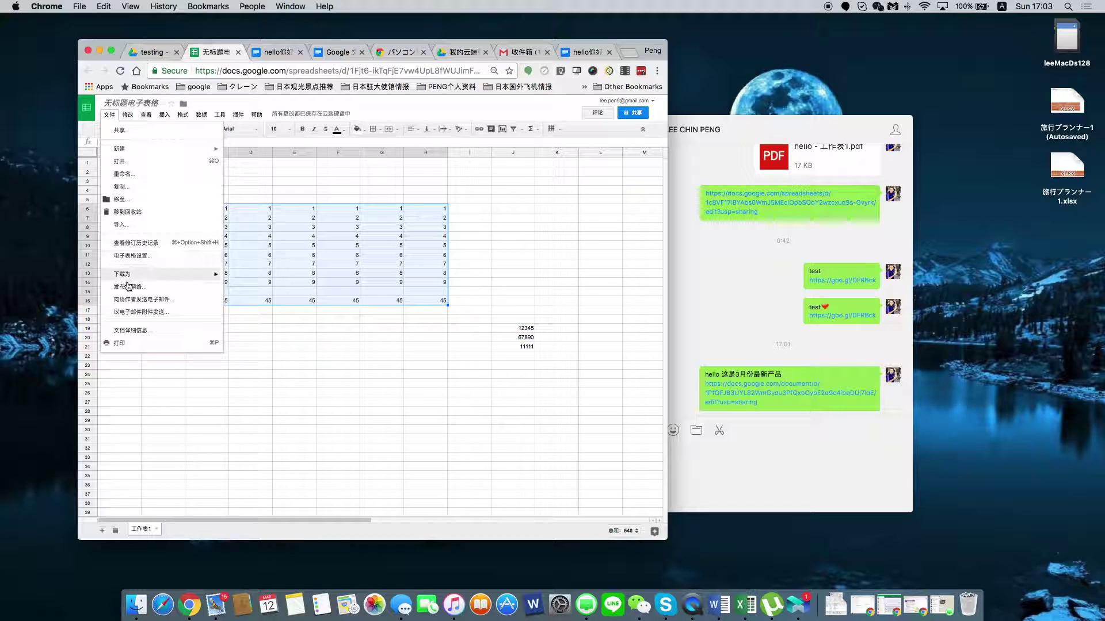
Download the selected range as a portrait PDF without gridlines.
mouse_move(207, 275)
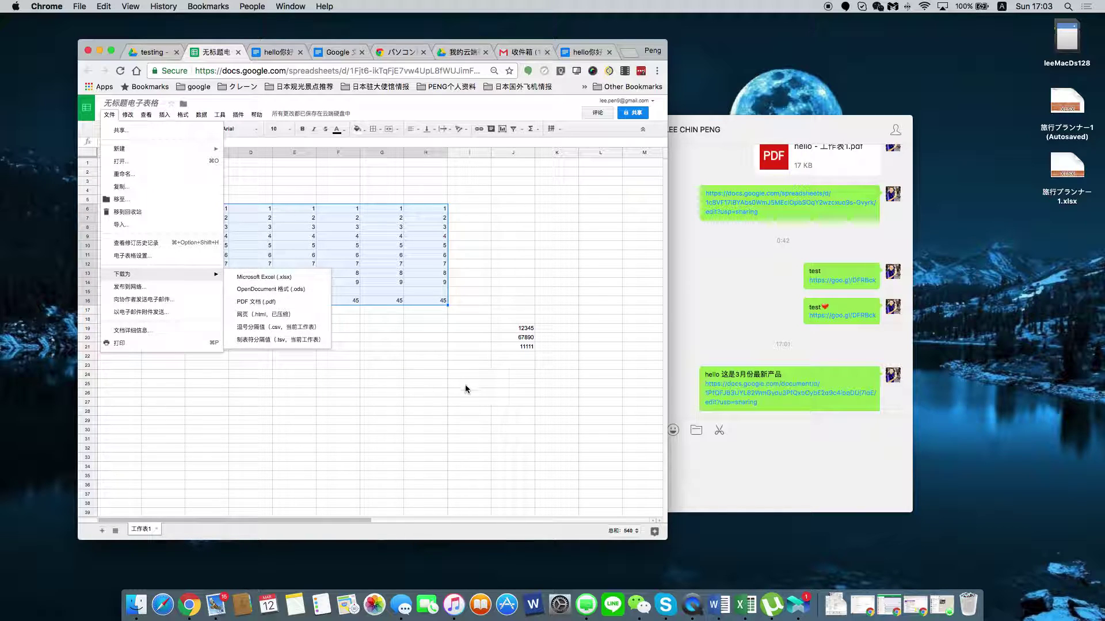
left_click(251, 303)
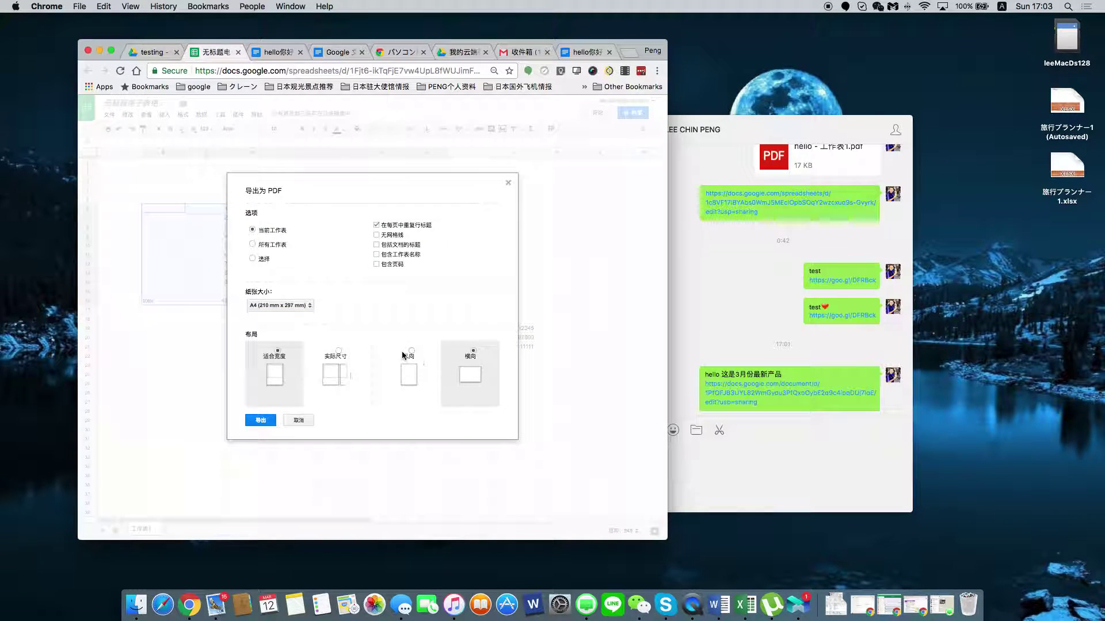
left_click(412, 351)
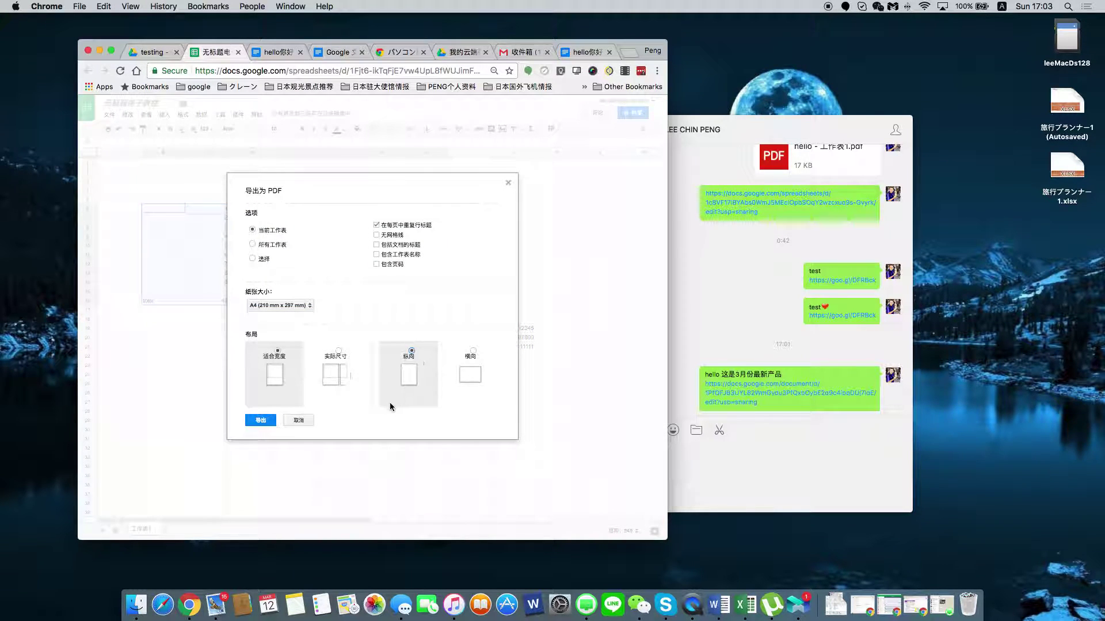
left_click(376, 235)
left_click(253, 258)
left_click(260, 421)
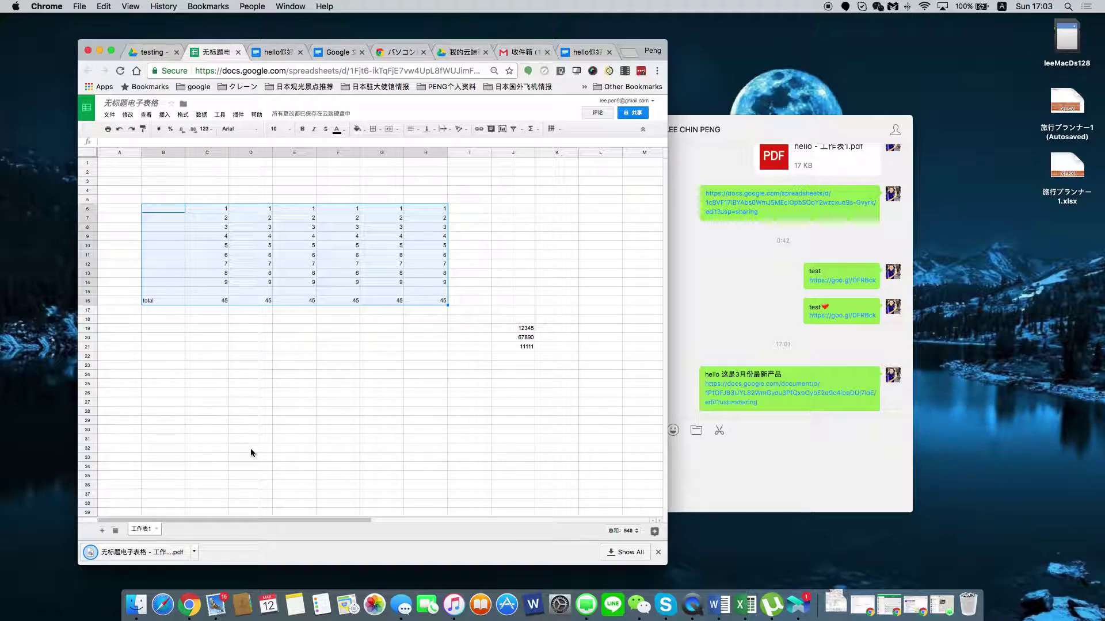
Open the downloaded PDF from the Downloads folder to check it.
left_click(835, 604)
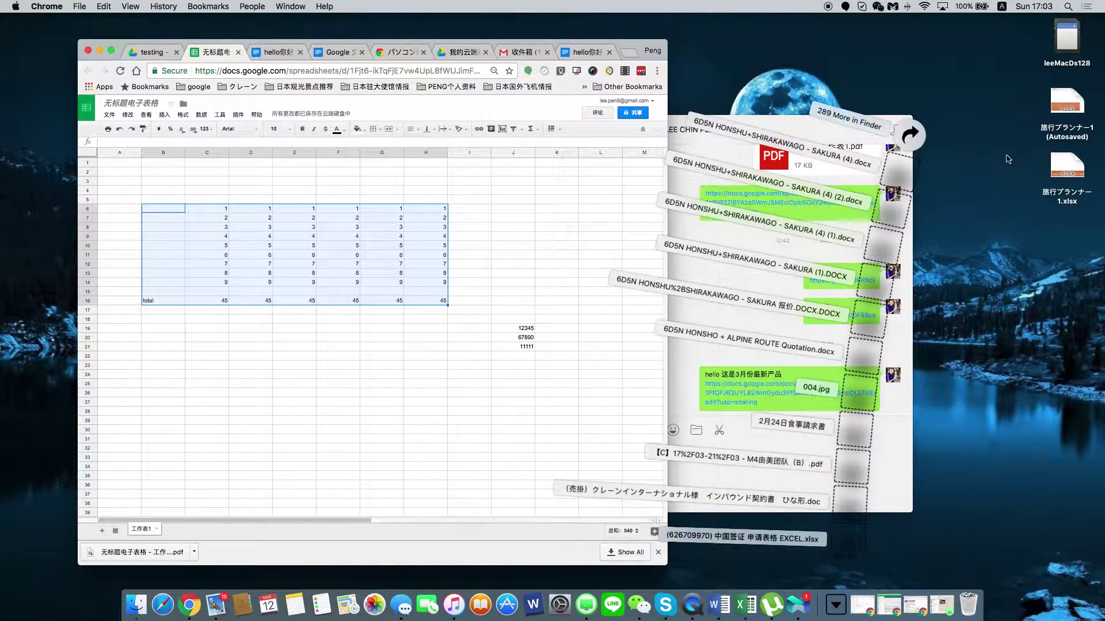
left_click(848, 118)
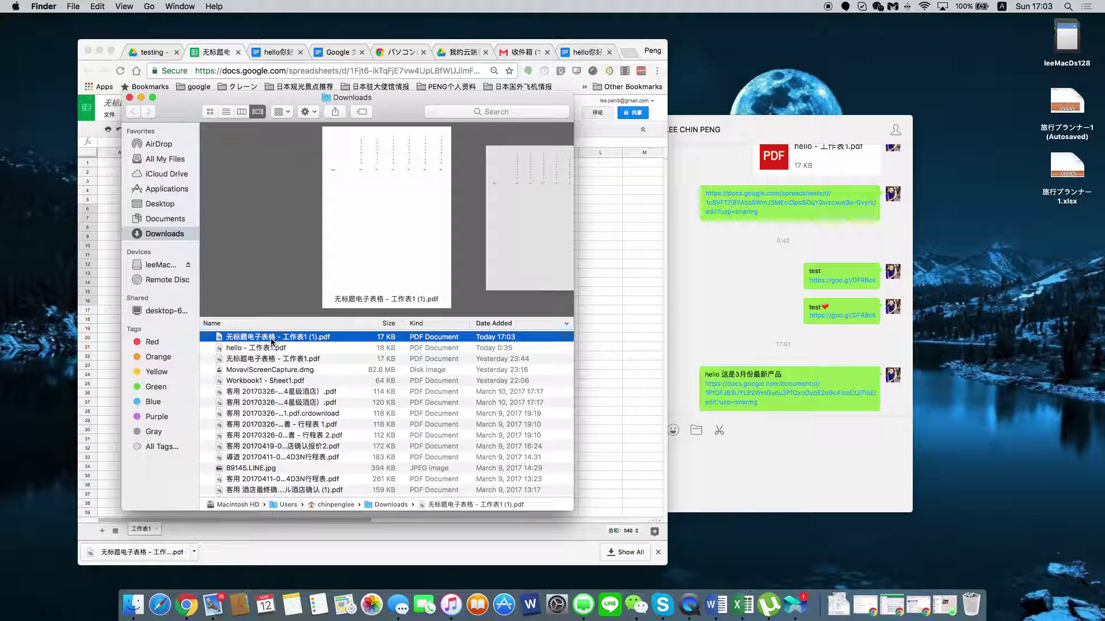
double_click(272, 341)
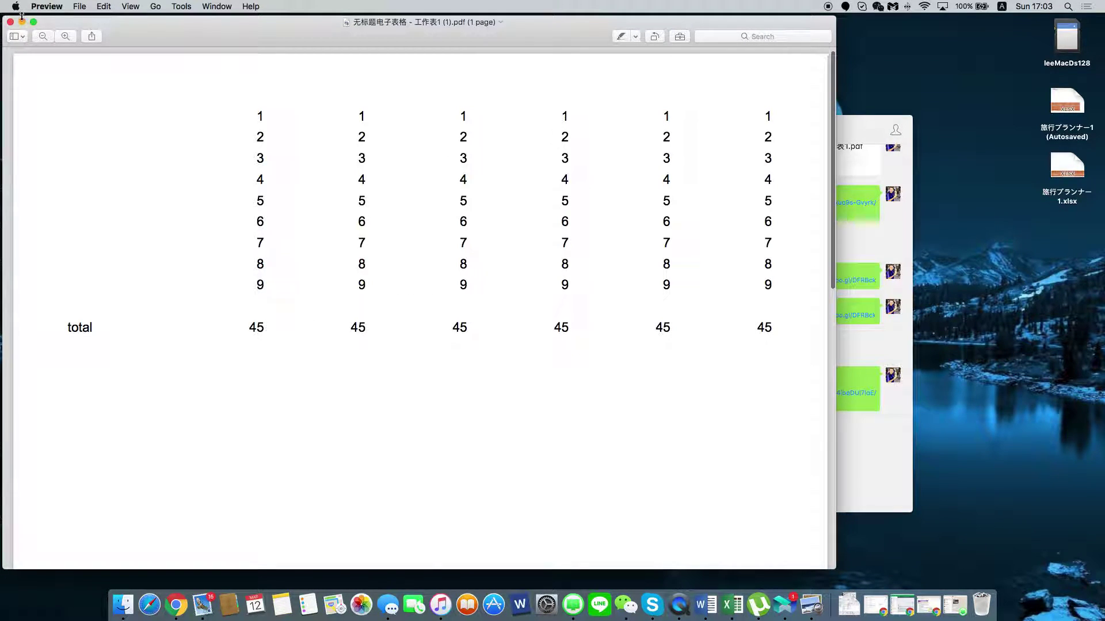
Send the exported 17 KB PDF into the WeChat chat and bring the spreadsheet back in front.
left_click(9, 23)
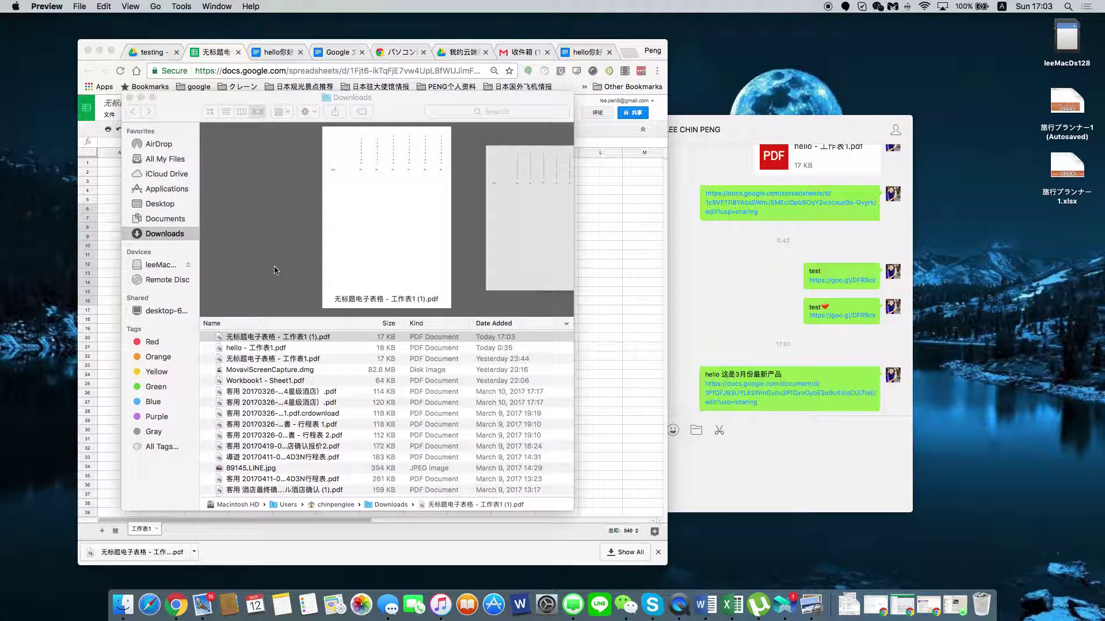
left_click_drag(249, 340, 765, 427)
left_click_drag(785, 136, 875, 113)
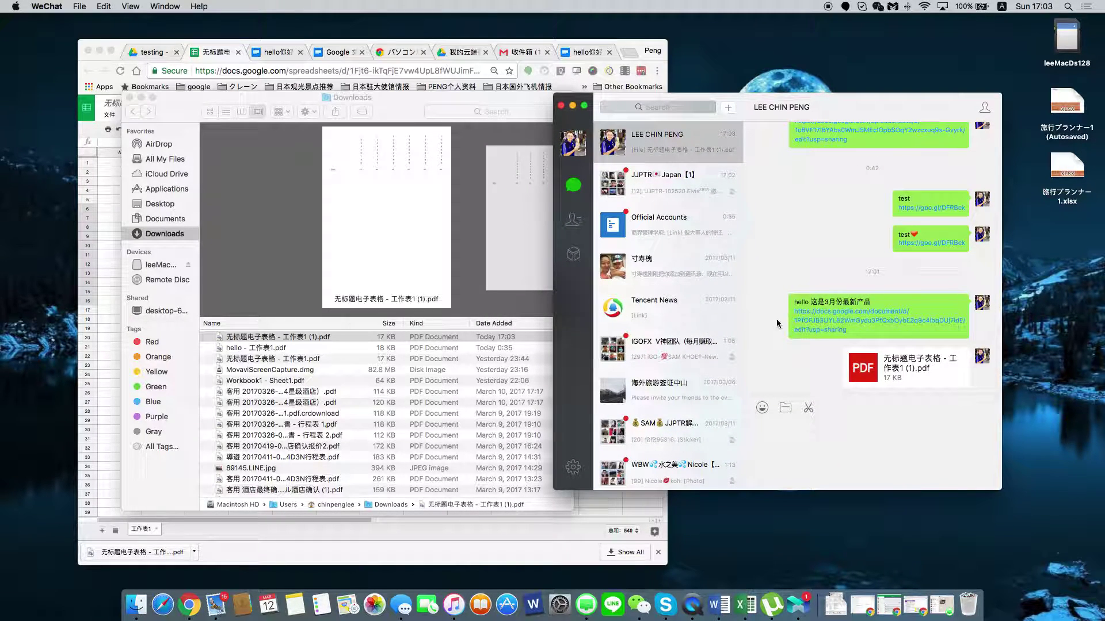
scroll(777, 321, "up", 1)
left_click_drag(848, 105, 890, 80)
left_click_drag(554, 40, 505, 40)
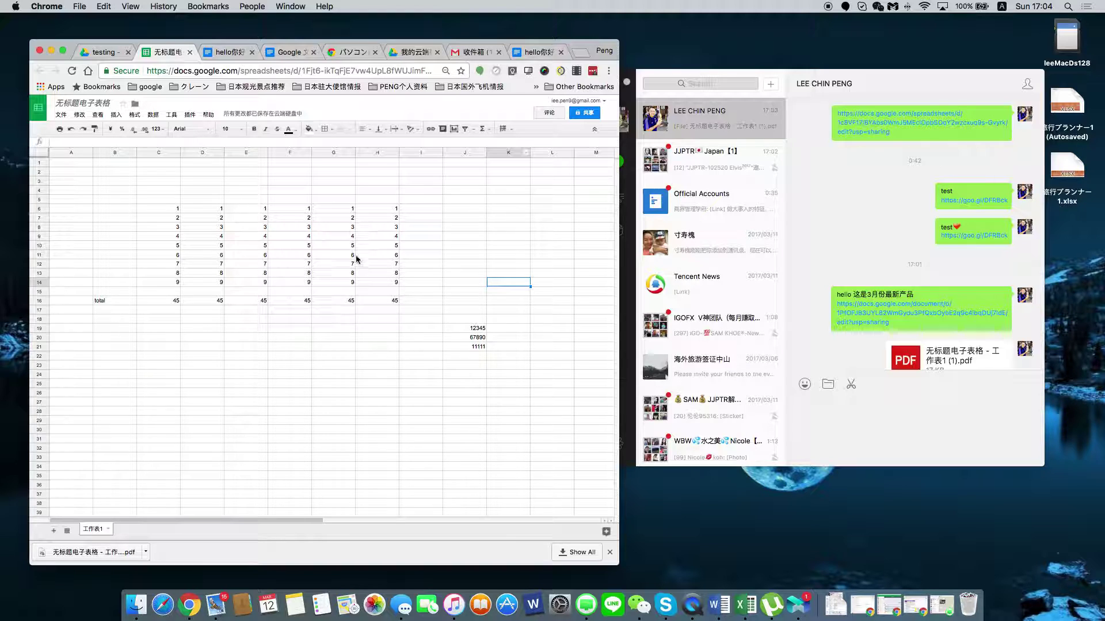
Change the H16 total to 46.
left_click(393, 301)
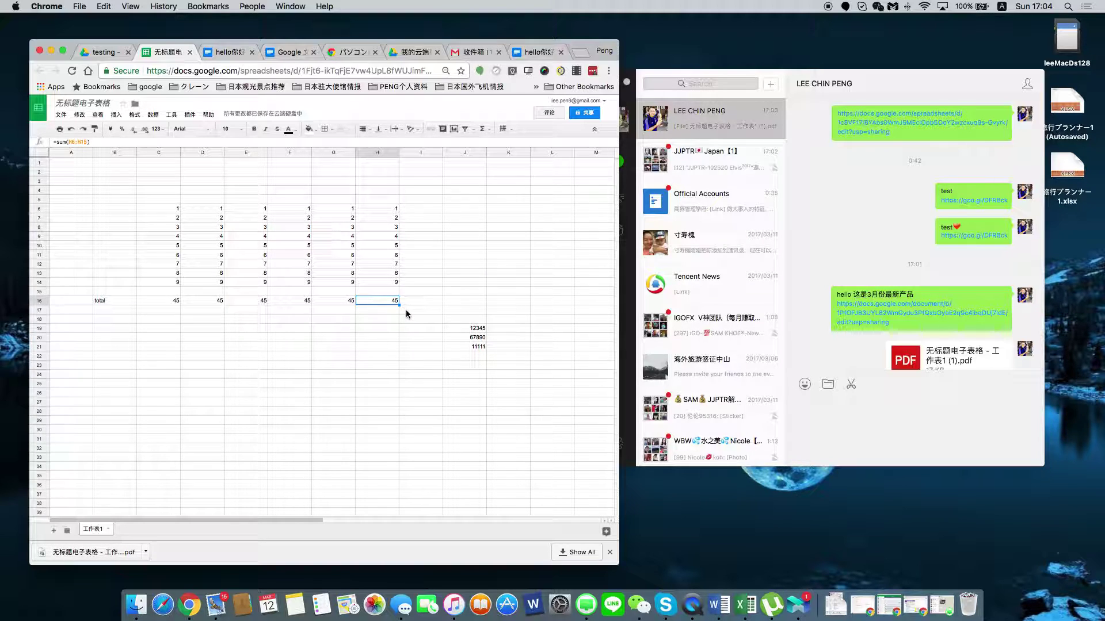
type("46")
key("Return")
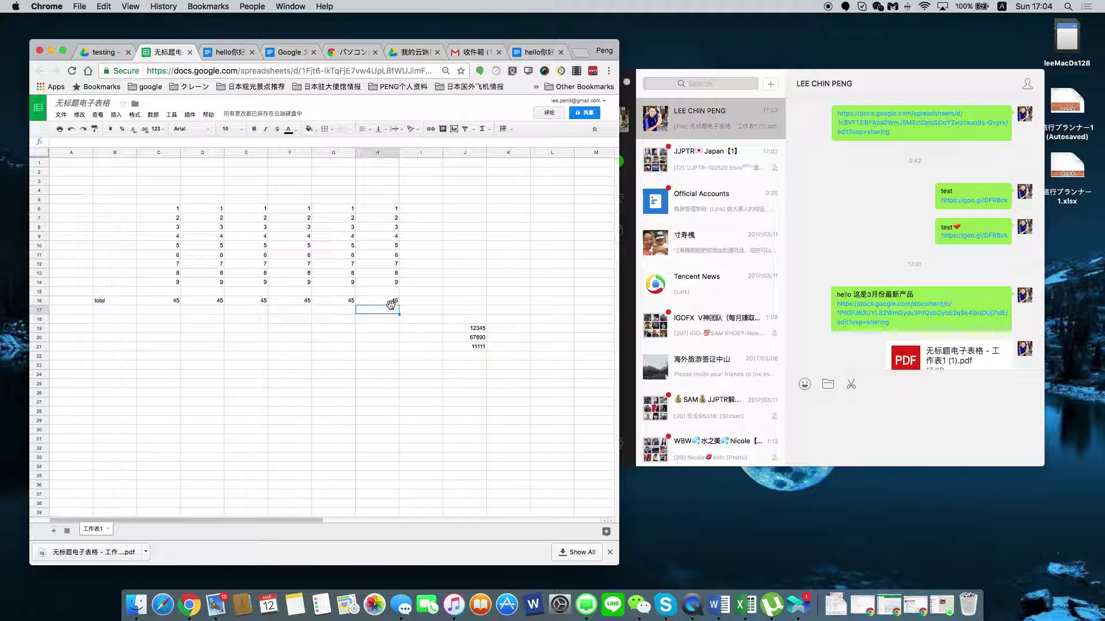
Capture a WeChat screenshot framing the spreadsheet's number grid.
left_click(851, 384)
left_click(850, 383)
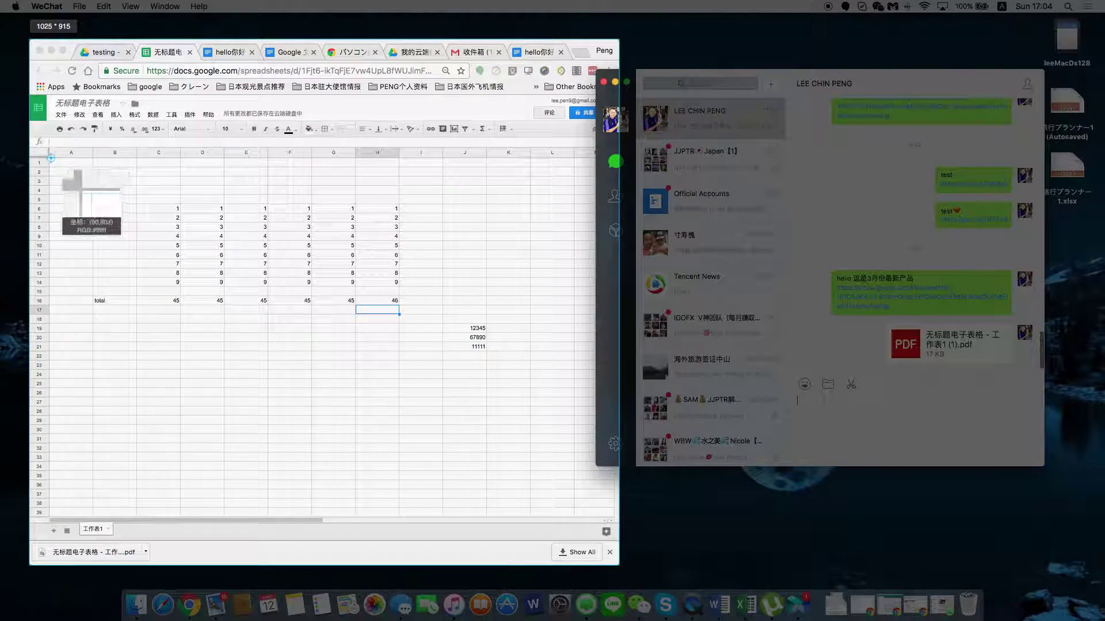
left_click_drag(49, 158, 570, 514)
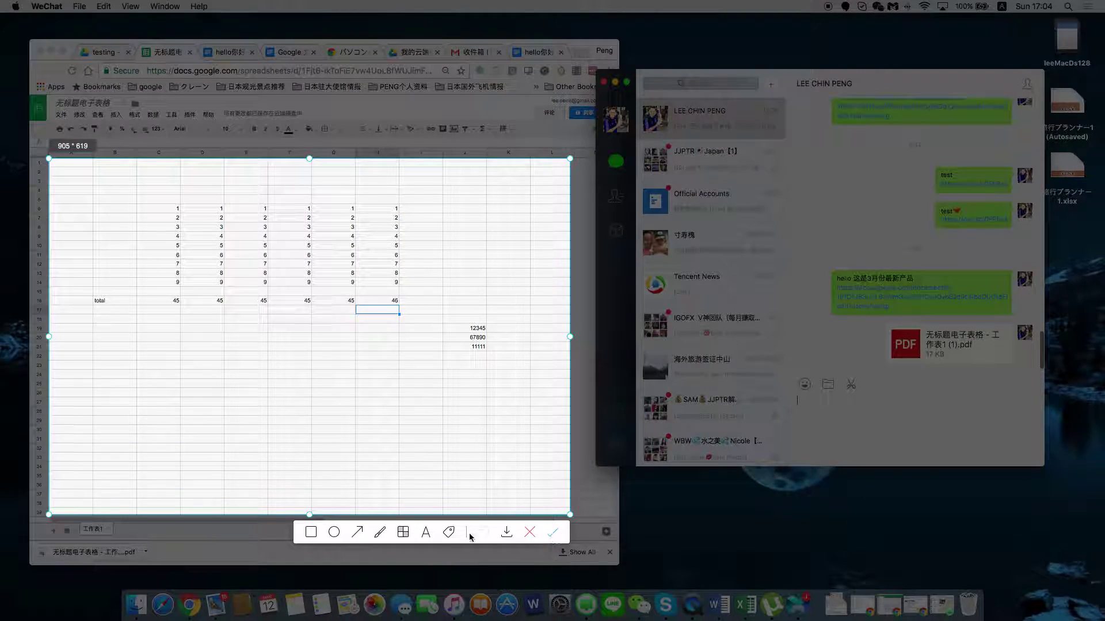
left_click(357, 531)
Draw a red arrow to the 46 and start the caption '这个数字'.
mouse_move(298, 389)
left_mouse_down()
mouse_move(353, 363)
mouse_move(385, 309)
left_mouse_up()
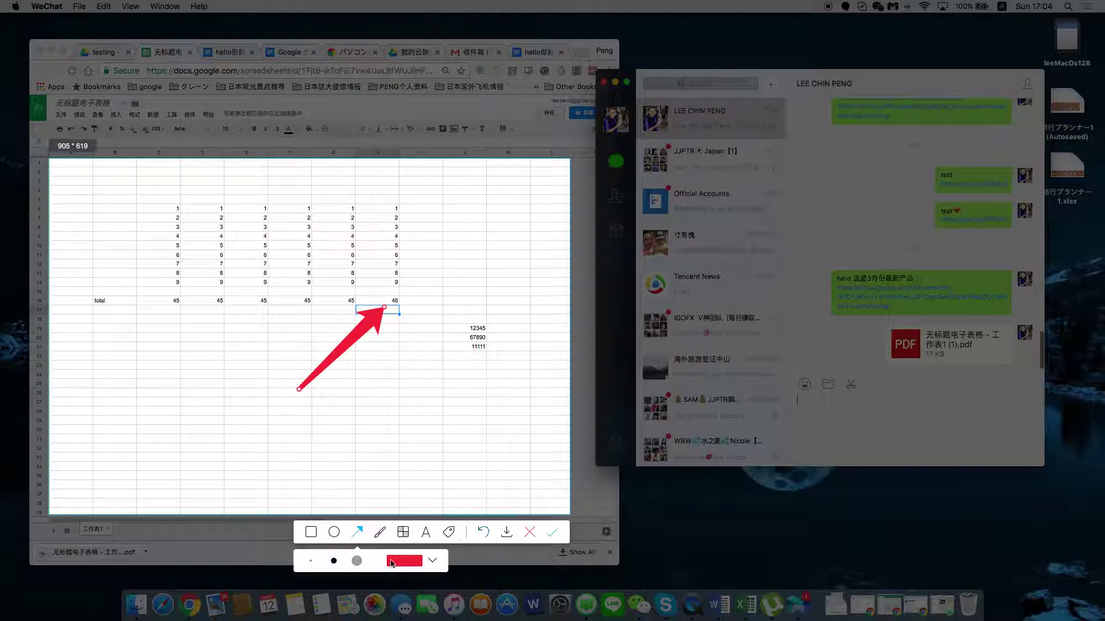
left_click(426, 532)
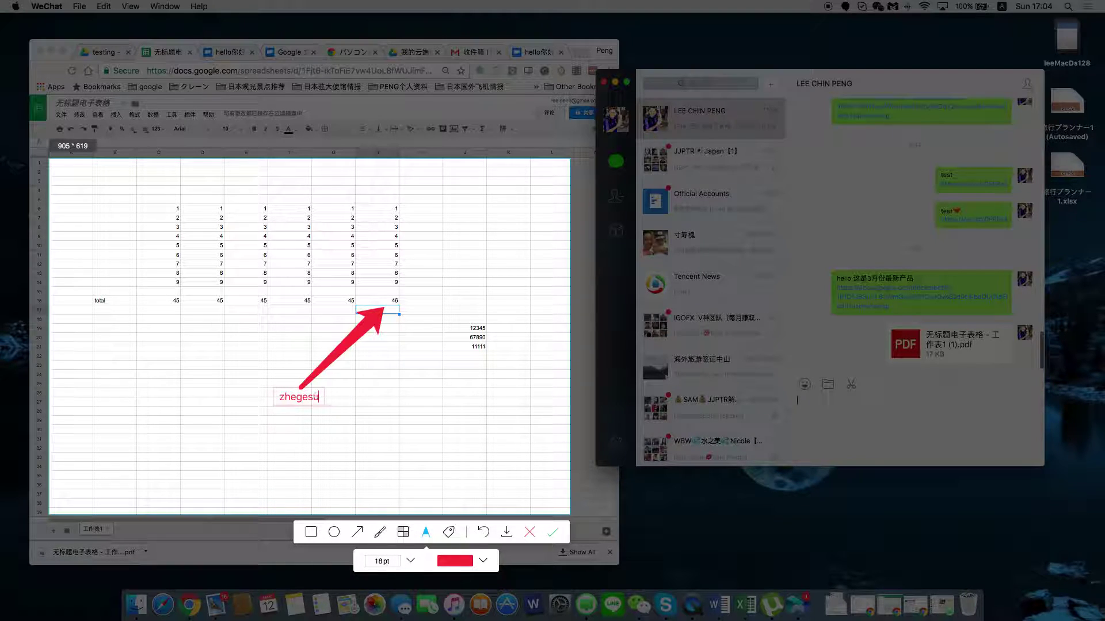
key("BackSpace")
key("BackSpace")
type("这个sui")
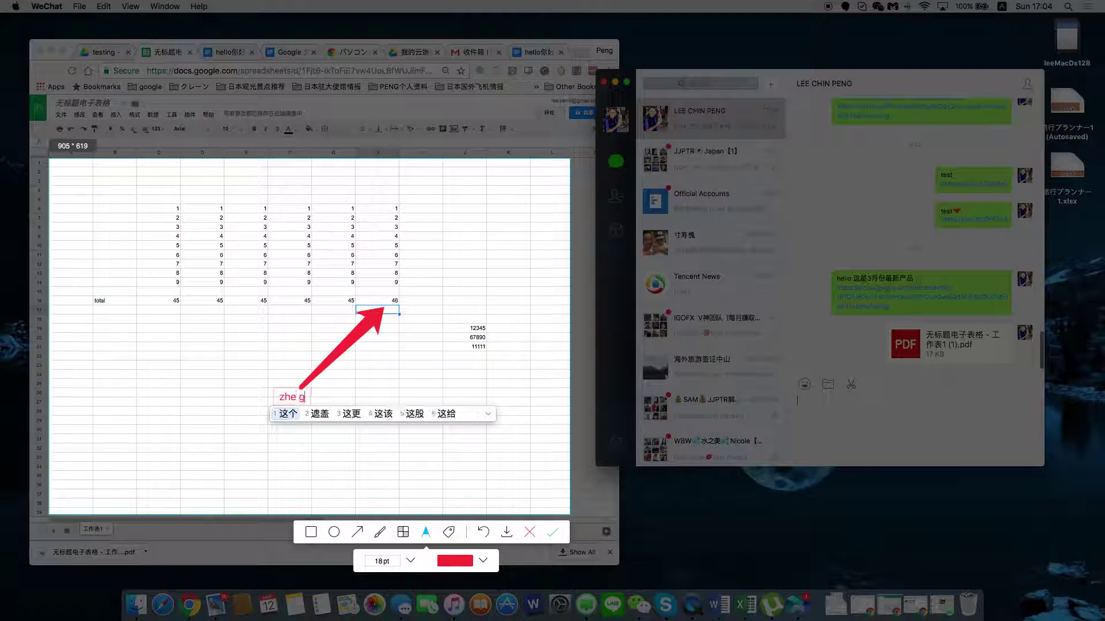
key("BackSpace")
type("zu")
key("BackSpace")
key("BackSpace")
key("BackSpace")
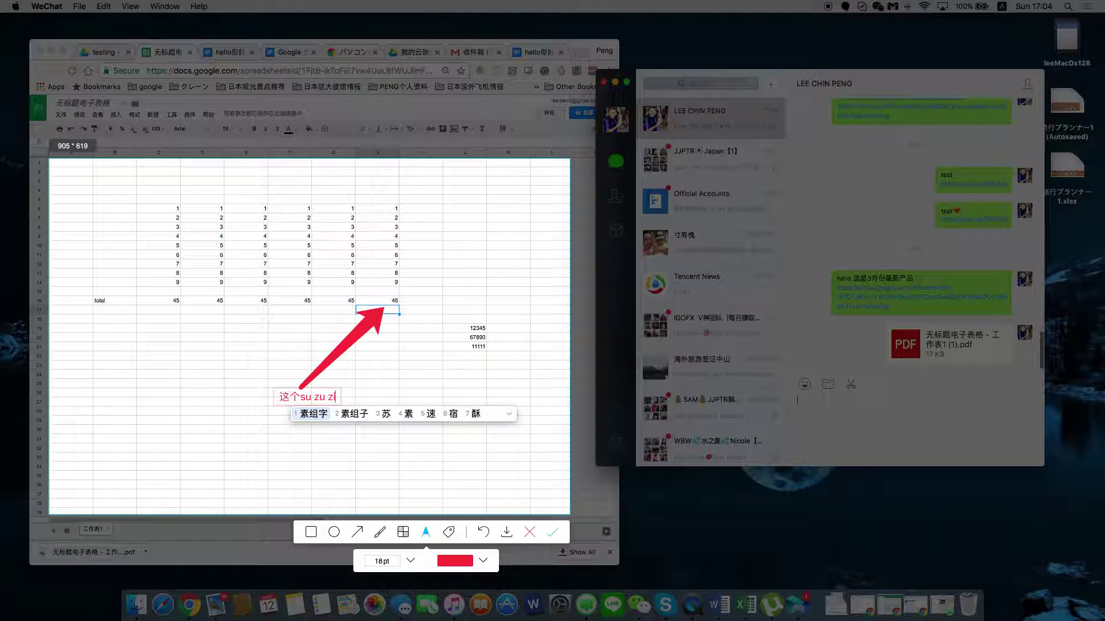
type("huzi")
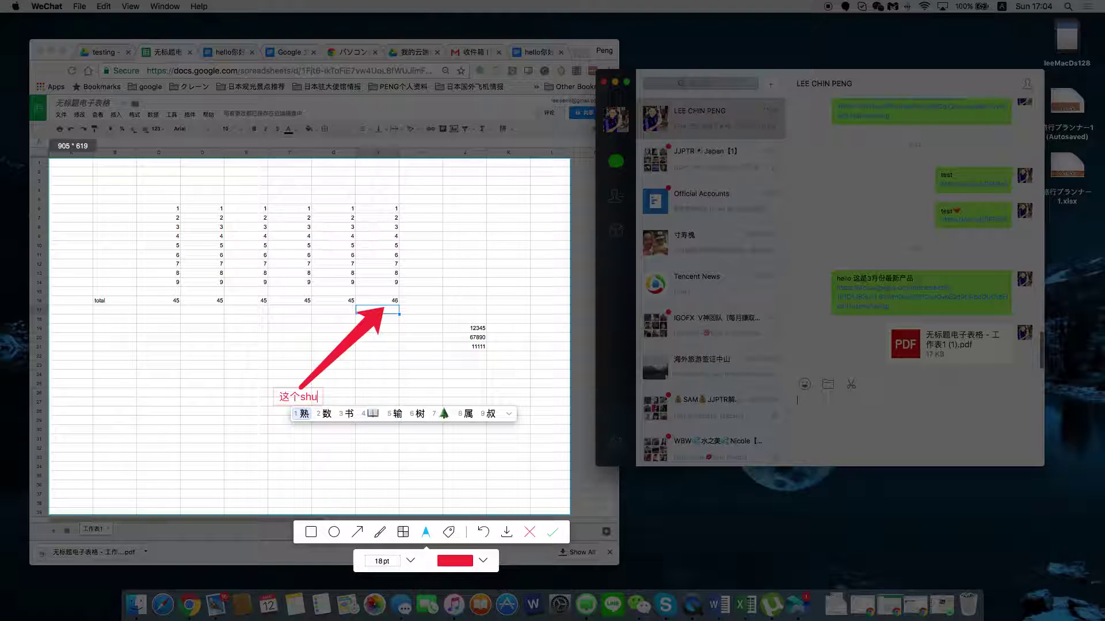
key("space")
Complete the caption as '这个数字错了' and place the screenshot in the message box.
type("cule")
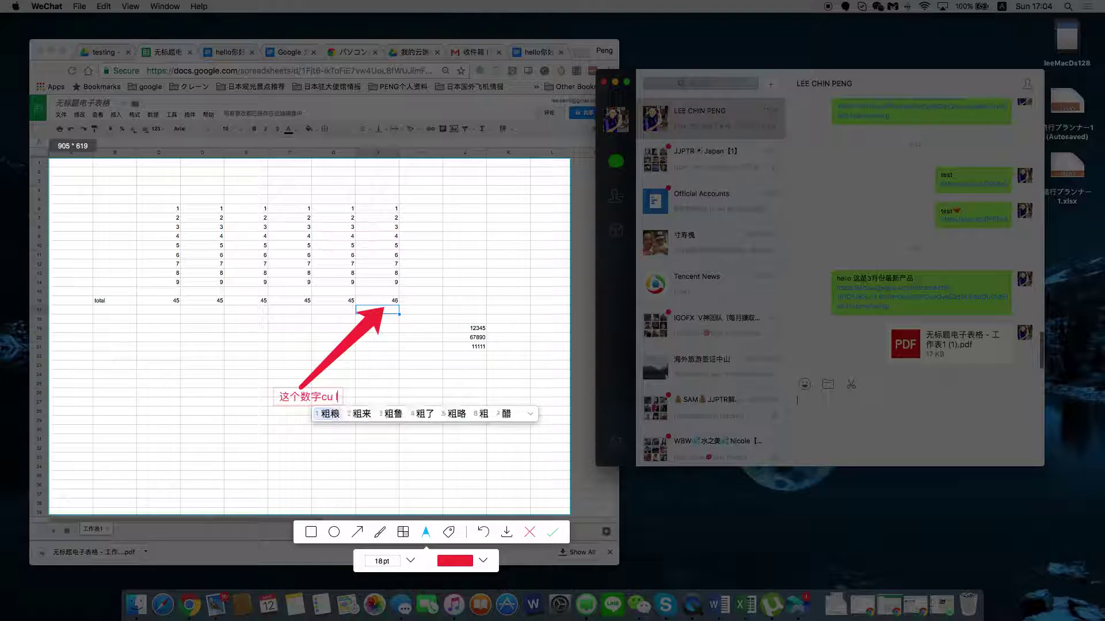
key("space")
key("BackSpace")
key("BackSpace")
type("c")
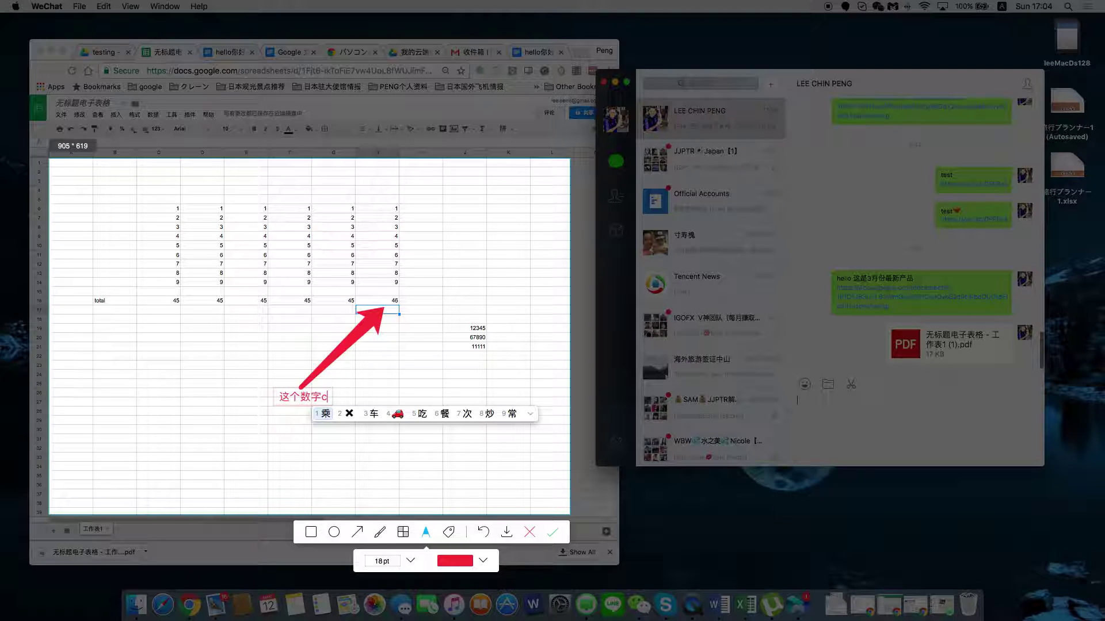
type("hu")
key("BackSpace")
key("BackSpace")
type("uole")
key("space")
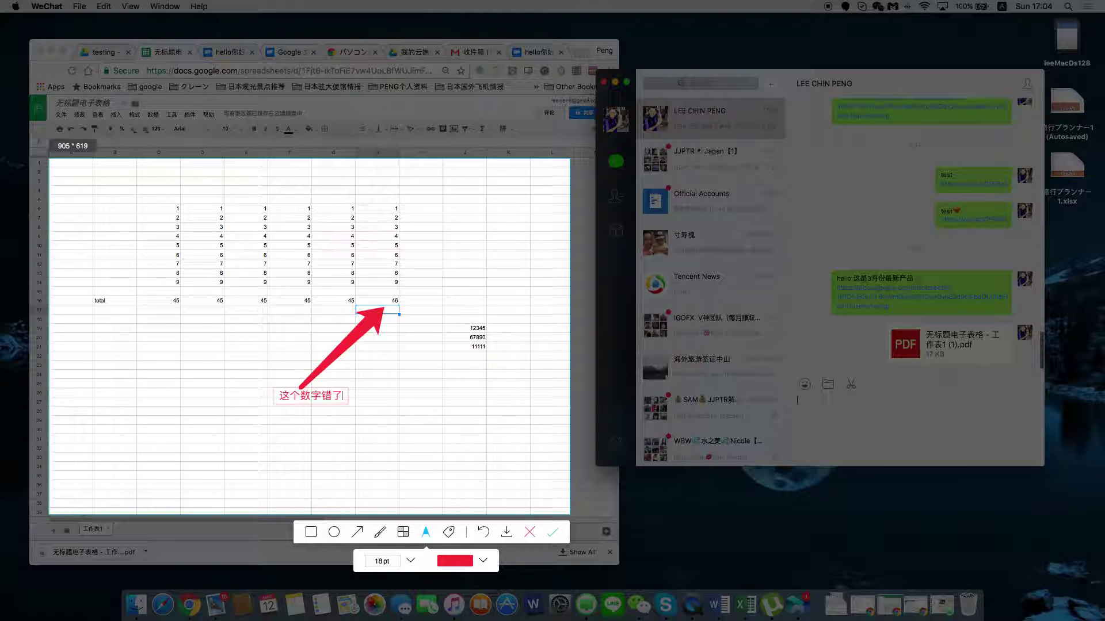
left_click(552, 533)
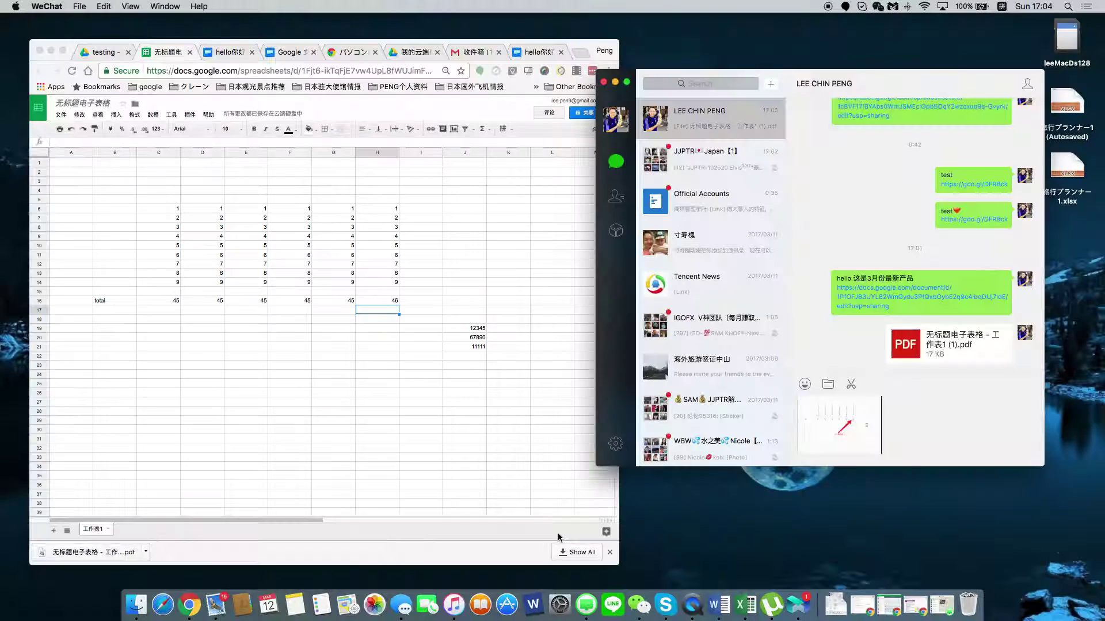
Send the annotated screenshot and view it full size.
key("Return")
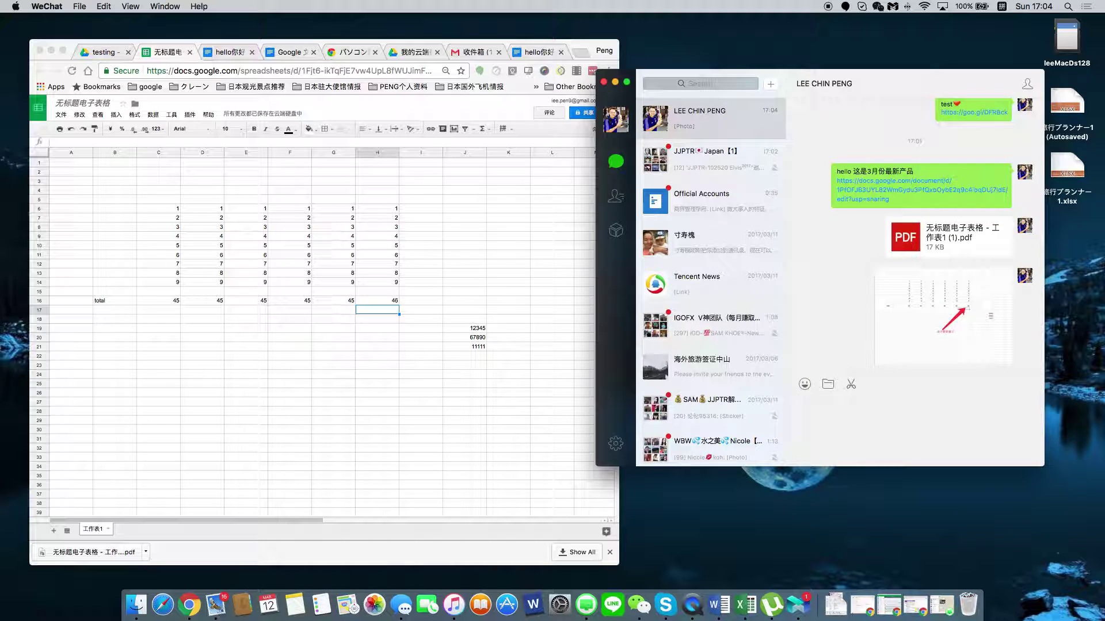
right_click(974, 318)
left_click(928, 303)
left_click(928, 305)
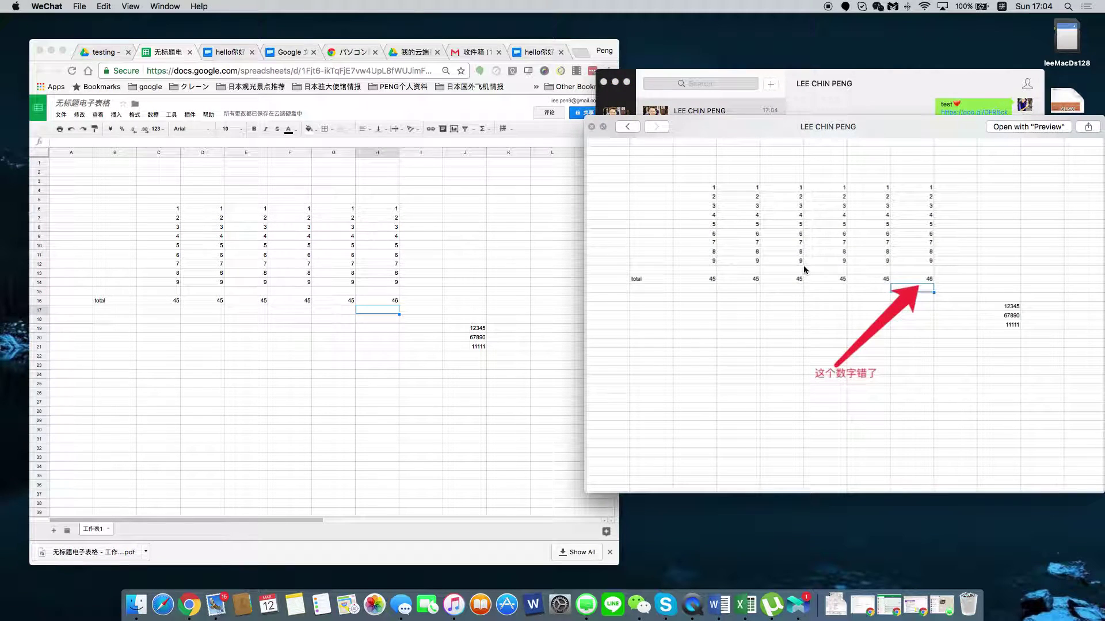
Close the image viewer and recall the sent screenshot.
mouse_move(893, 128)
left_mouse_down()
mouse_move(846, 137)
mouse_move(878, 144)
left_mouse_up()
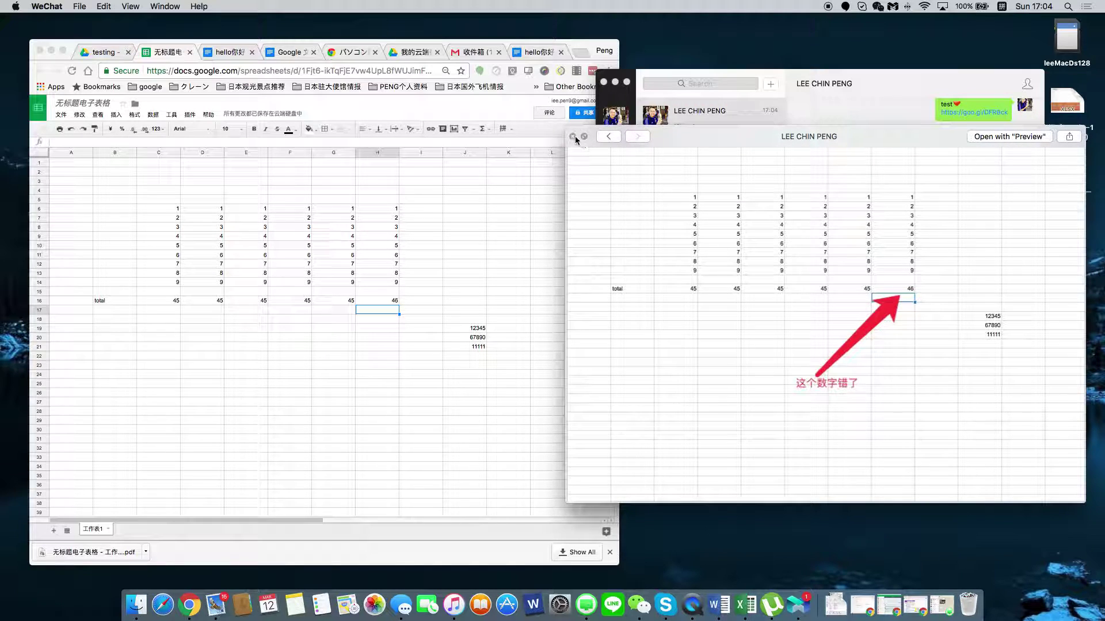
left_click(573, 141)
right_click(962, 316)
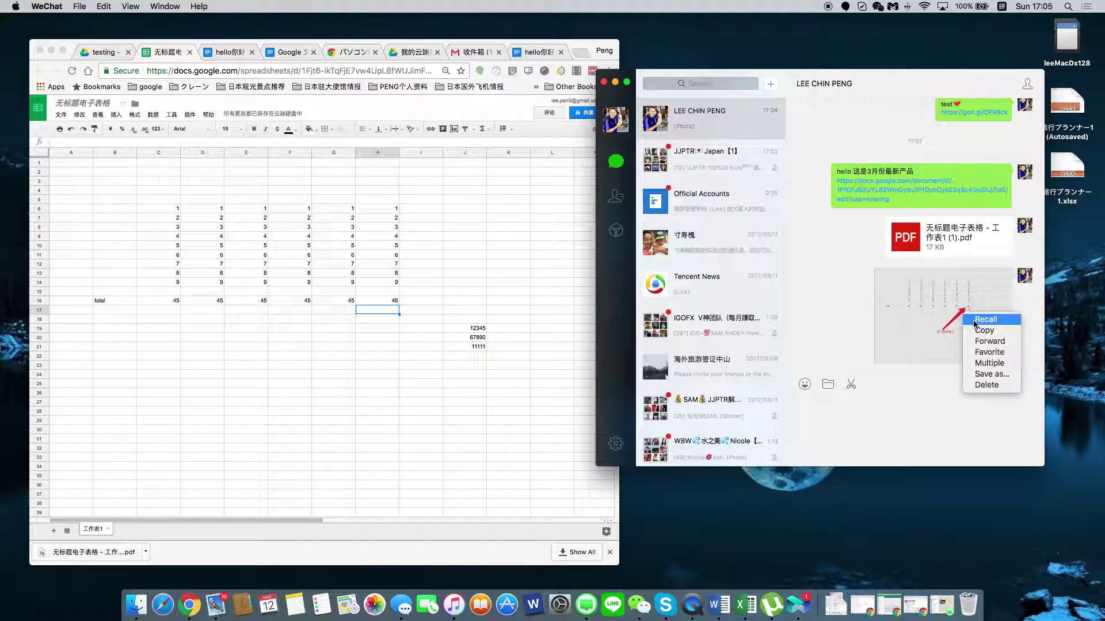
left_click(974, 324)
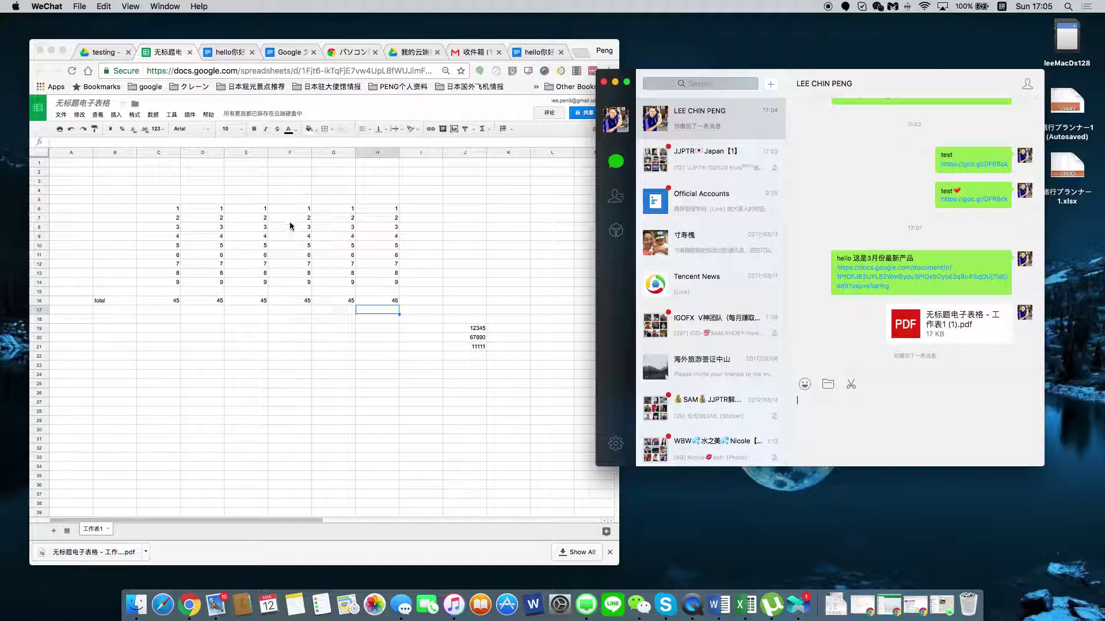
Select and then deselect the B5:H16 number table without changing it, then return to Drive's testing folder.
left_click(315, 358)
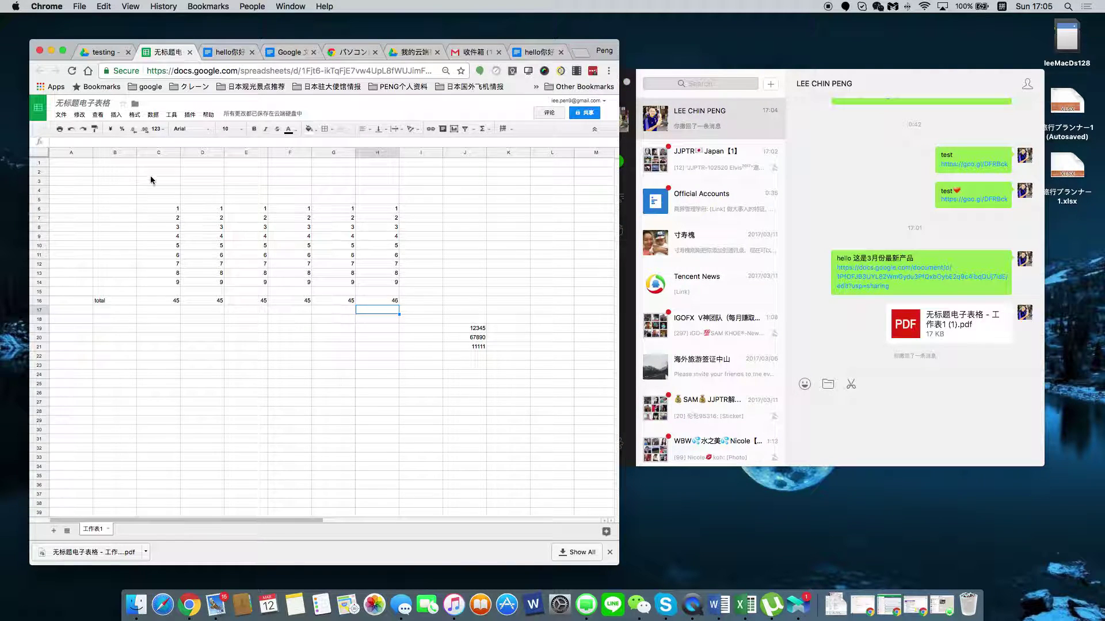
left_click_drag(102, 200, 392, 305)
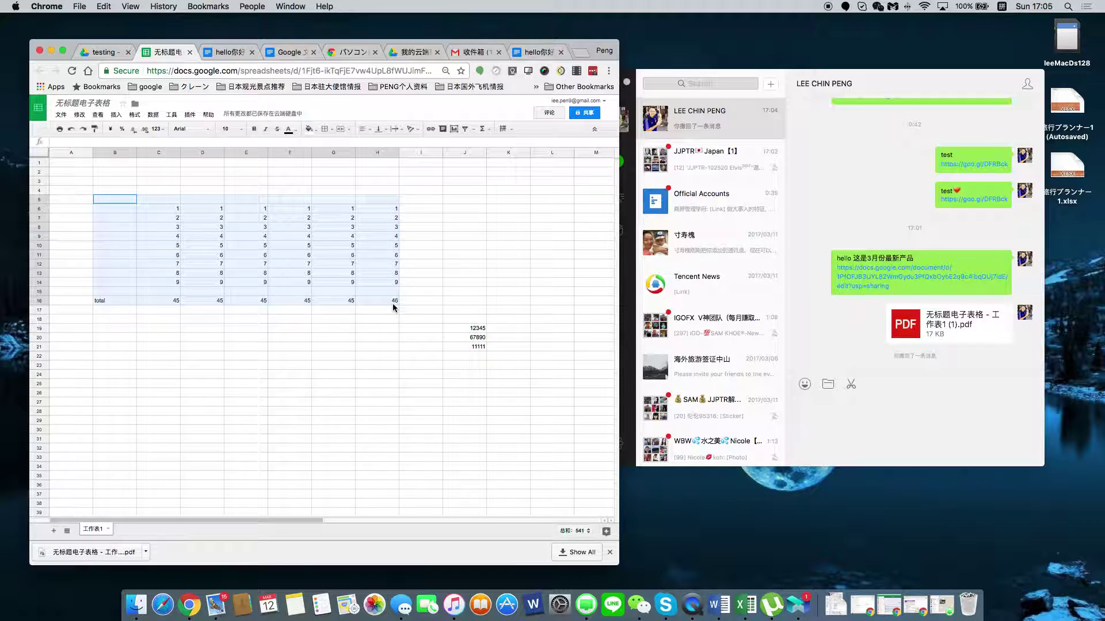
left_click_drag(392, 302, 392, 302)
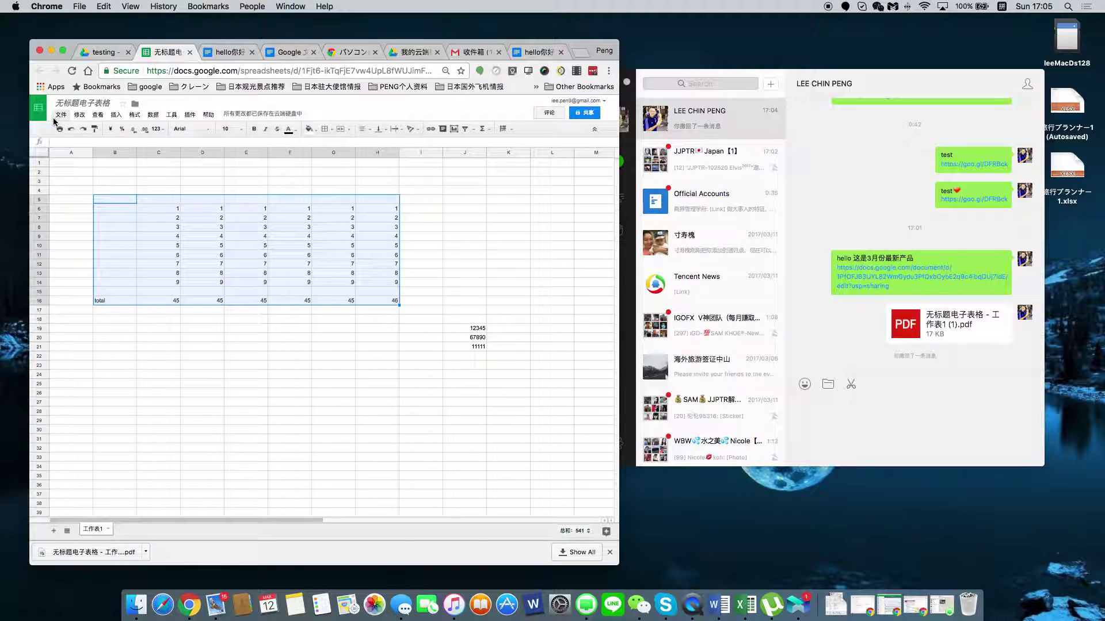
left_click_drag(290, 347, 290, 355)
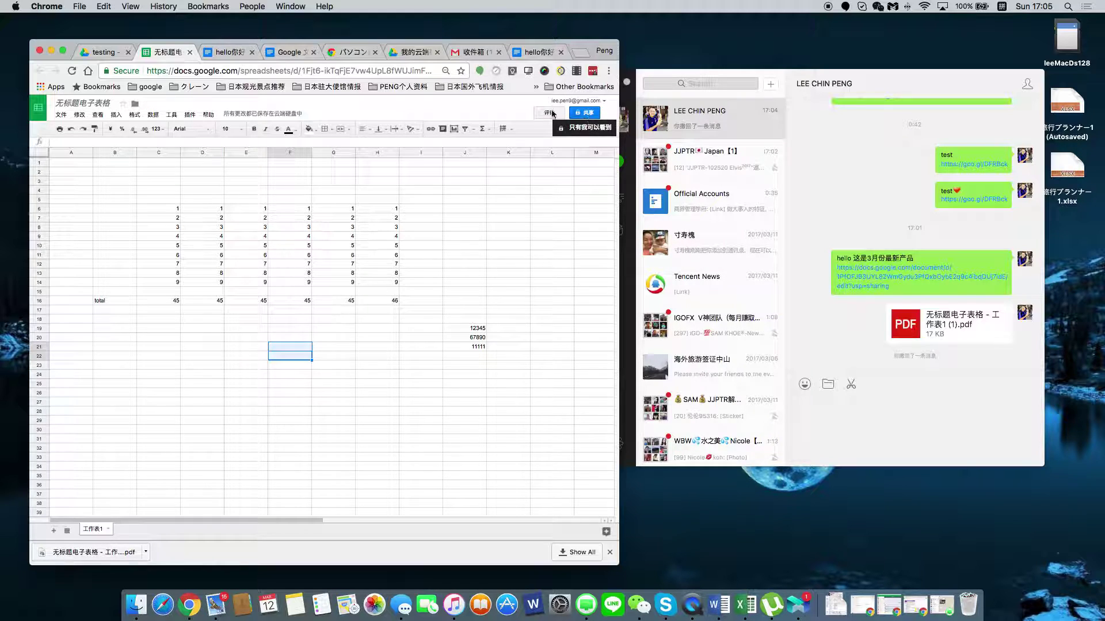
left_click(103, 52)
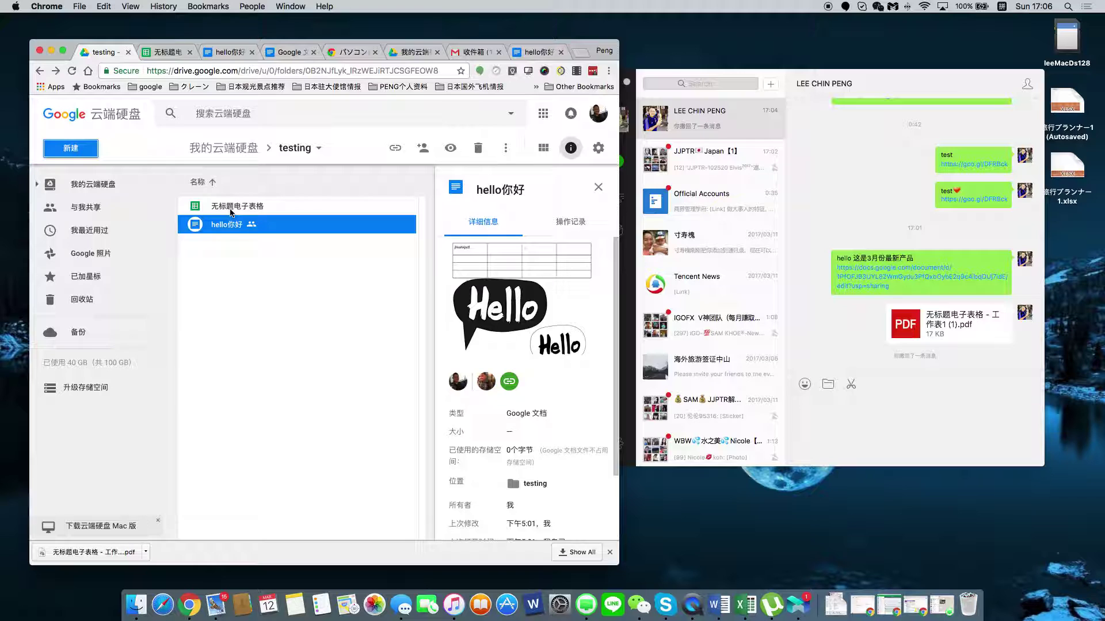
Create a new folder named 公司员工 inside the testing folder.
right_click(40, 74)
key("Escape")
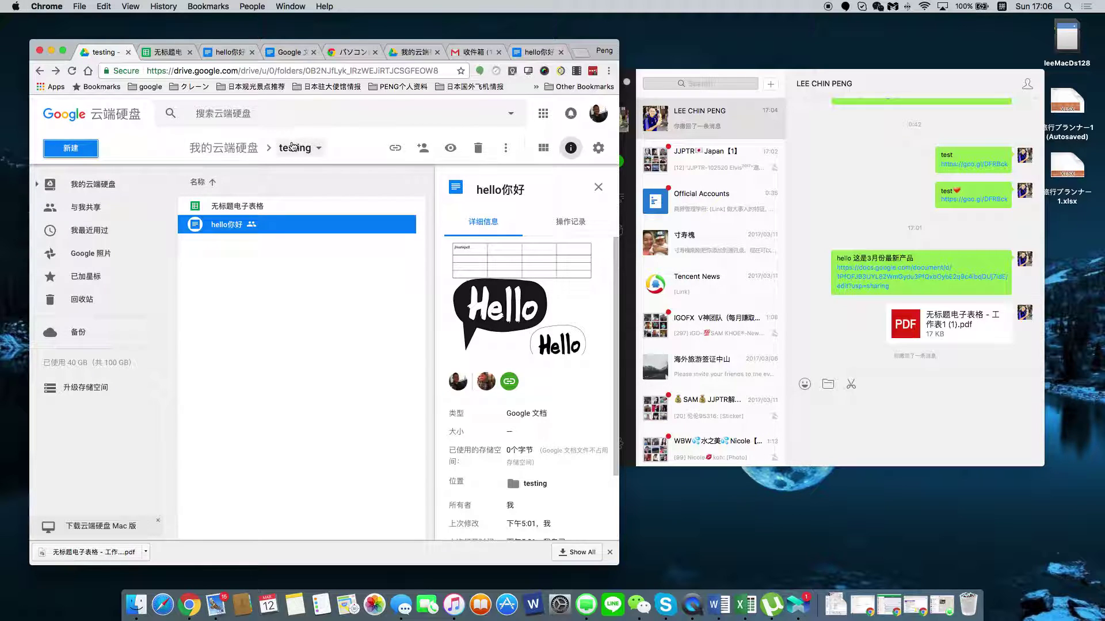
right_click(260, 272)
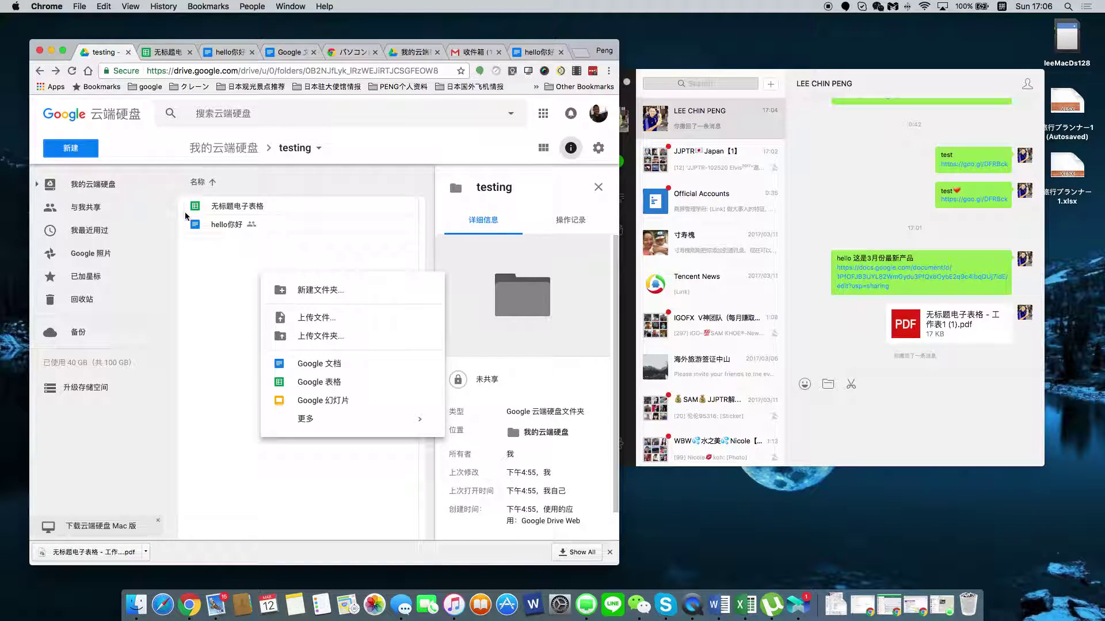
left_click(303, 291)
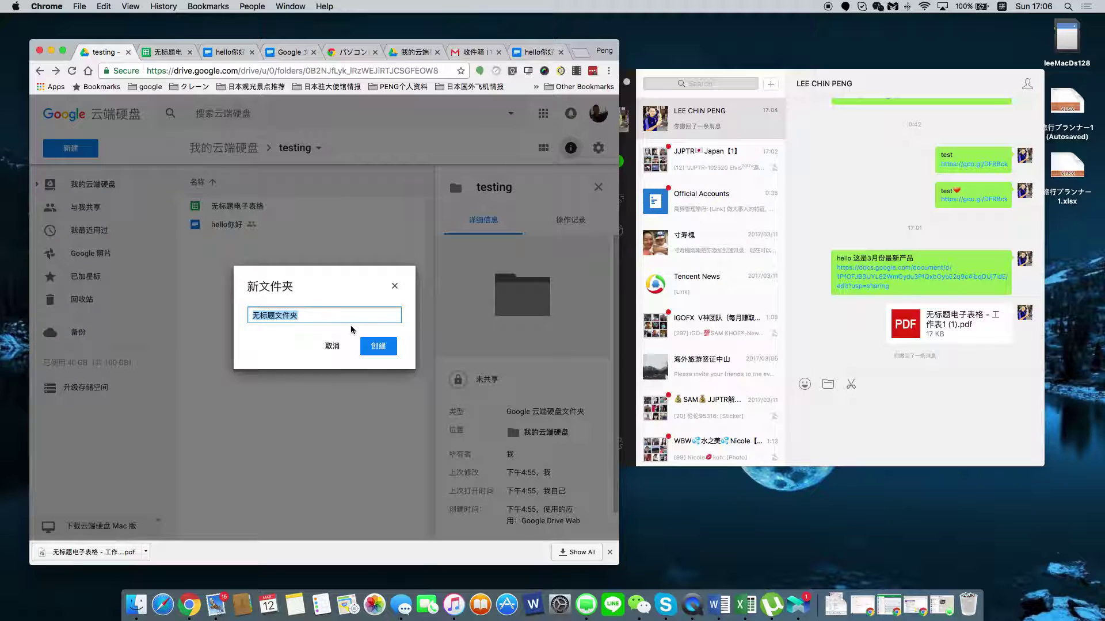
type("gong")
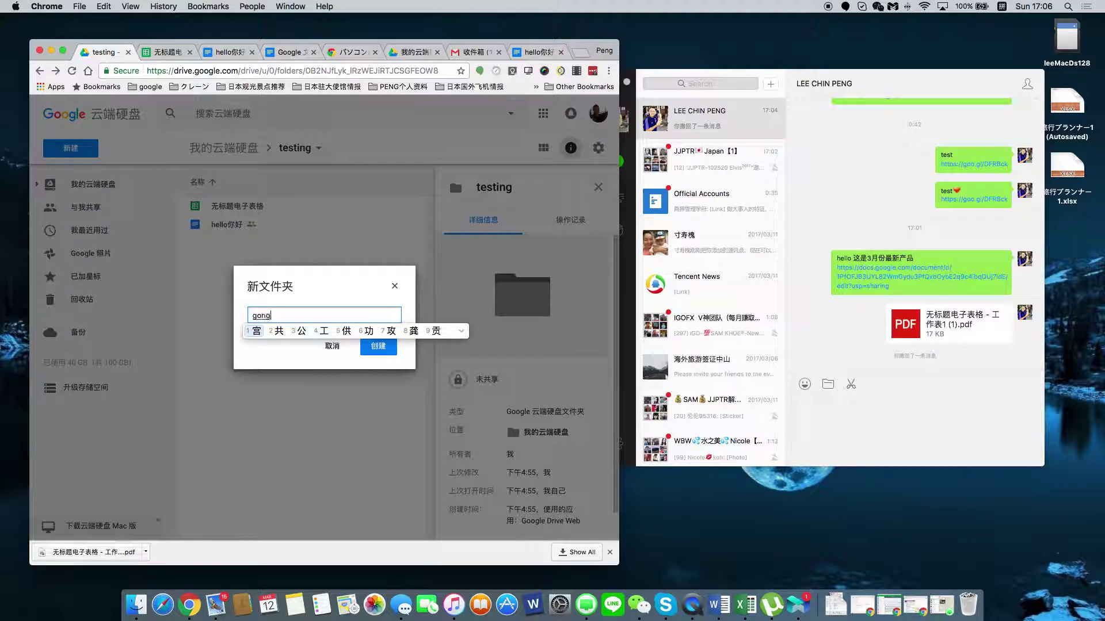
type("siyuangong")
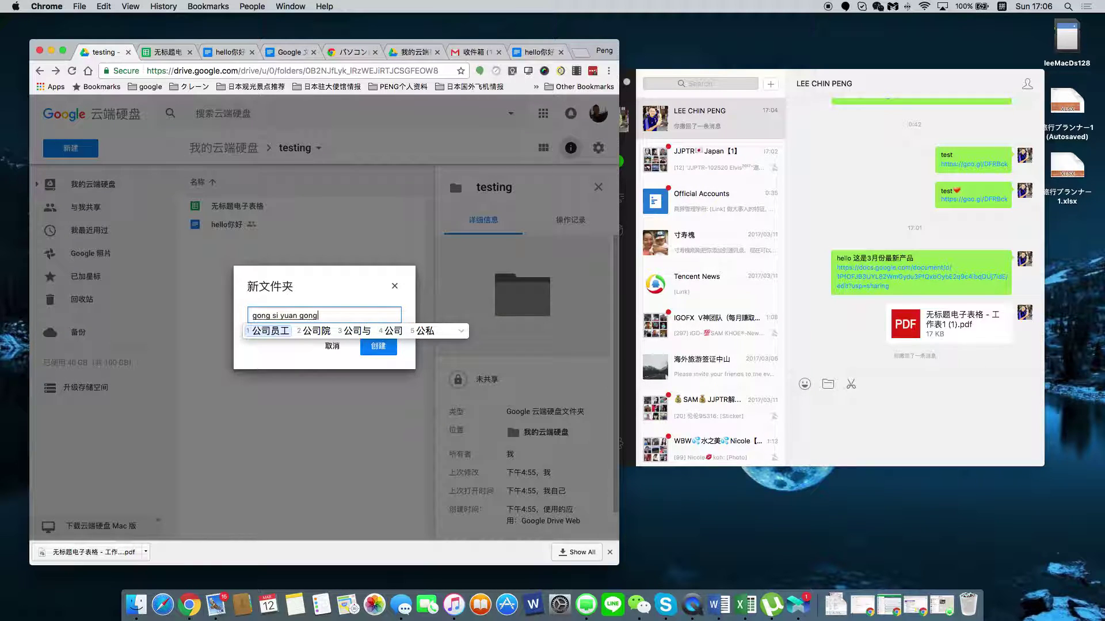
key("space")
key("Return")
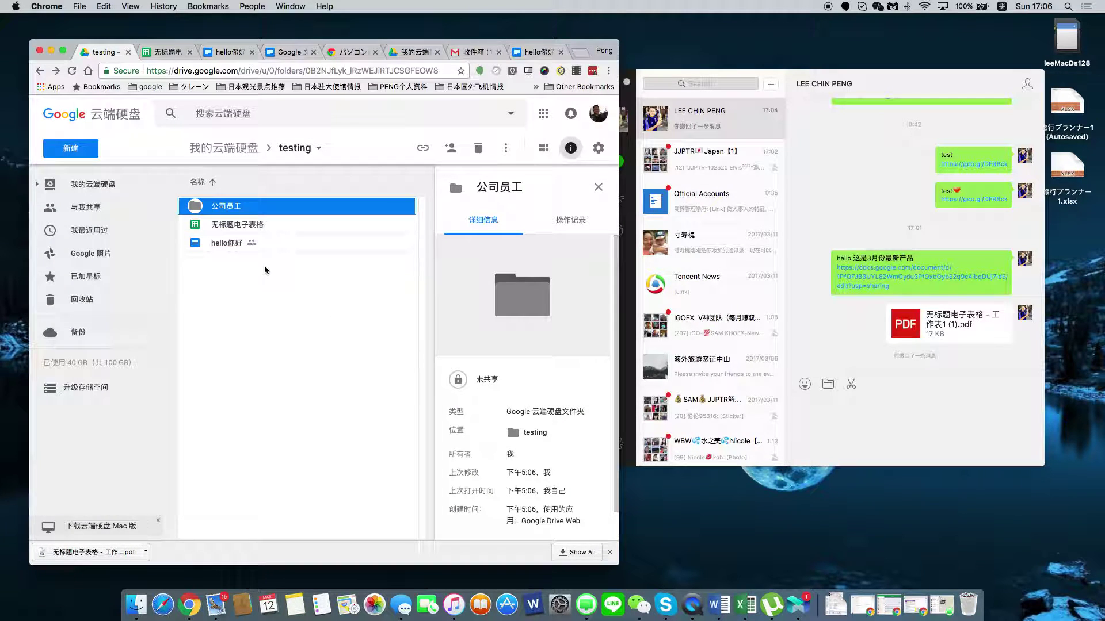
right_click(237, 212)
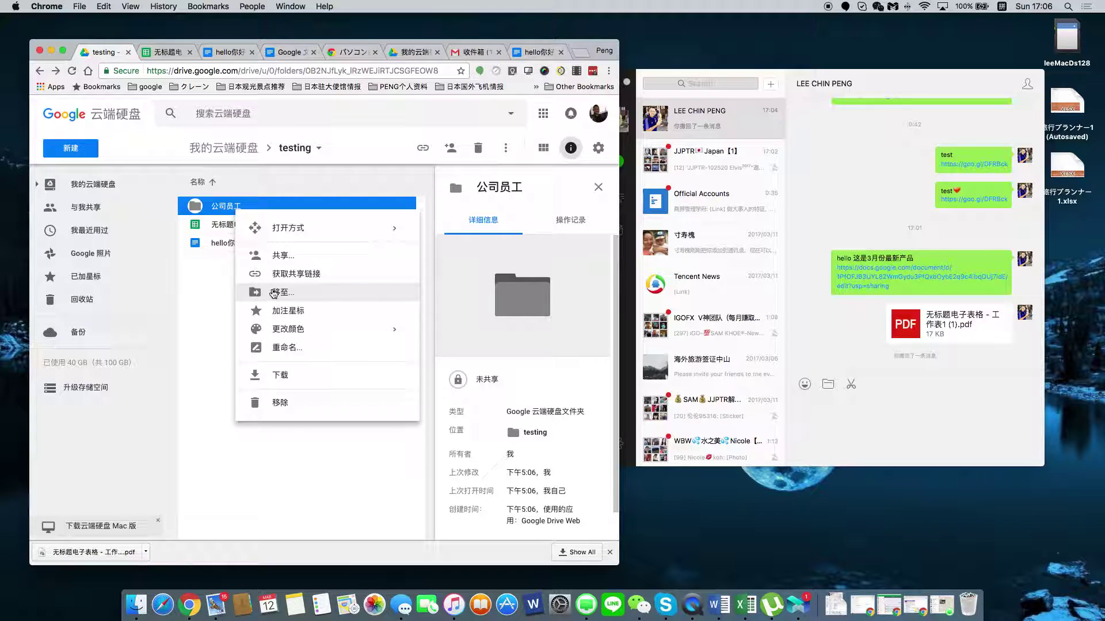
Set the 公司员工 folder's invite permission to 只能查看 (view only) and close sharing without adding anyone.
left_click(273, 259)
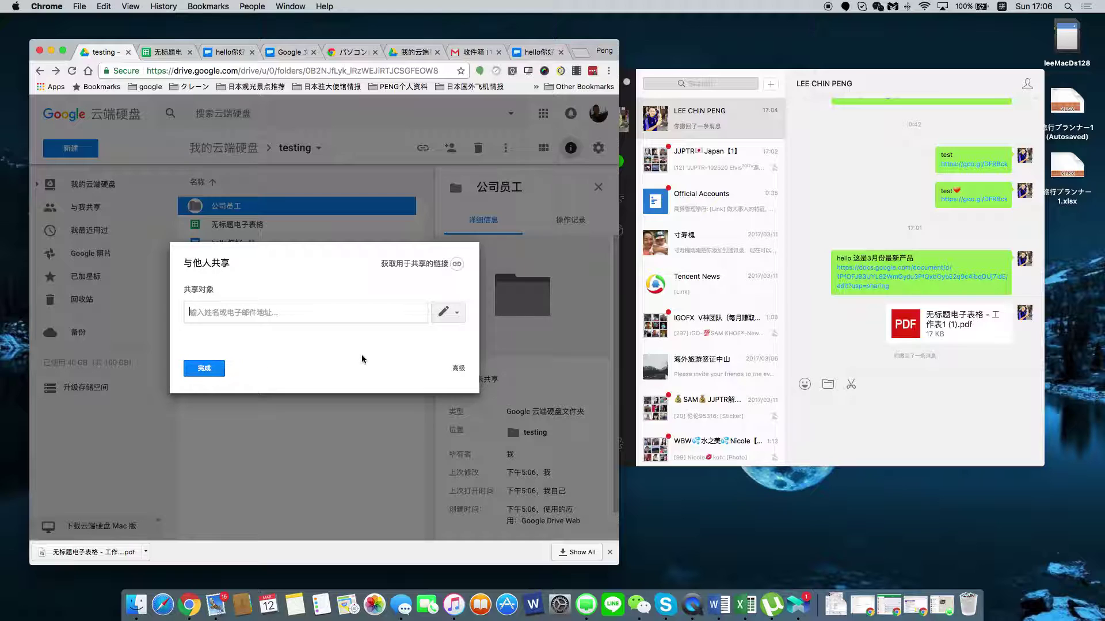
left_click(461, 315)
left_click(444, 353)
left_click(459, 317)
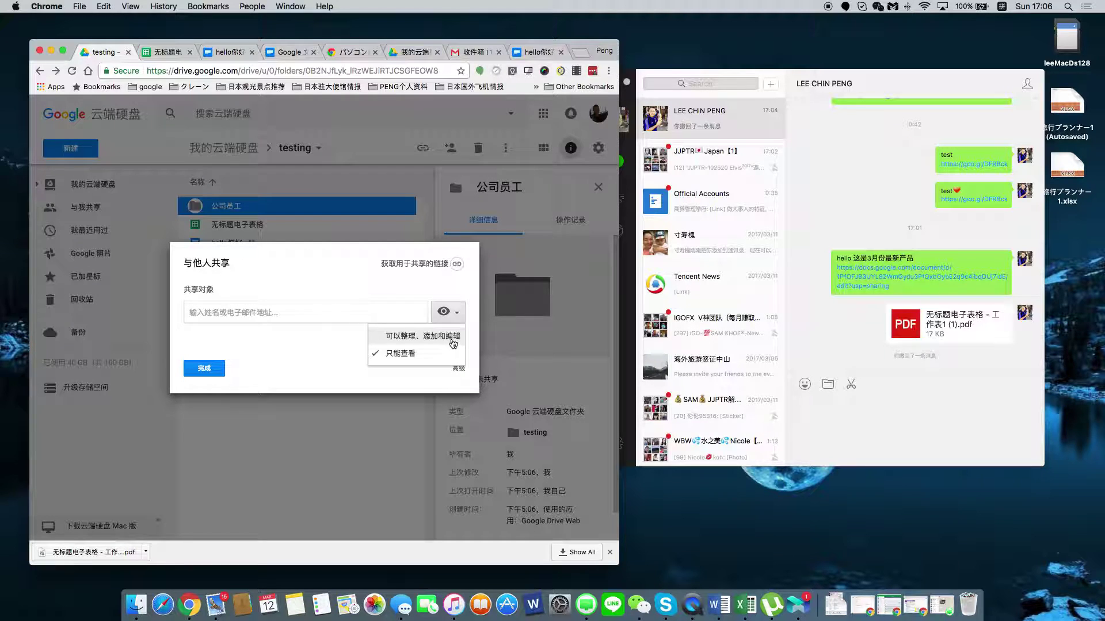
left_click(249, 345)
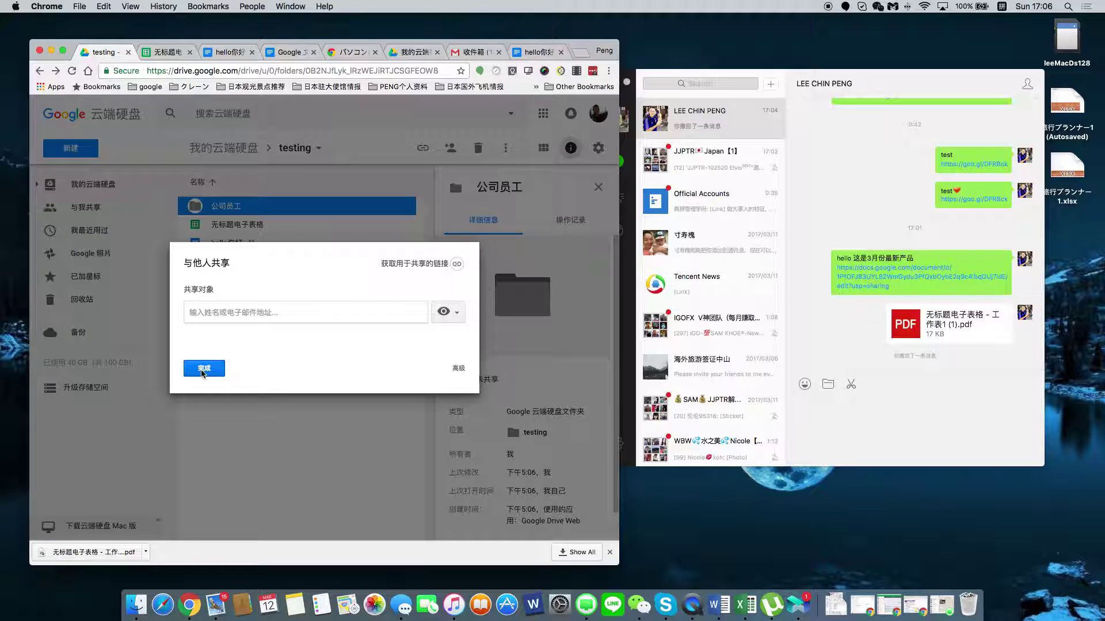
left_click(203, 370)
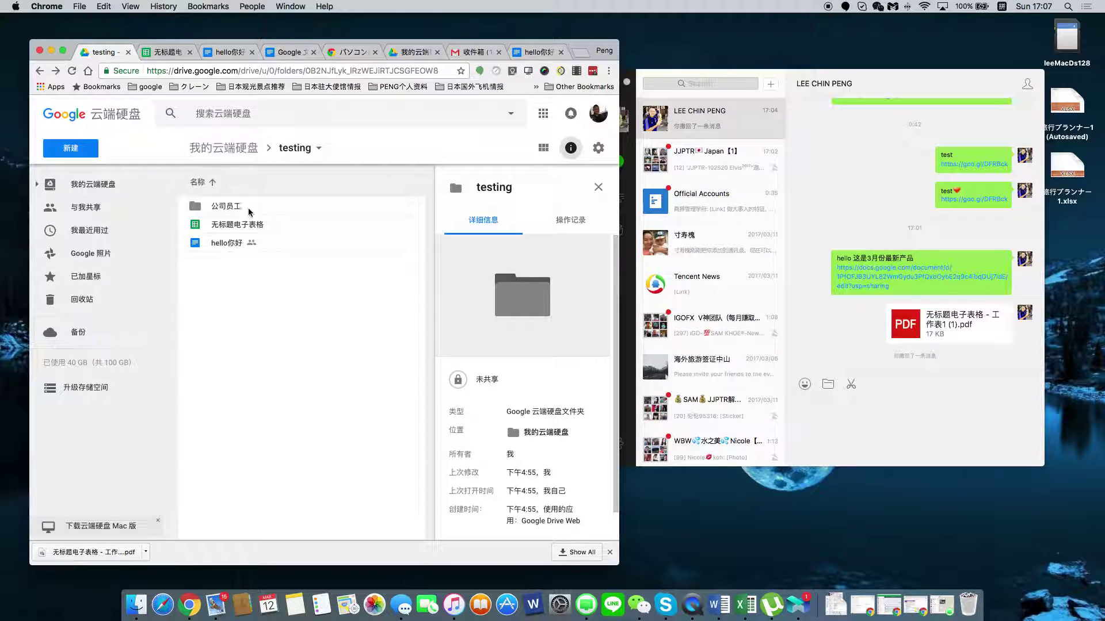
Create a new Google Slides presentation with the title 'hello' and the dark theme.
left_click(92, 152)
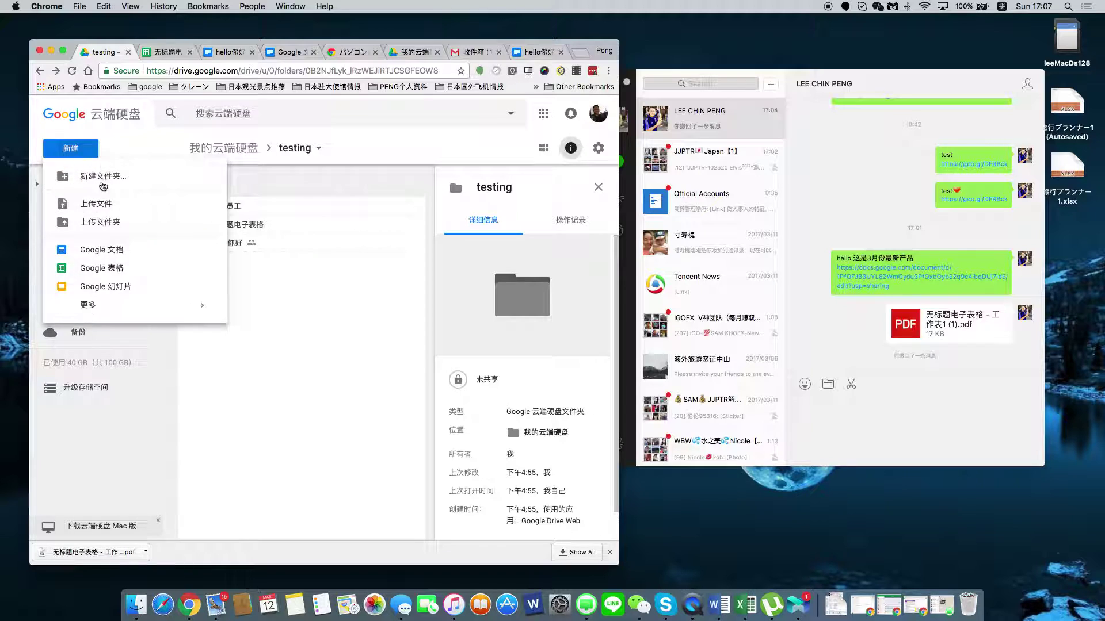
left_click(99, 286)
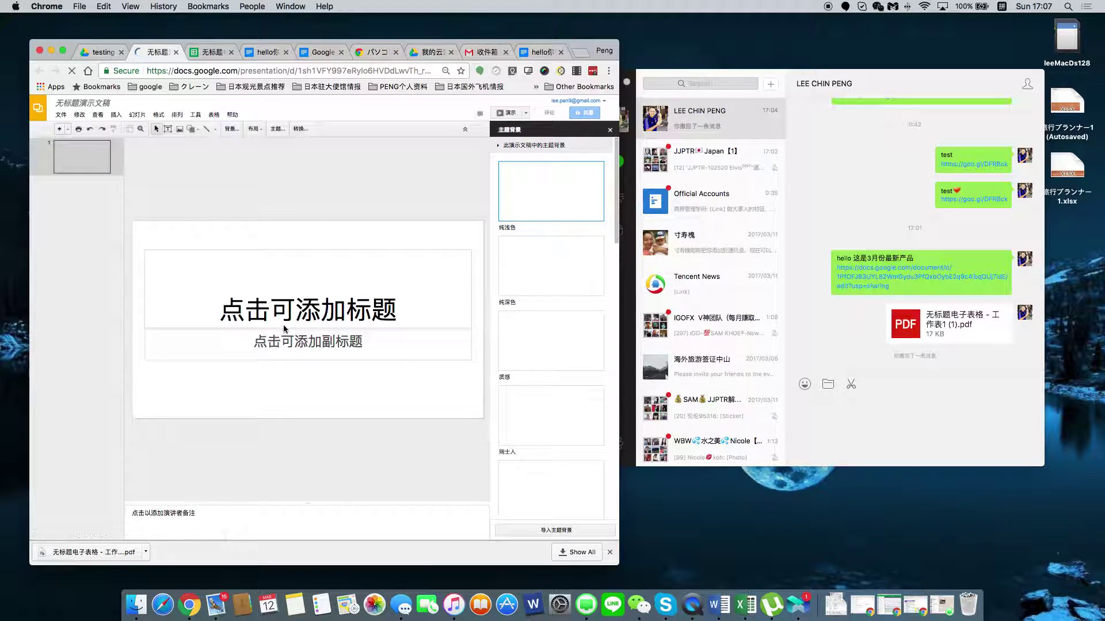
left_click(300, 318)
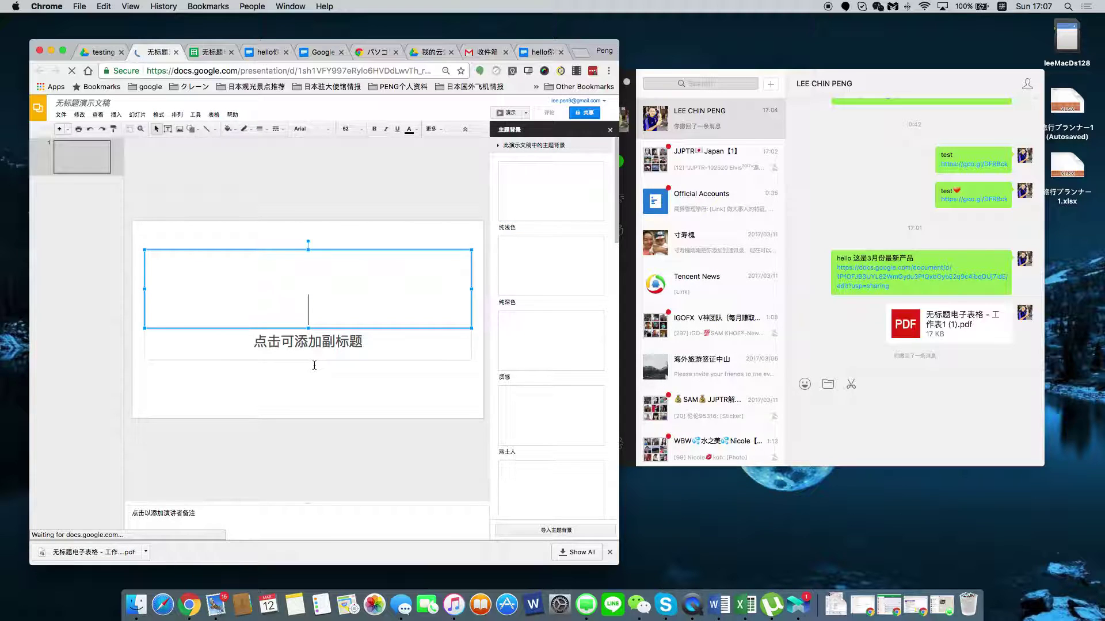
type("hel")
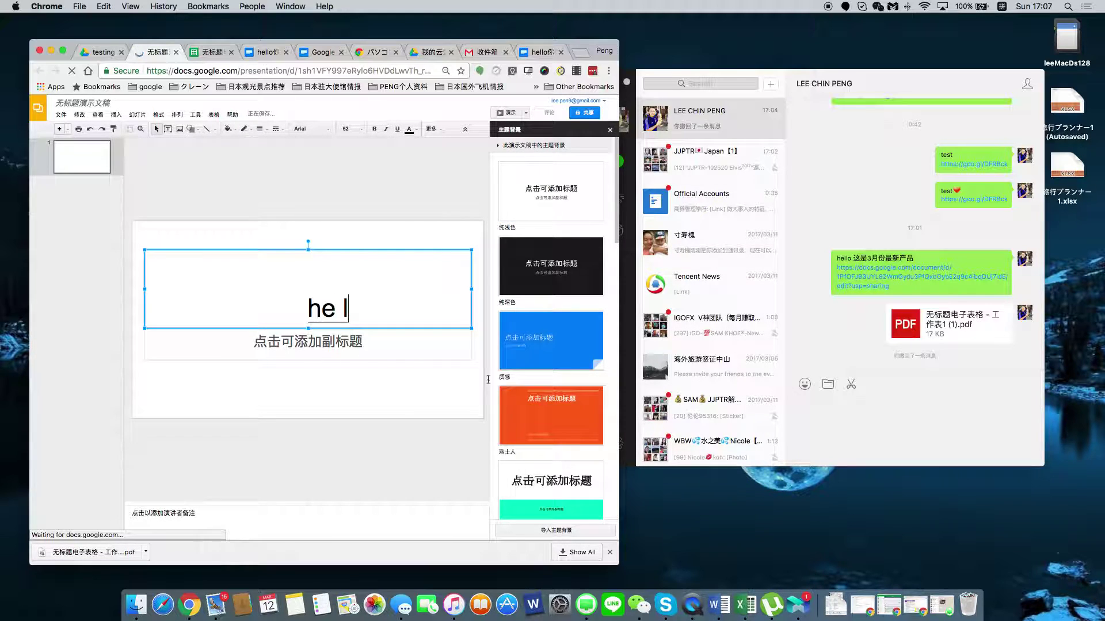
type("lo")
key("Return")
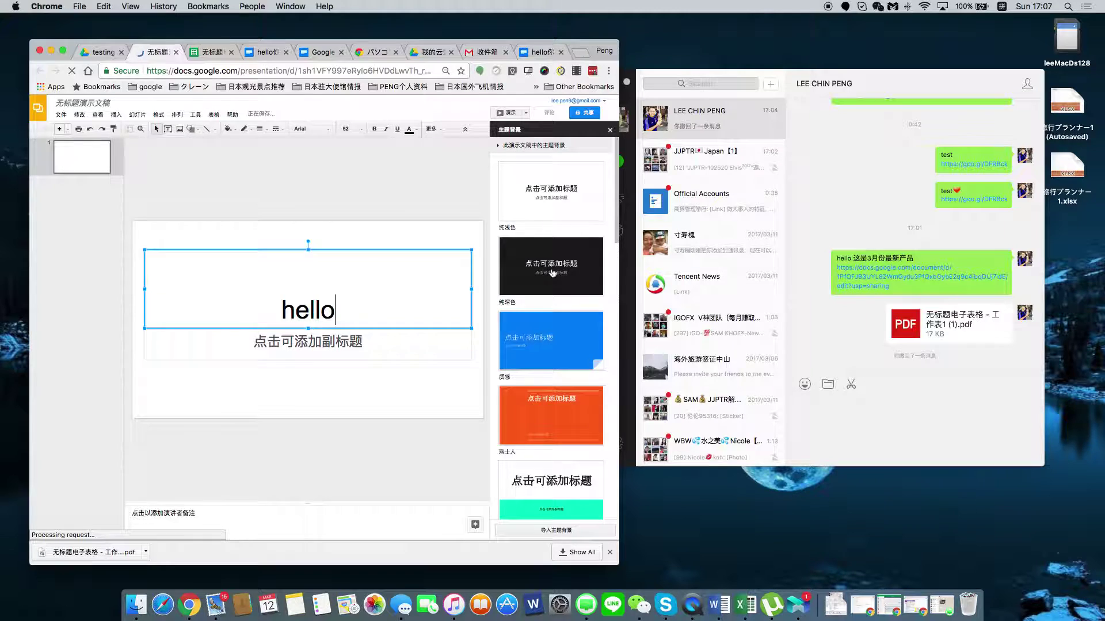
left_click(551, 273)
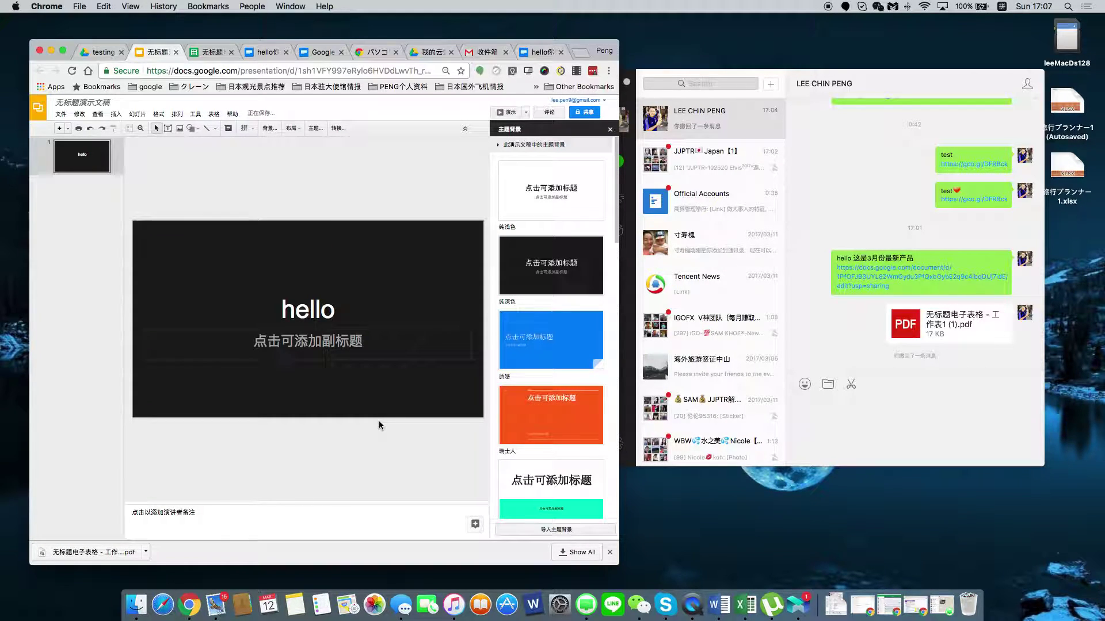
Add four blank slides after the title slide.
key("super+r")
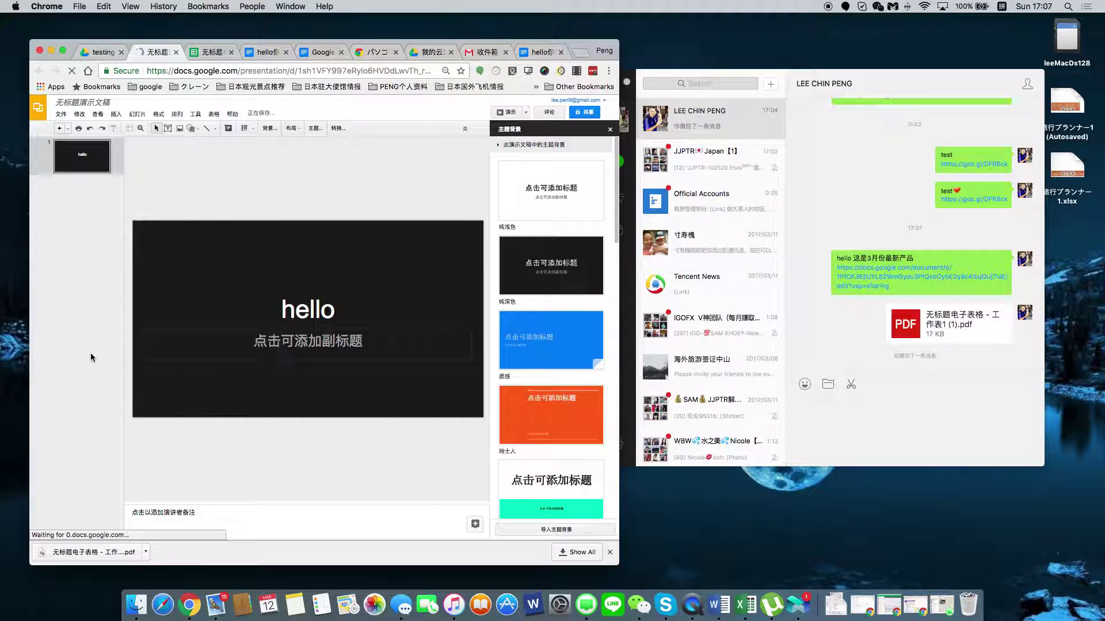
key("ctrl+m")
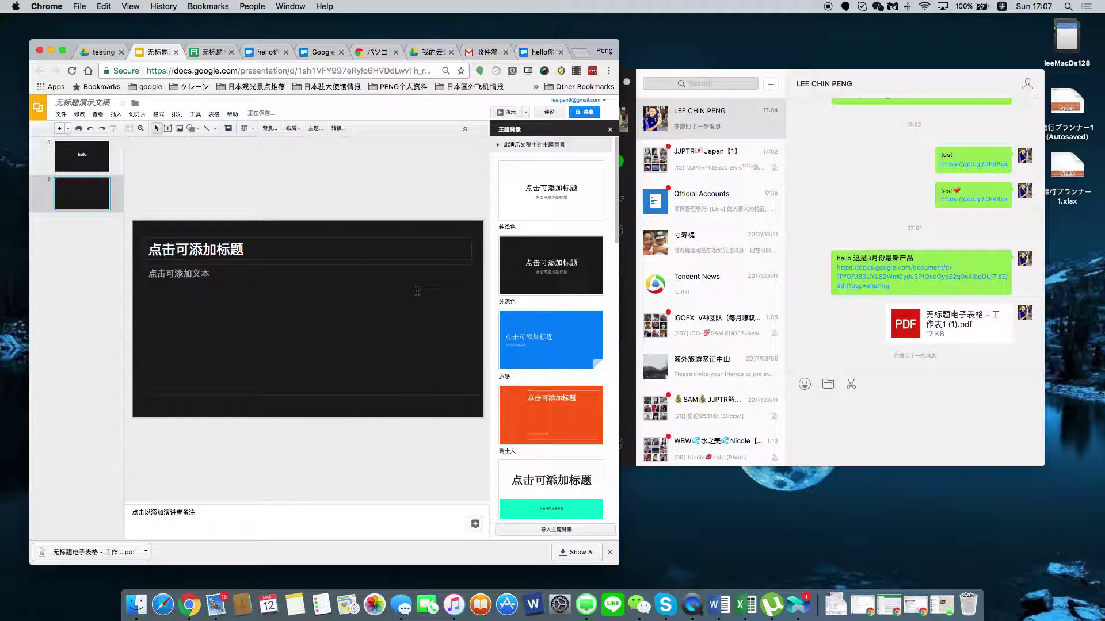
left_click(60, 132)
left_click(60, 132)
left_click(60, 132)
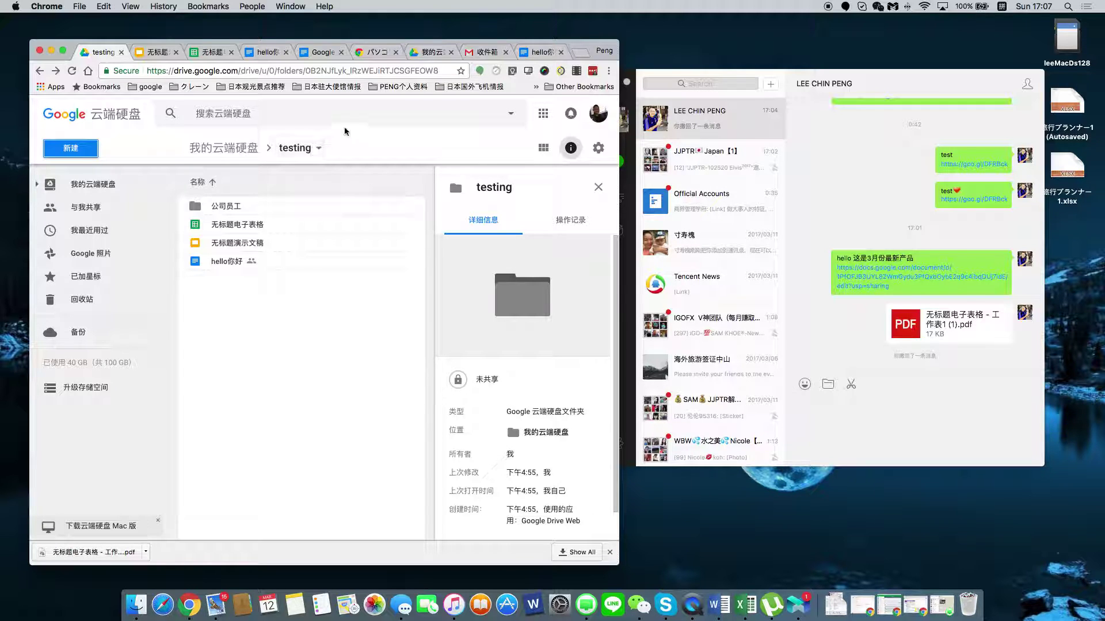
Create a blank Google Form (未命名的表单) from Drive's 新建 > 更多 menu.
left_click(82, 147)
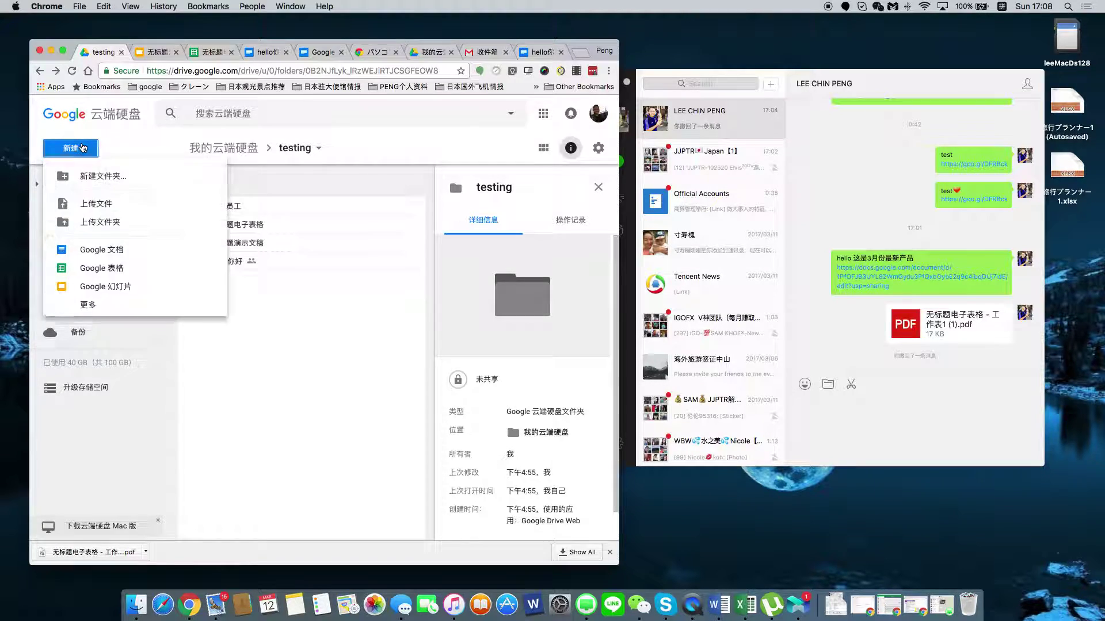
left_click(407, 151)
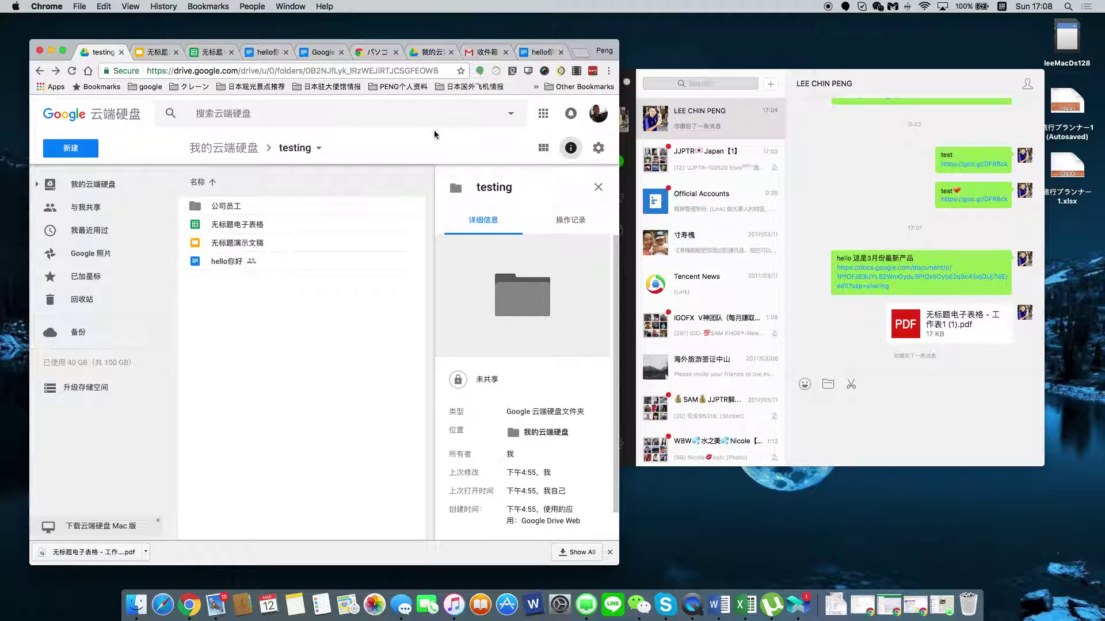
left_click(72, 149)
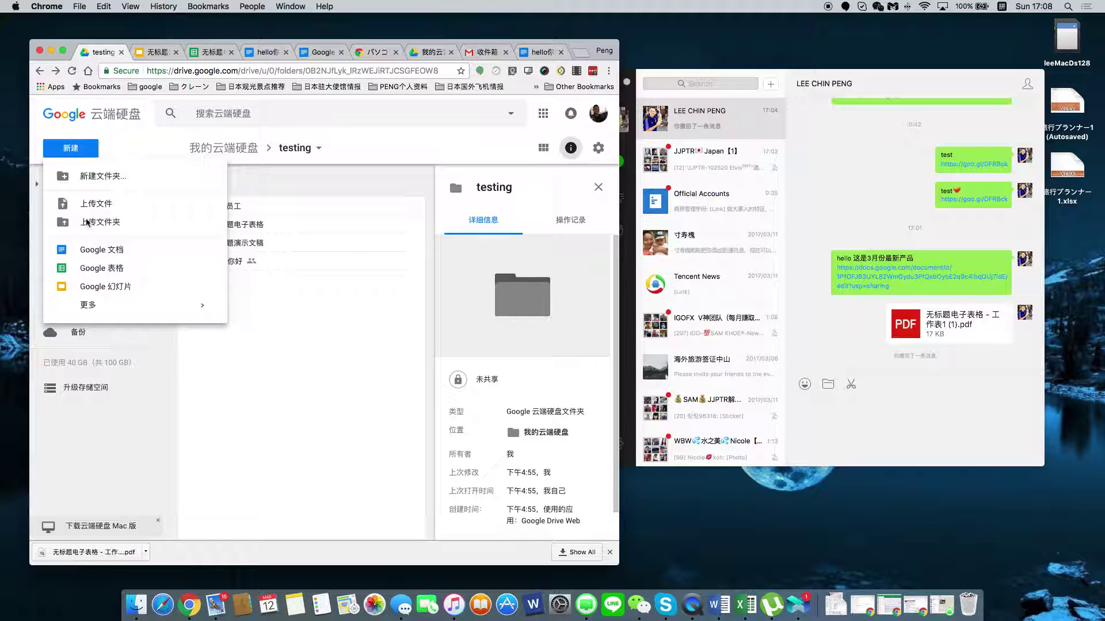
mouse_move(86, 307)
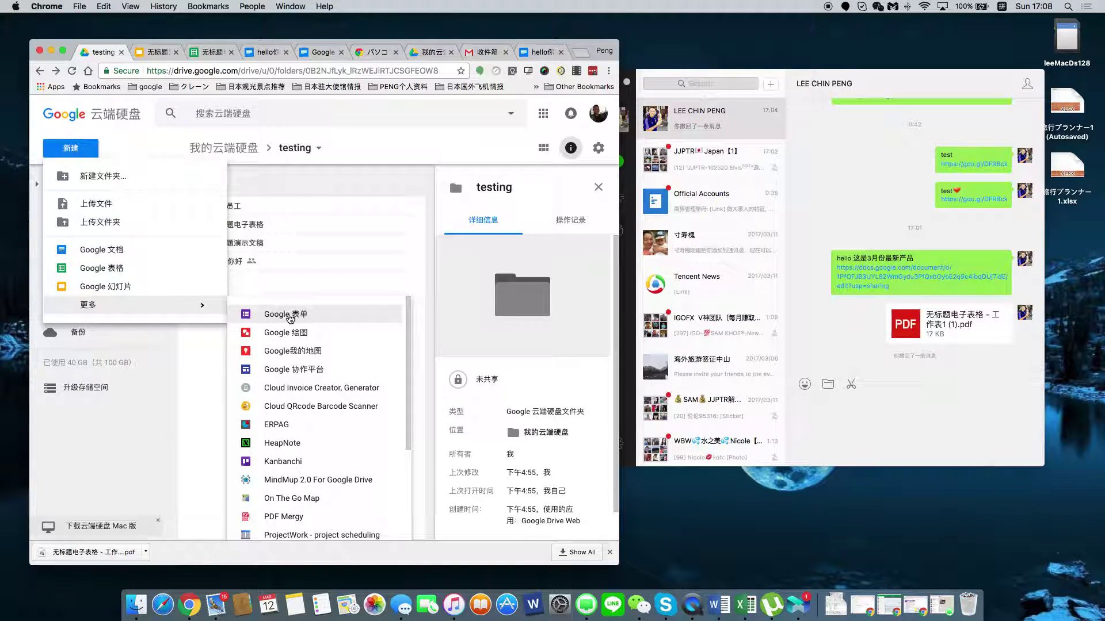
left_click(289, 318)
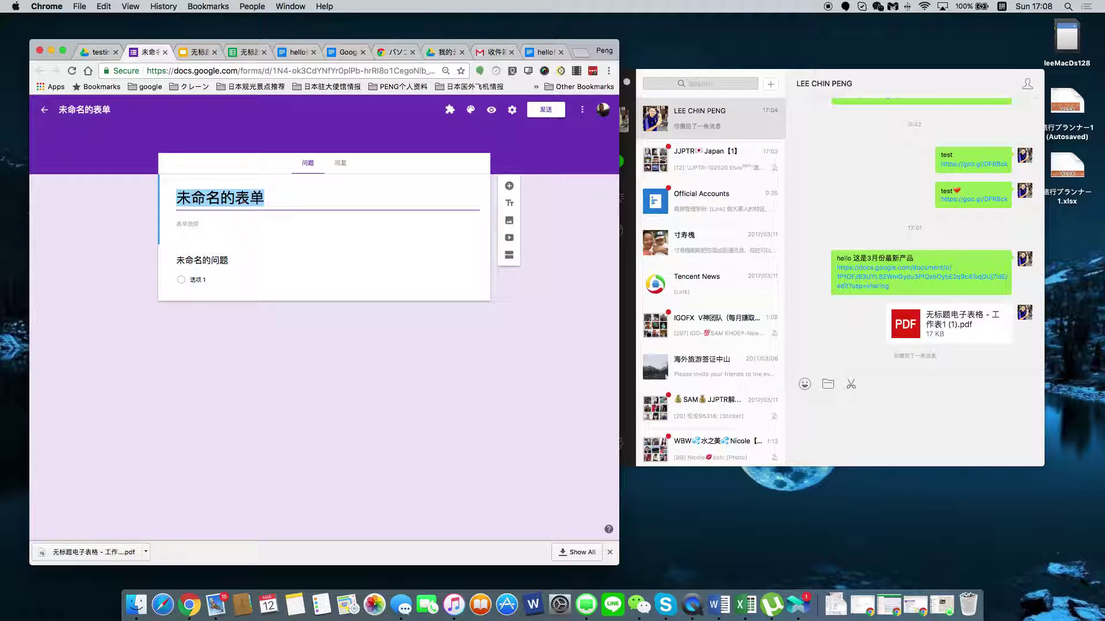
Title the form 新年派对.
type("xingm")
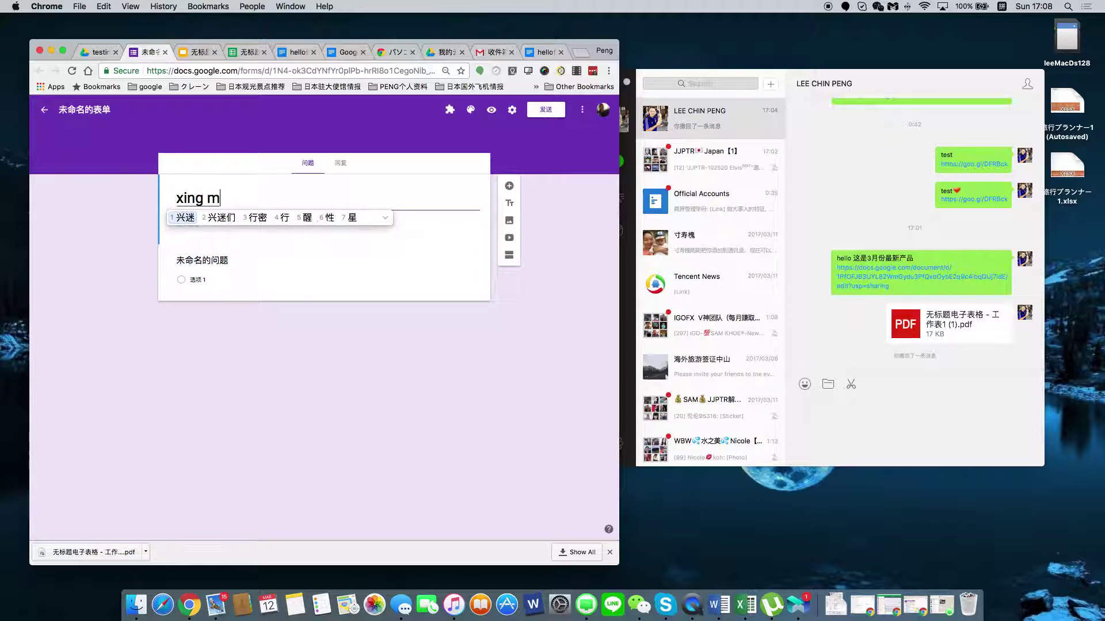
key("BackSpace")
key("BackSpace")
type("nianpaidui")
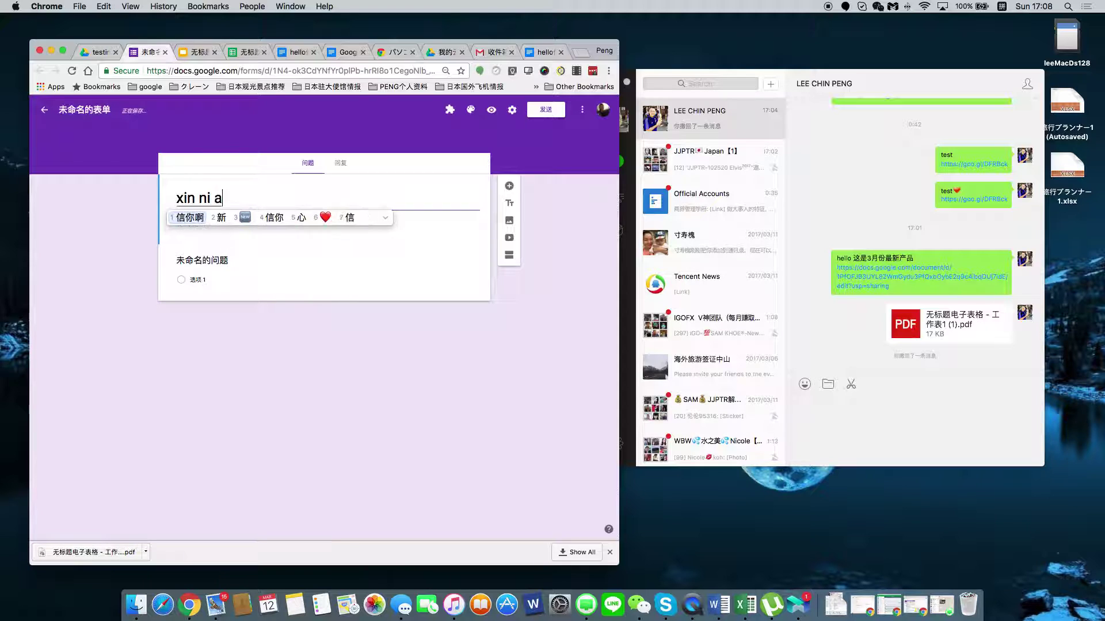
key("space")
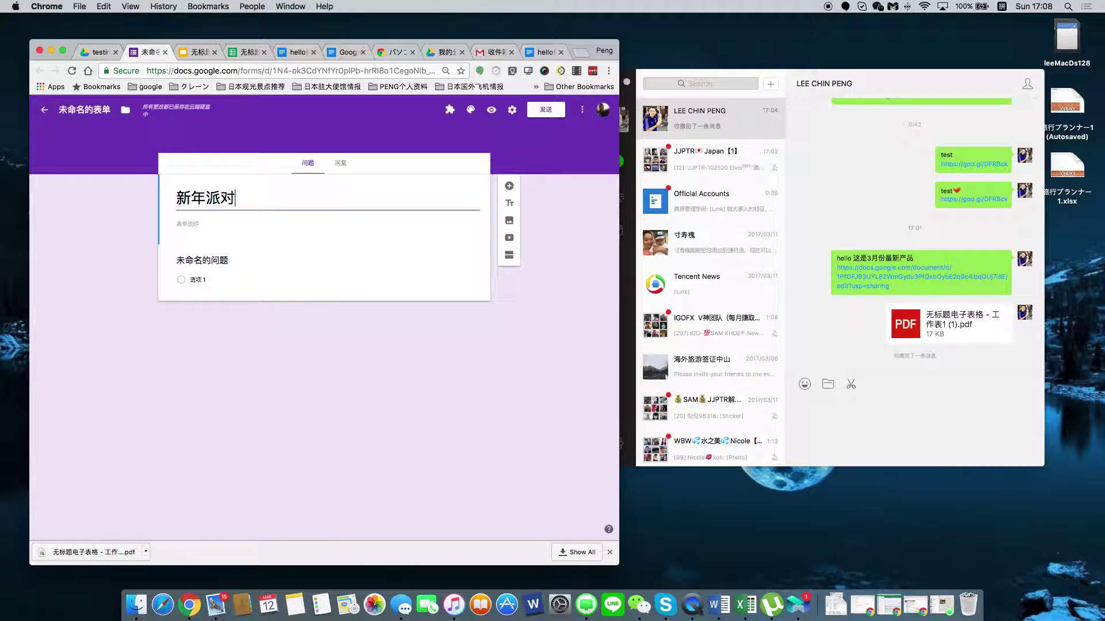
left_click(247, 315)
Add the description 今年新年派对您会参加吗? and a second section to the form.
left_click(194, 223)
type("jinnian")
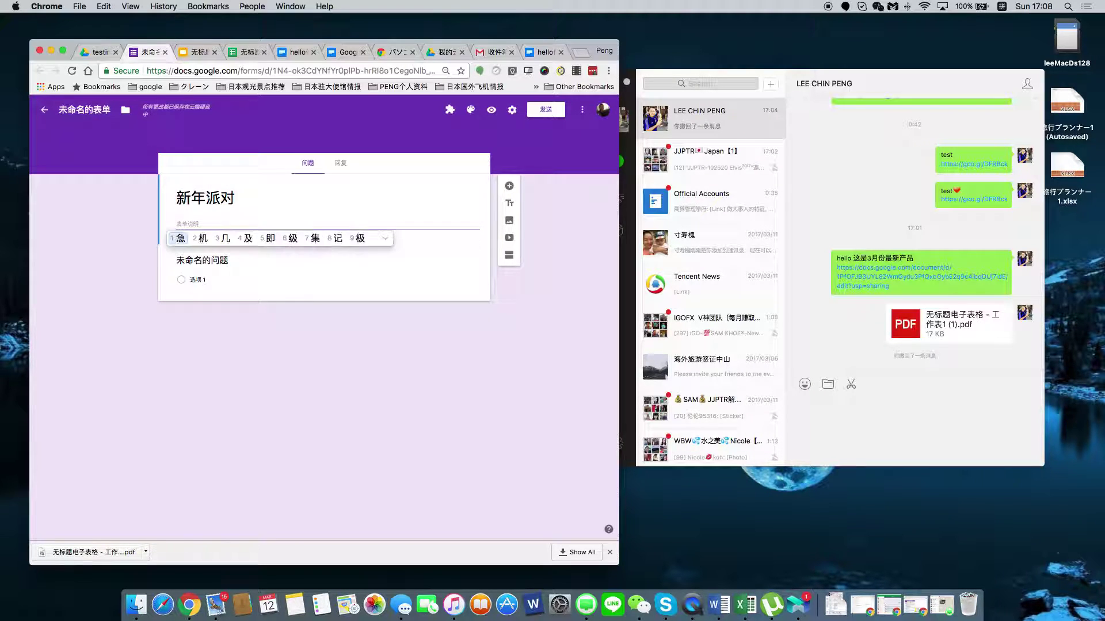
type("xinnianpaidui")
key("space")
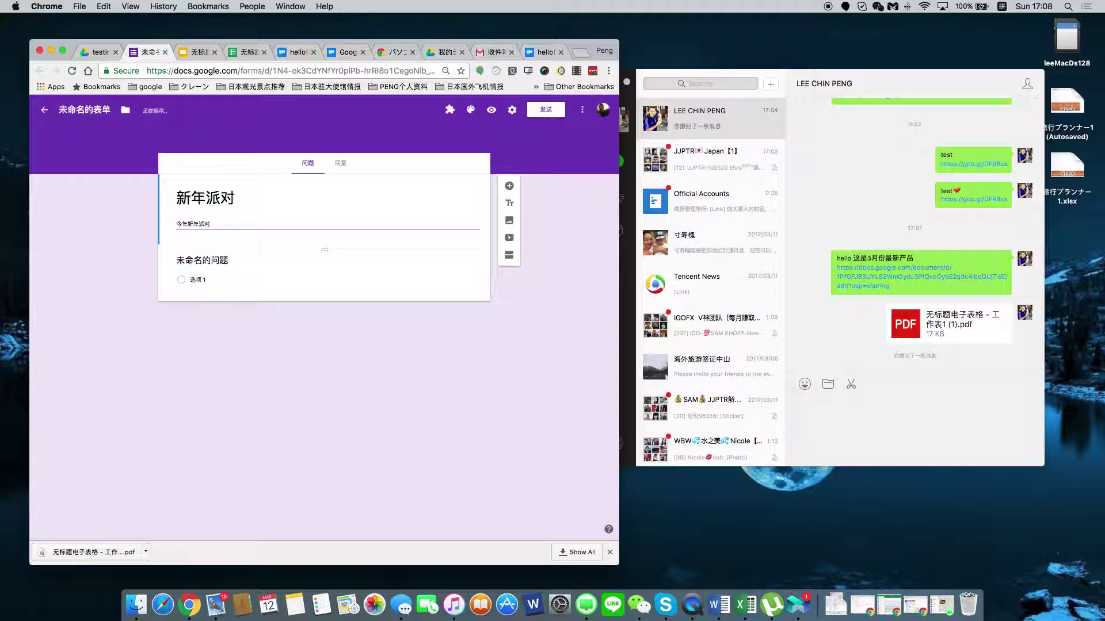
type("nin")
key("space")
type("huicanjiama")
key("space")
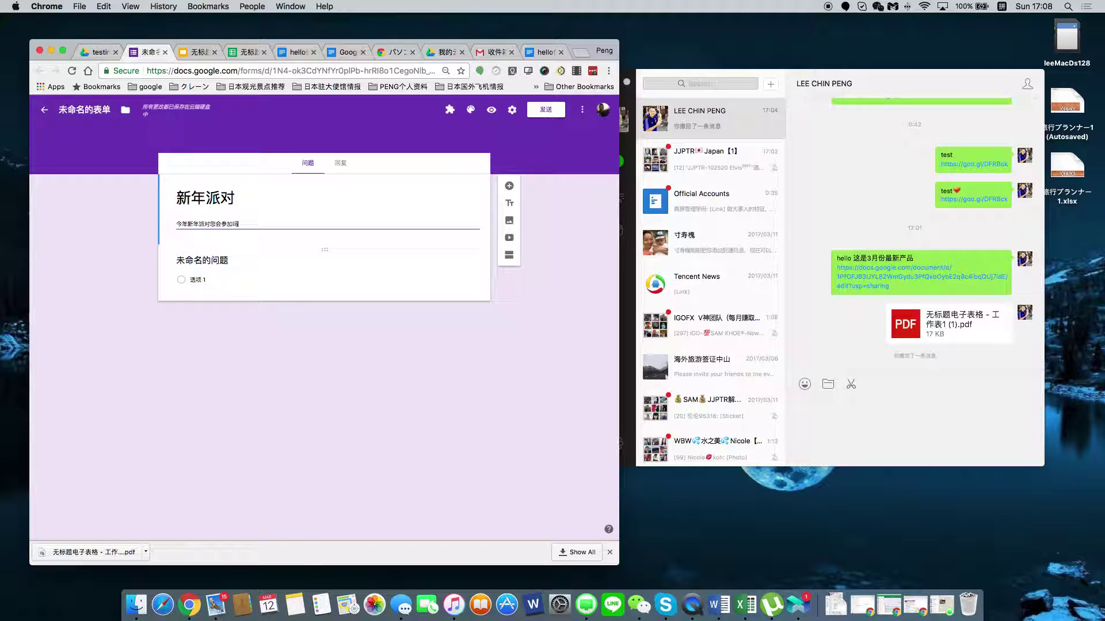
left_click(298, 355)
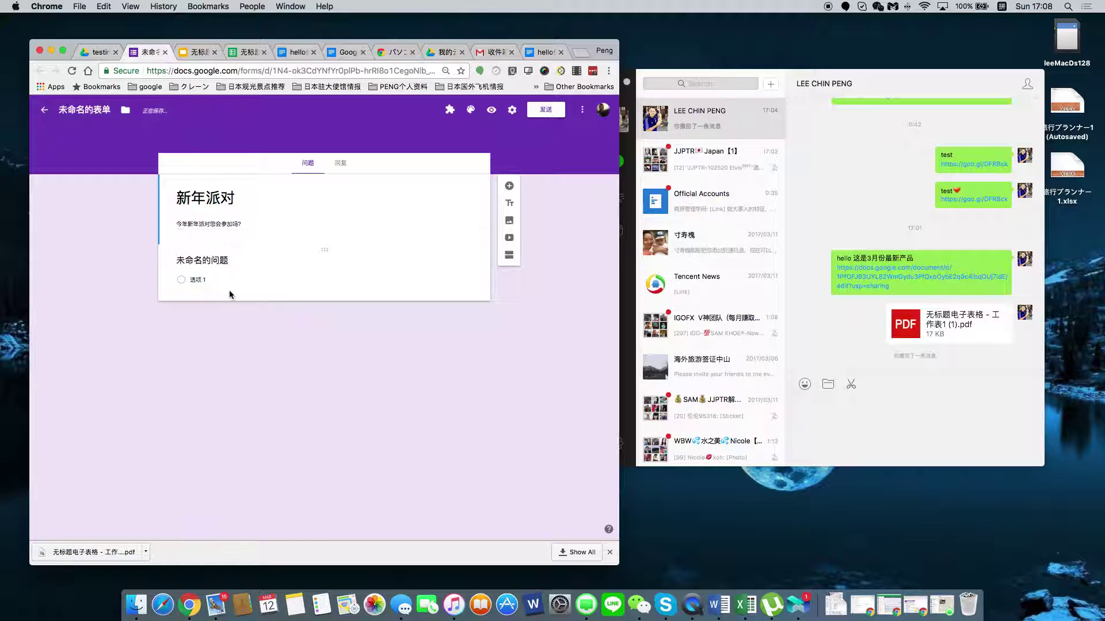
left_click(508, 255)
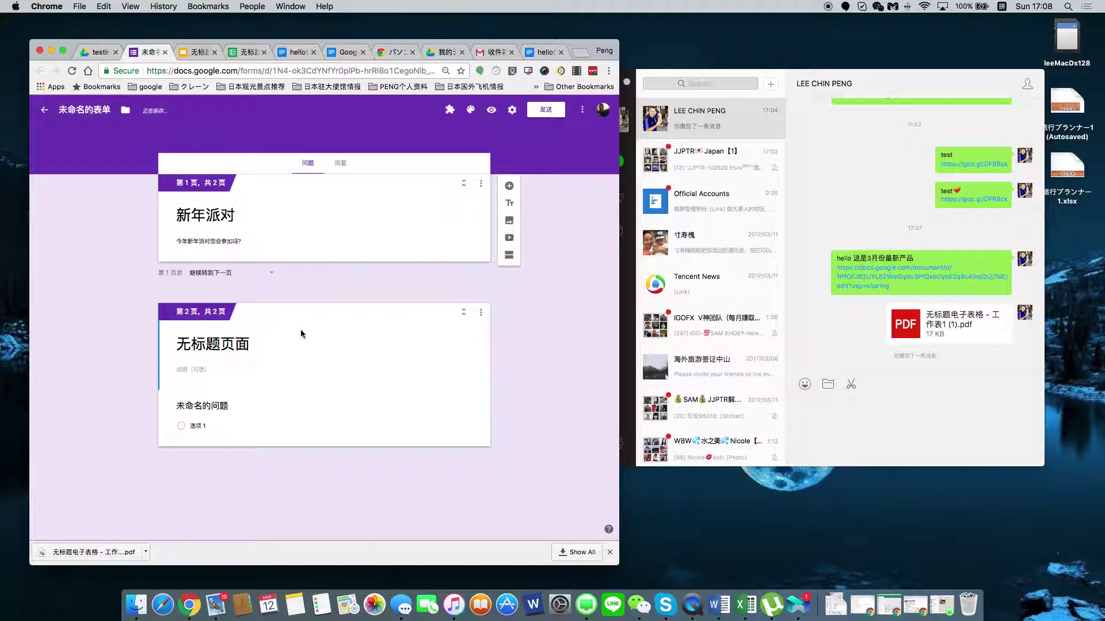
Replace the second page's 无标题页面 title with 请问您有兴趣参加今年的新年聚会吗？.
left_click(257, 243)
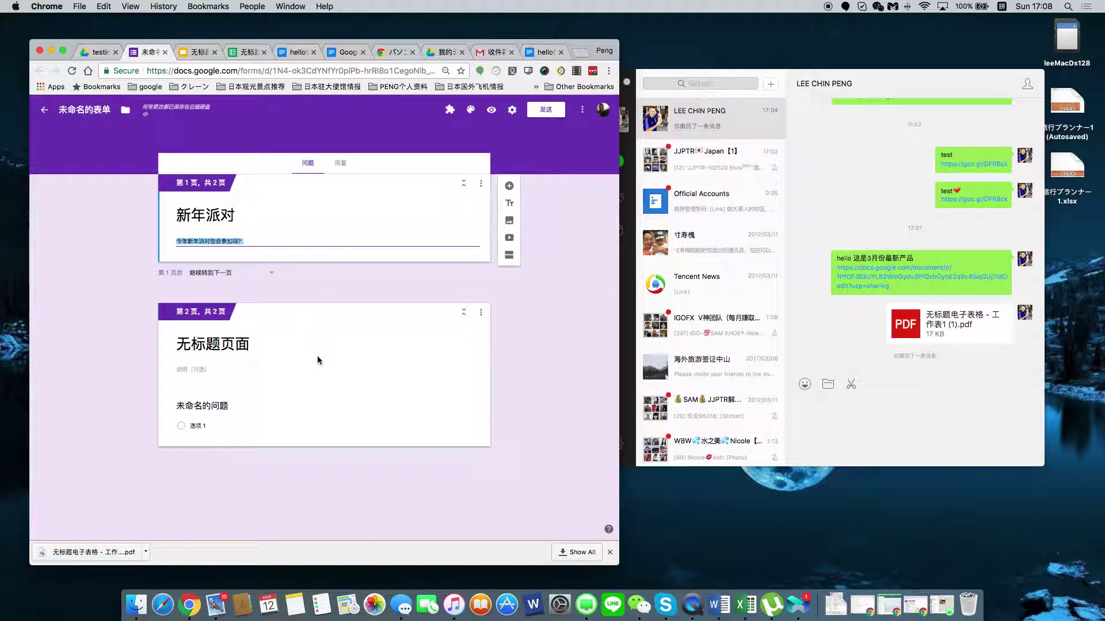
left_click(271, 352)
type("q")
key("BackSpace")
type("qingwen")
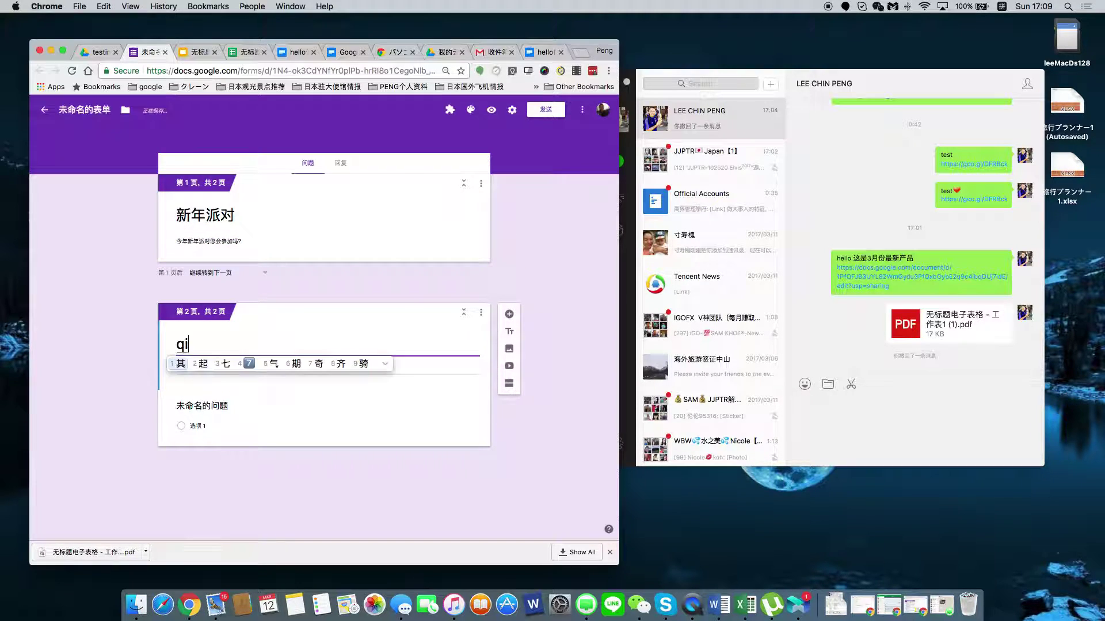
key("space")
type("nin")
key("space")
type("youxingqu")
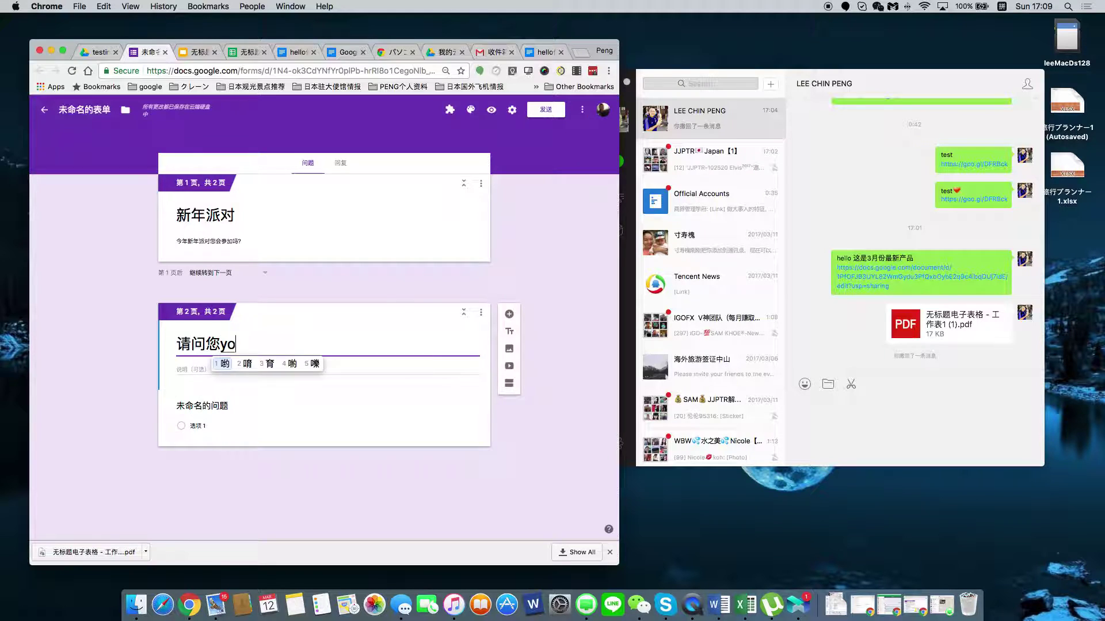
key("space")
type("canjia")
key("space")
type("jinniande")
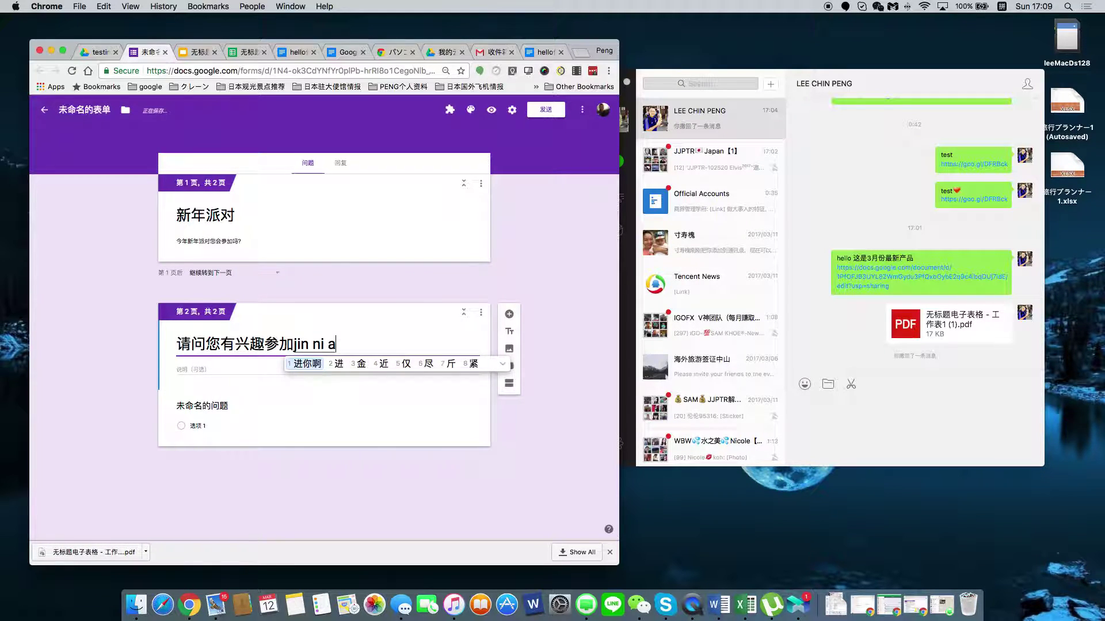
key("space")
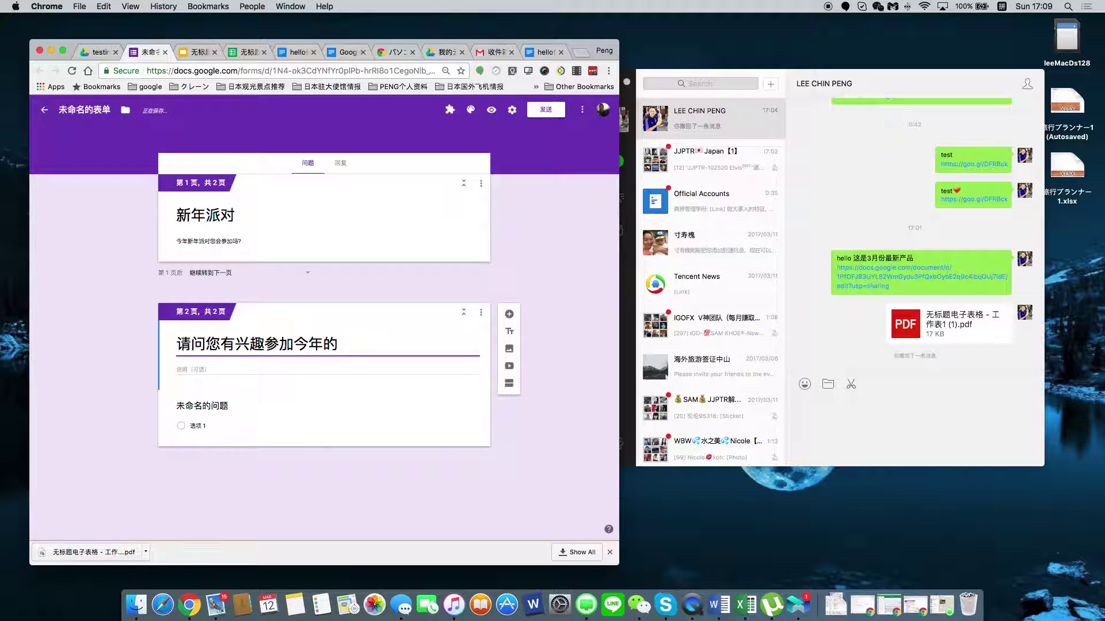
type("xinnian")
key("space")
type("juhuima")
key("space")
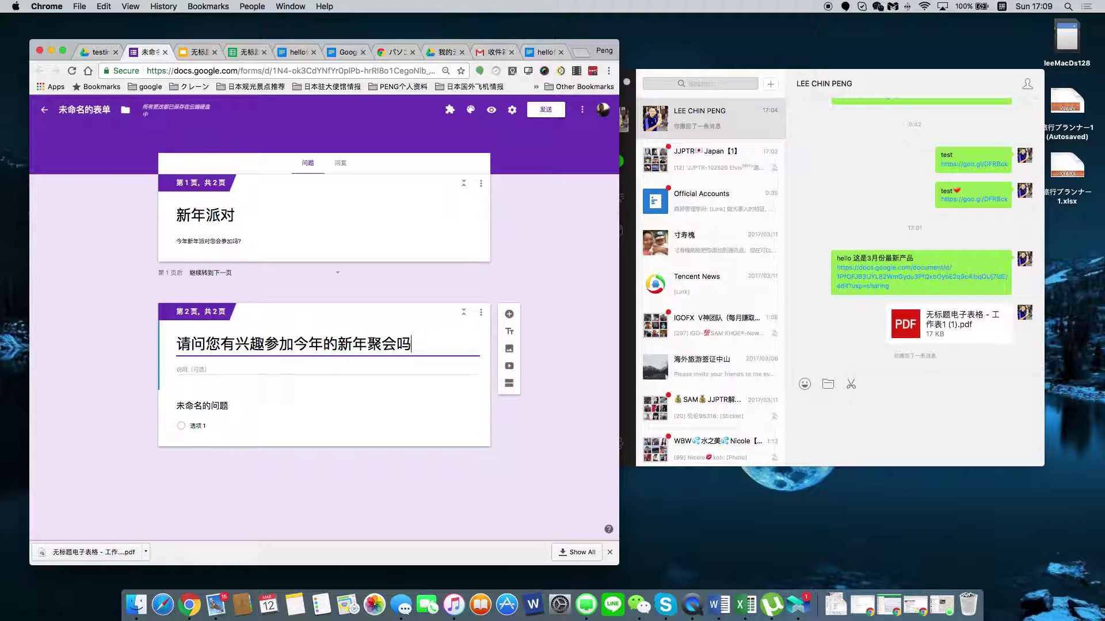
type("？")
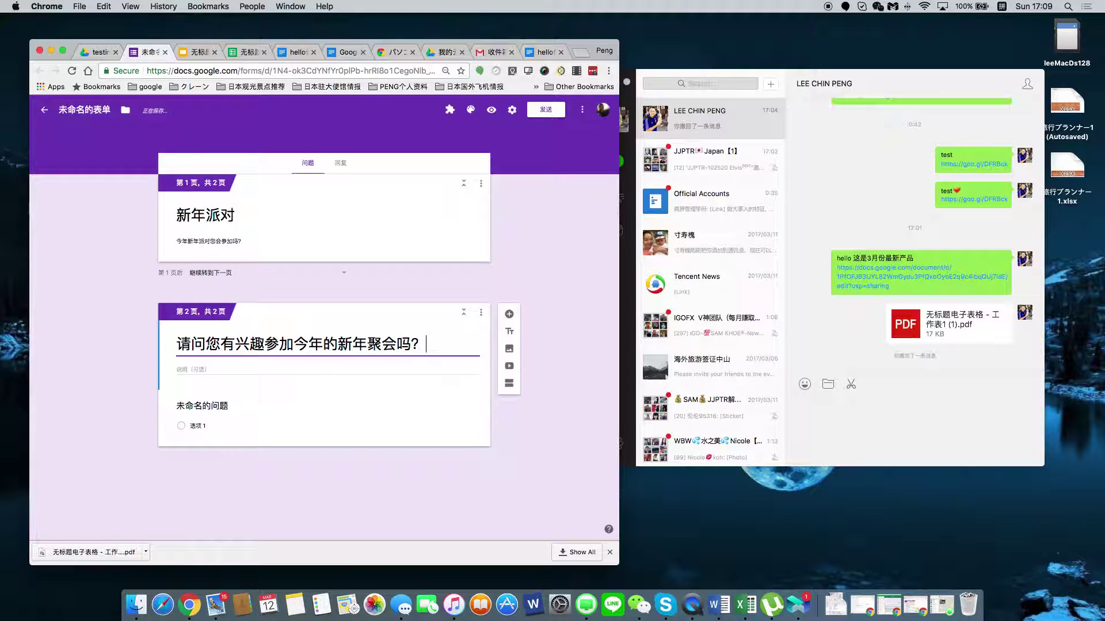
left_click(219, 394)
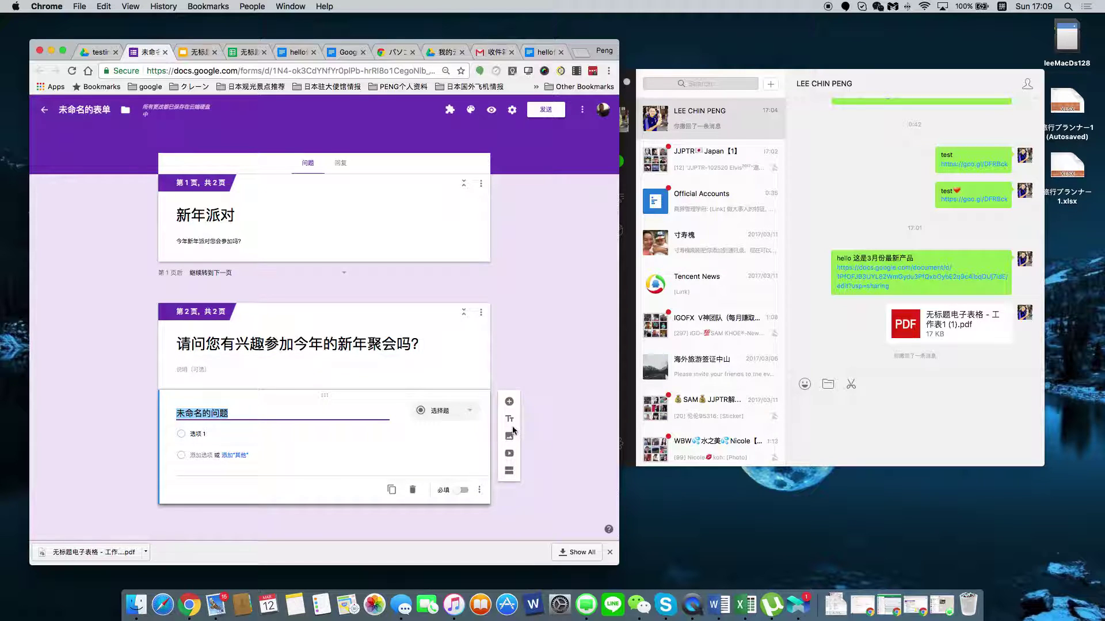
Insert the blue fireworks photo from a 'new year' image search on page 2.
left_click(510, 436)
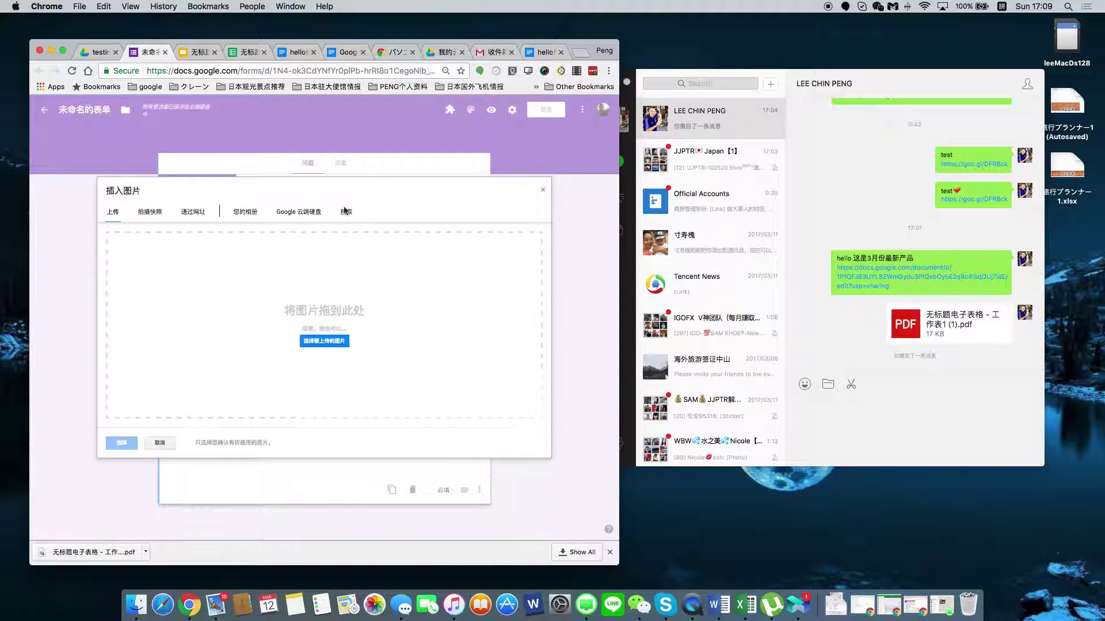
left_click(347, 213)
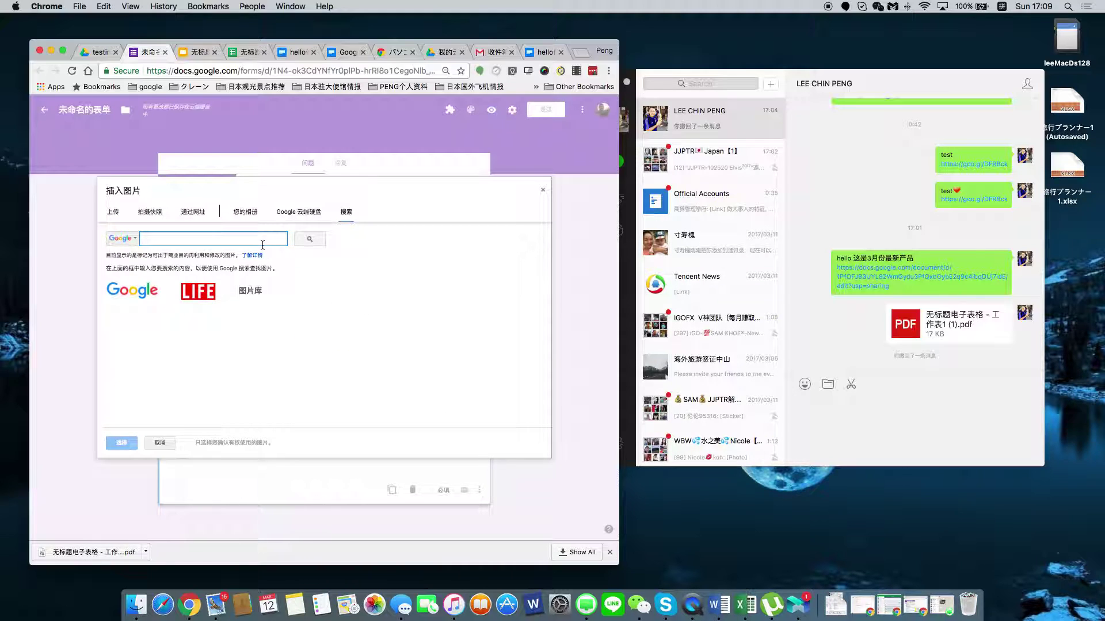
type("new year")
key("Return")
key("Return")
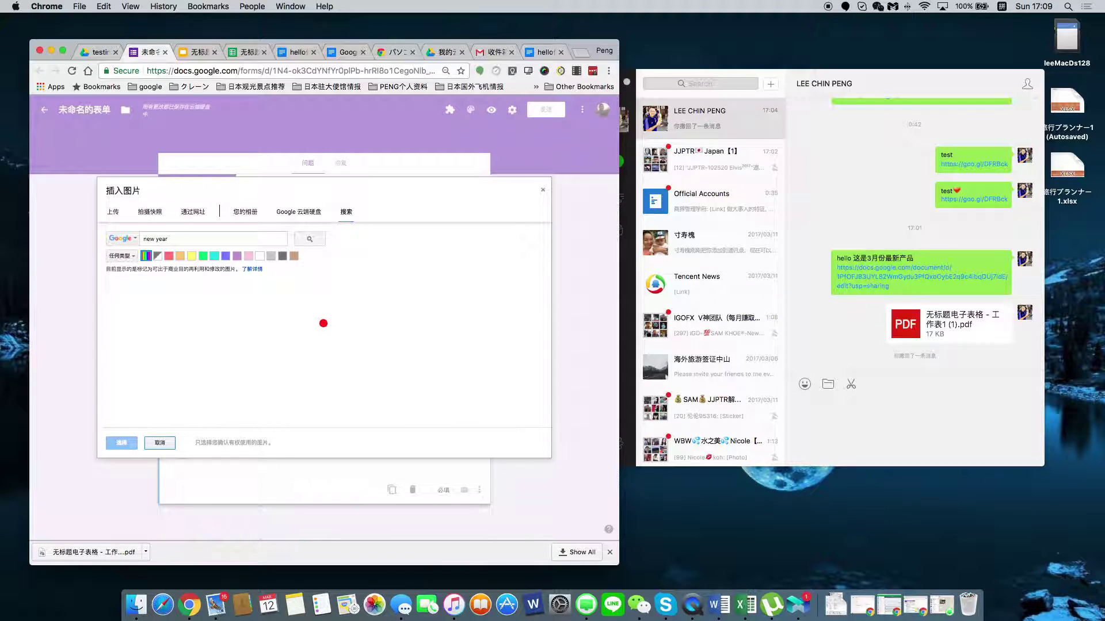
left_click(219, 302)
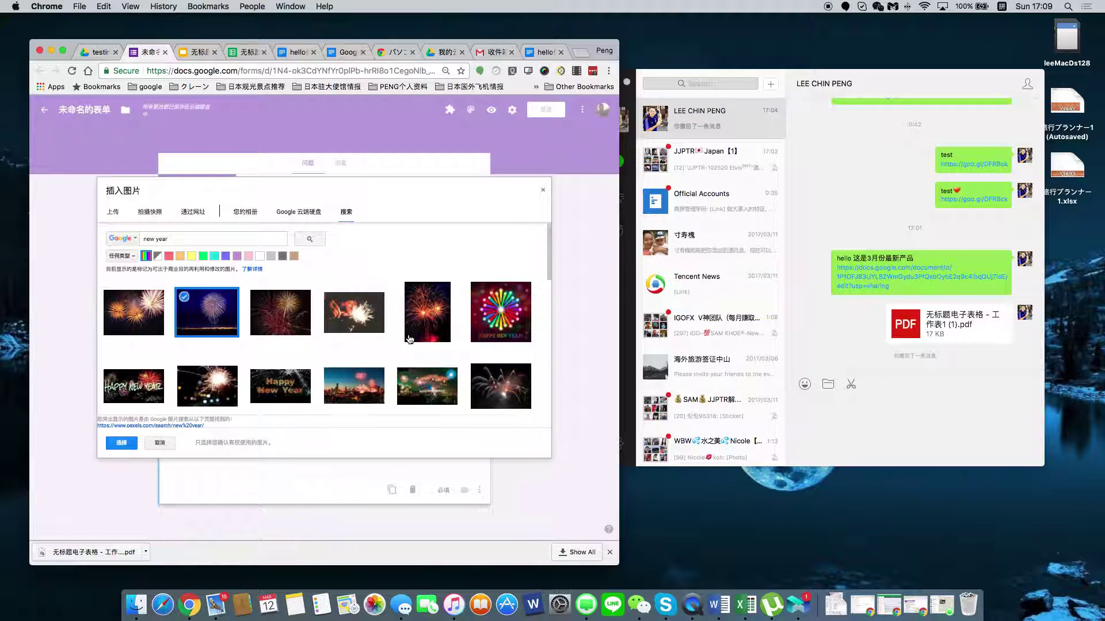
left_click(500, 321)
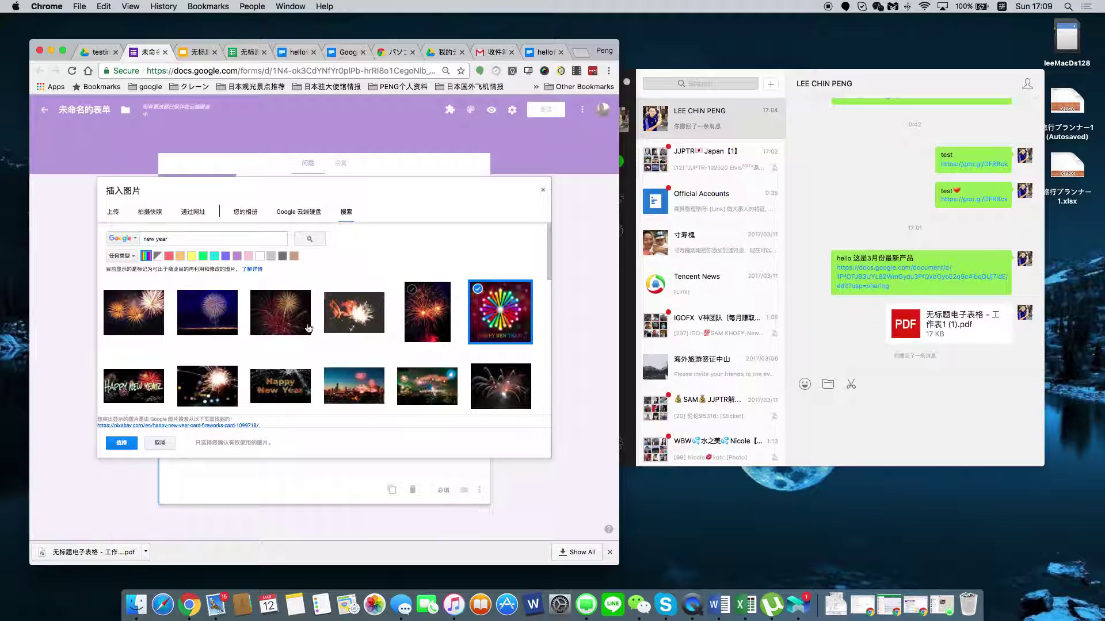
left_click(190, 300)
left_click(122, 443)
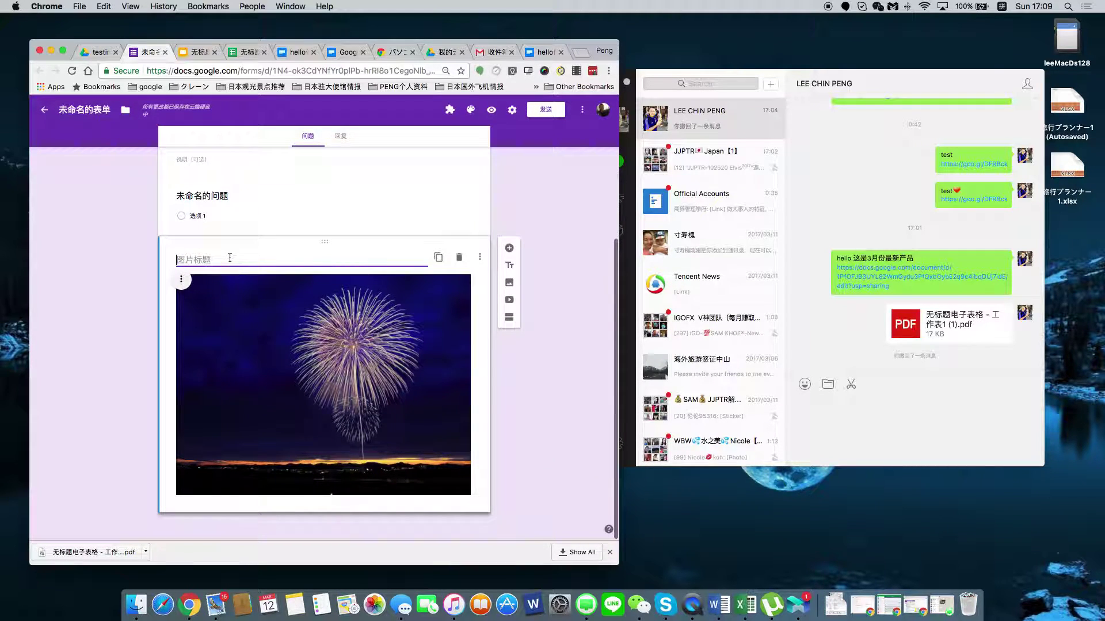
Caption the image 新年聚会 and add a multiple-choice question titled 回答 below it.
type("xinnianjuhui")
key("space")
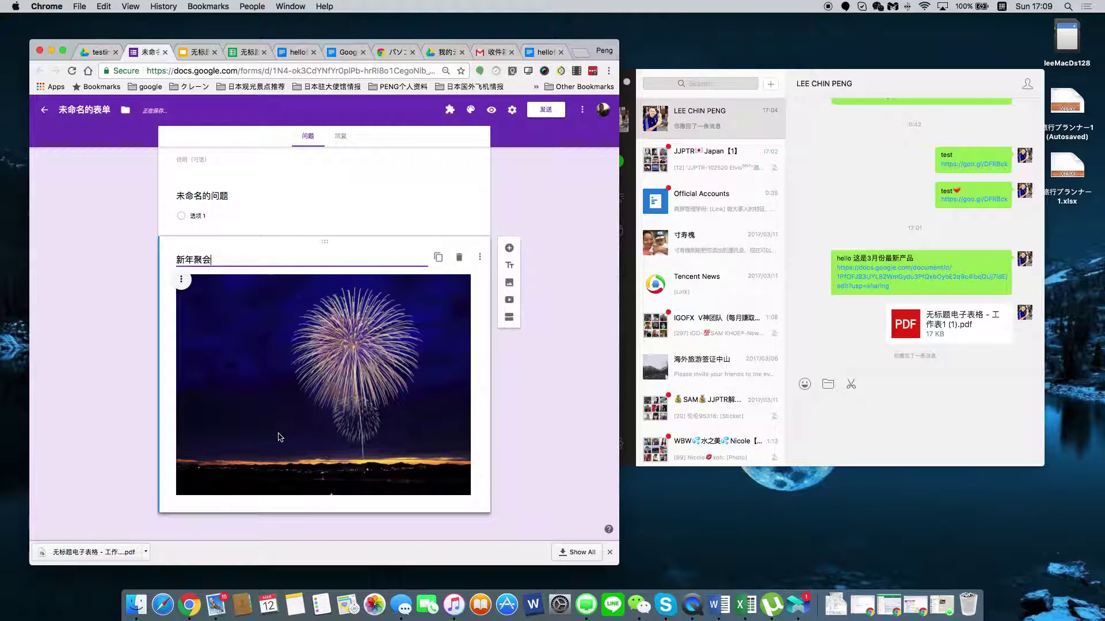
left_click(509, 248)
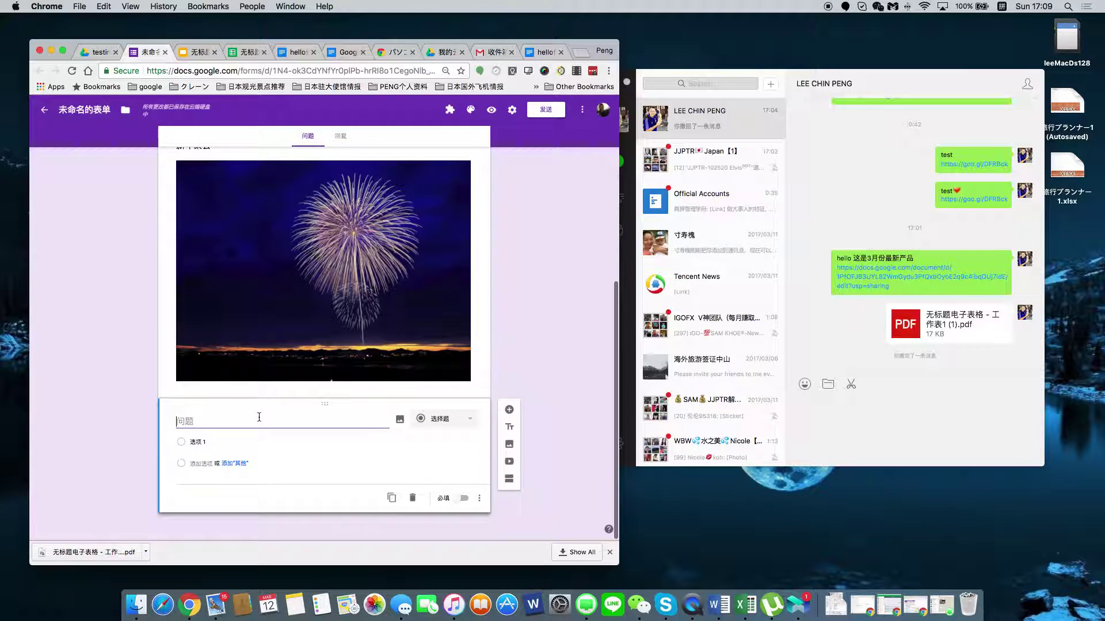
type("huida")
key("space")
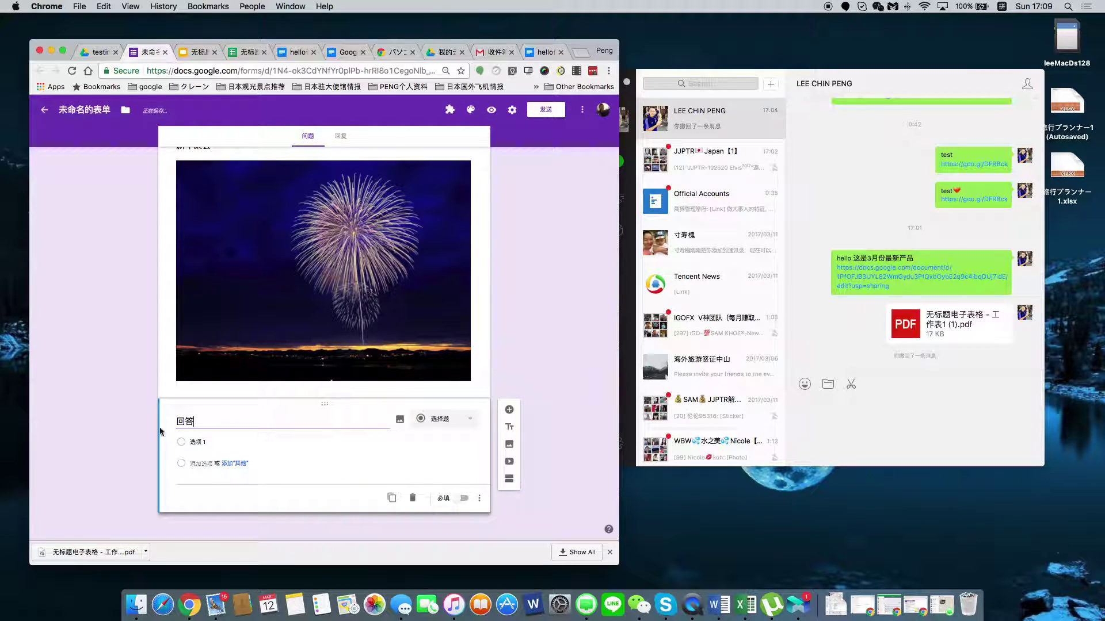
Give the 回答 question the answer options 会 YES and 不会 NO.
left_click(201, 442)
type("hui")
key("space")
type("yes")
key("Return")
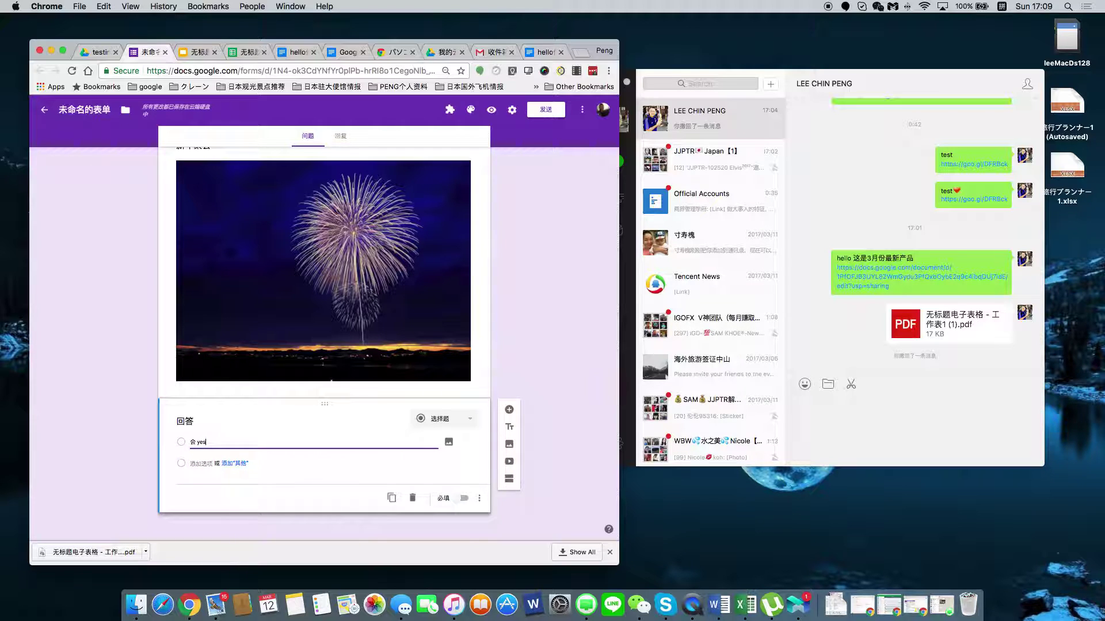
key("Return")
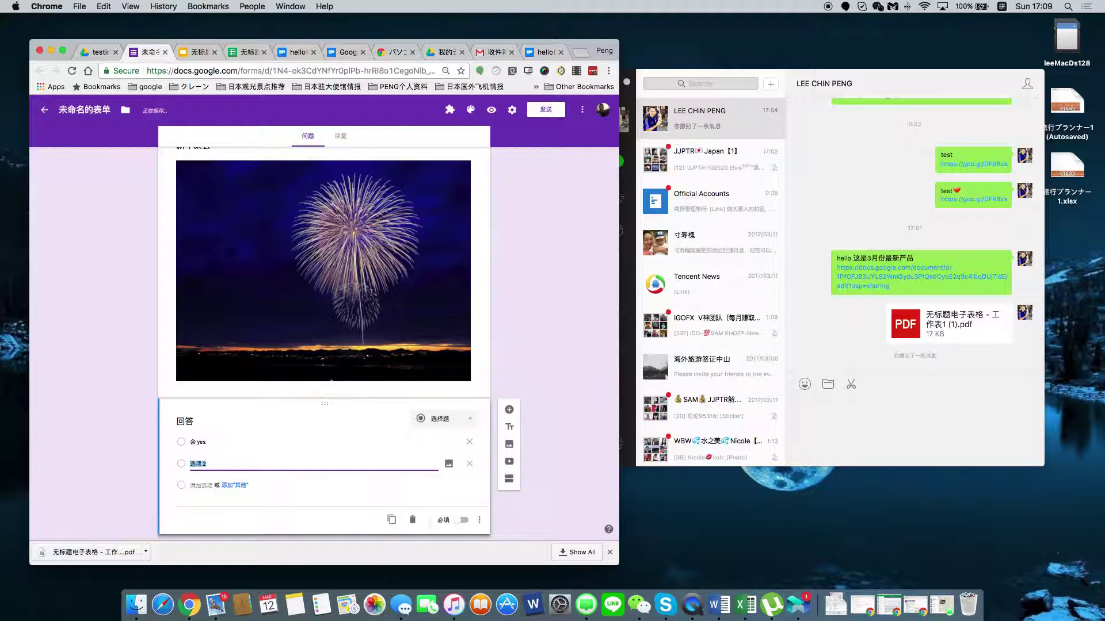
type("n")
key("BackSpace")
key("BackSpace")
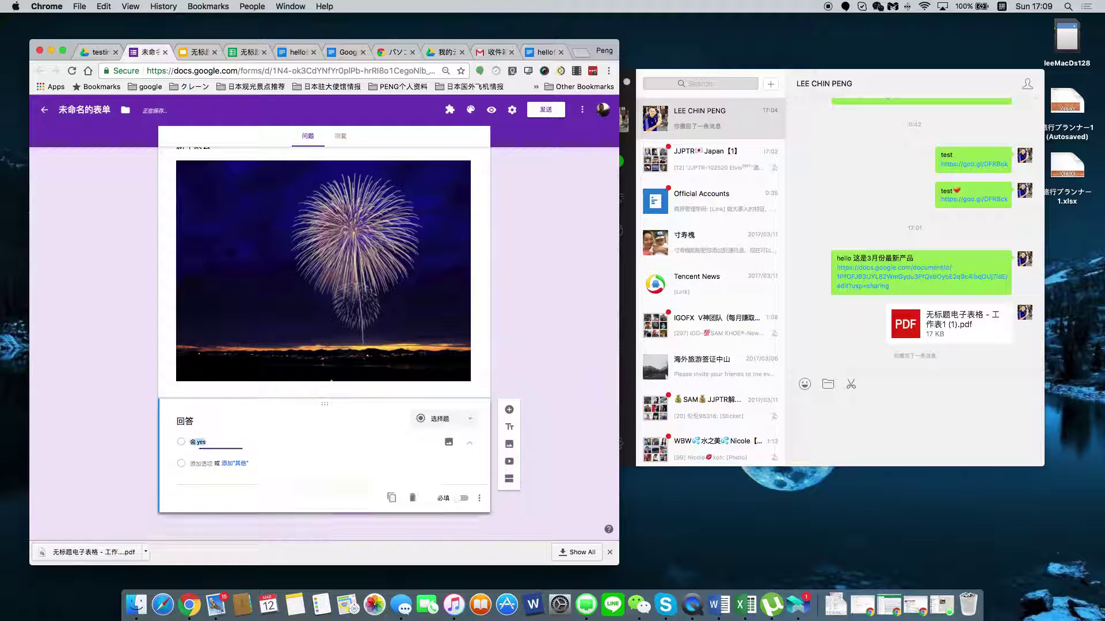
key("Return")
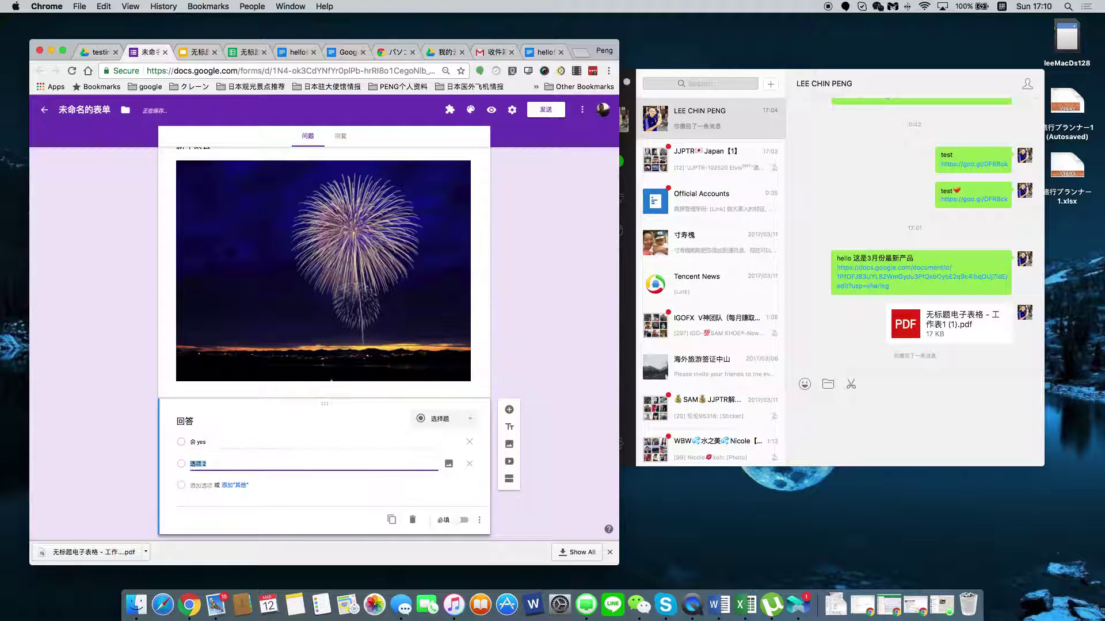
type("buhui")
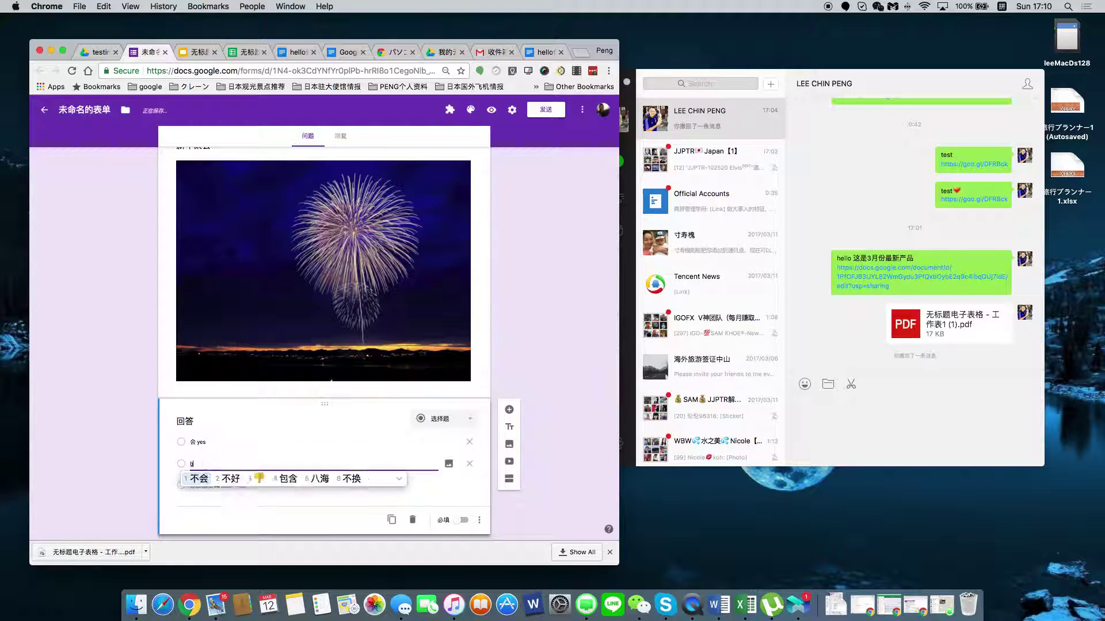
key("space")
type("NO")
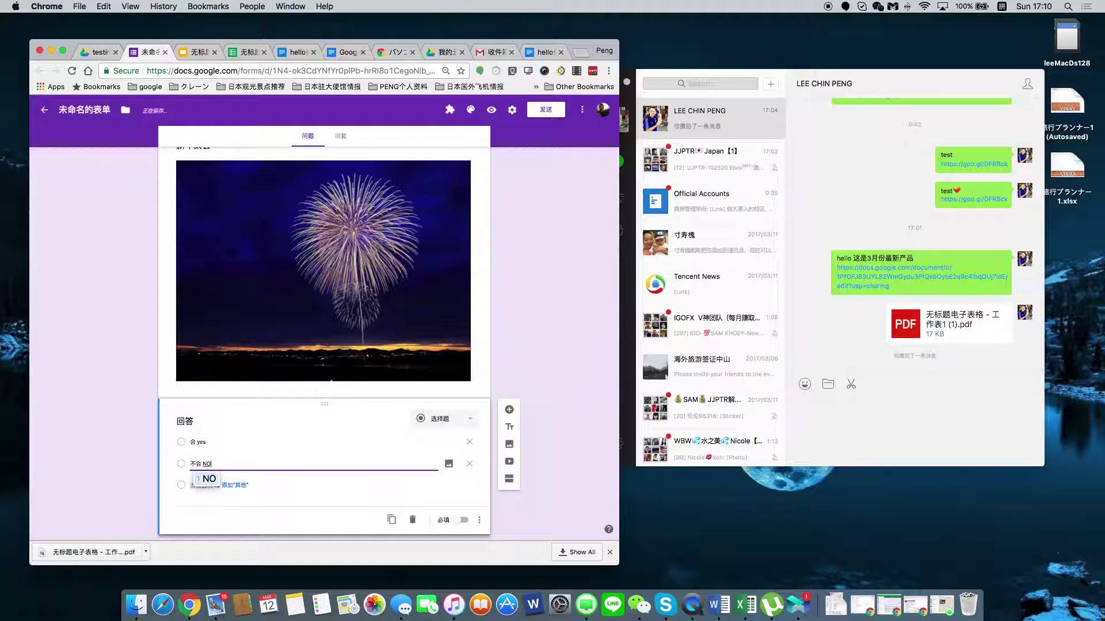
Rewrite the first option's text as 会 YES, then add a new blank question below 回答.
left_click(242, 441)
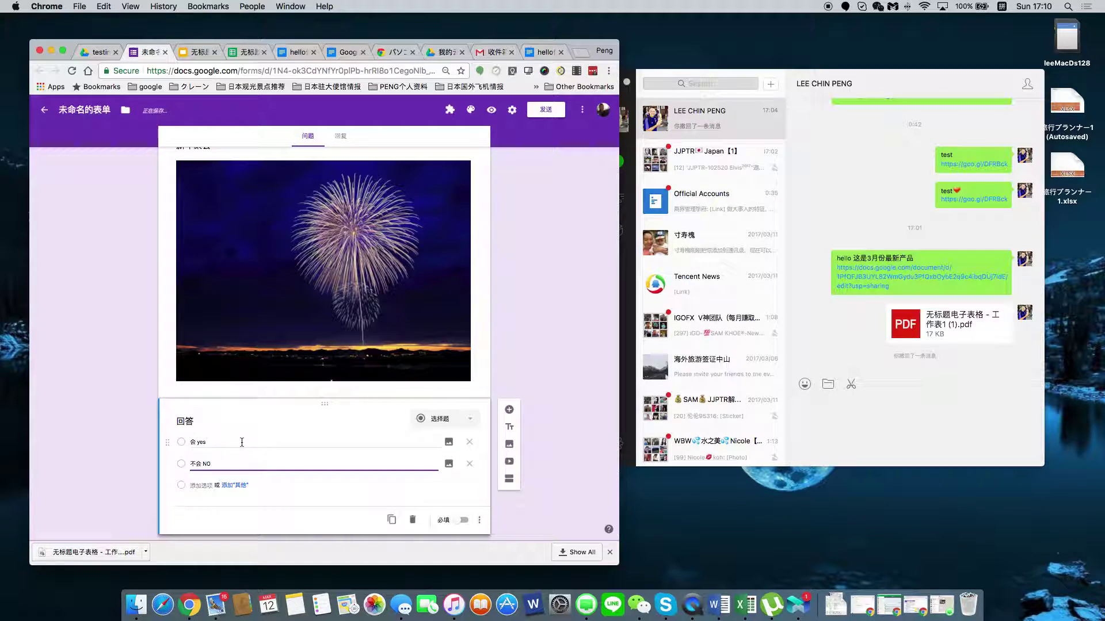
key("super+a")
type("会")
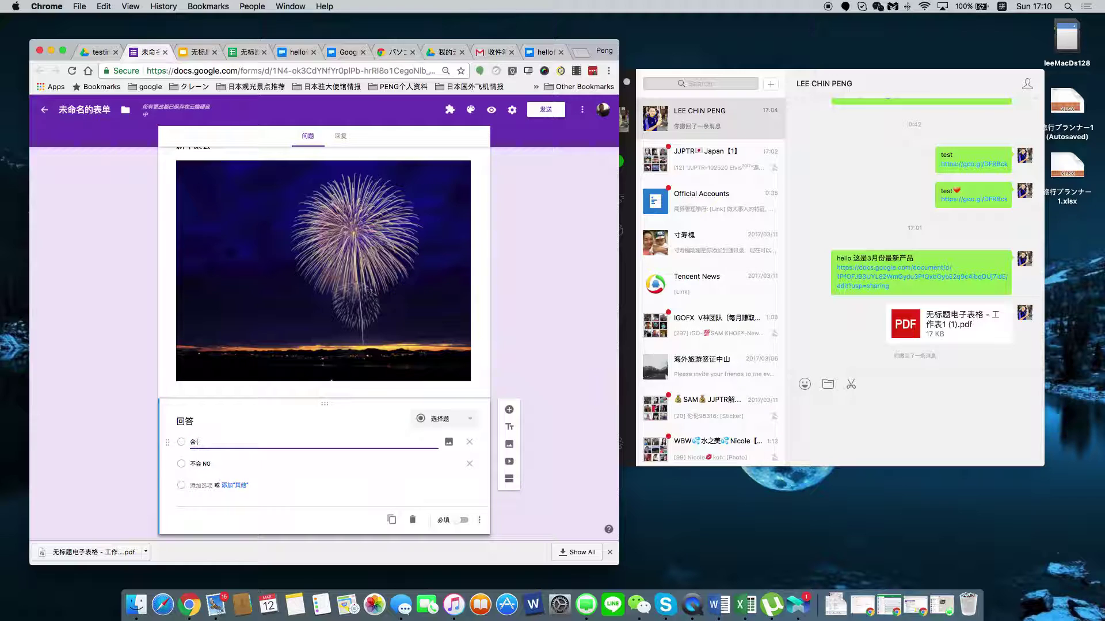
type(" YS")
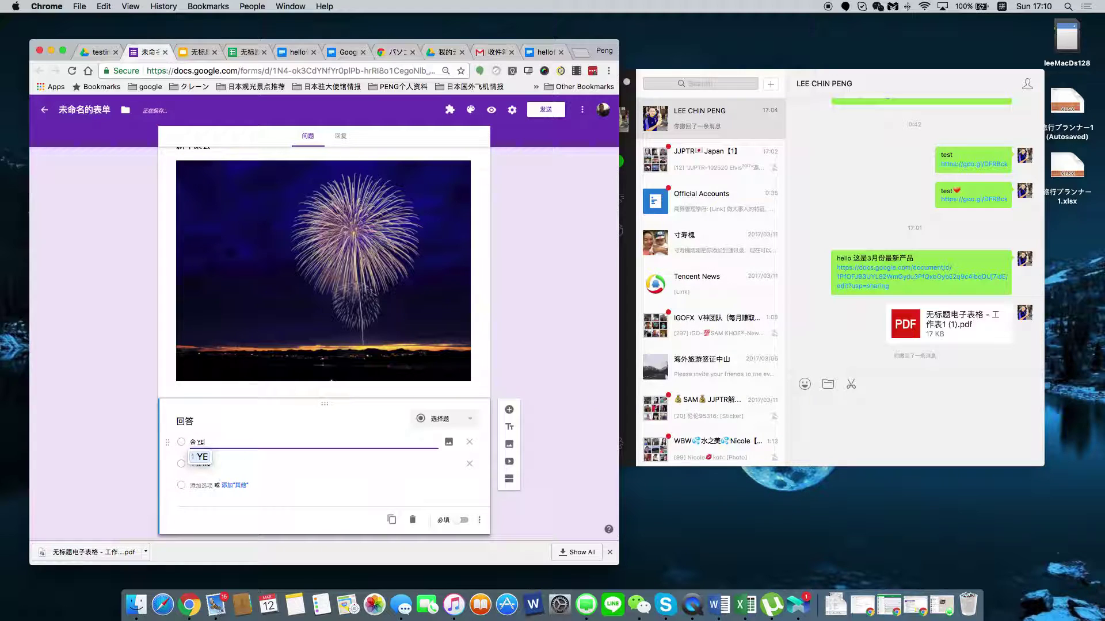
left_click(266, 446)
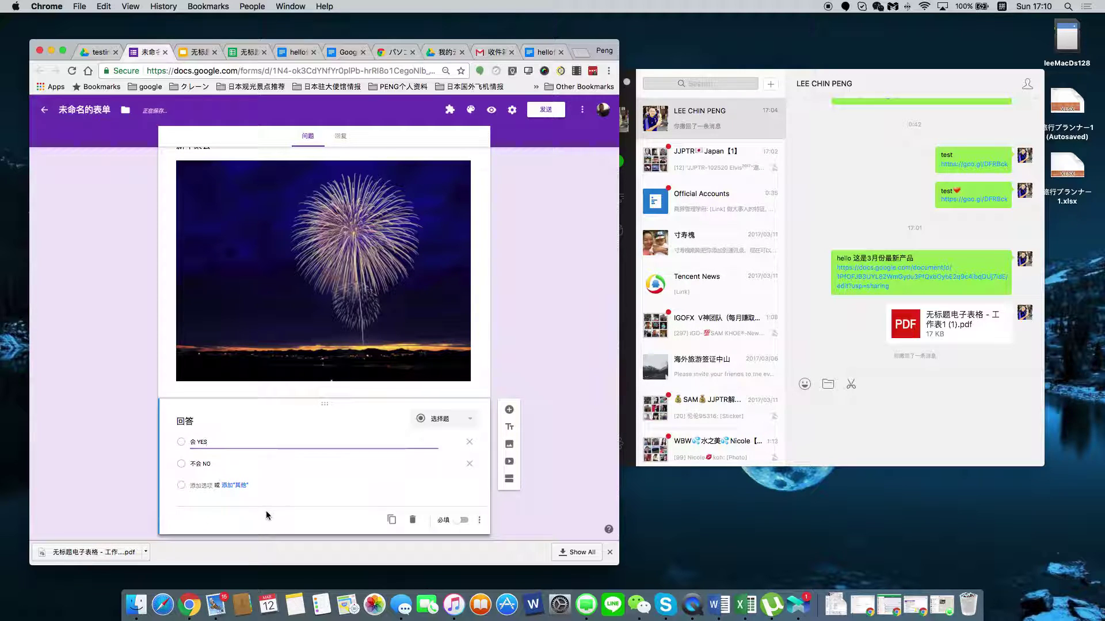
scroll(322, 403, "down", 1)
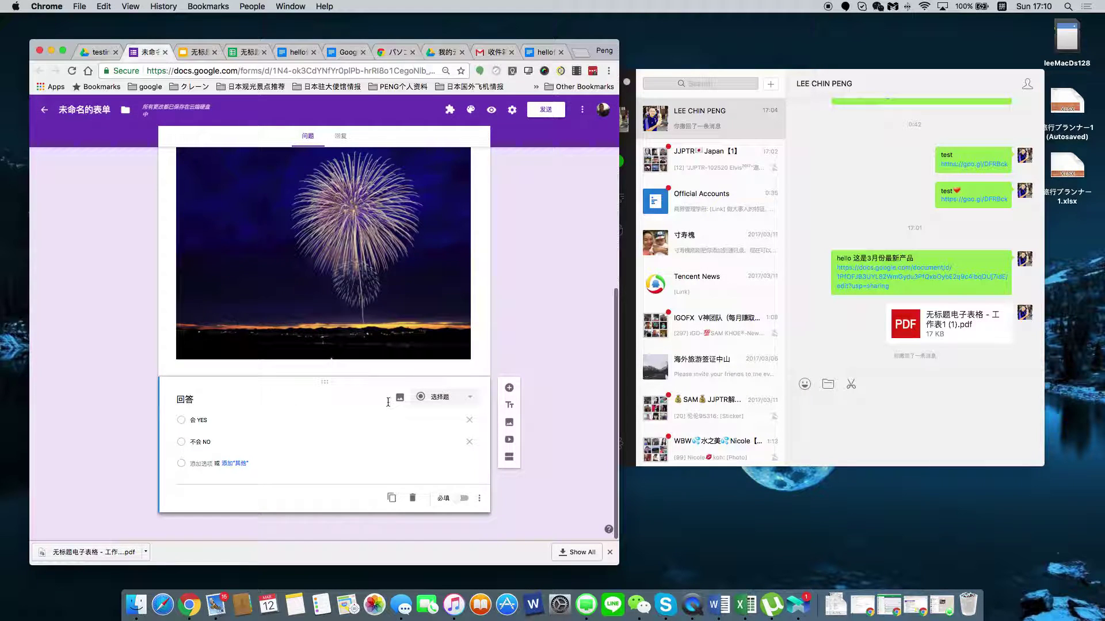
scroll(384, 409, "up", 5)
scroll(357, 414, "up", 5)
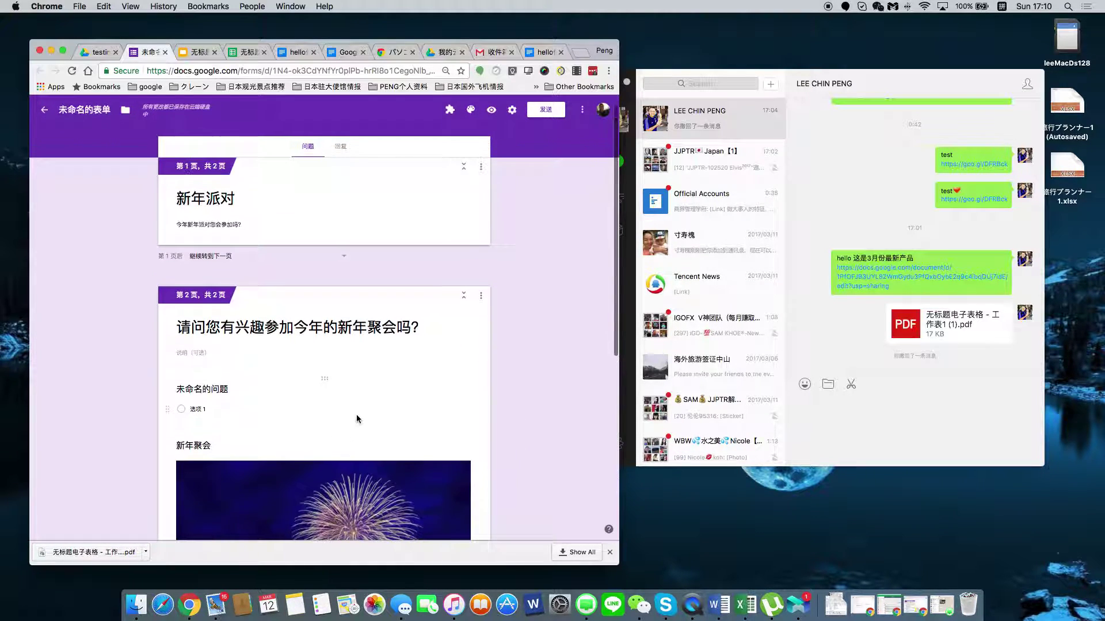
scroll(360, 415, "down", 10)
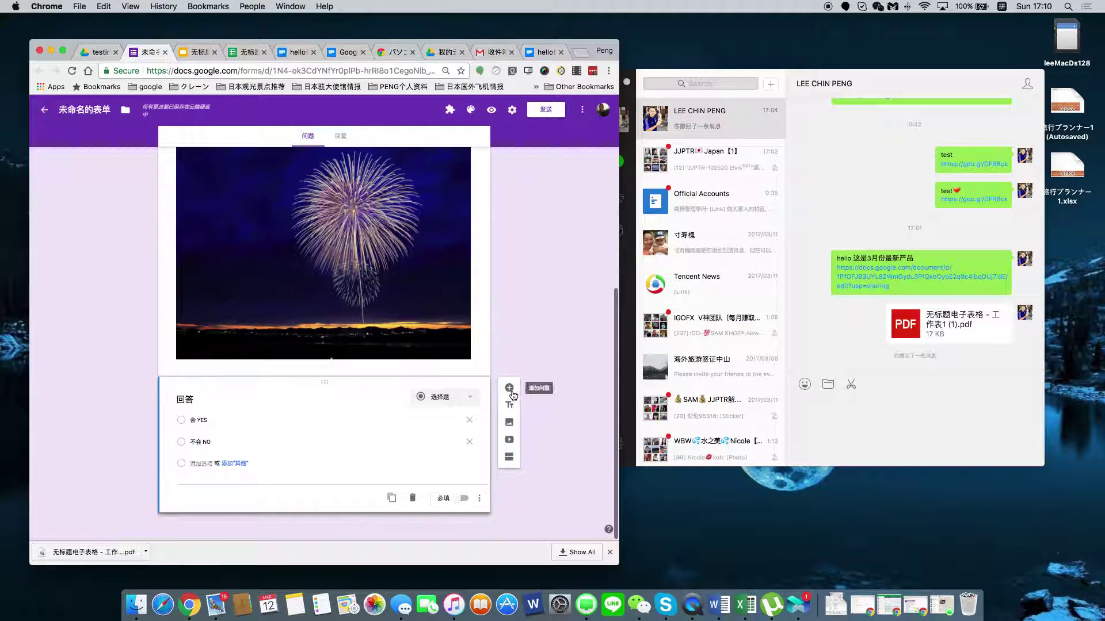
left_click(509, 387)
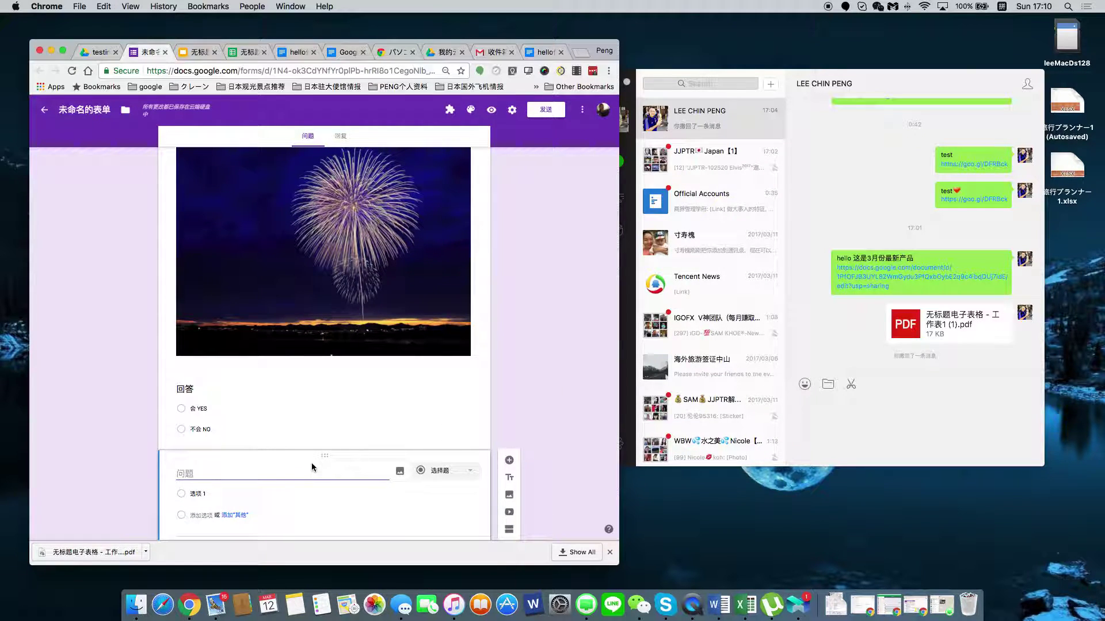
Add a third section, delete the blank question, and title the section 请问您的名字.
left_click(509, 530)
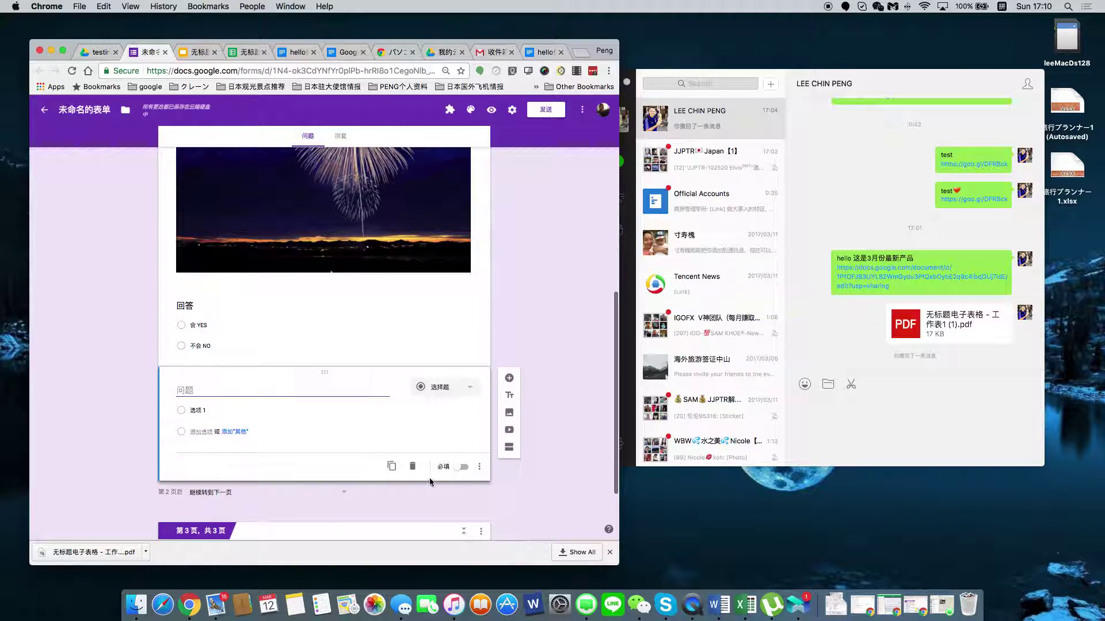
left_click(411, 467)
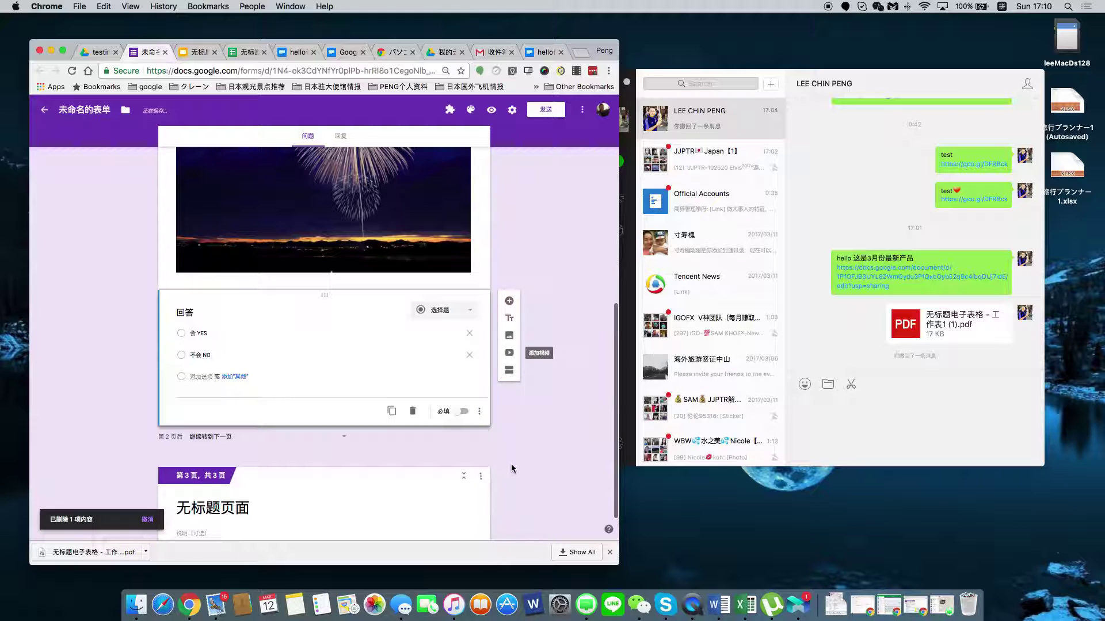
left_click(213, 464)
type("qing")
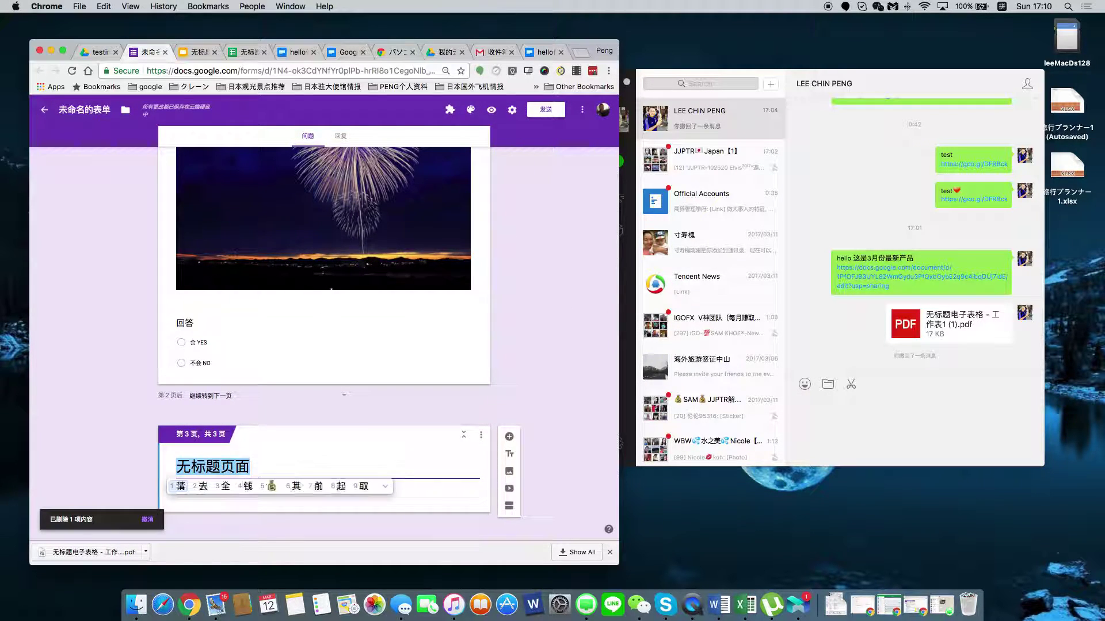
type("wen nind ")
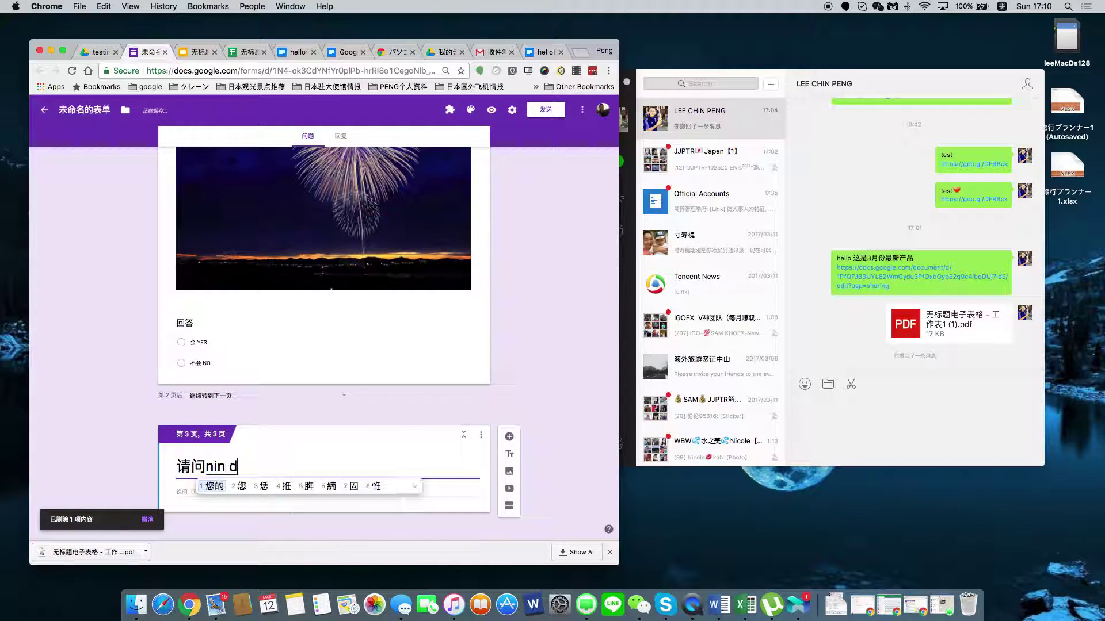
type("mingzi")
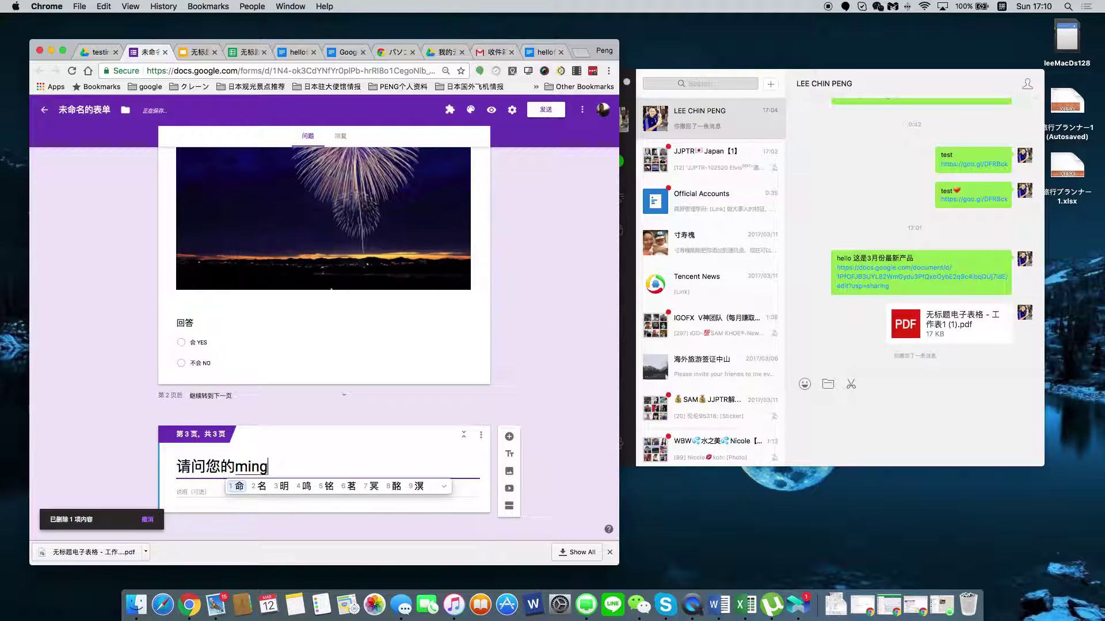
left_click(253, 493)
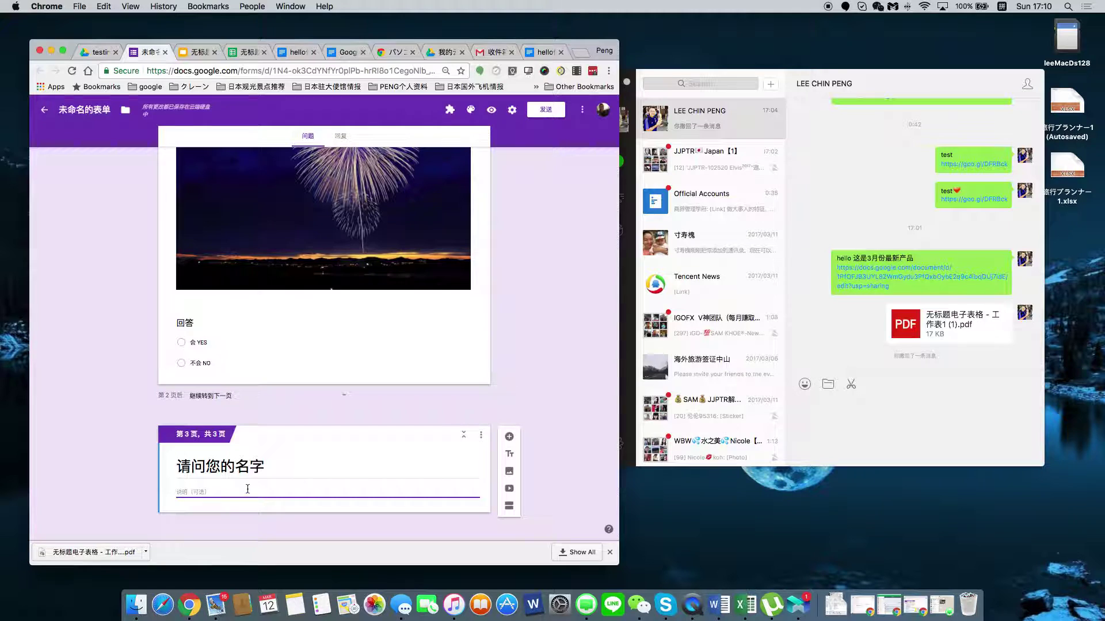
Add a title block on page 3 and title it 姓名.
left_click(509, 458)
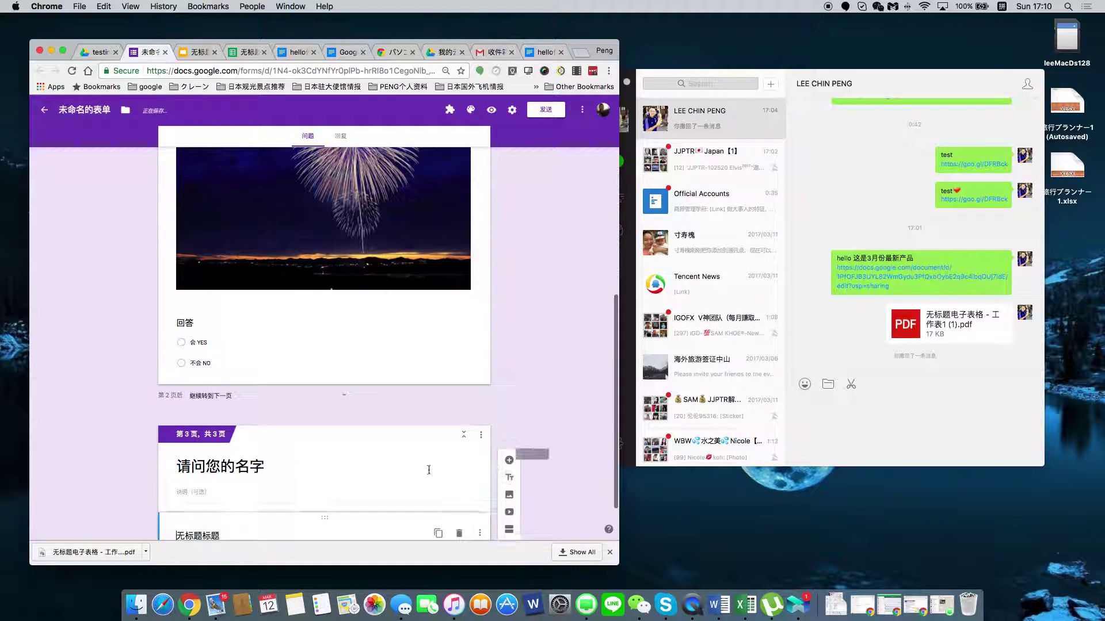
left_click(190, 430)
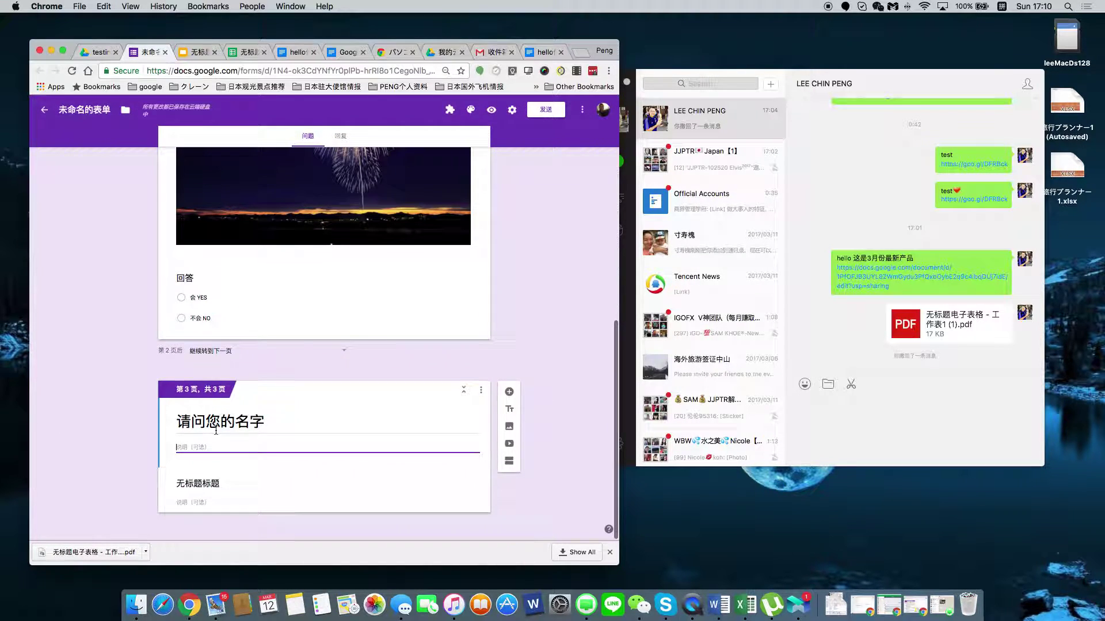
left_click(217, 486)
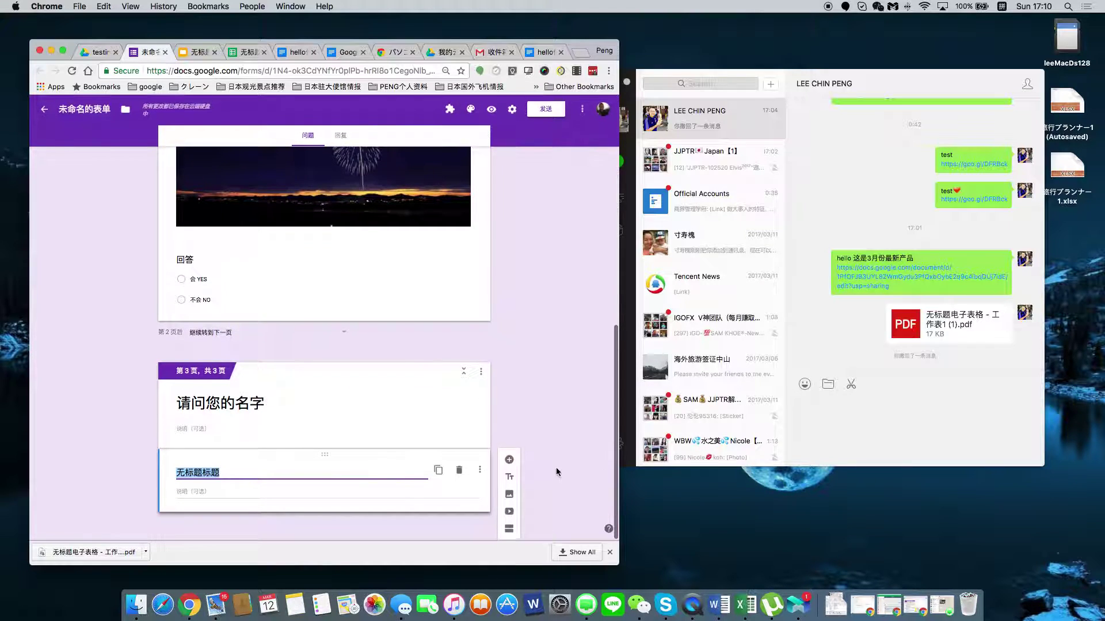
type("xing")
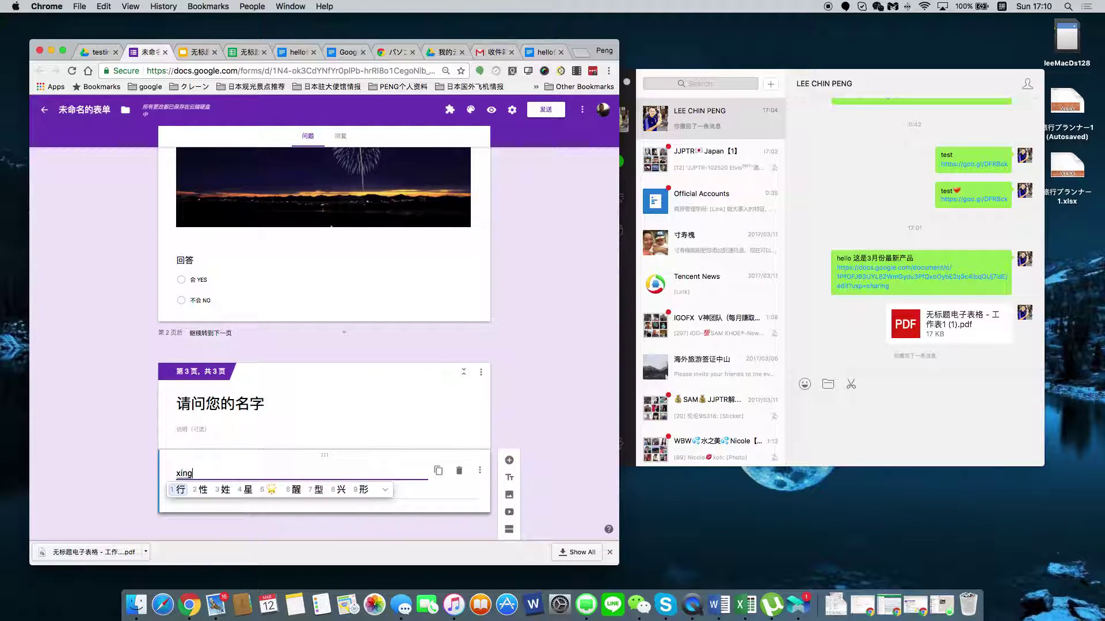
type("ming")
key("space")
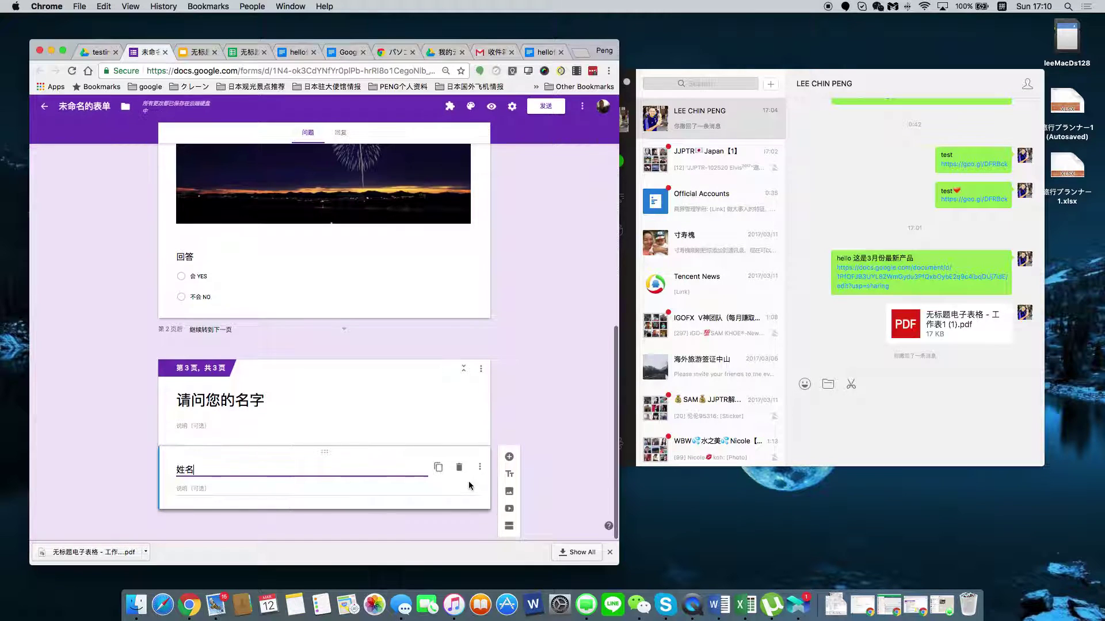
Add another title block below 姓名 and title it 邮箱 email.
left_click(509, 460)
left_click(287, 441)
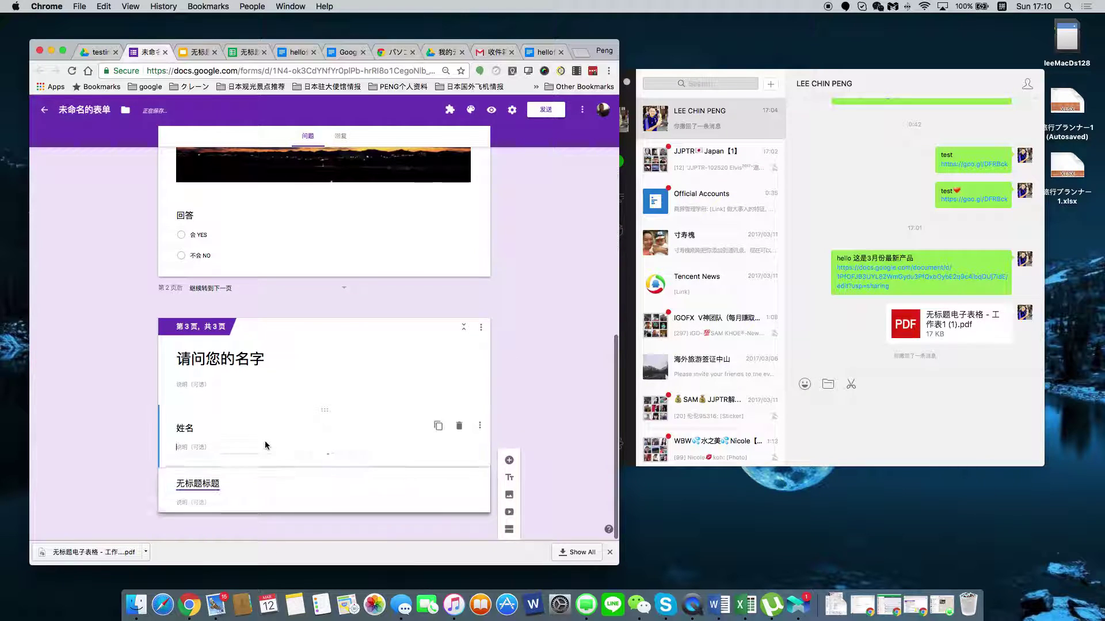
left_click(479, 426)
left_click(437, 428)
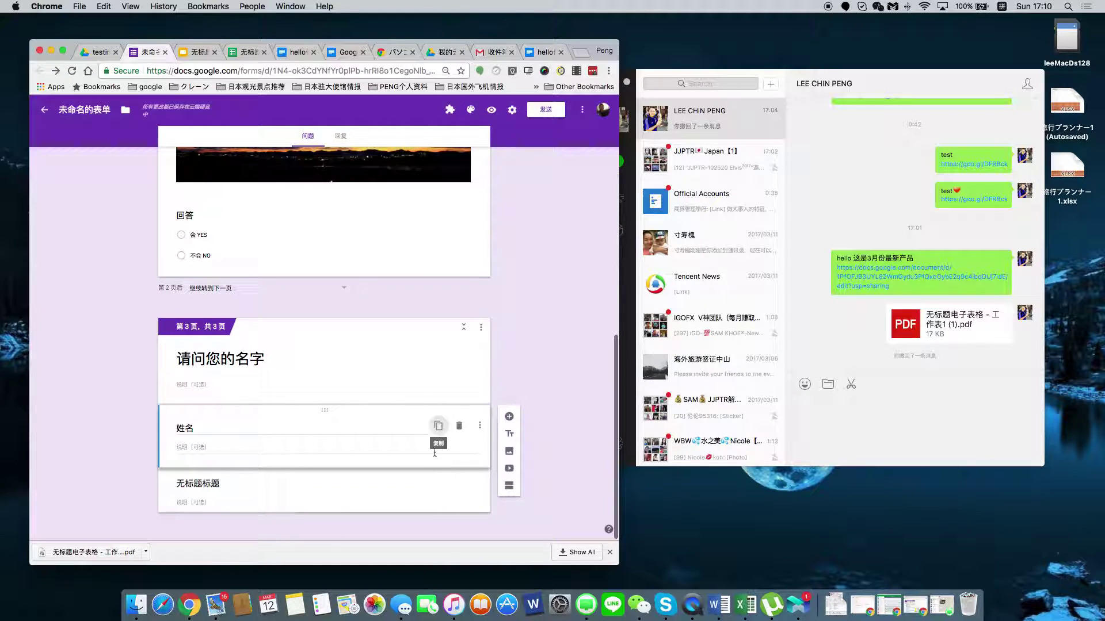
left_click(509, 435)
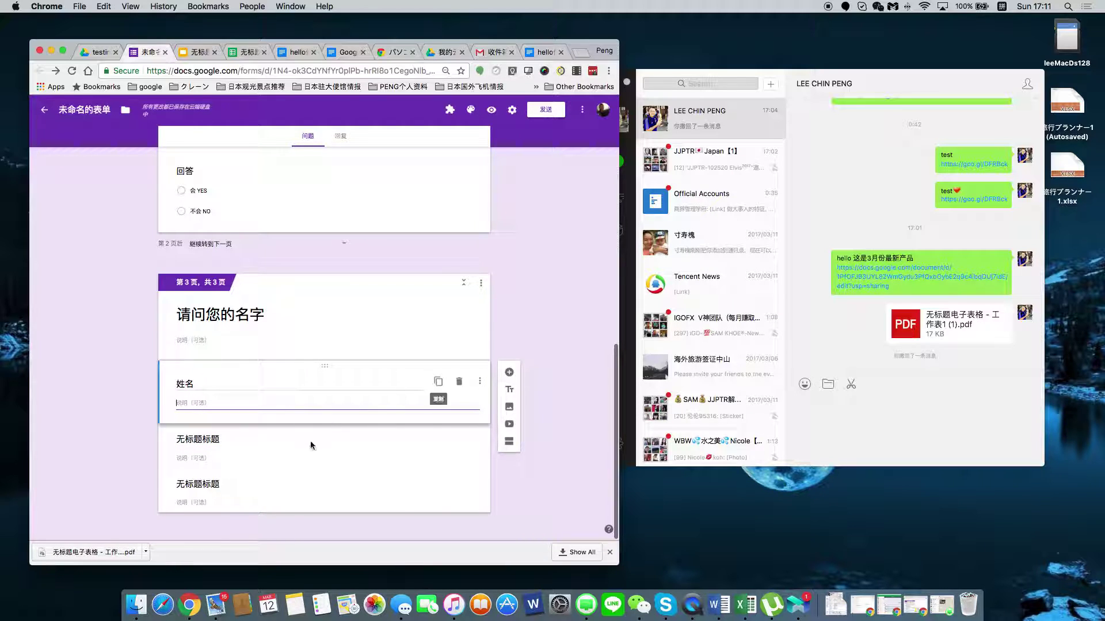
left_click(227, 436)
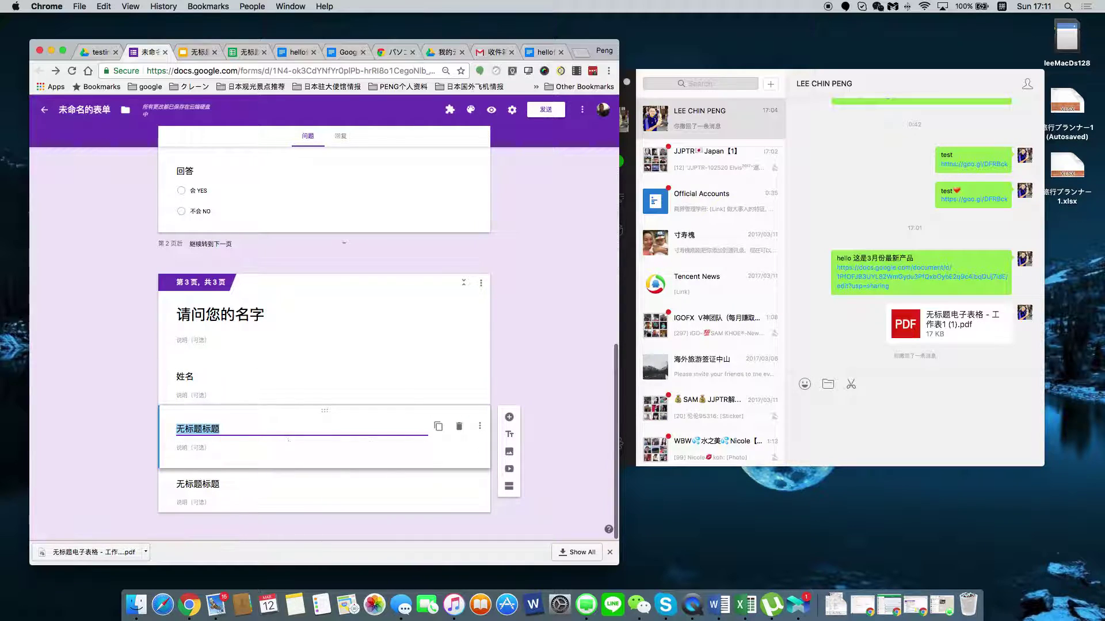
type("youxiang")
key("space")
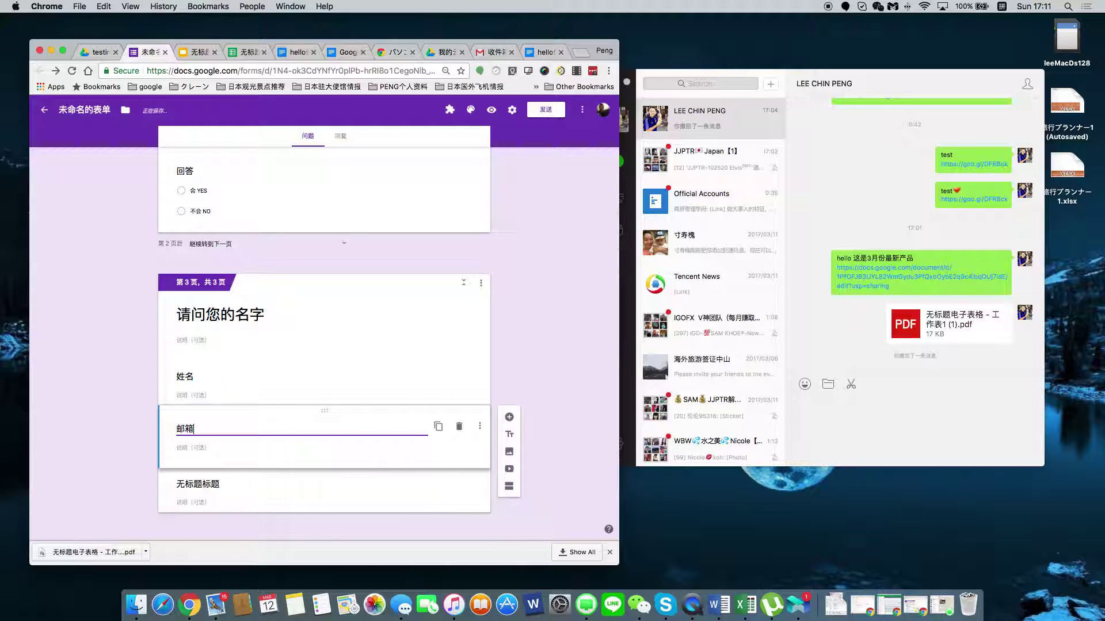
type("email")
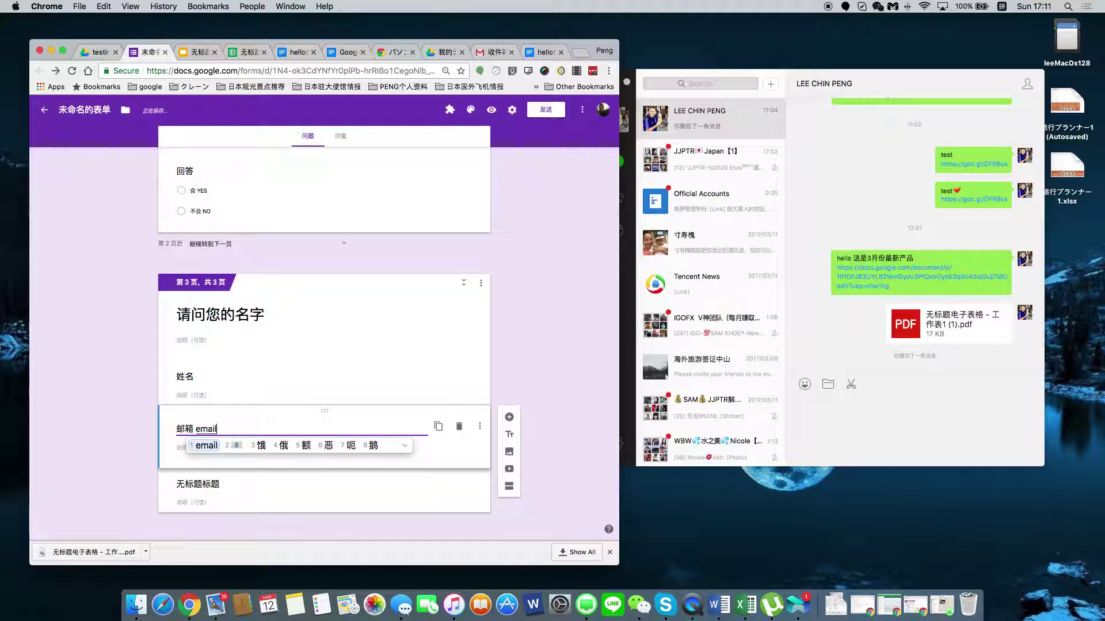
Delete the extra untitled block and add a new question below 邮箱 email.
left_click(286, 484)
left_click(459, 477)
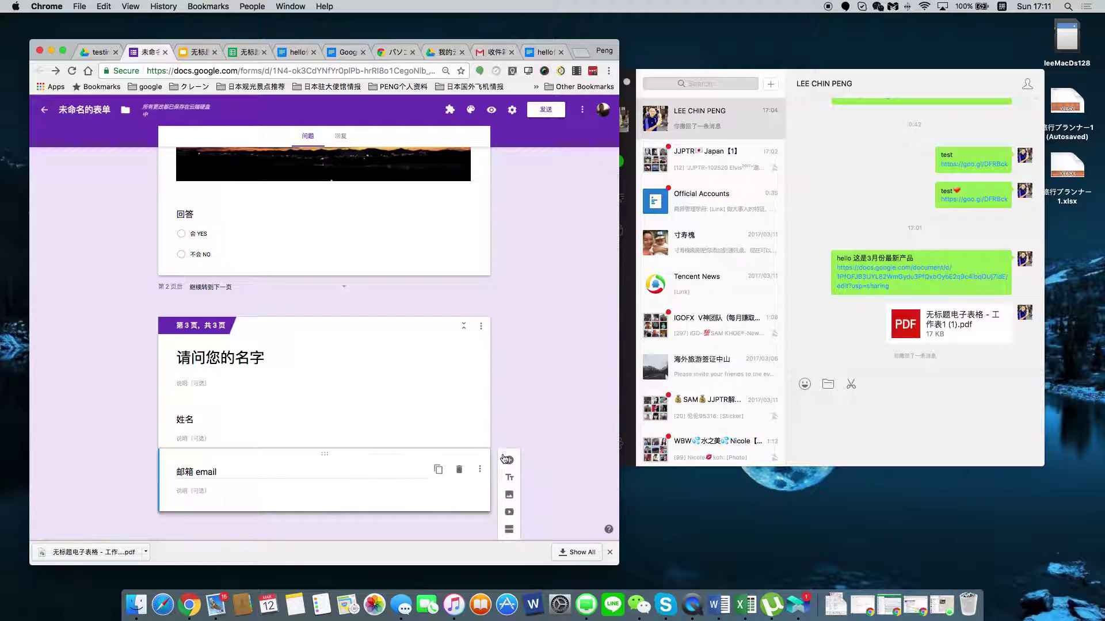
left_click(510, 461)
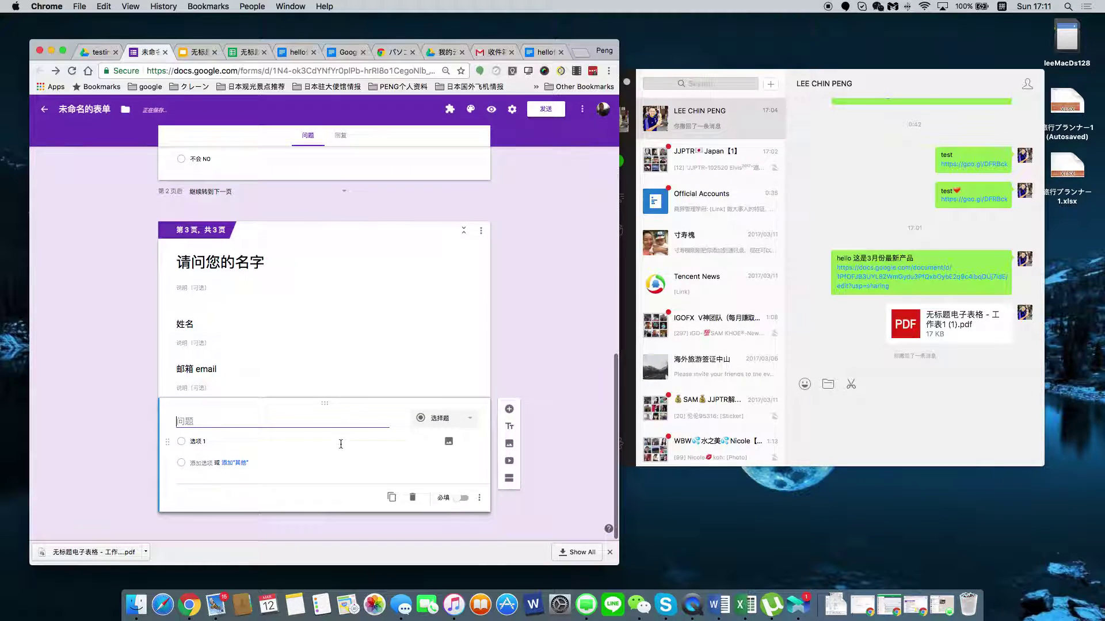
Make the new blank question a Short answer question.
left_click(470, 423)
key("Escape")
left_click(296, 370)
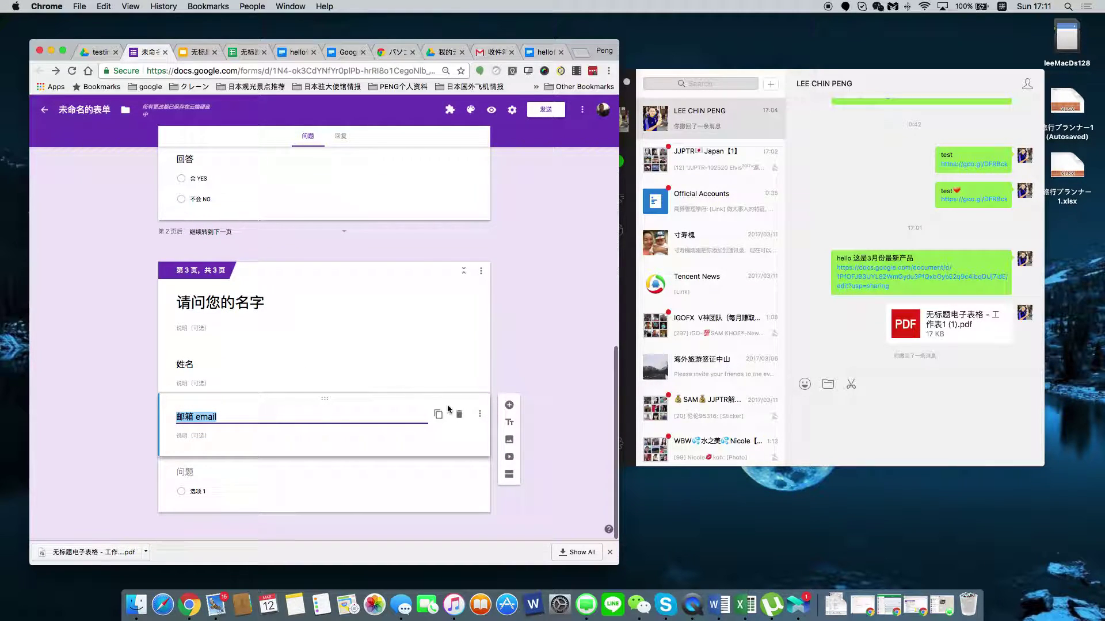
left_click(480, 414)
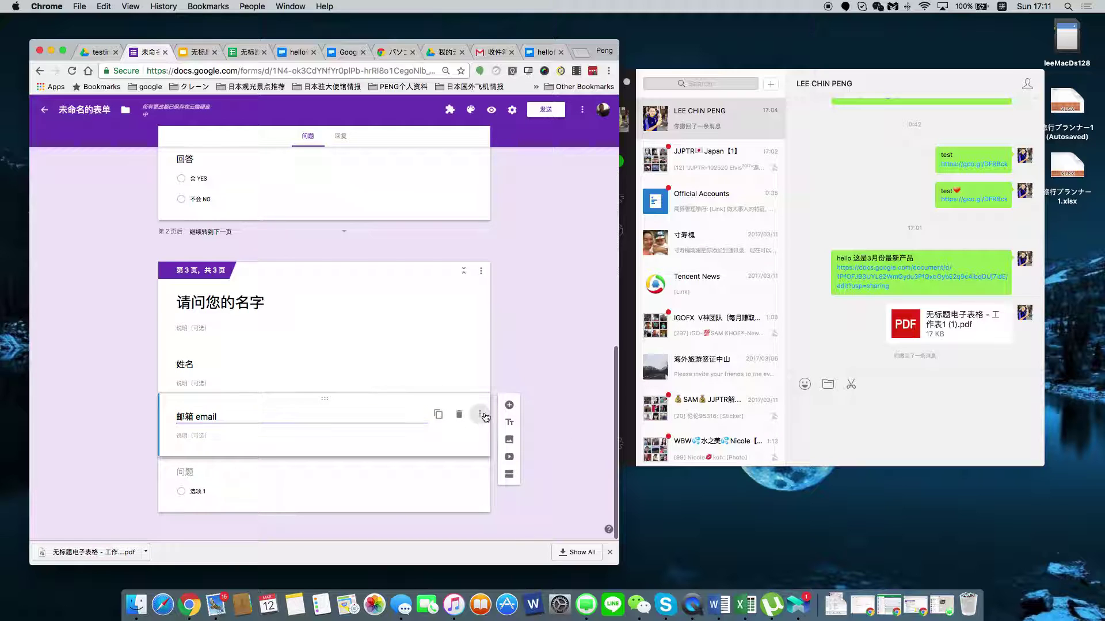
key("Escape")
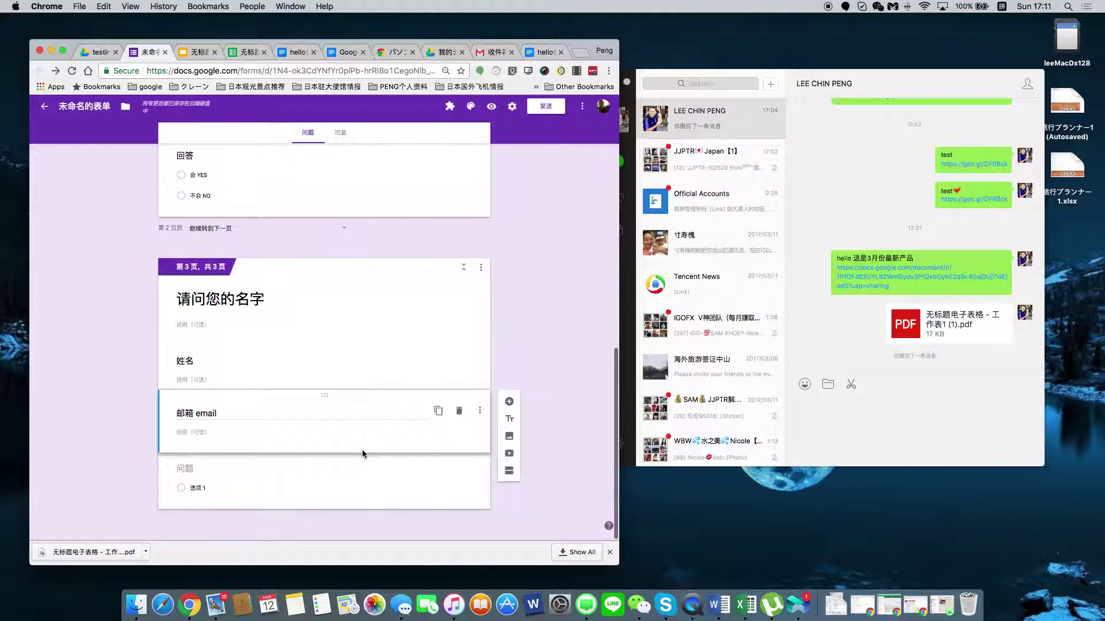
left_click(205, 471)
left_click(469, 461)
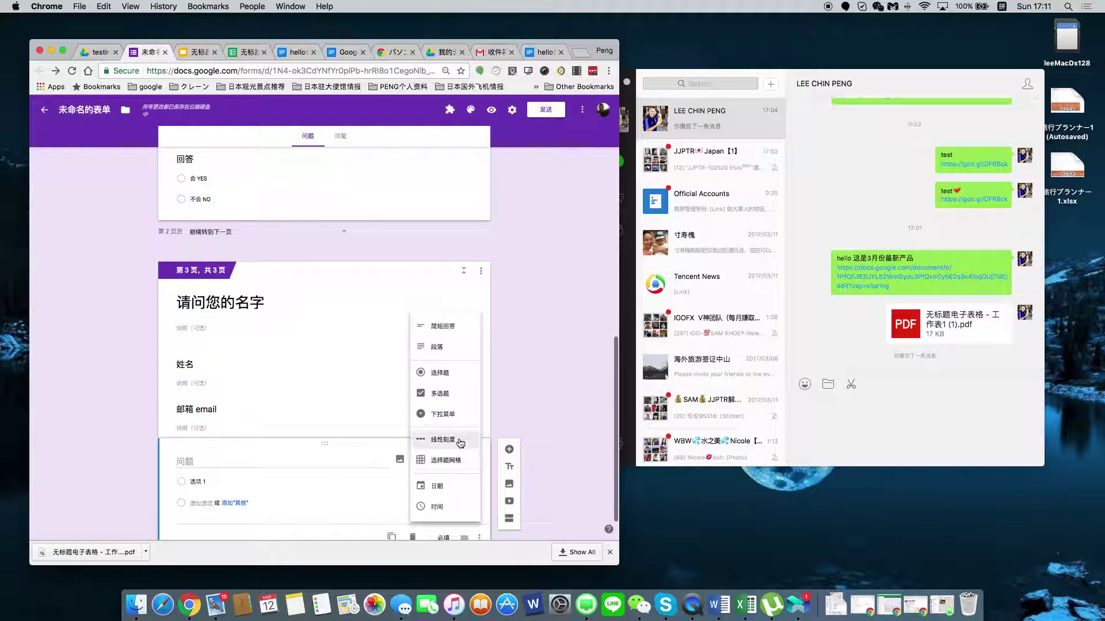
left_click(458, 327)
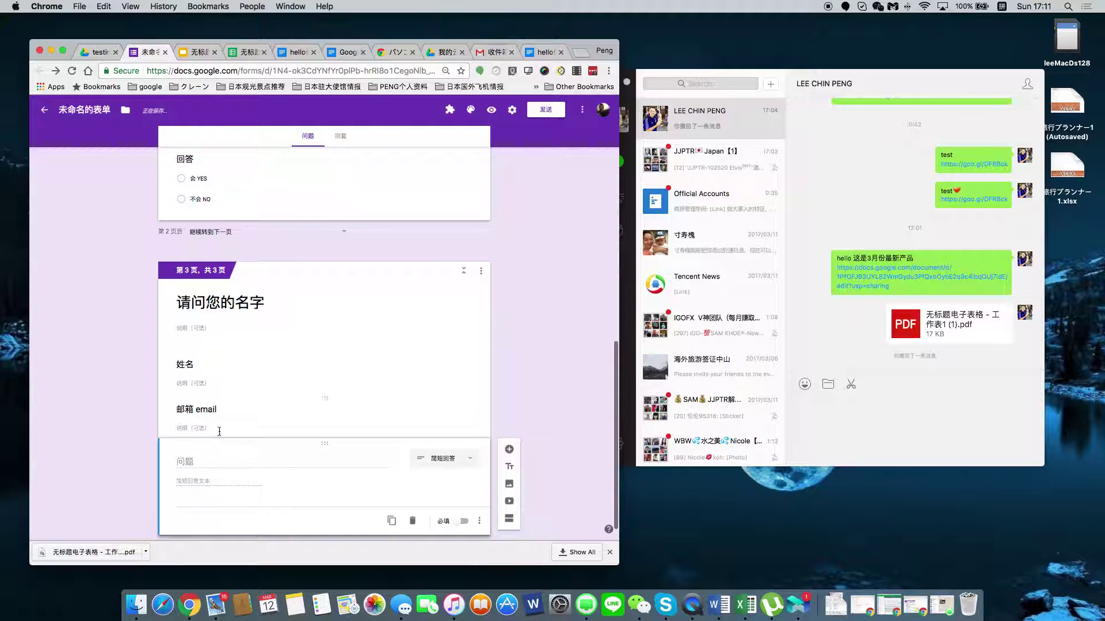
Move the 邮箱 email title into the short-answer question and delete the emptied heading block.
left_click(202, 410)
key("cmd+c")
key("BackSpace")
left_click(213, 480)
key("cmd+v")
left_click(296, 414)
left_click(459, 411)
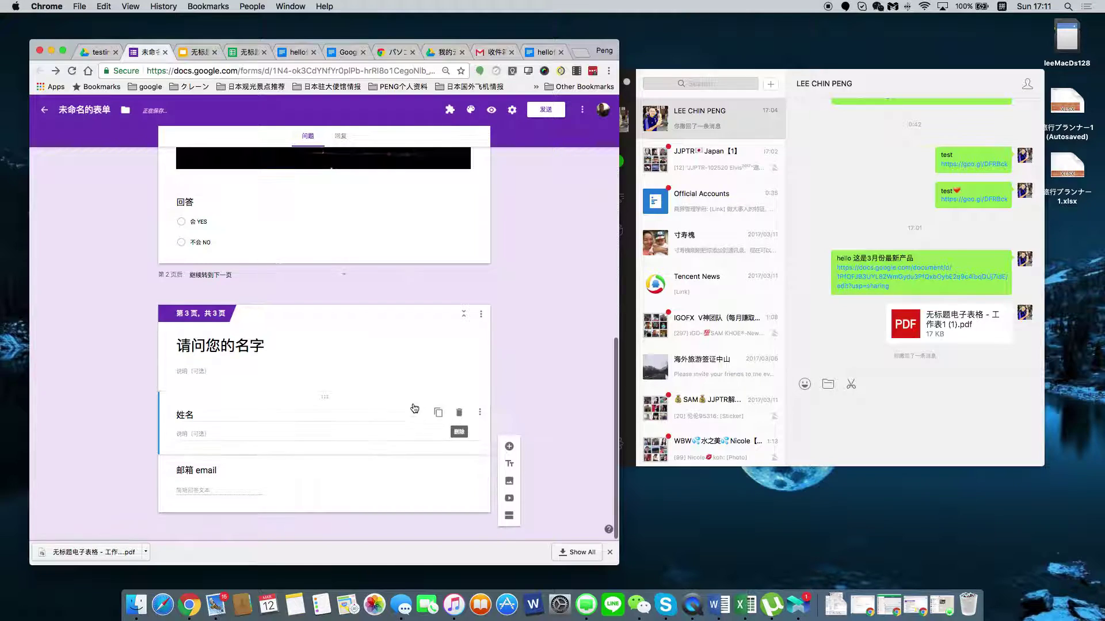
left_click(285, 413)
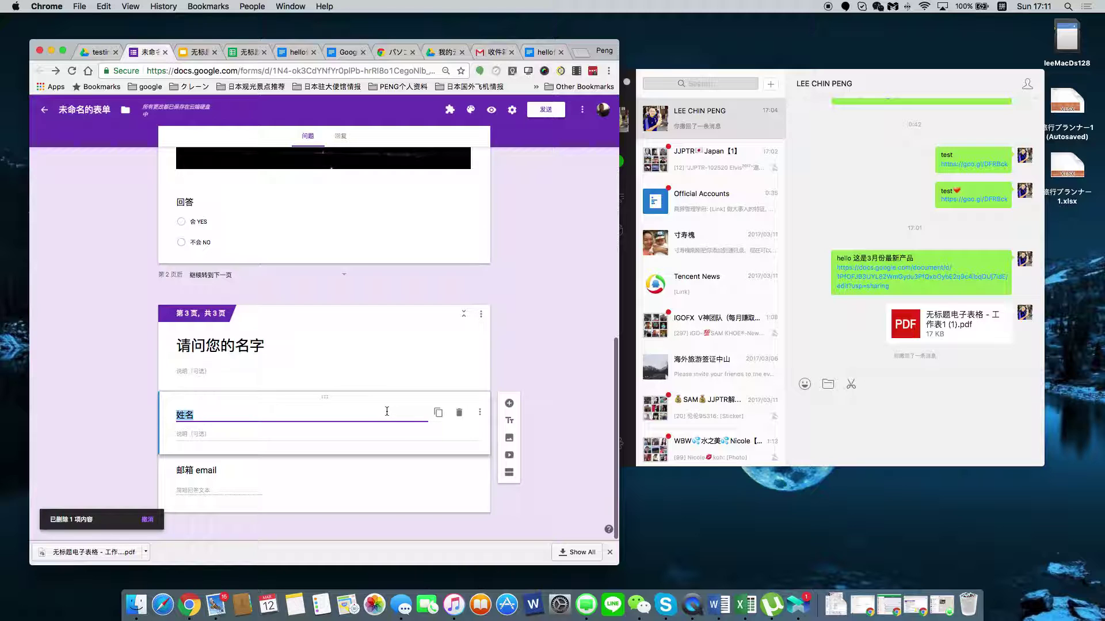
Delete the 姓名 heading block and add a new Short answer question on page 3.
left_click(459, 413)
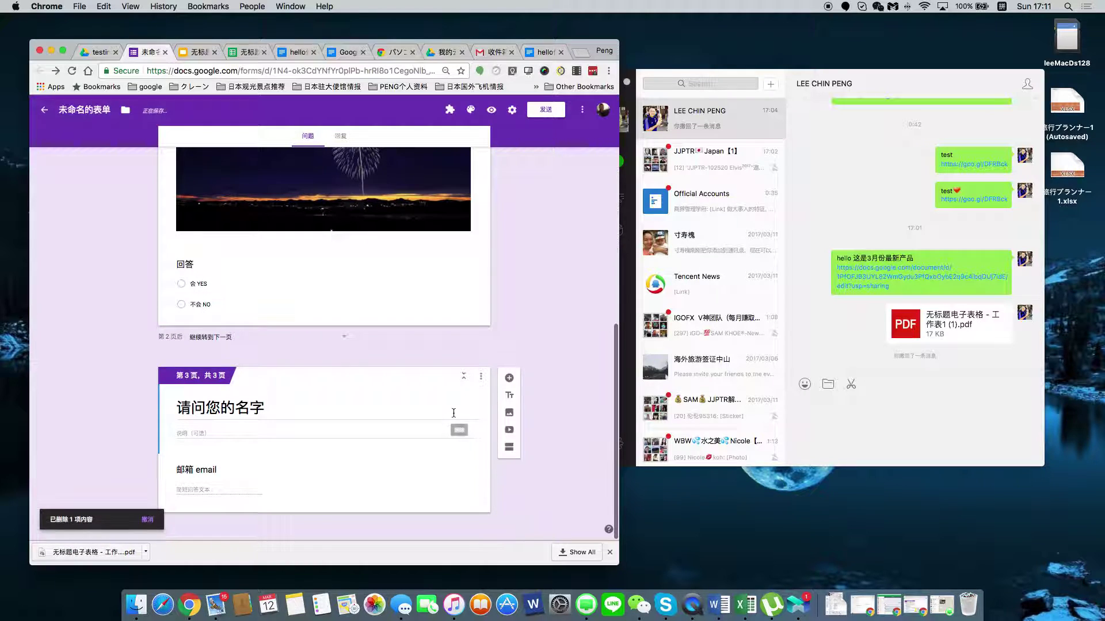
left_click(511, 384)
left_click(471, 485)
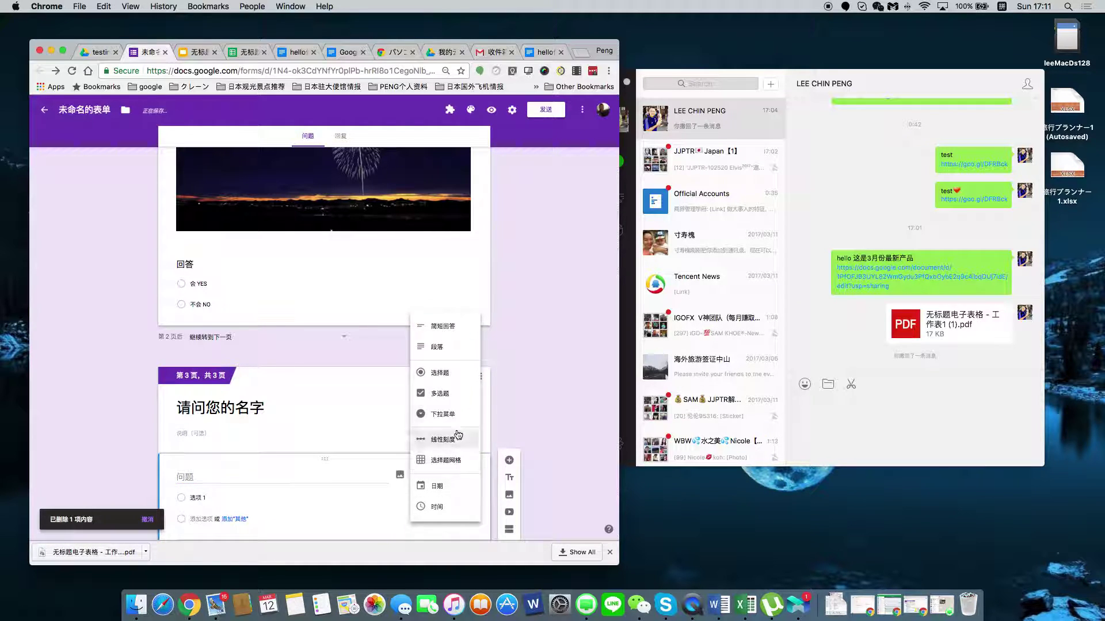
left_click(443, 325)
Title the new short-answer question 姓名 name.
left_click(250, 477)
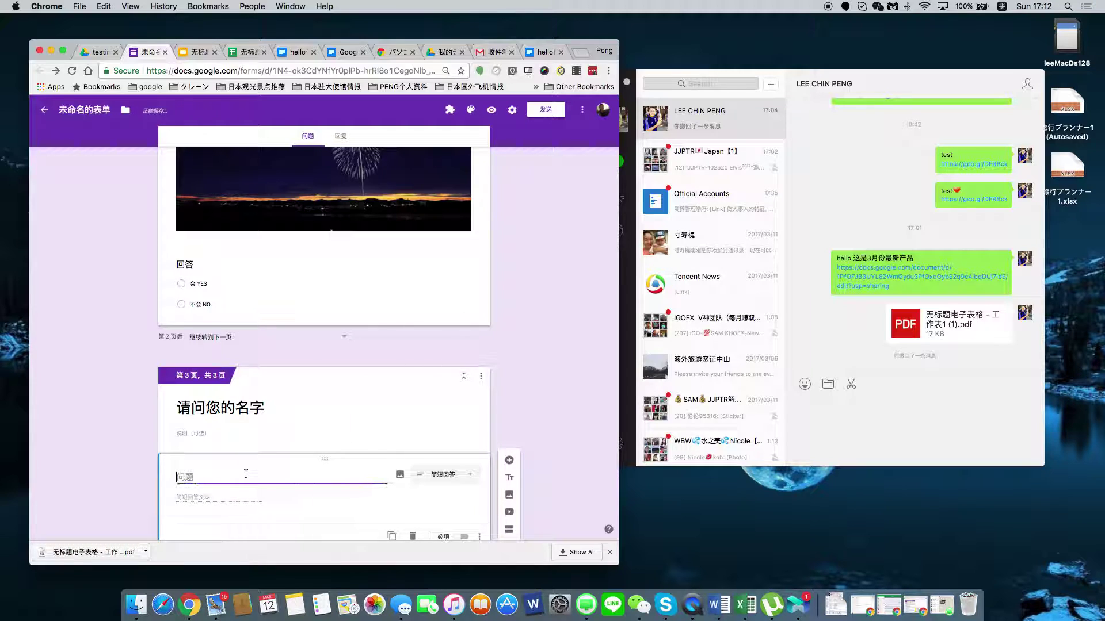
type("姓名")
scroll(275, 478, "down", 2)
scroll(275, 478, "down", 1)
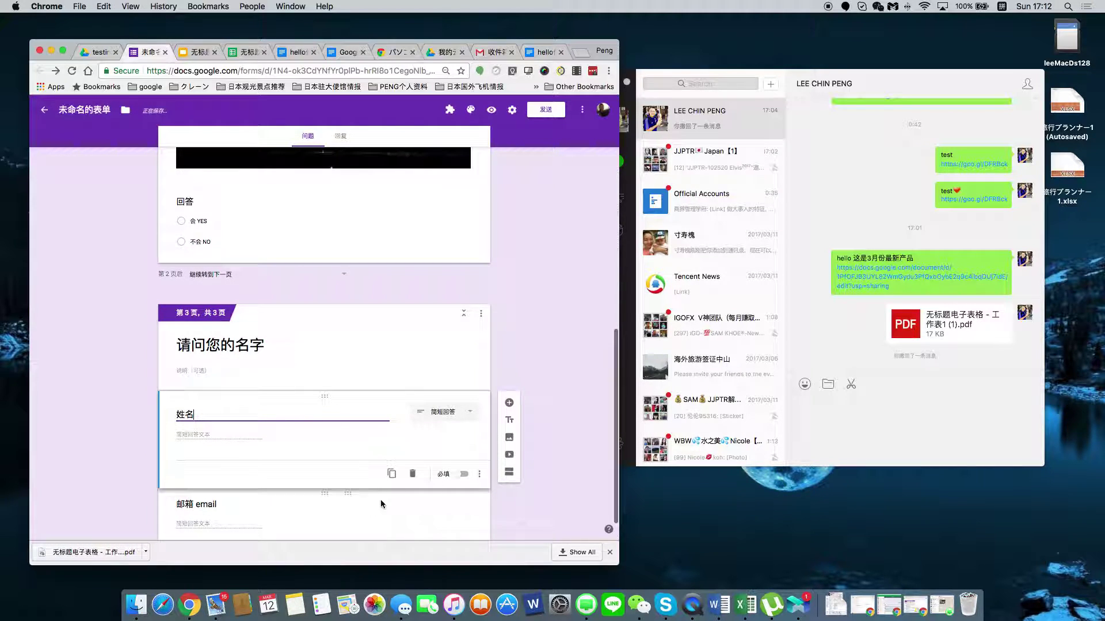
type("name")
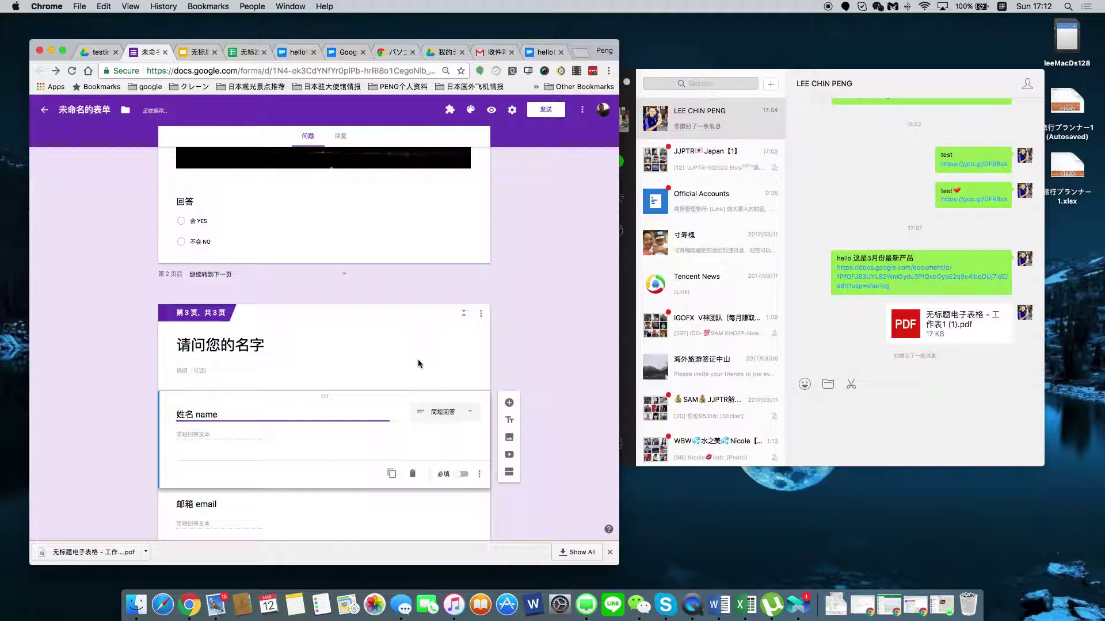
scroll(534, 391, "down", 2)
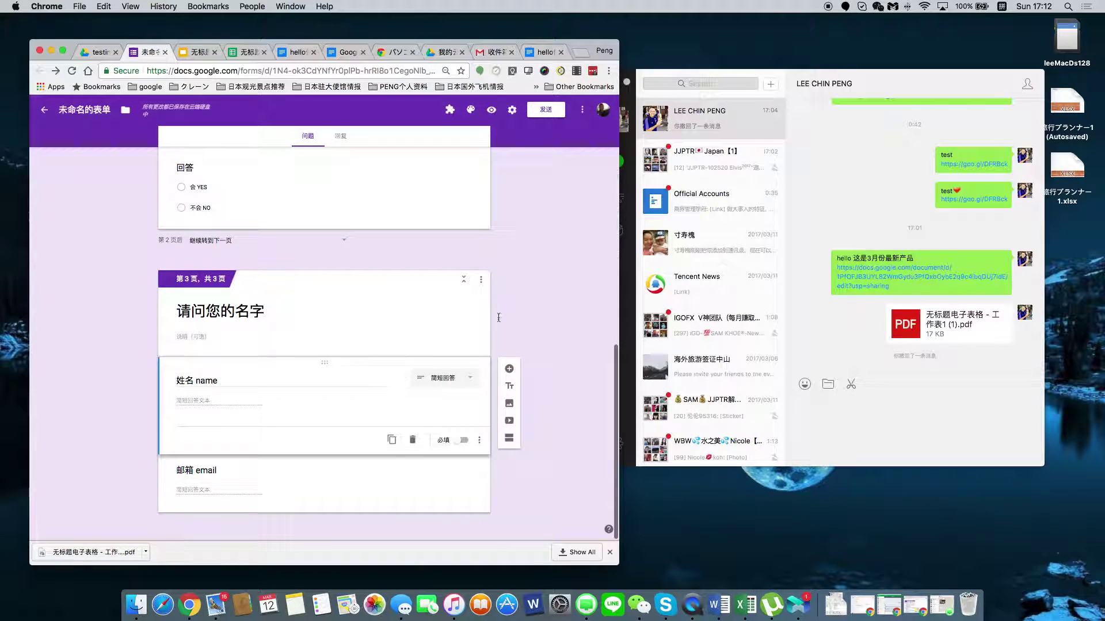
scroll(477, 343, "up", 5)
scroll(477, 343, "up", 15)
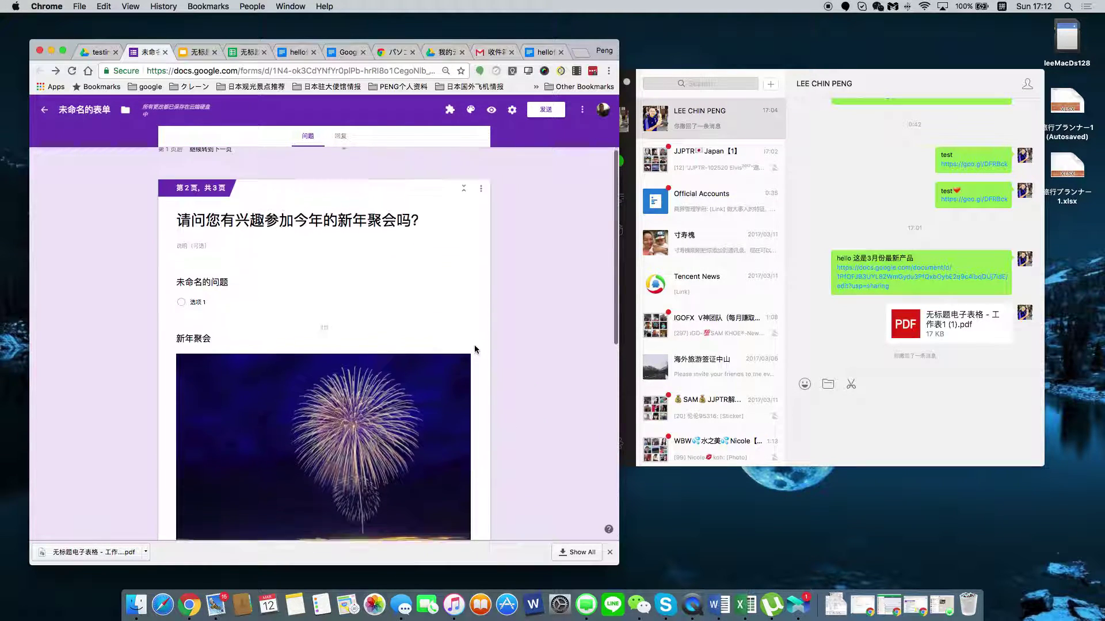
scroll(468, 362, "down", 15)
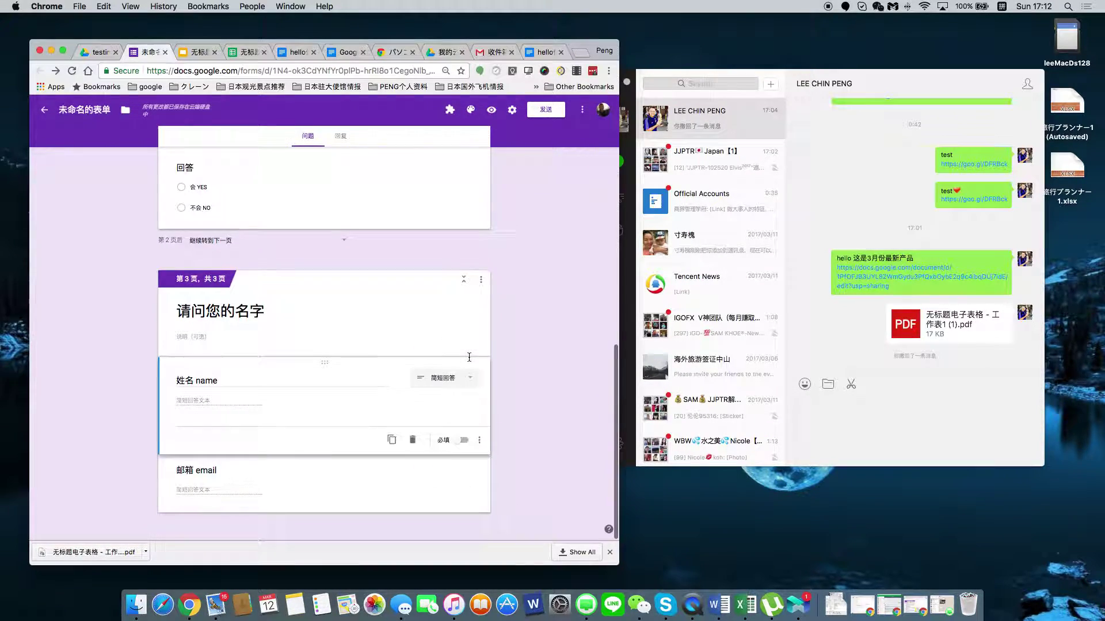
scroll(532, 340, "up", 10)
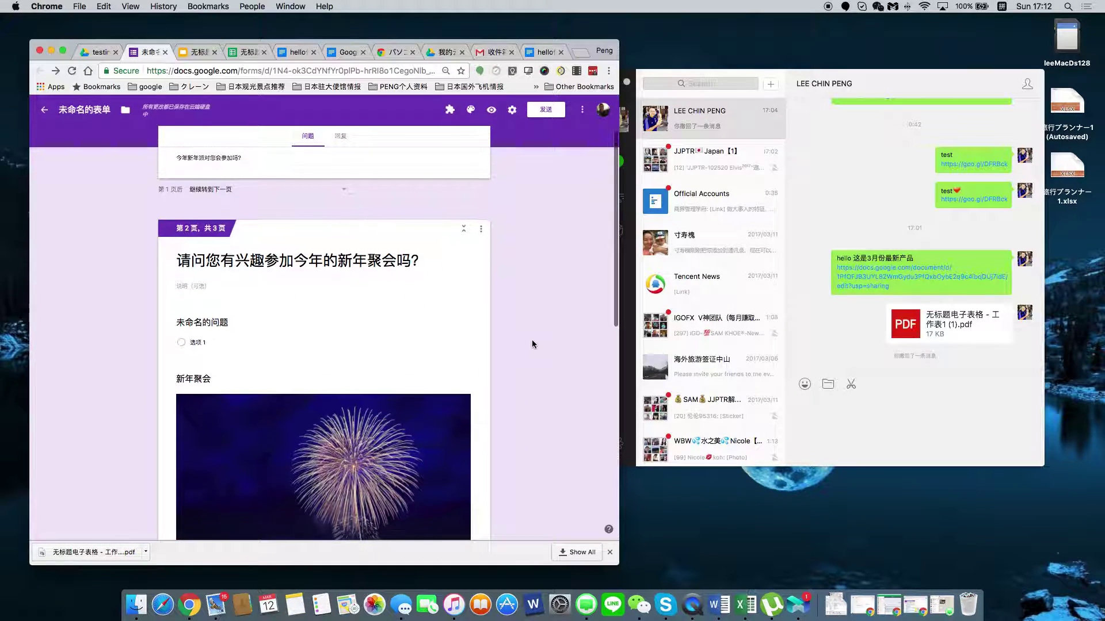
scroll(532, 339, "down", 10)
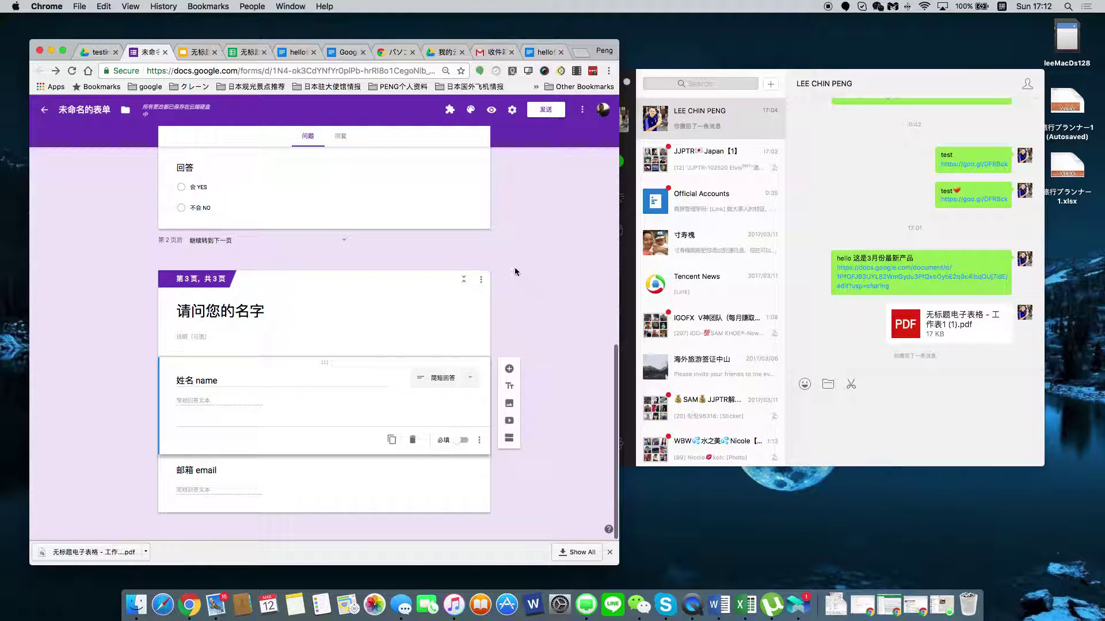
scroll(504, 272, "up", 6)
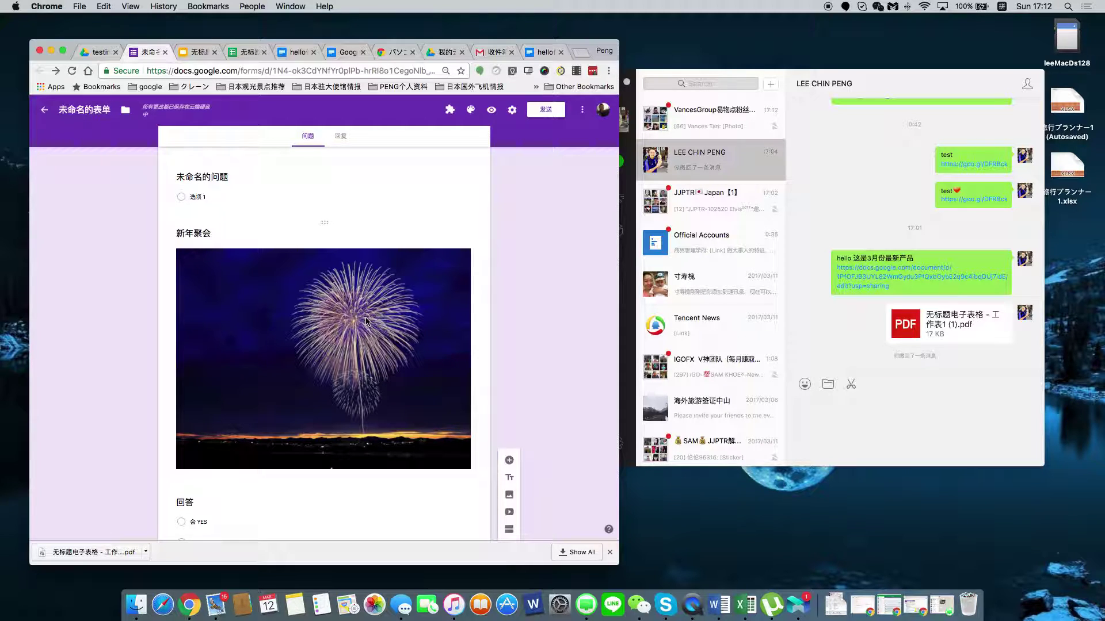
Enable email collection, copy the shortened goo.gl form link, and open paste in WeChat's message box.
left_click(564, 110)
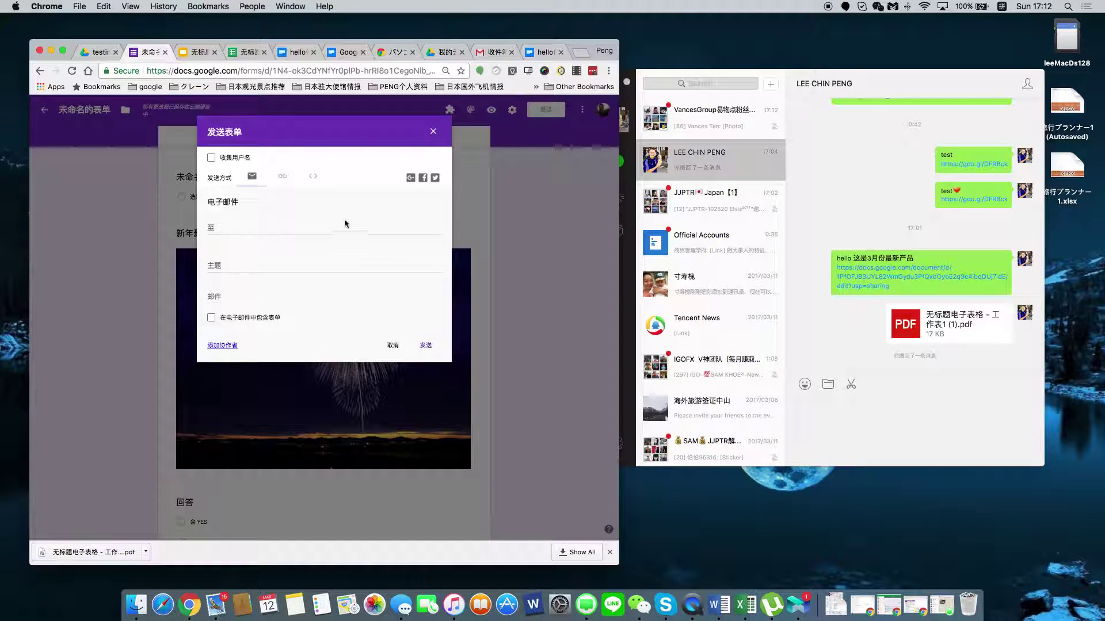
left_click(213, 158)
left_click(283, 176)
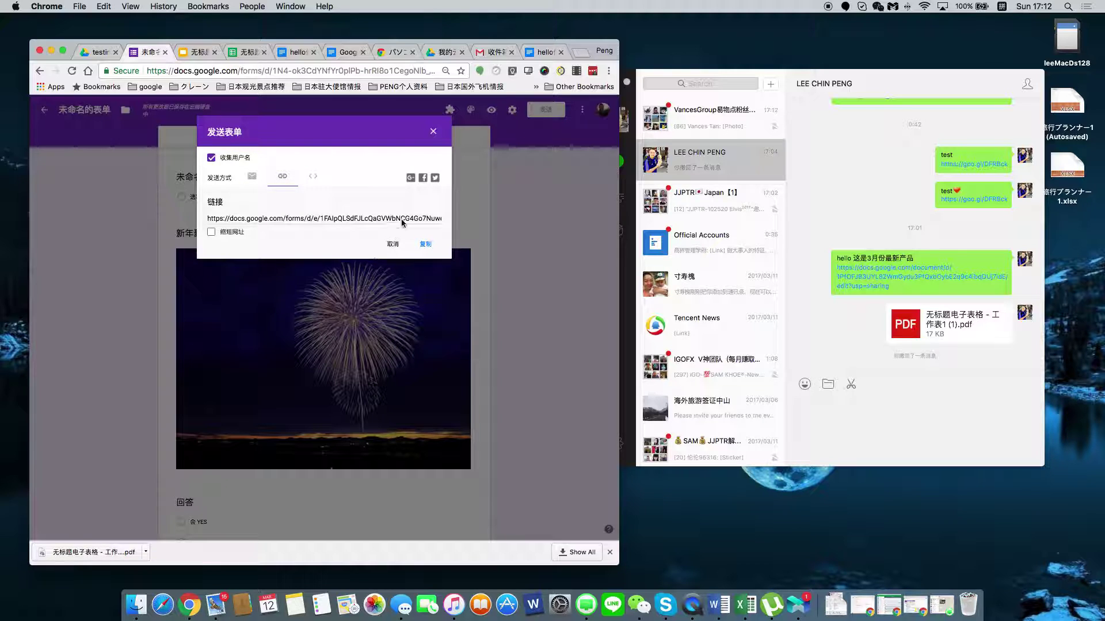
left_click(425, 244)
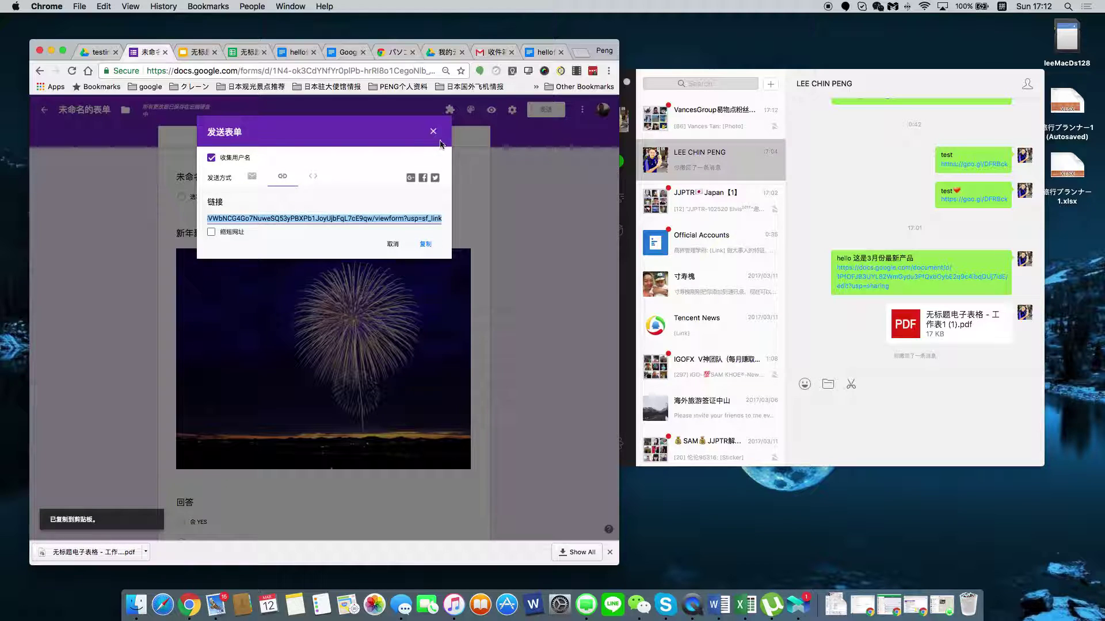
left_click(212, 232)
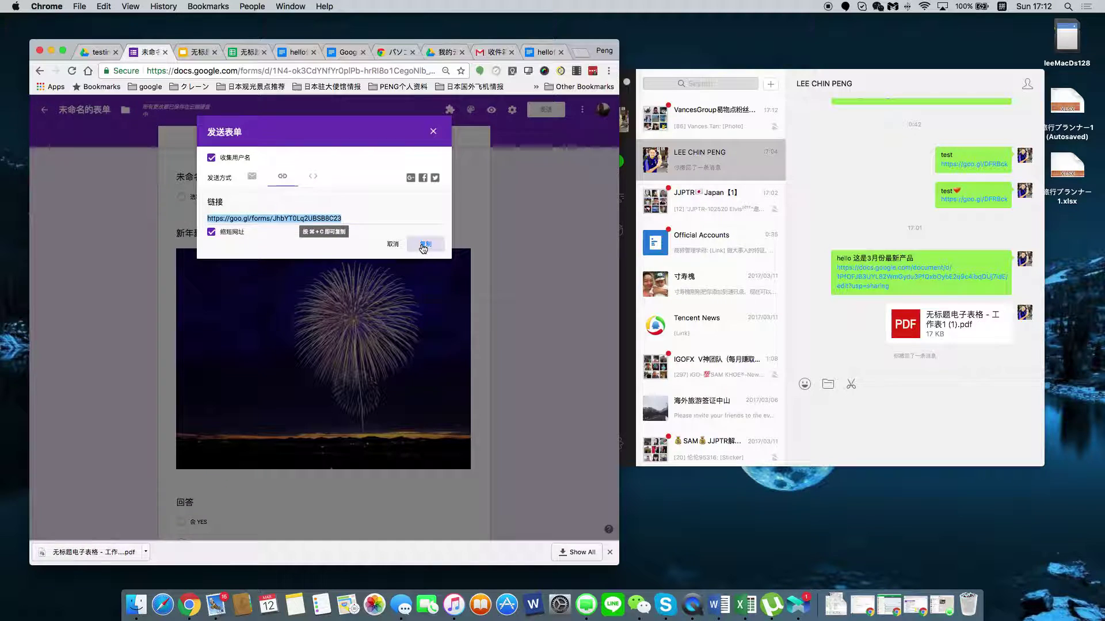
left_click(424, 244)
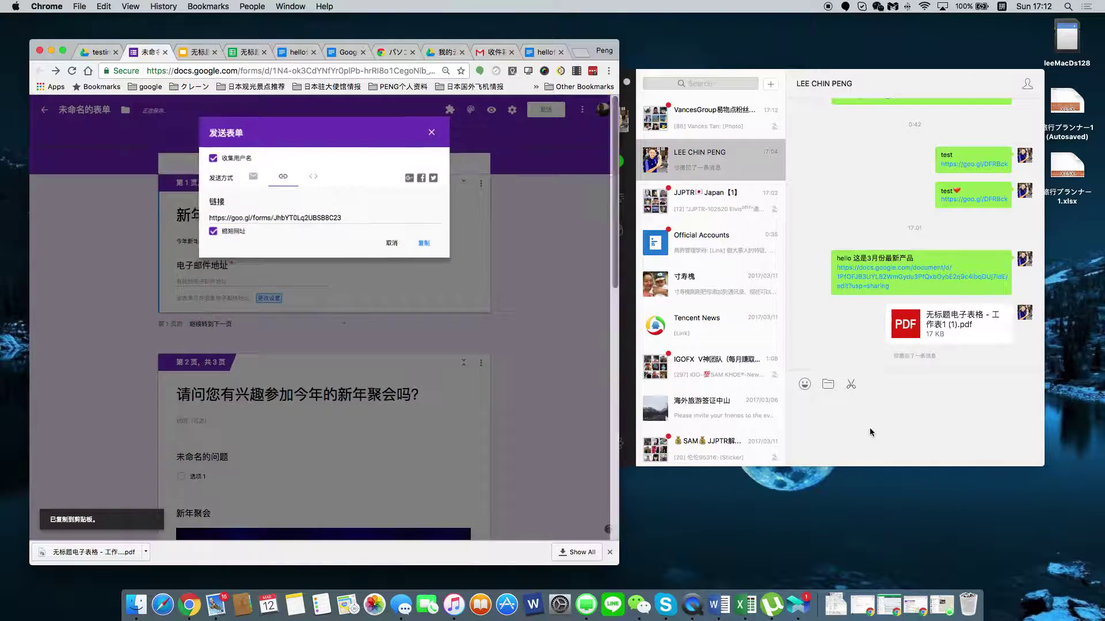
left_click(868, 432)
right_click(868, 434)
Paste the shortened goo.gl link into WeChat, send it, and return to Chrome.
left_click(896, 458)
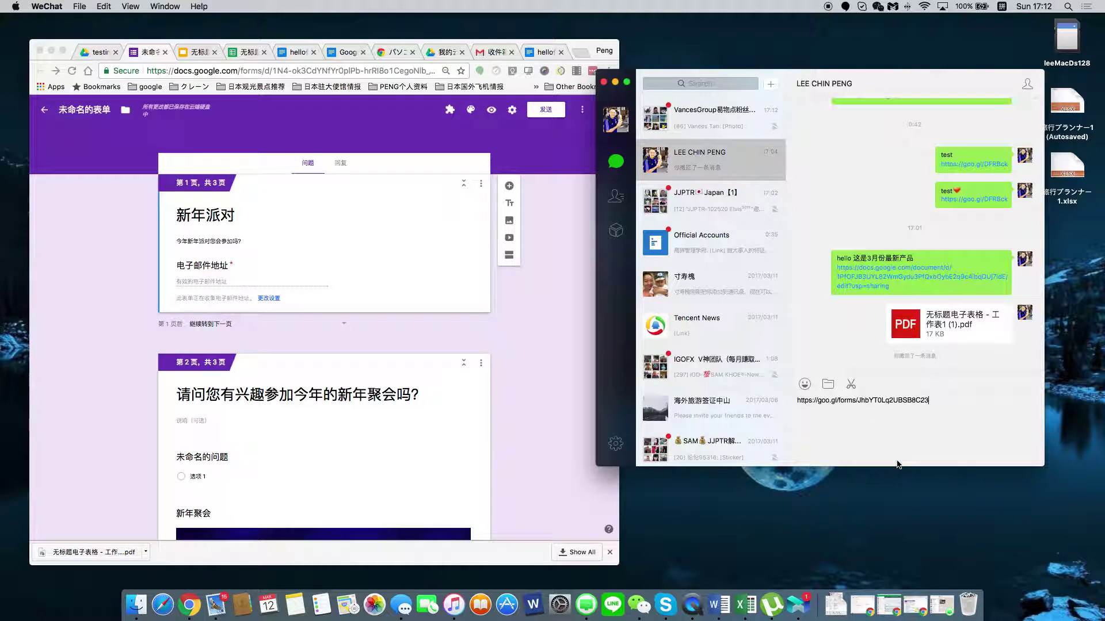
key("Return")
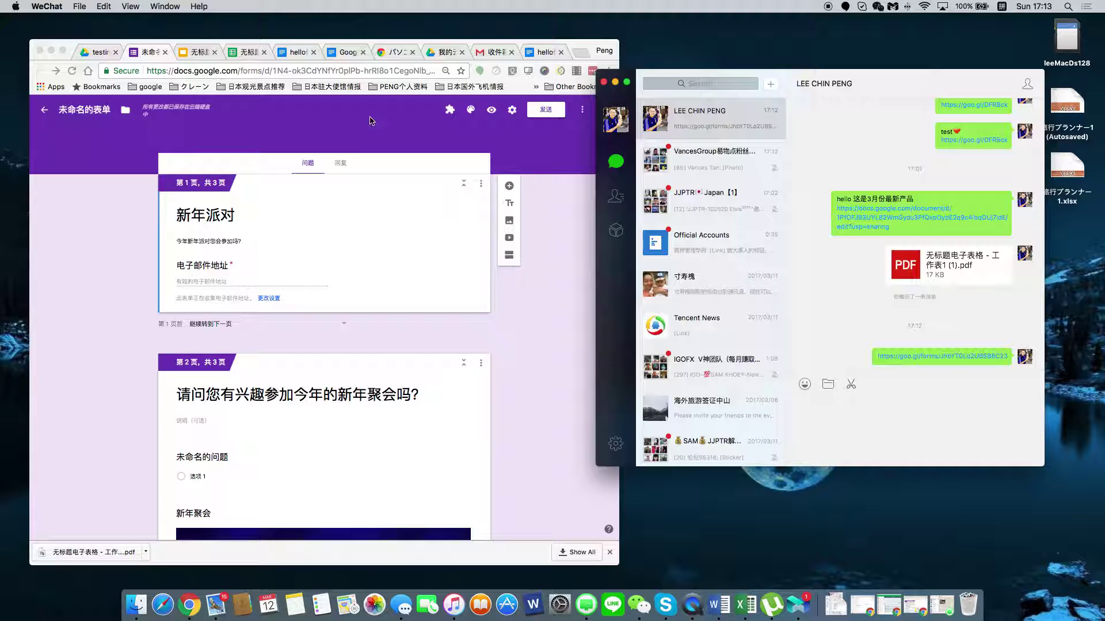
left_click(342, 171)
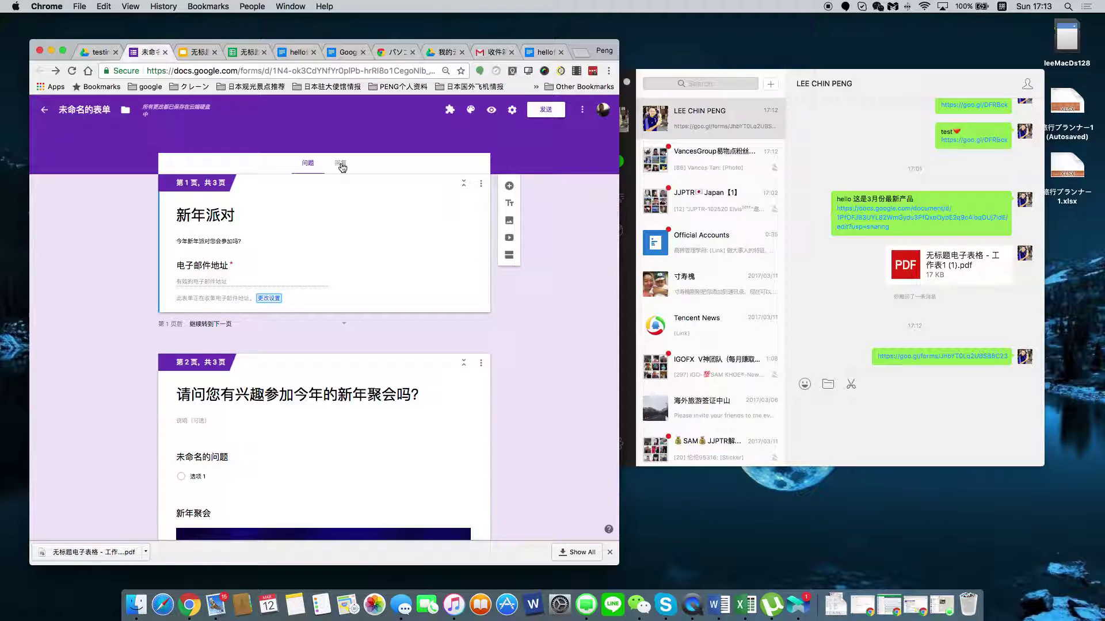
Create a new response spreadsheet named 新年派对（回复） from the Responses tab.
left_click(341, 165)
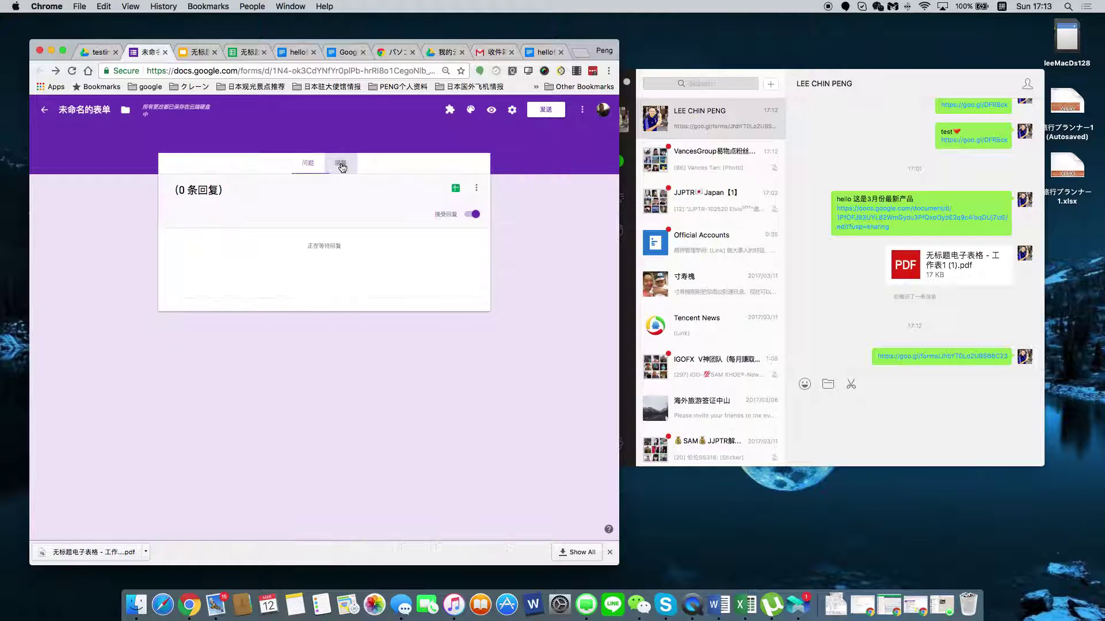
left_click(455, 189)
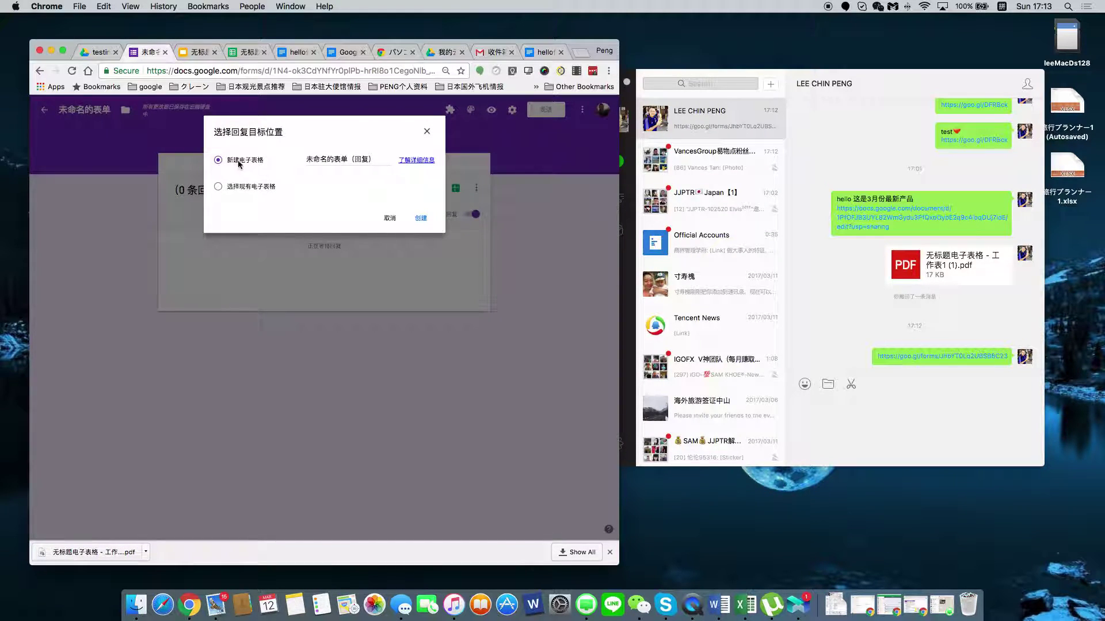
left_click(368, 161)
left_click_drag(348, 160, 242, 161)
type("xinnnianpaidui")
key("space")
left_click(421, 219)
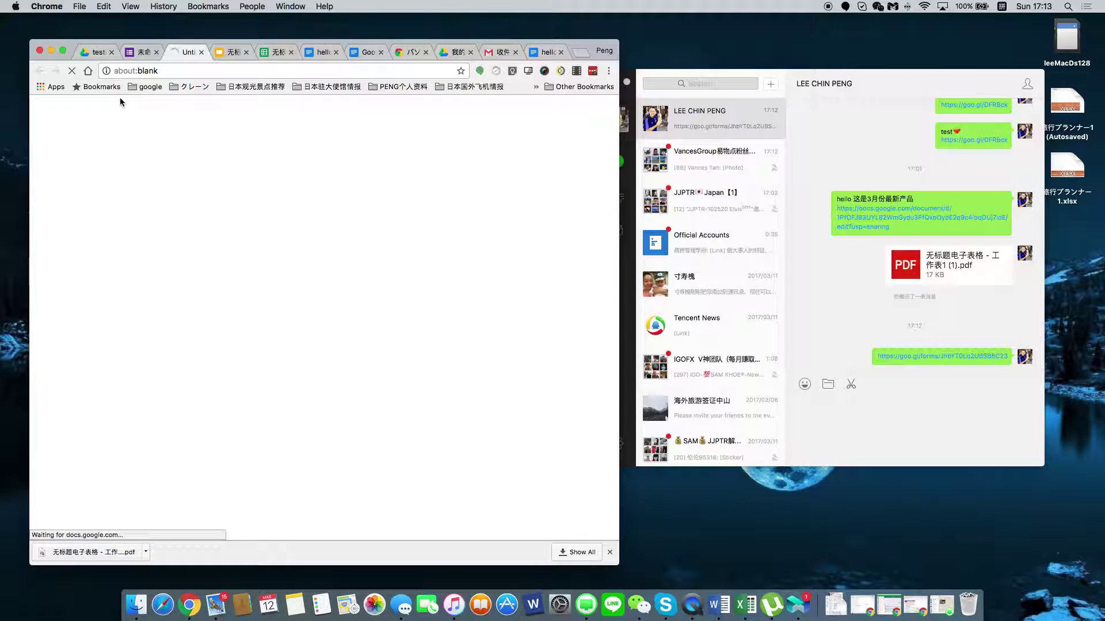
Open the form from the Drive testing folder, refresh the listing, and return to the 新年派对 form.
left_click(94, 54)
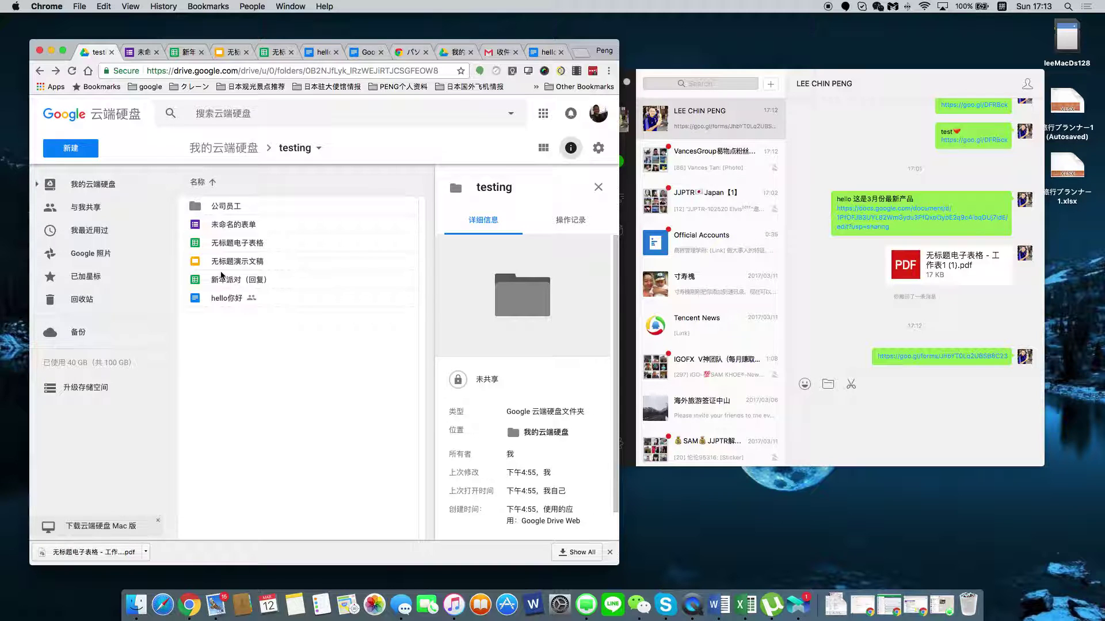
double_click(230, 224)
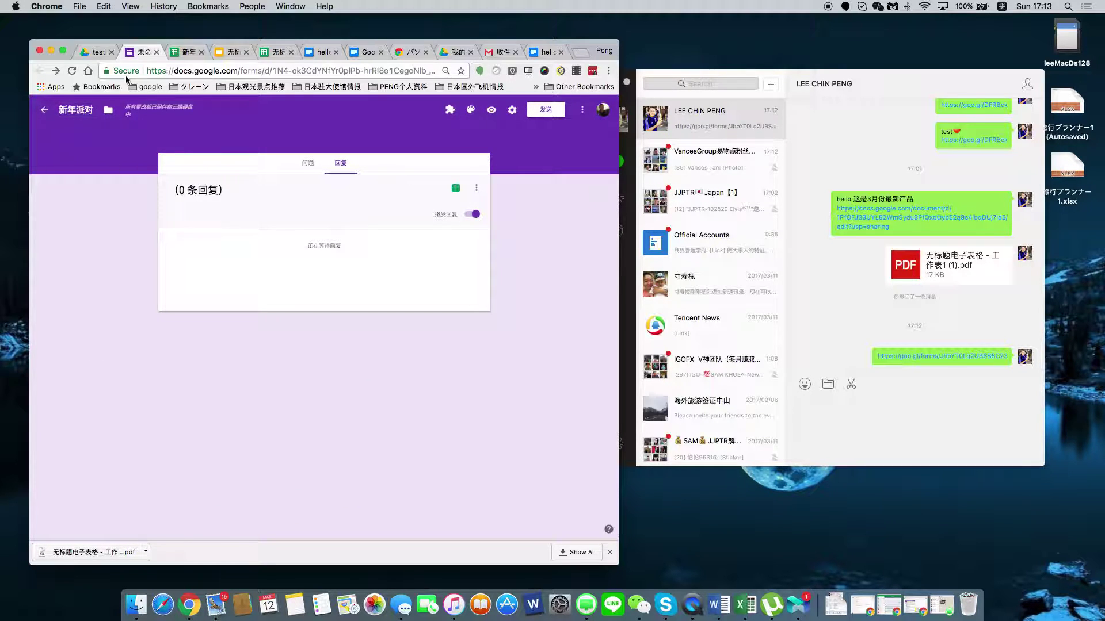
left_click(98, 51)
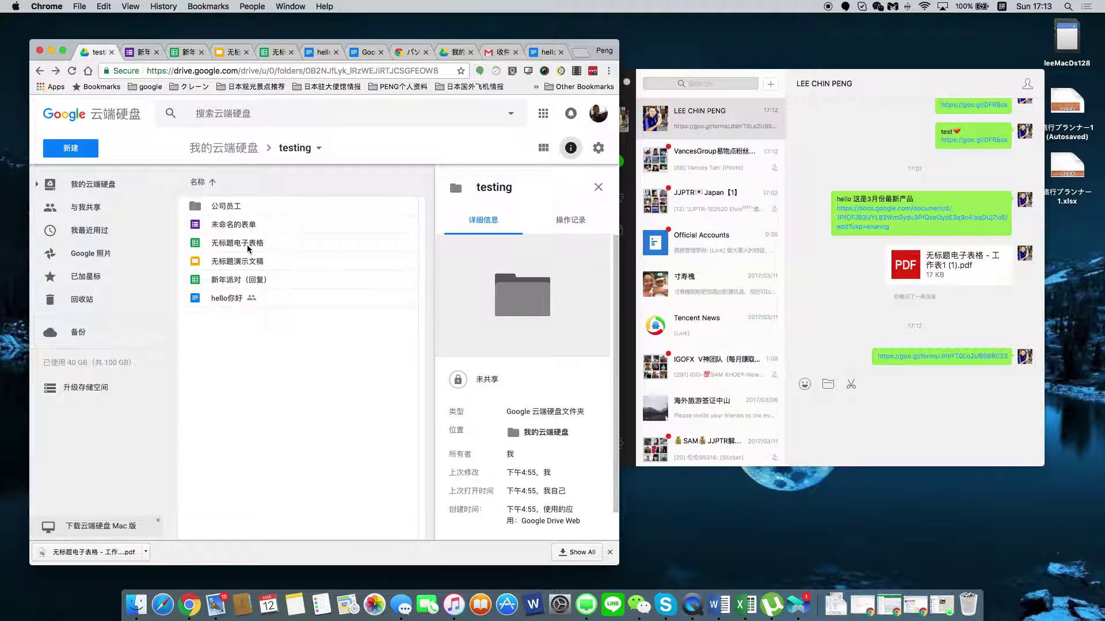
left_click(71, 73)
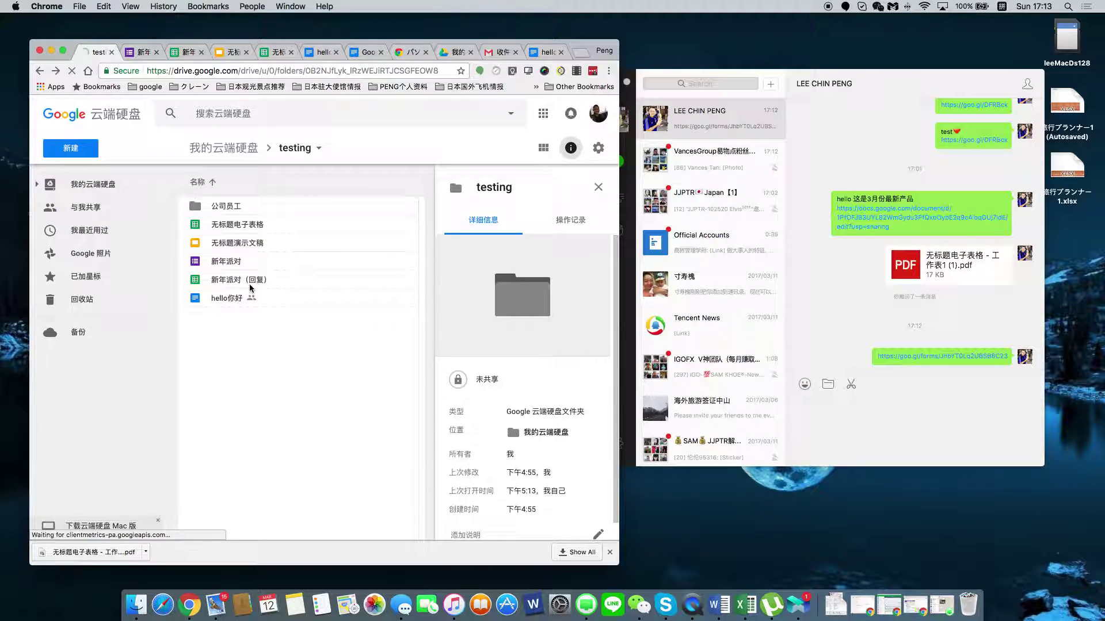
left_click(147, 56)
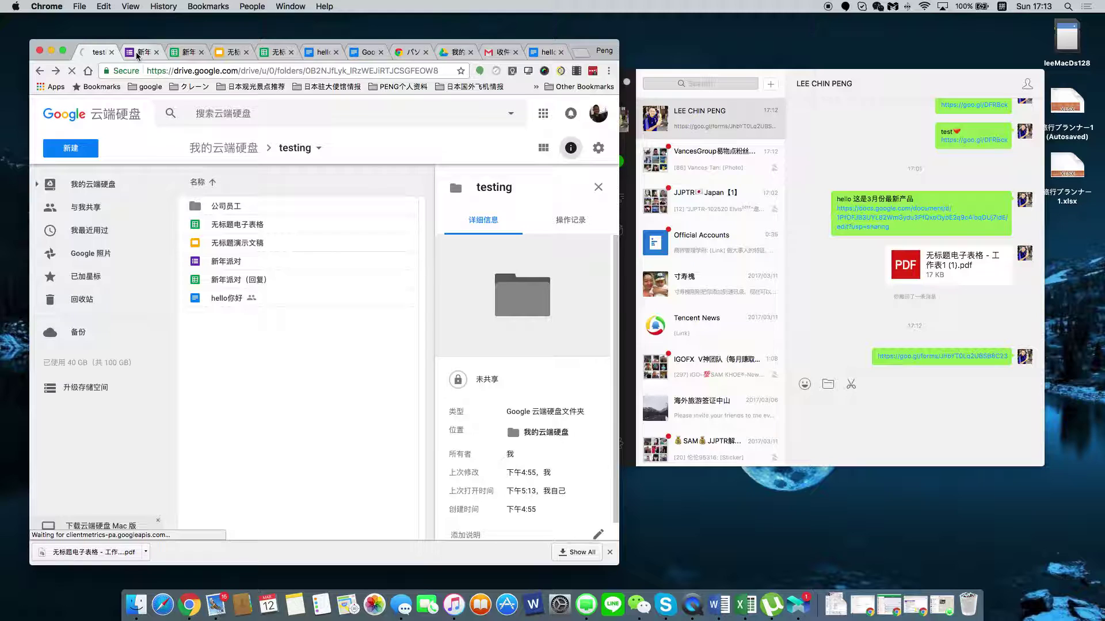
Open the shared goo.gl link from WeChat, close the blocked page, and preview the 新年派对 form.
left_click(958, 360)
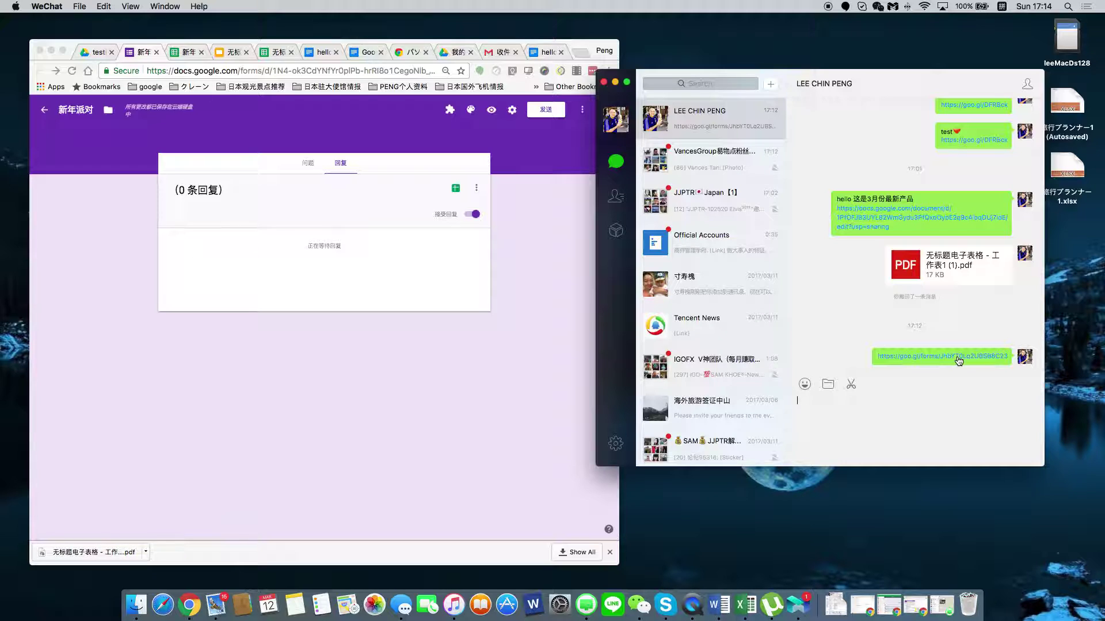
left_click(958, 361)
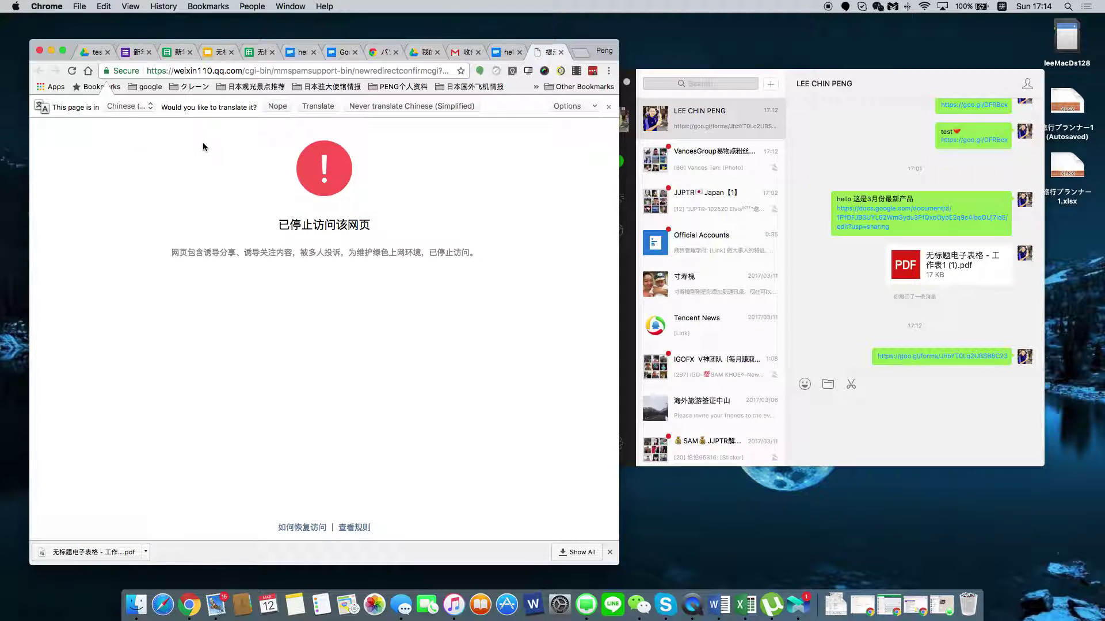
left_click(561, 51)
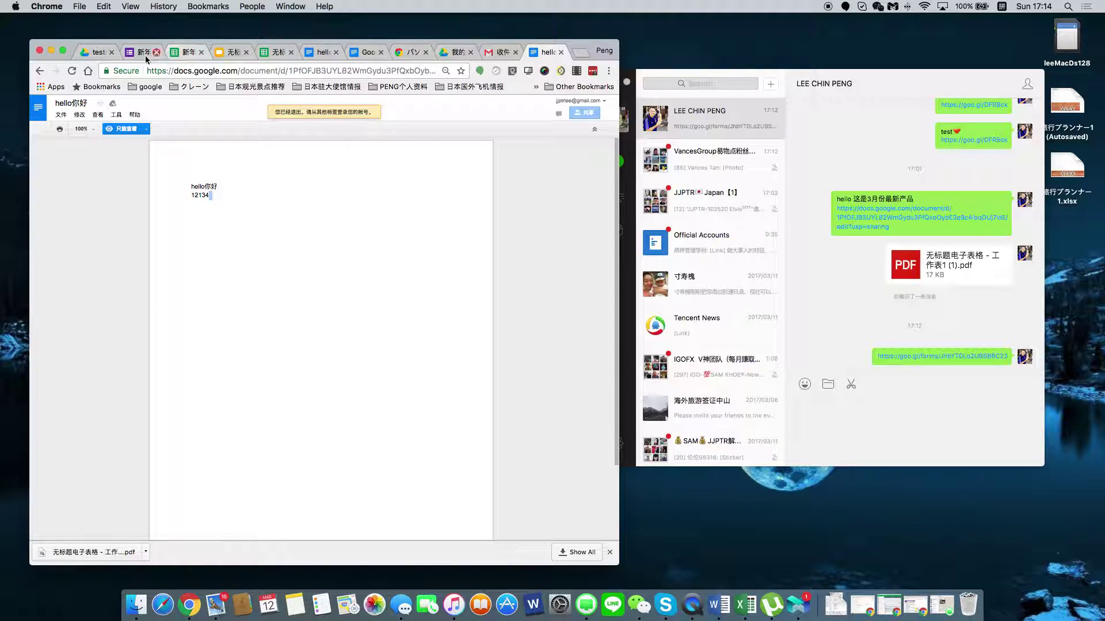
left_click(146, 55)
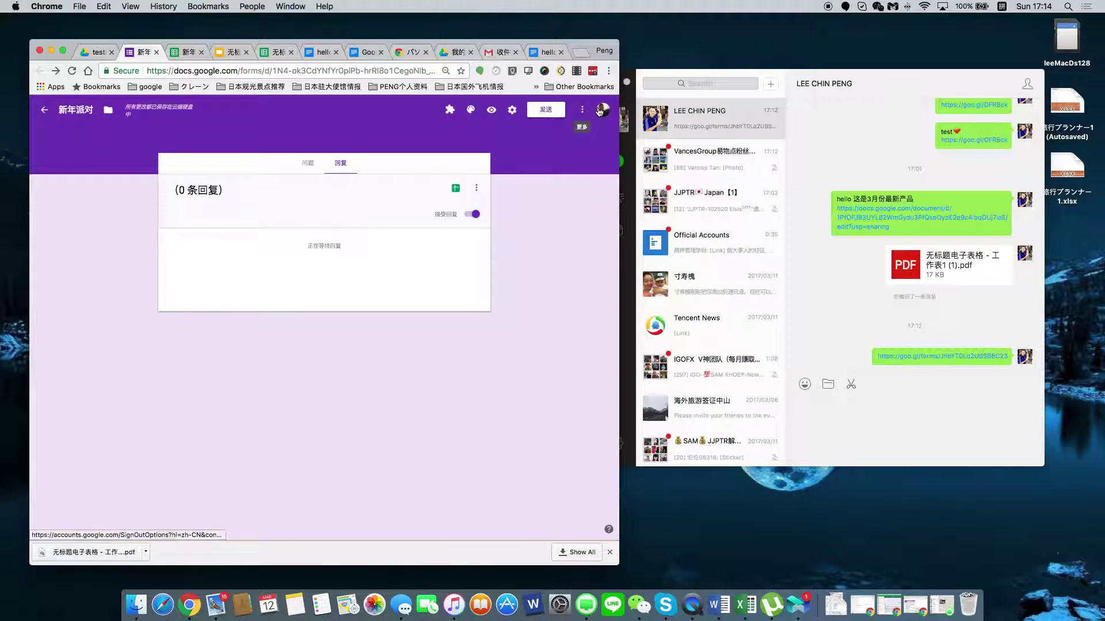
left_click(491, 109)
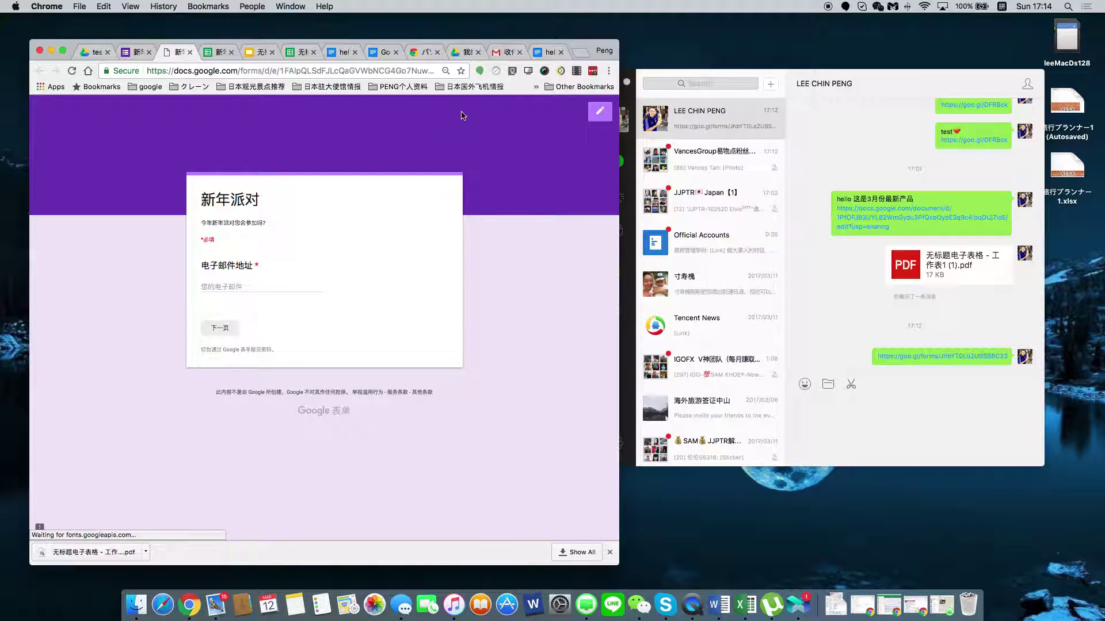
Fill the email field with the autofill-suggested address and go to the next page.
left_click(234, 289)
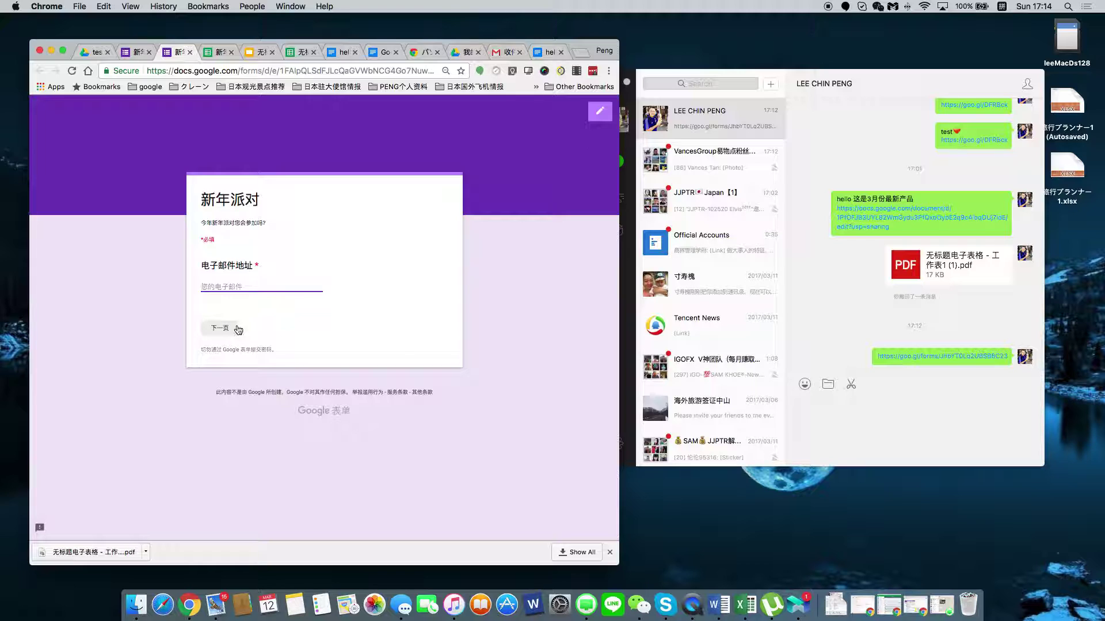
key("BackSpace")
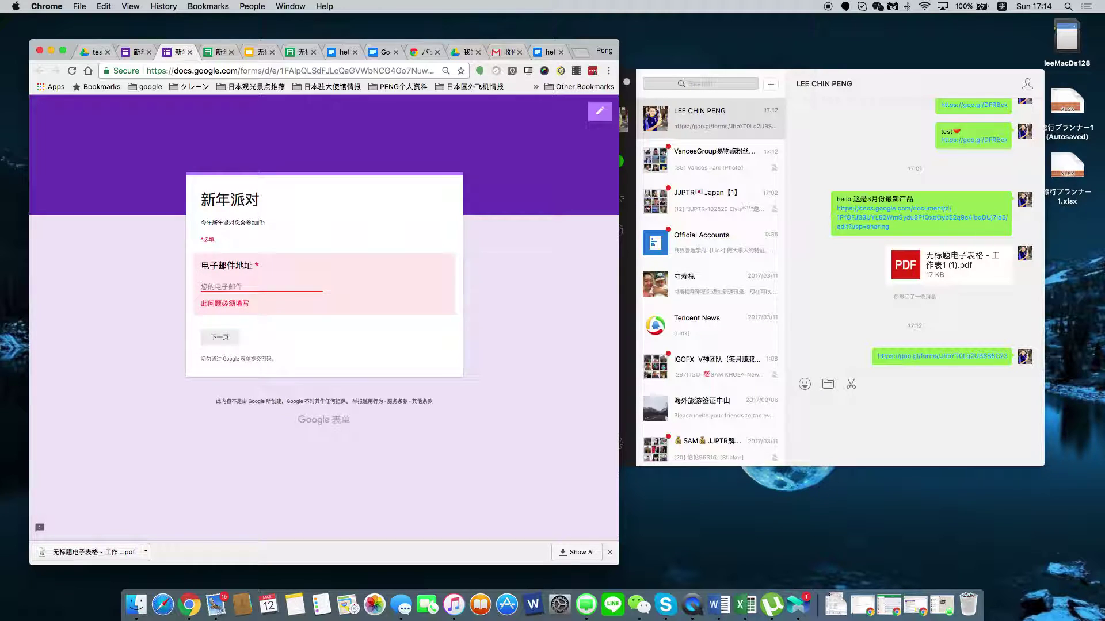
type("d")
key("BackSpace")
key("ctrl+space")
key("ctrl+space")
key("ctrl+space")
key("ctrl+space")
key("ctrl+space")
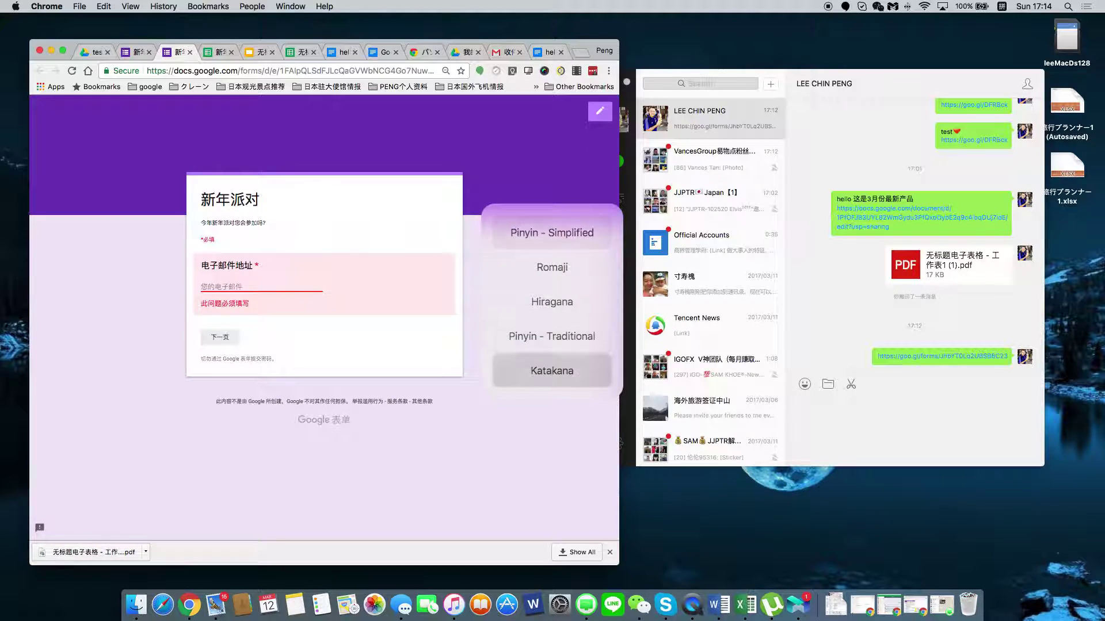
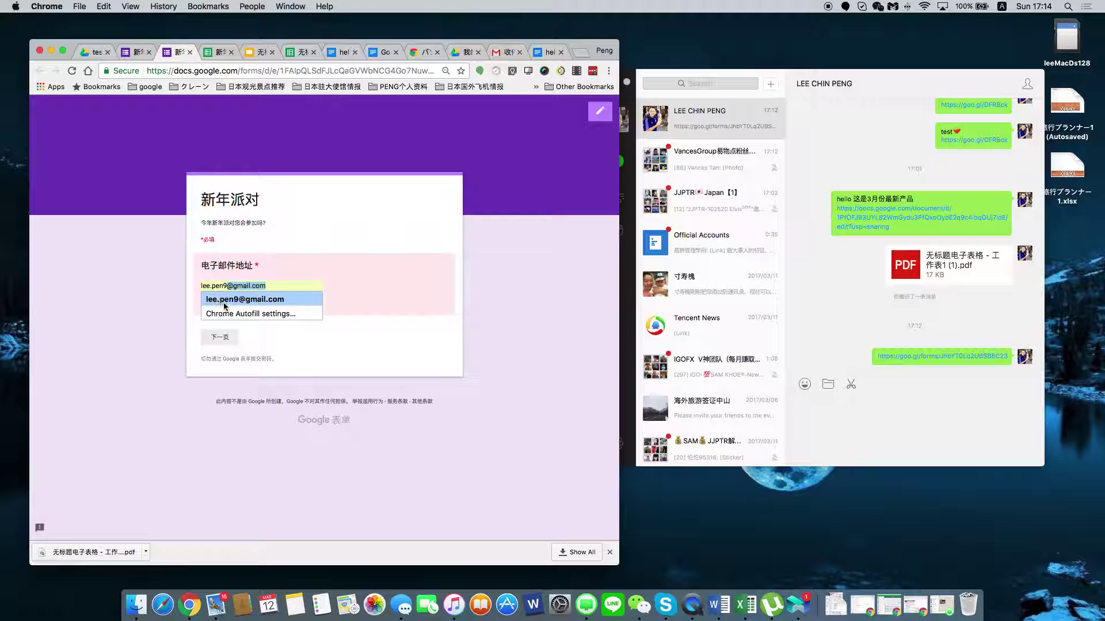
left_click(221, 301)
left_click(229, 337)
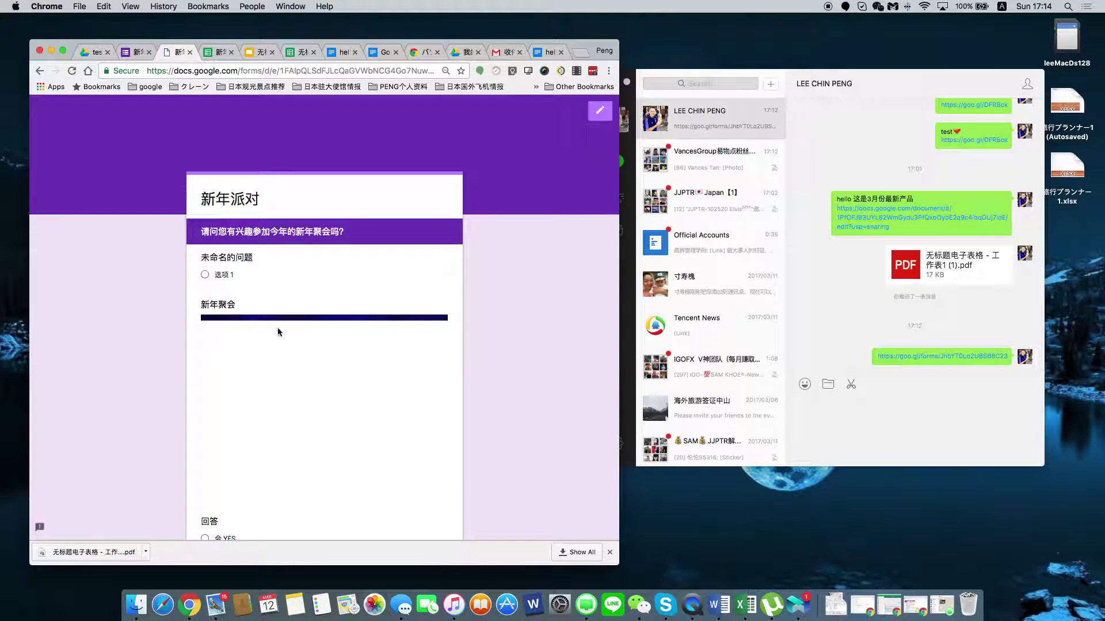
Answer 会 YES, enter a test name on the final page, then return to the editor.
scroll(282, 345, "down", 3)
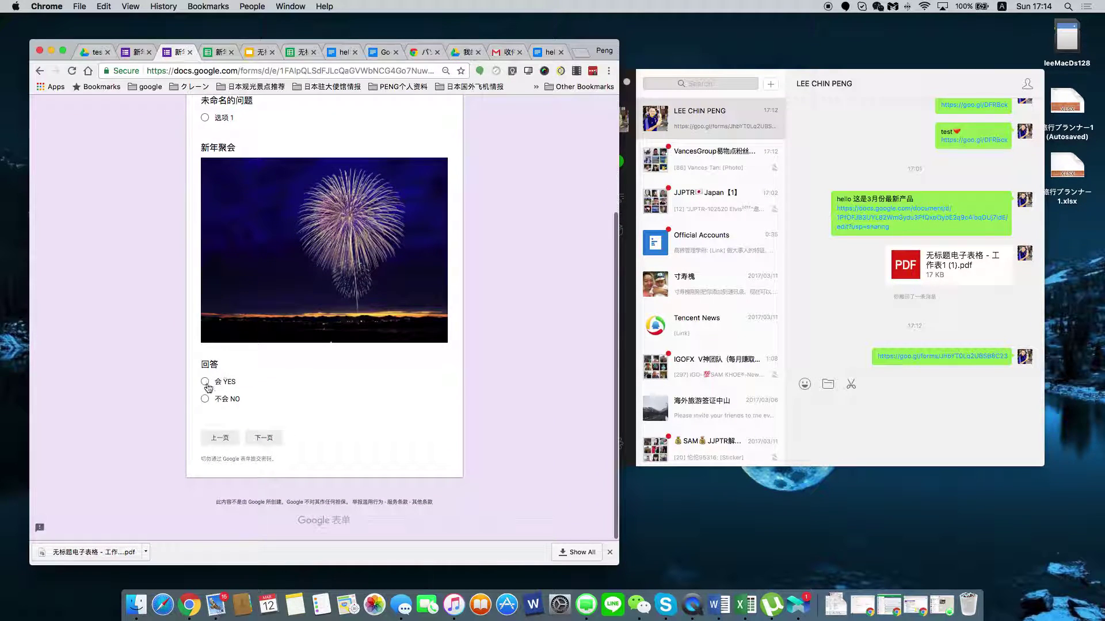
left_click(206, 384)
left_click(265, 441)
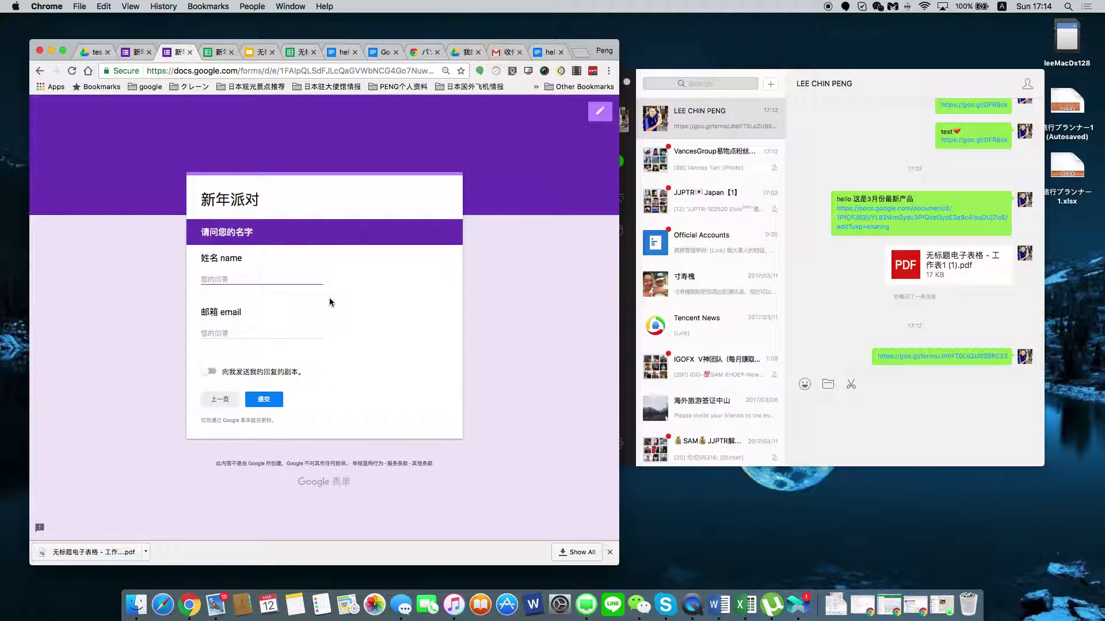
left_click(284, 331)
type("lee")
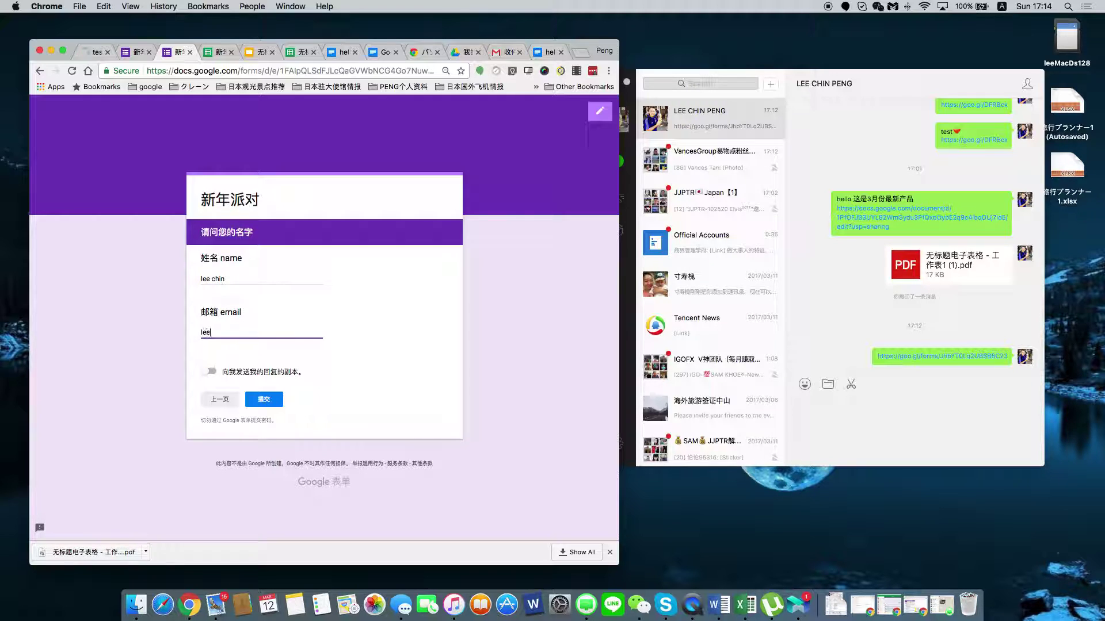
key("BackSpace")
key("BackSpace")
left_click(140, 52)
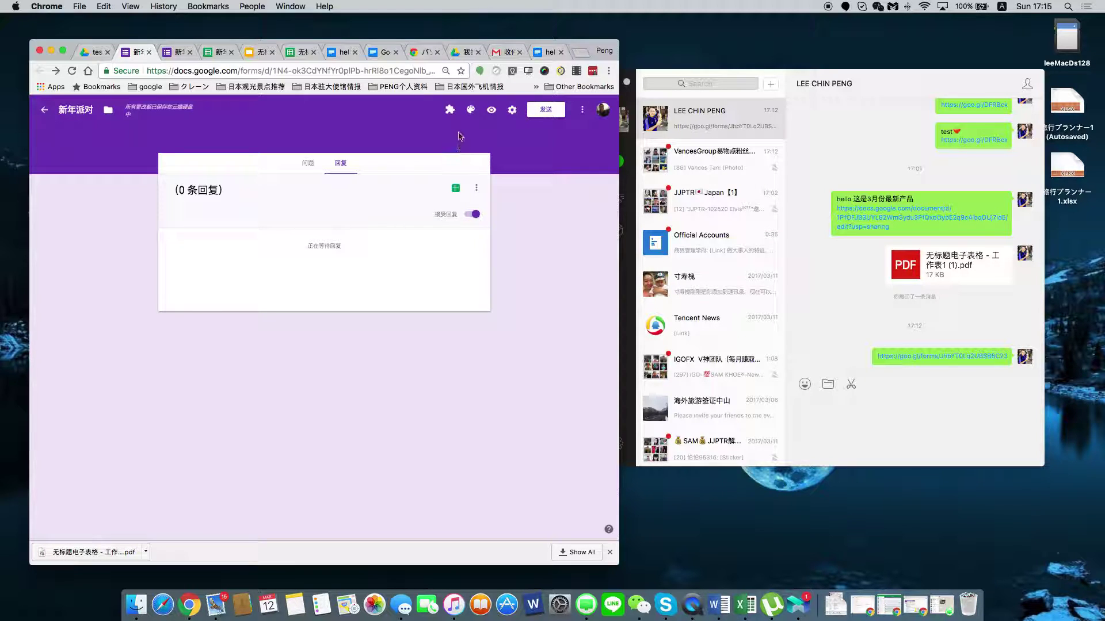
Delete the untitled placeholder question on page 2.
left_click(309, 165)
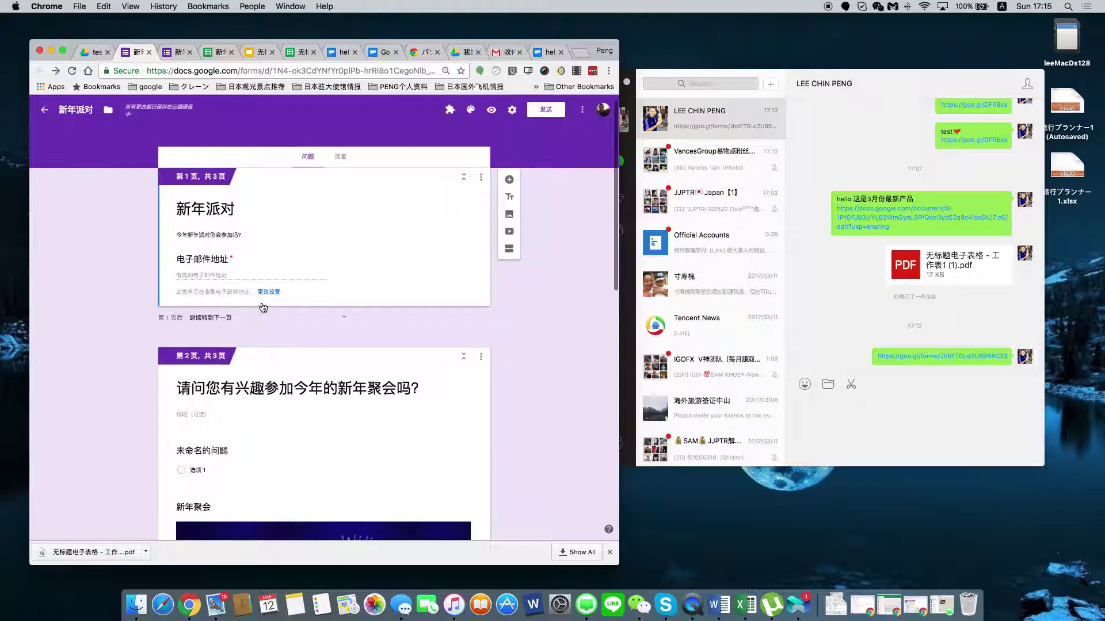
scroll(261, 307, "down", 1)
left_click(447, 444)
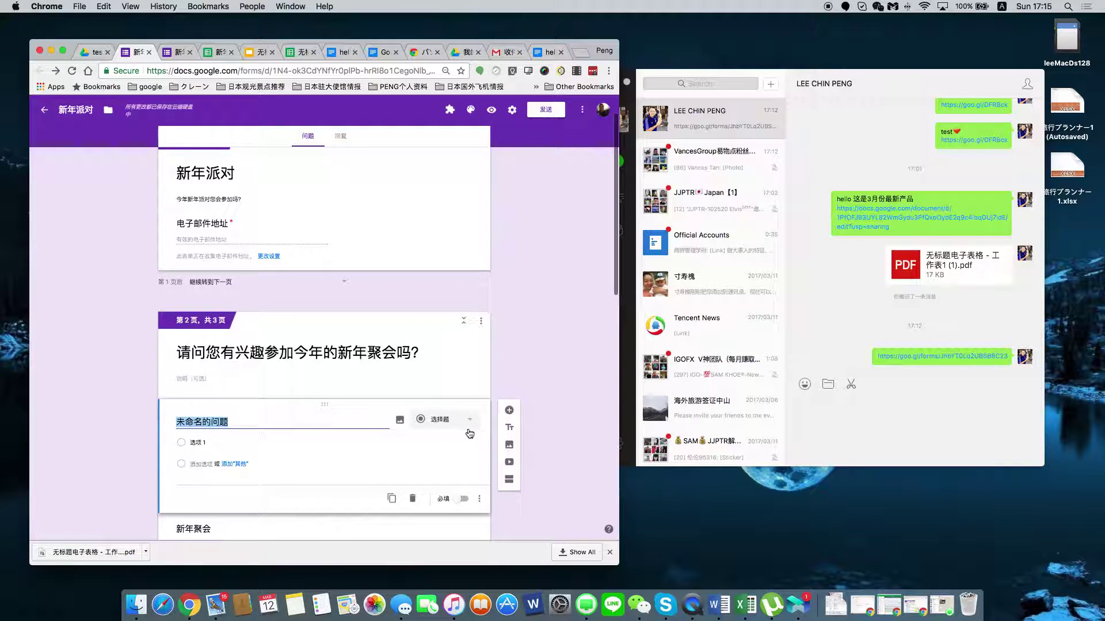
left_click(412, 498)
Inspect the email question title and form description on page 1, then return to Responses.
scroll(405, 464, "down", 5)
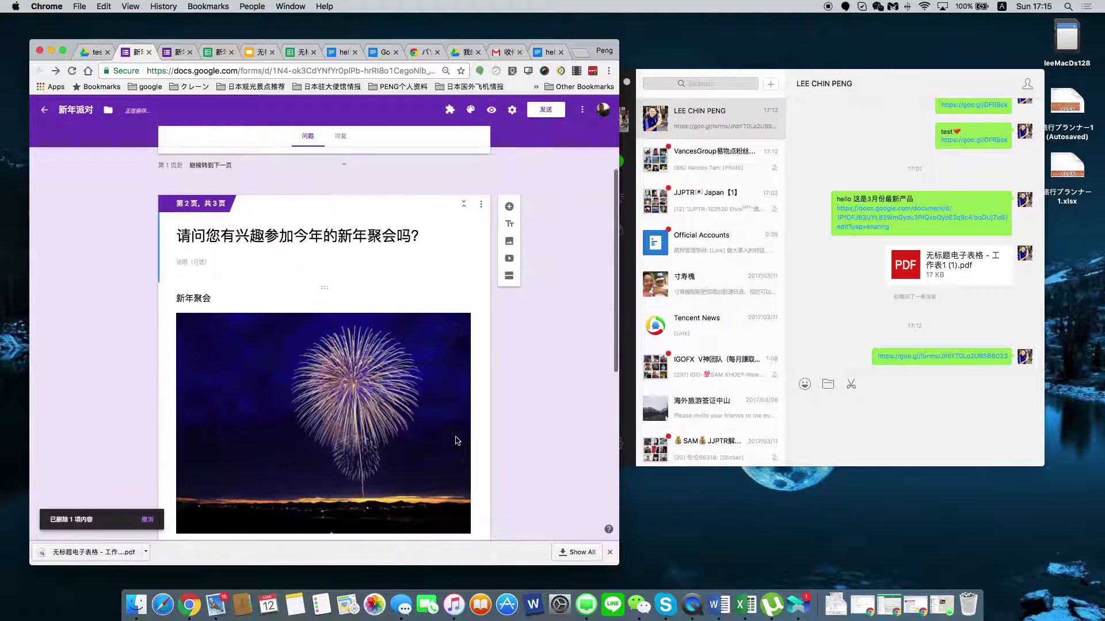
scroll(412, 395, "up", 6)
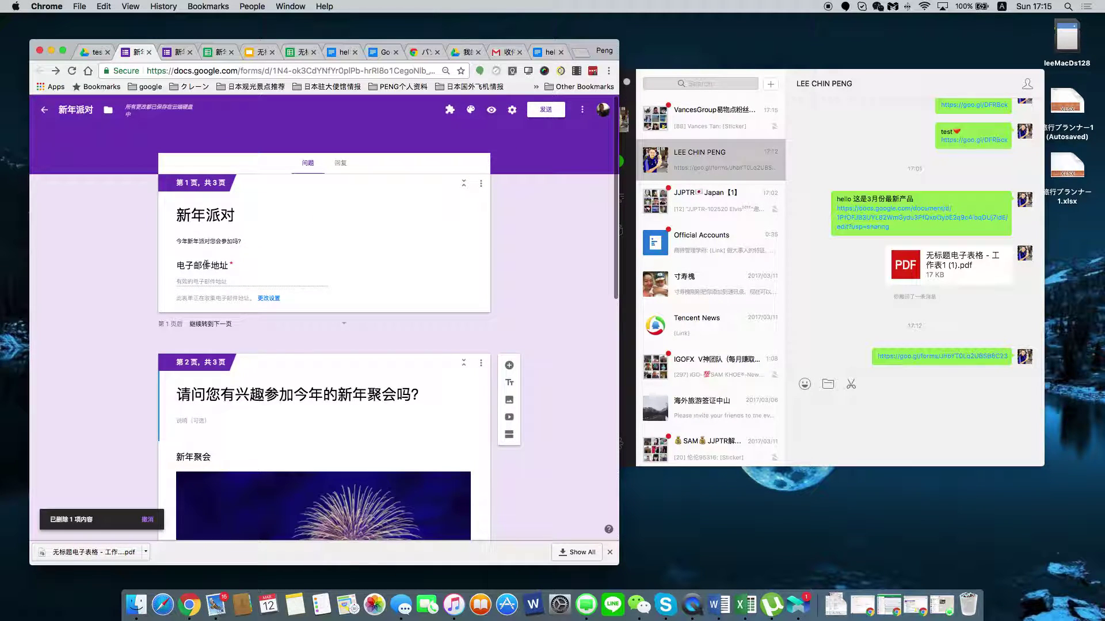
left_click(268, 273)
double_click(243, 265)
left_click_drag(222, 264, 176, 265)
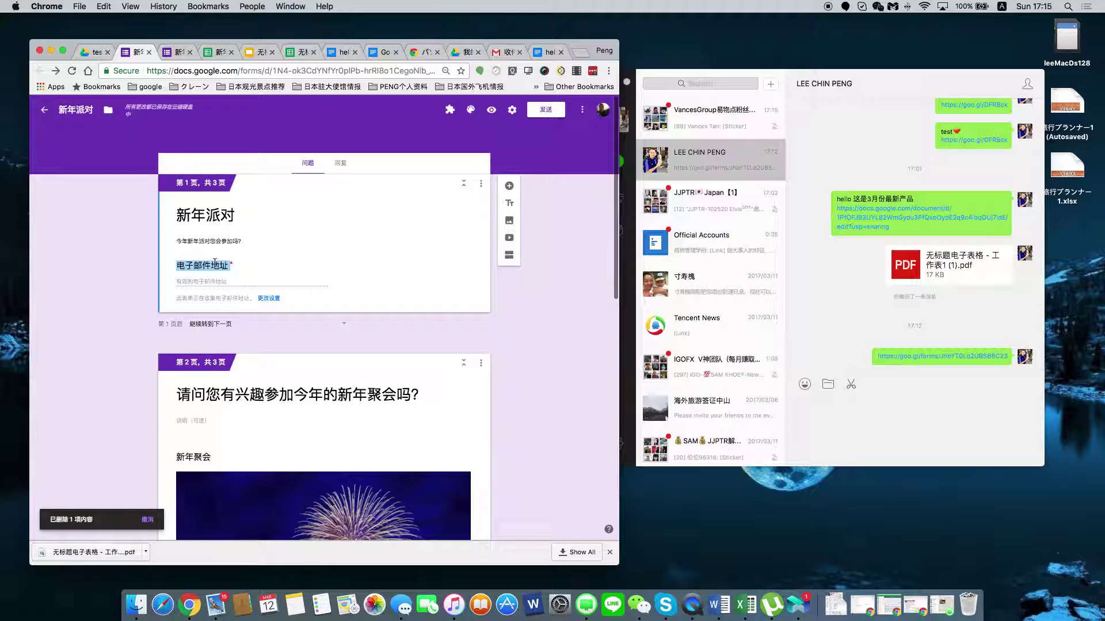
left_click(282, 271)
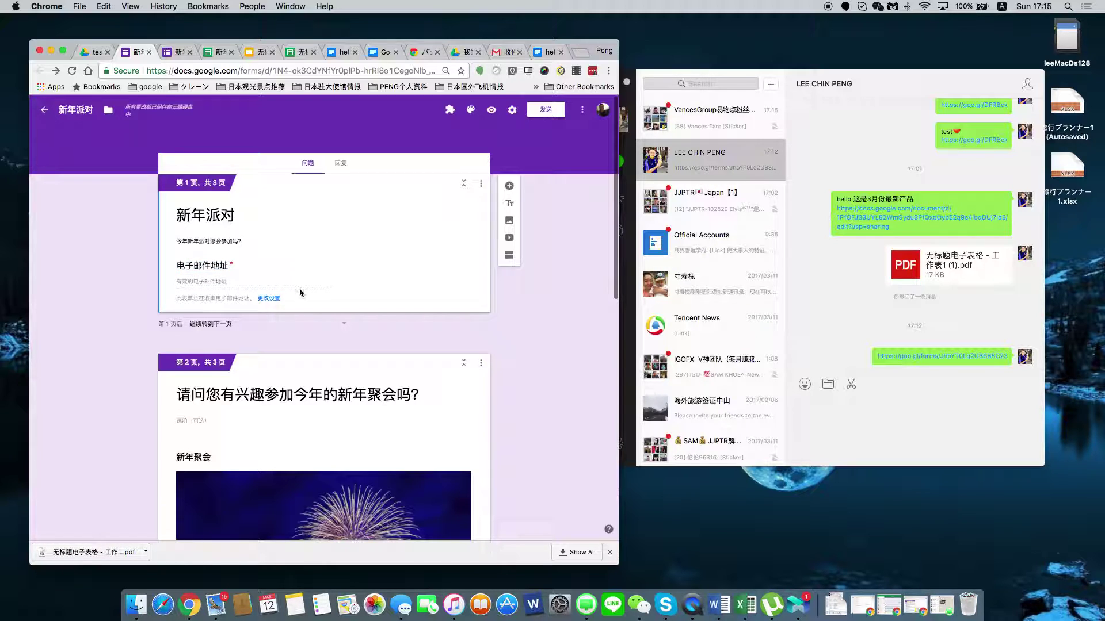
left_click(275, 299)
left_click_drag(275, 301, 313, 265)
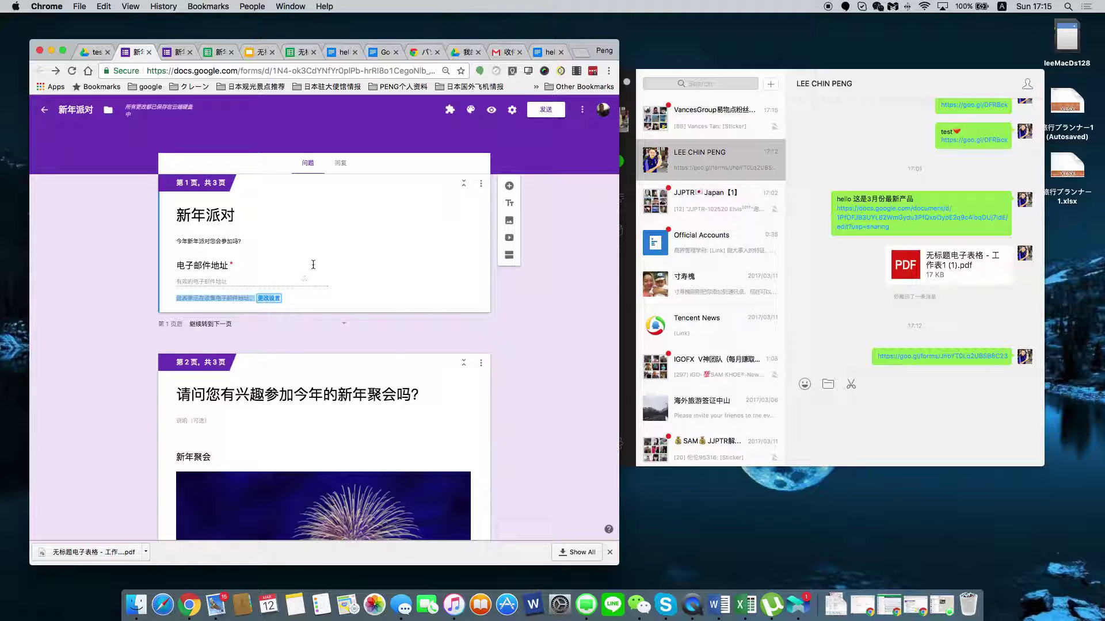
key("shift+Tab")
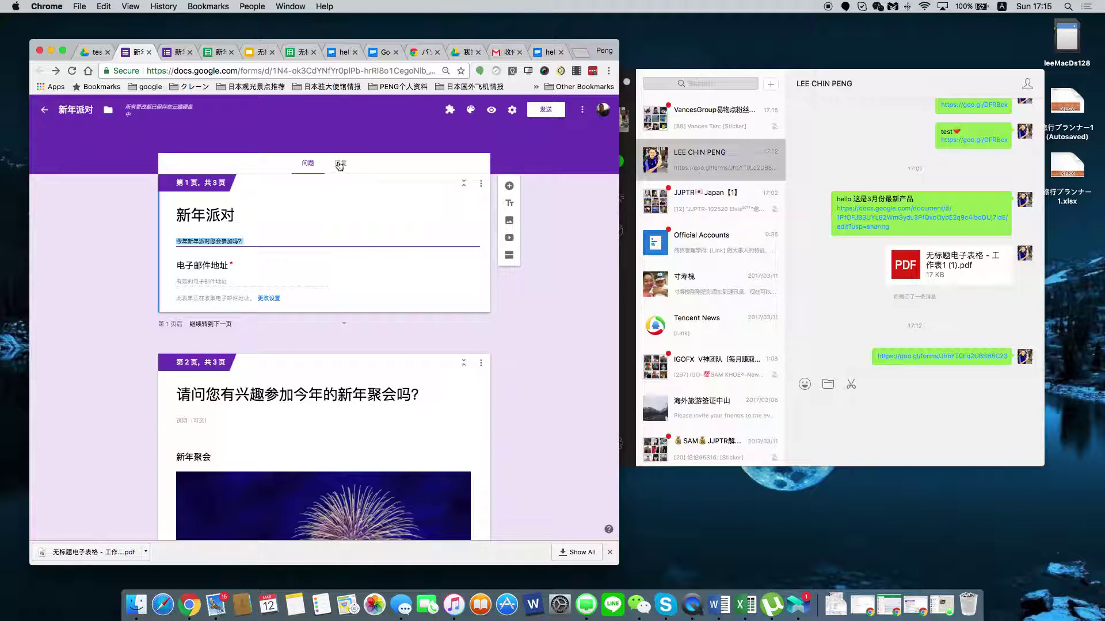
left_click(341, 164)
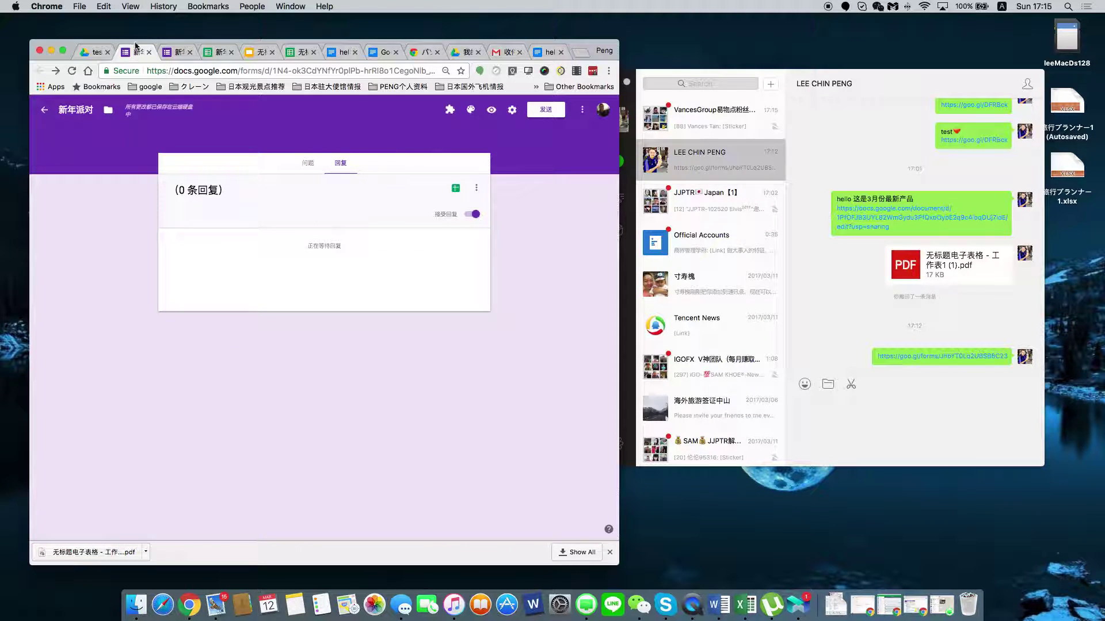
left_click(176, 53)
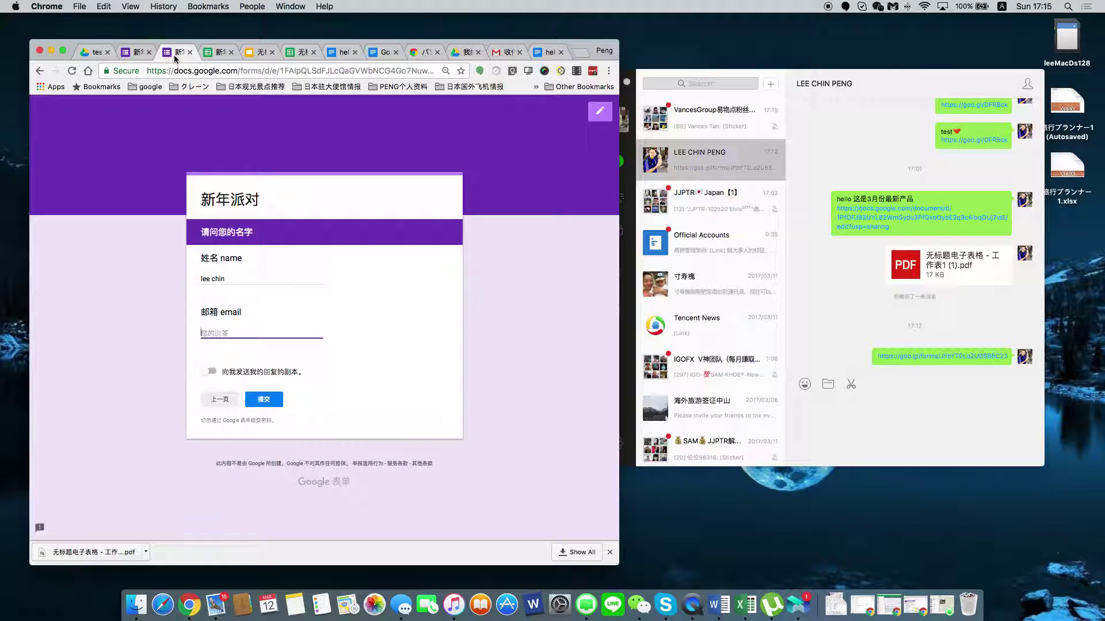
left_click(226, 404)
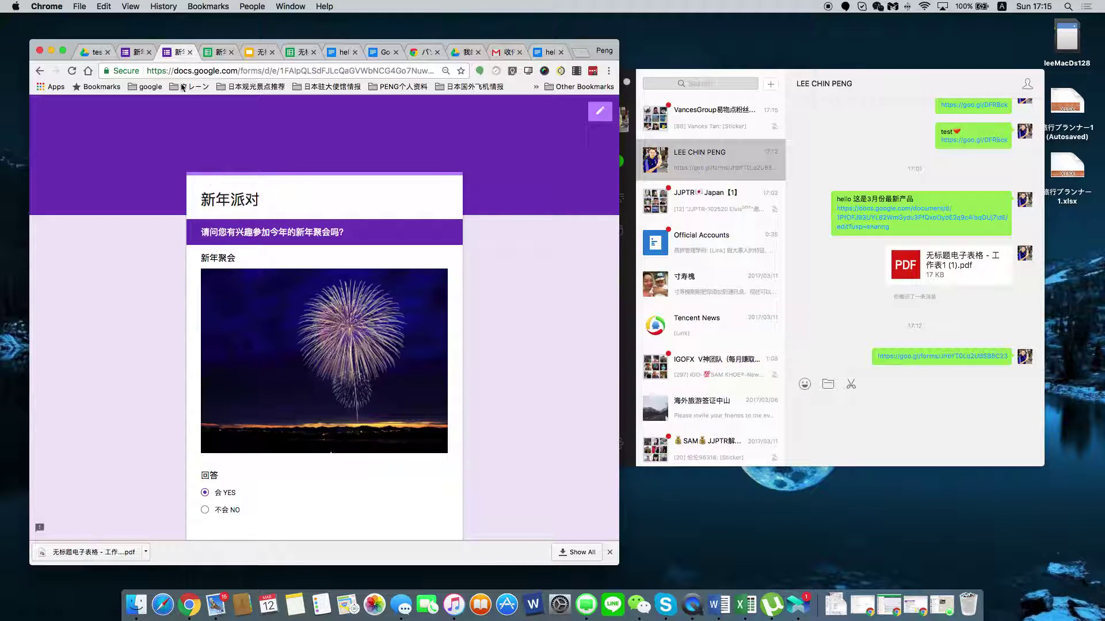
key("ctrl+Tab")
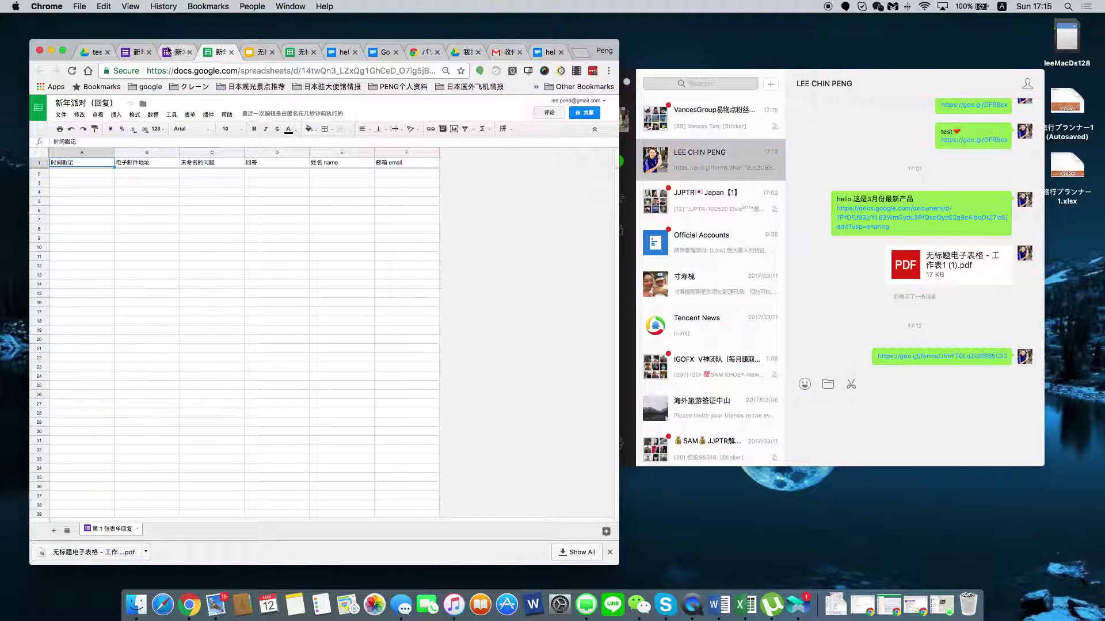
left_click(168, 51)
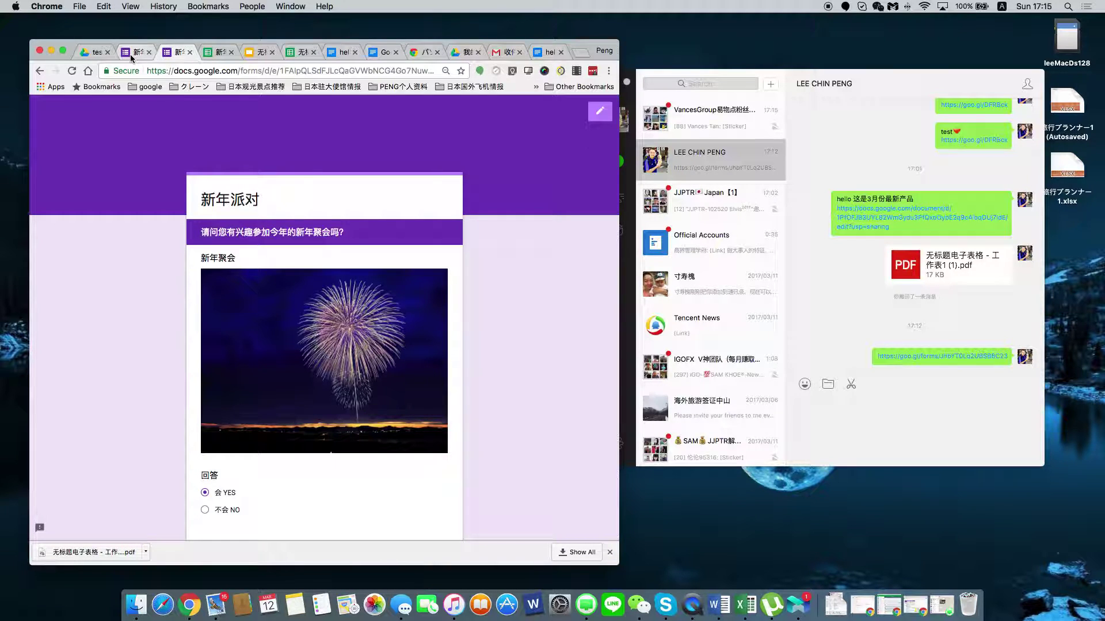
left_click(131, 55)
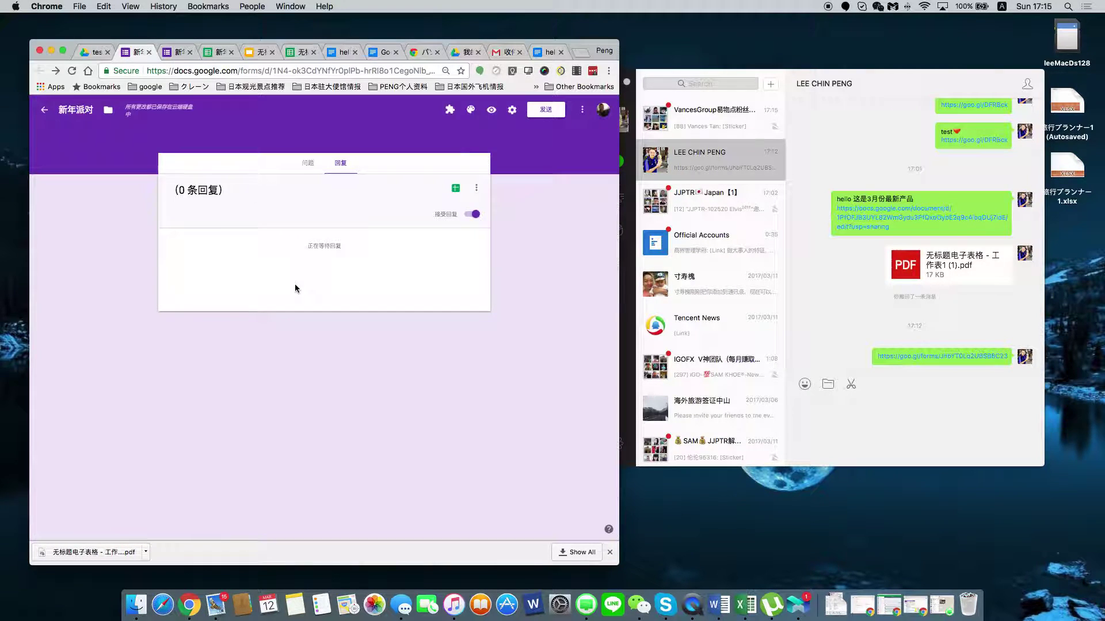
Return to the question editor and open a fresh respondent preview of the form in another tab.
left_click(476, 189)
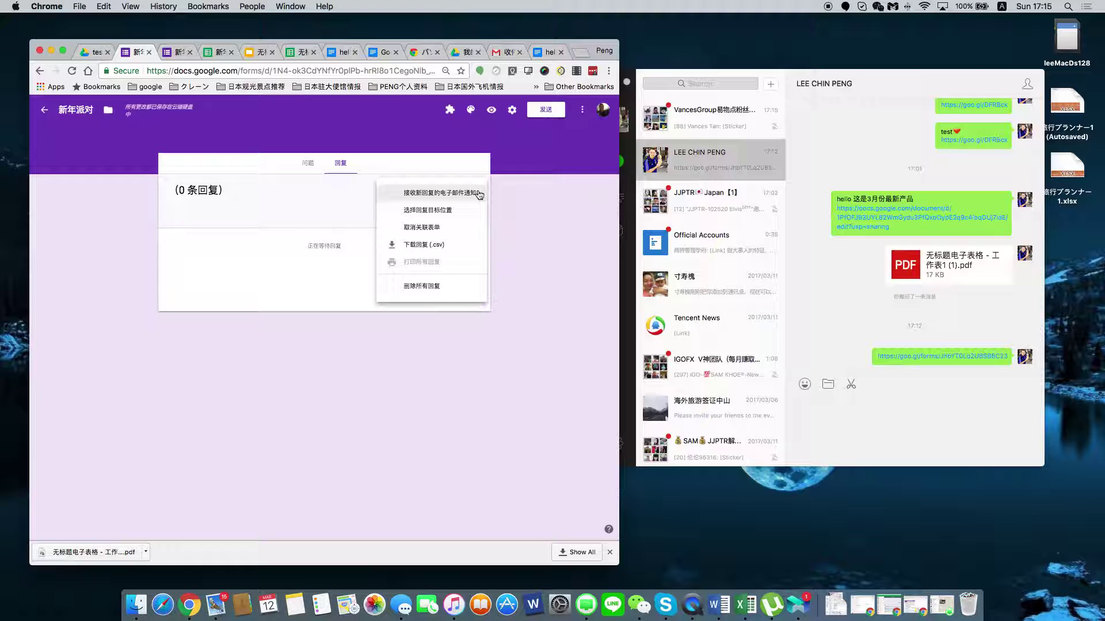
left_click(327, 181)
left_click(307, 163)
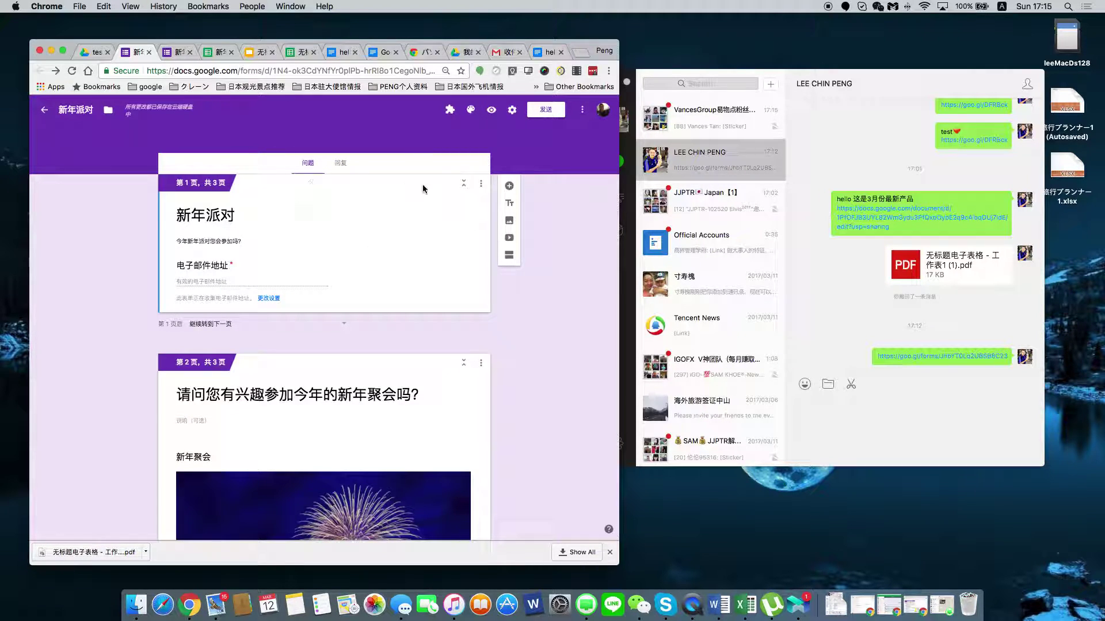
left_click(492, 110)
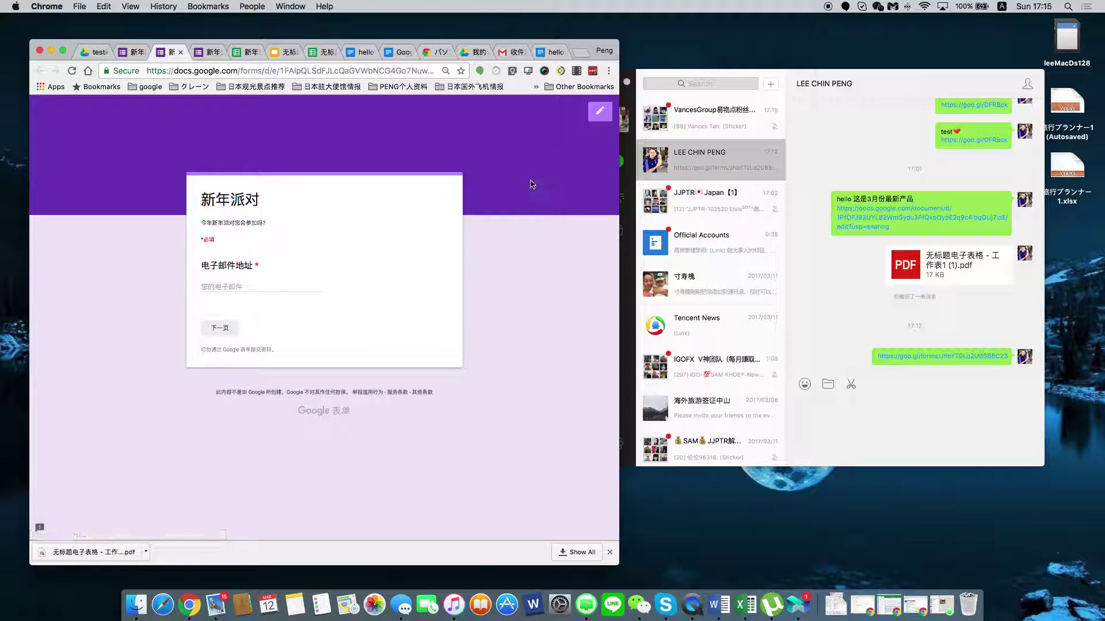
left_click(129, 51)
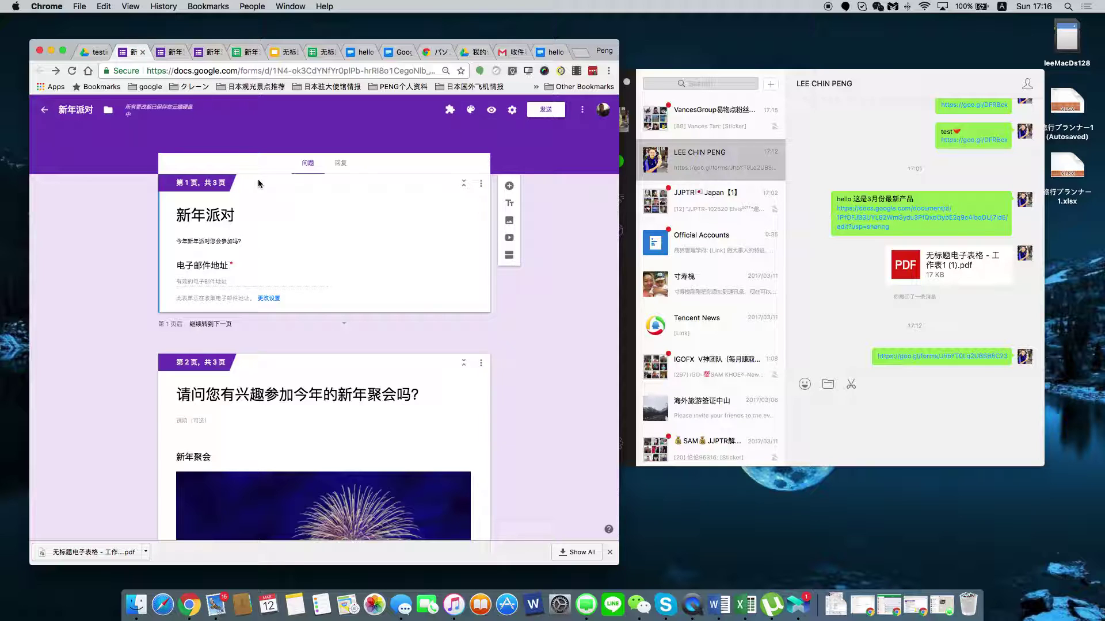
Turn off response receipts and email address collection in Settings, save, and review the form.
left_click(274, 299)
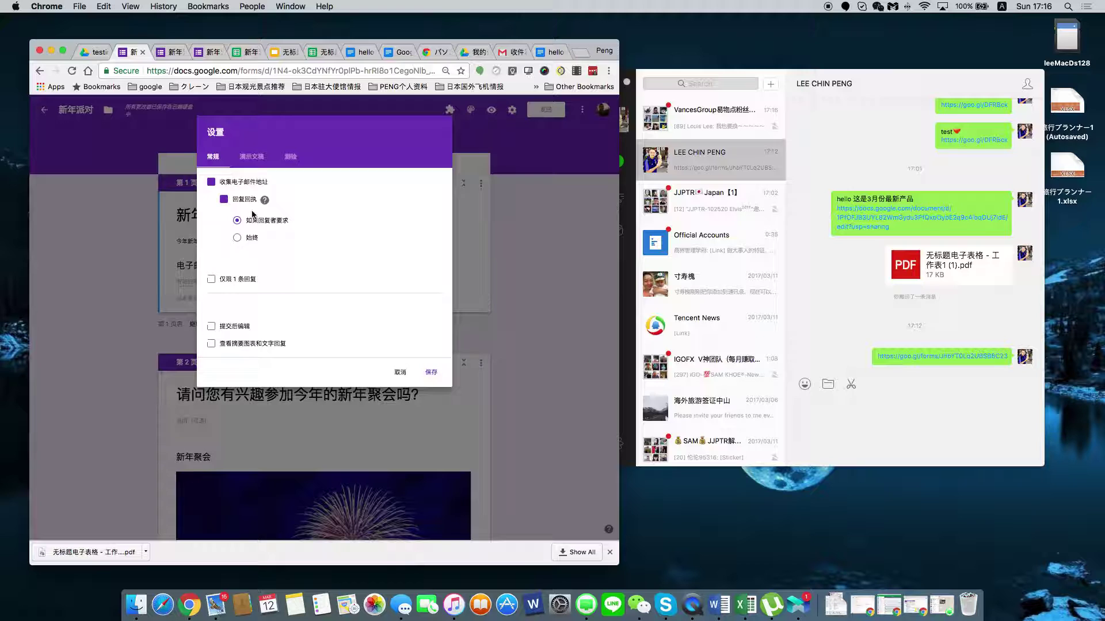
left_click(228, 200)
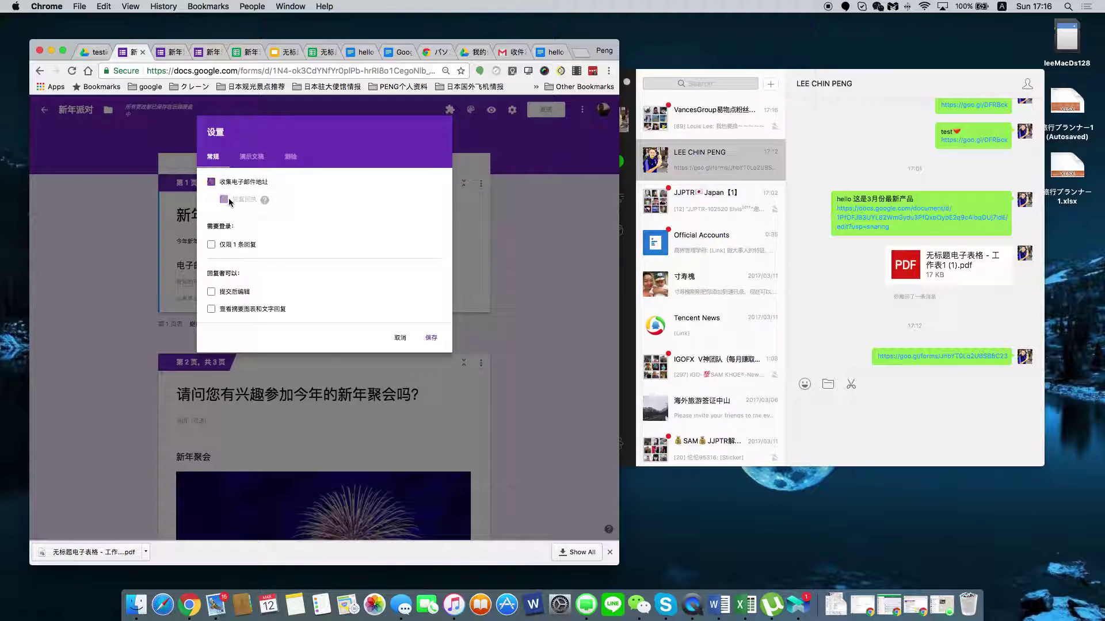
left_click(430, 338)
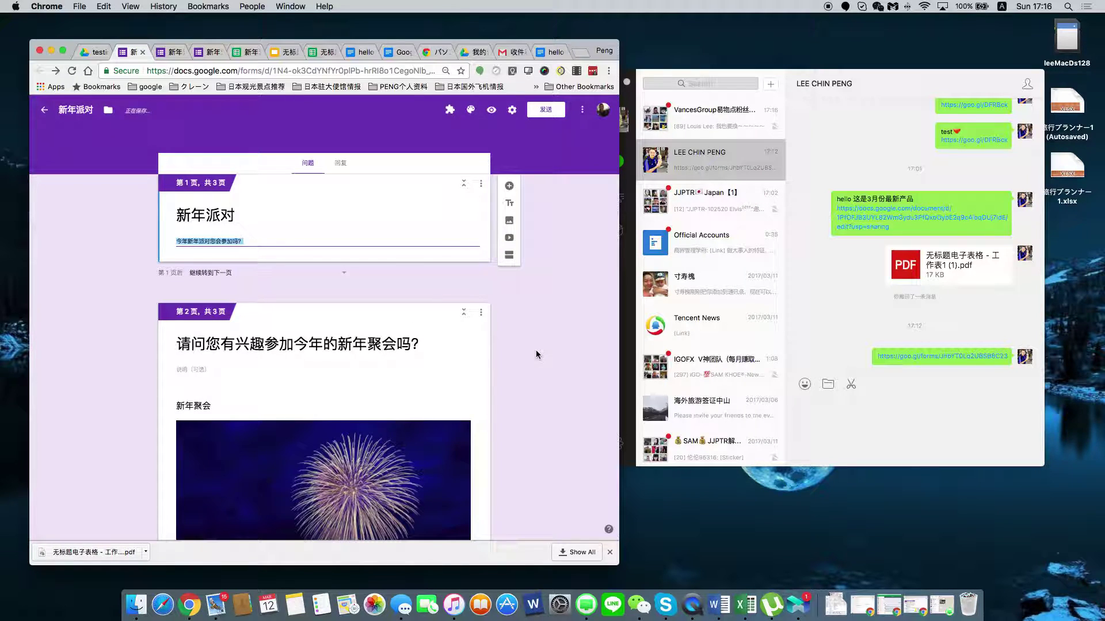
scroll(524, 356, "down", 10)
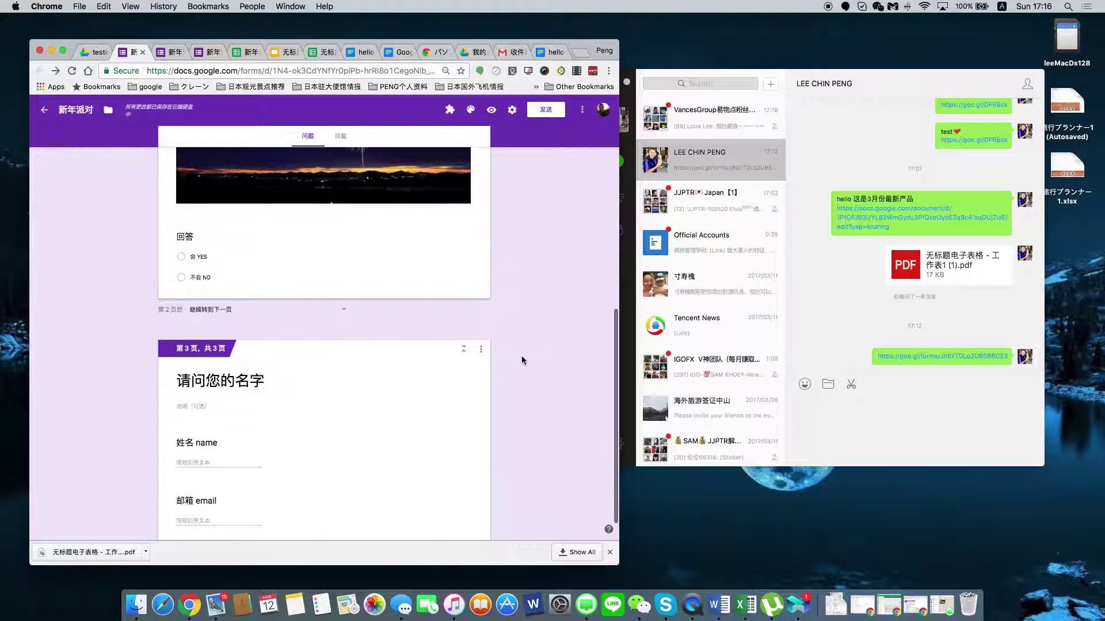
scroll(522, 360, "down", 1)
scroll(160, 348, "up", 15)
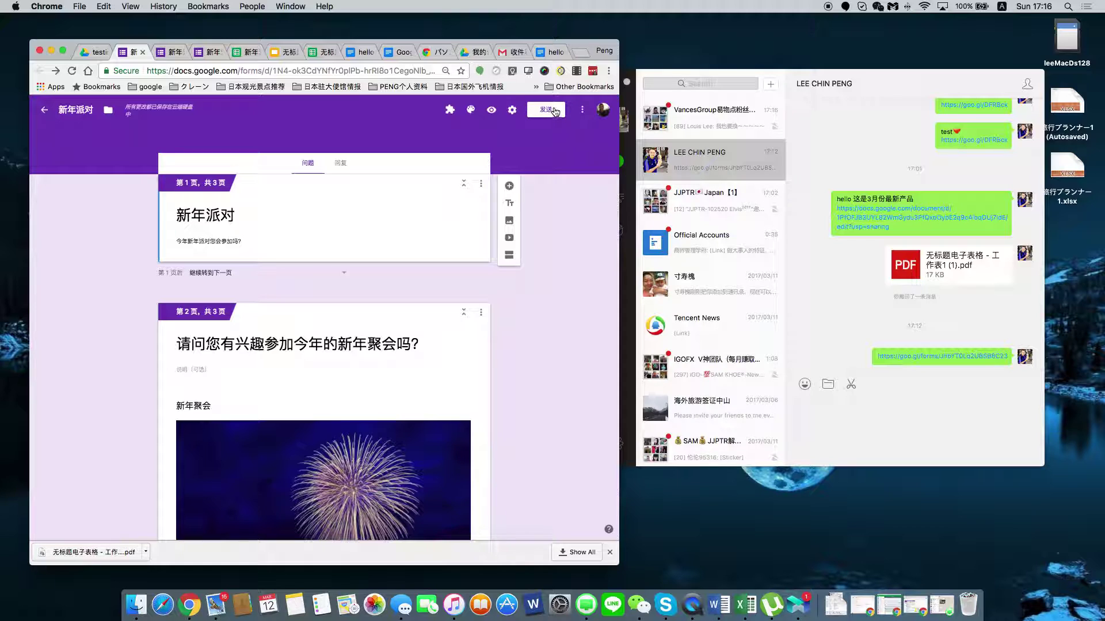
Search the add-on gallery for 'notif', install Form Notifications, and close the gallery.
left_click(582, 111)
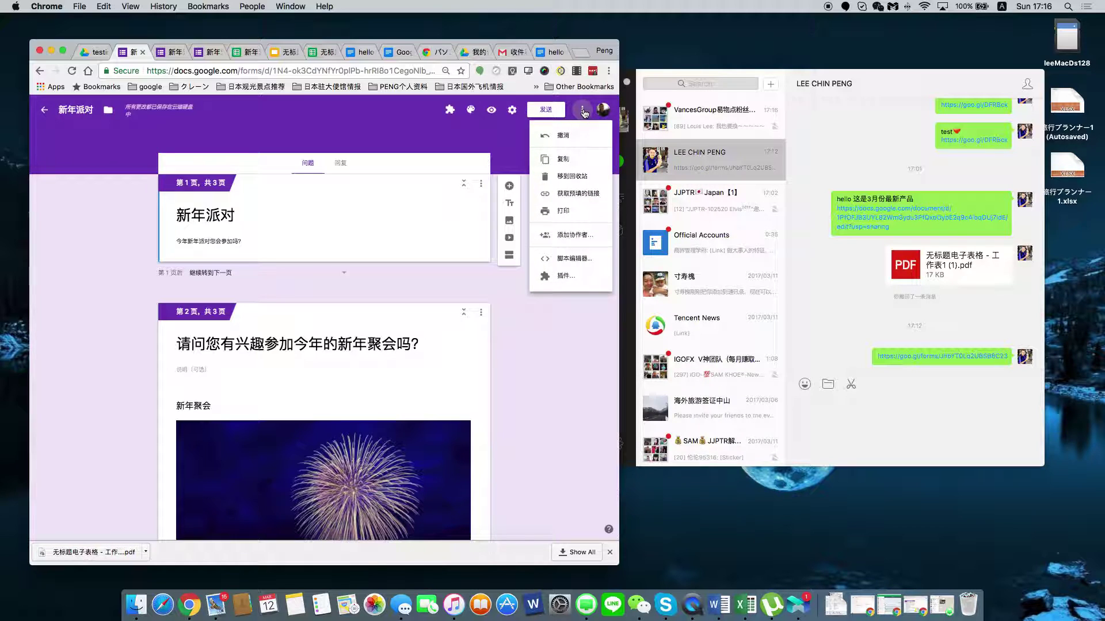
left_click(566, 277)
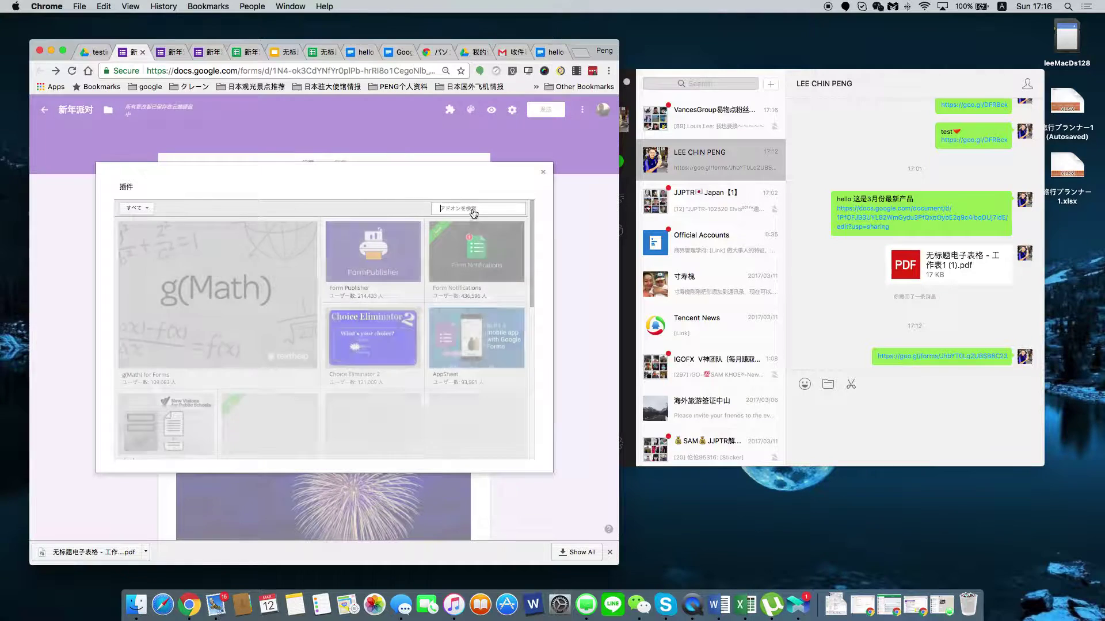
left_click(474, 208)
type("not")
type("ifu")
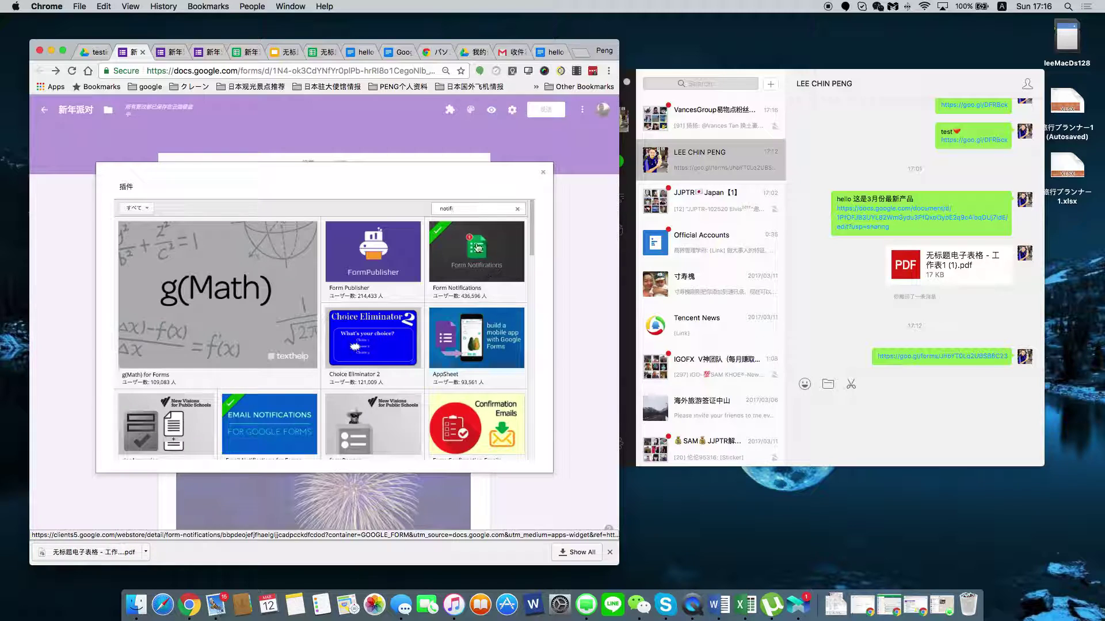
mouse_move(469, 295)
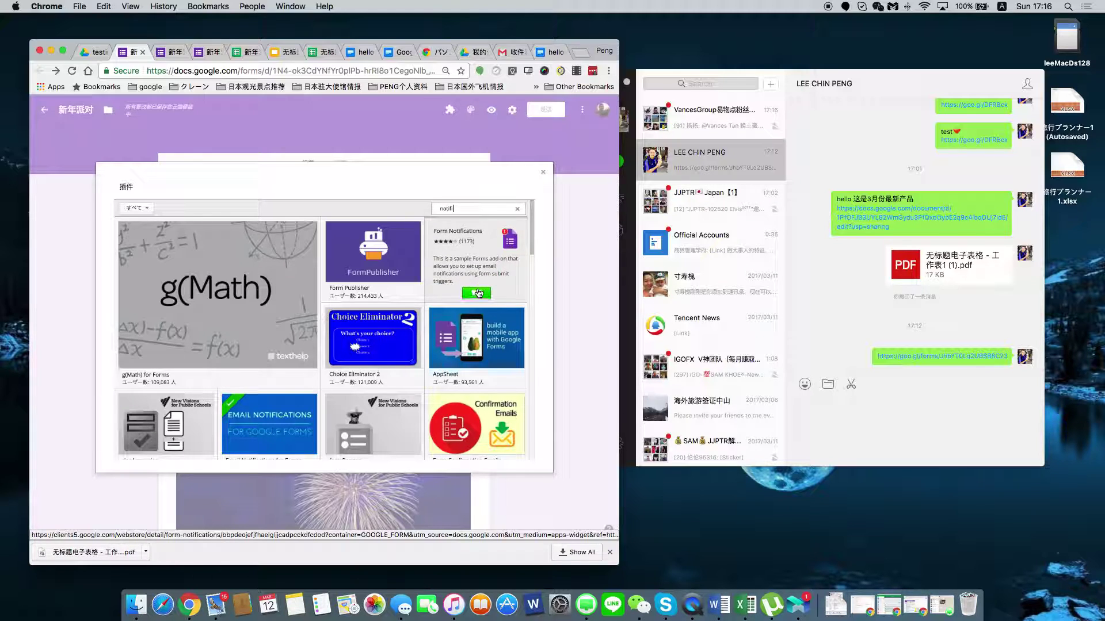
left_click(477, 294)
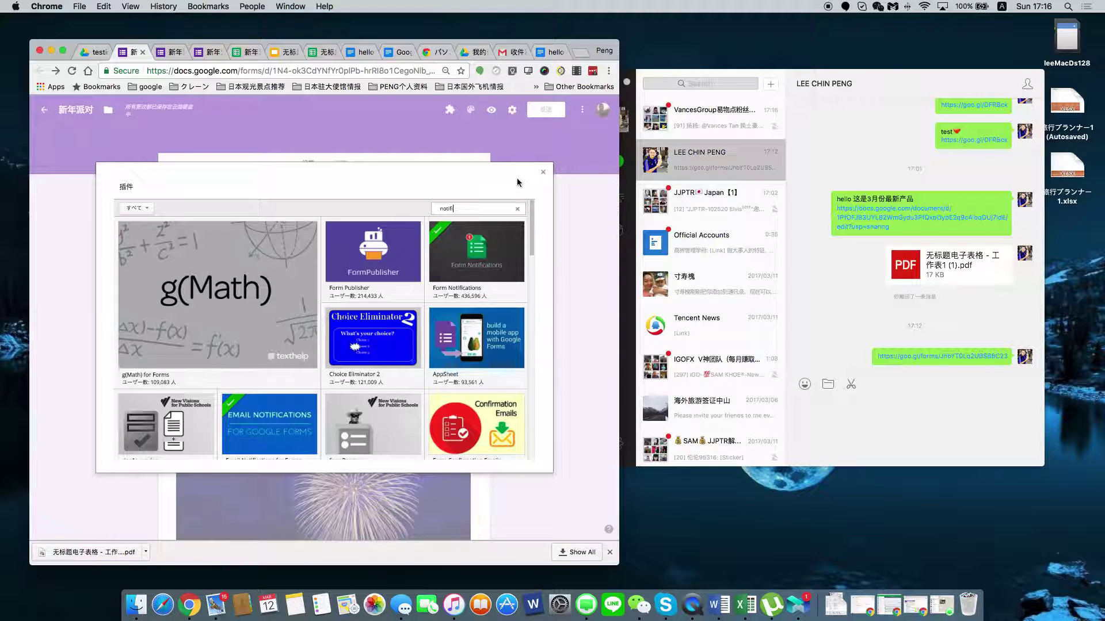
left_click(543, 172)
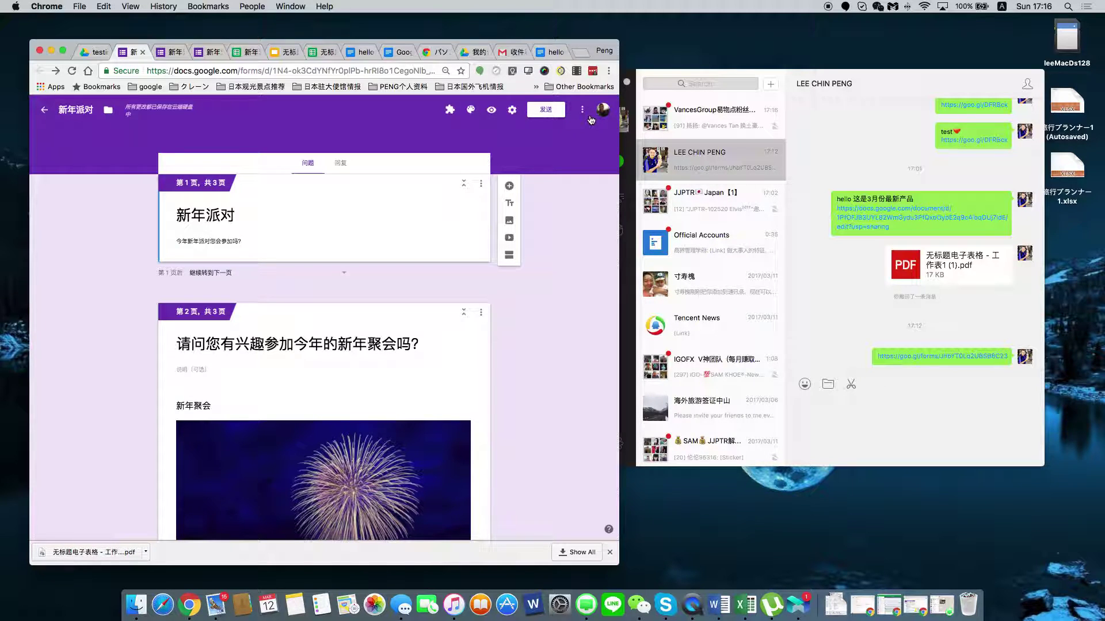
Move the 新年派对 form to the trash and go to the Forms home screen.
left_click(582, 110)
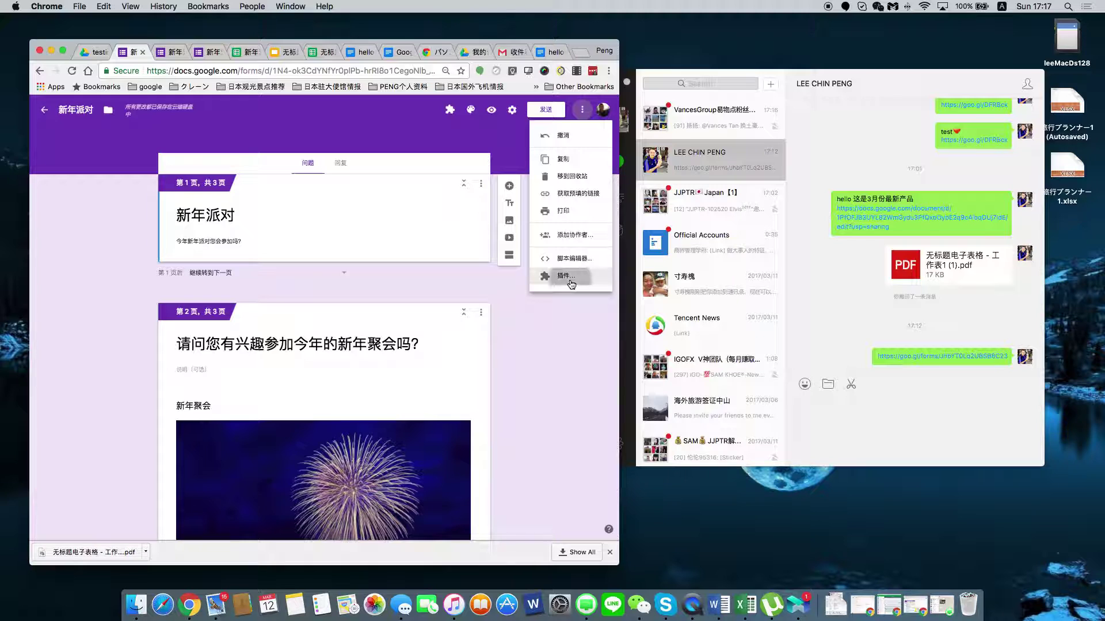
left_click_drag(571, 282, 560, 173)
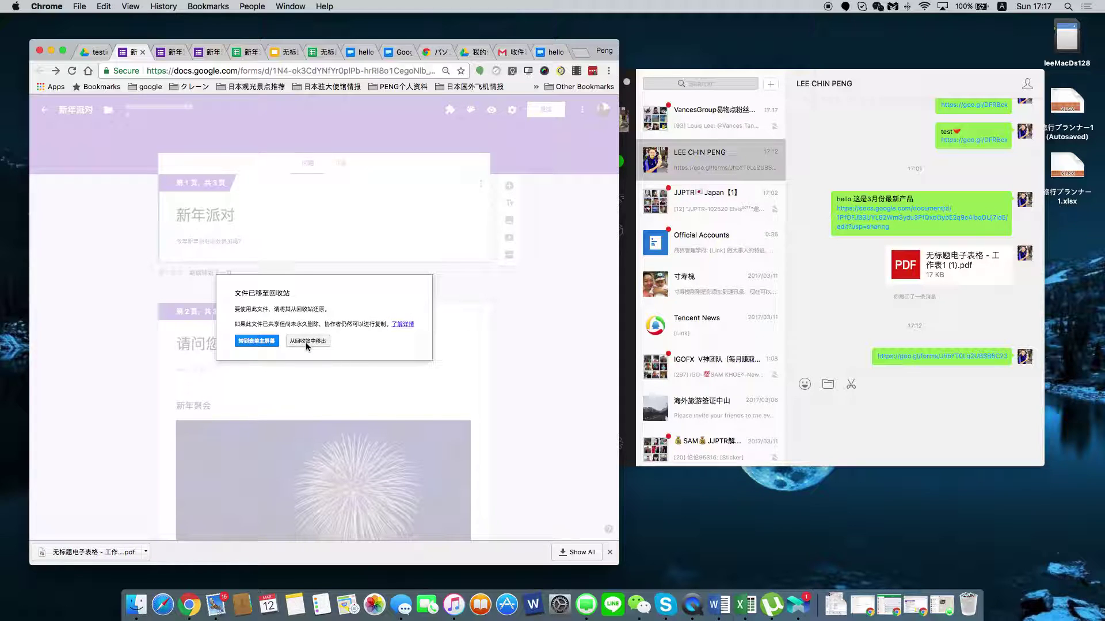
left_click(250, 342)
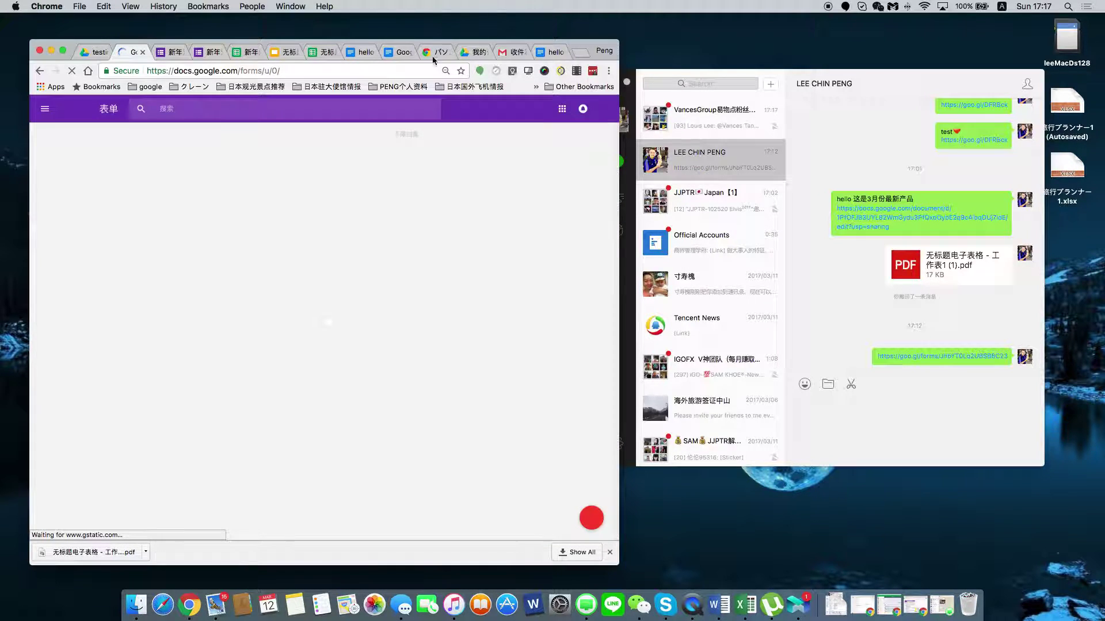
Close the Forms home and live form tabs, then refresh the Drive testing folder.
left_click(142, 53)
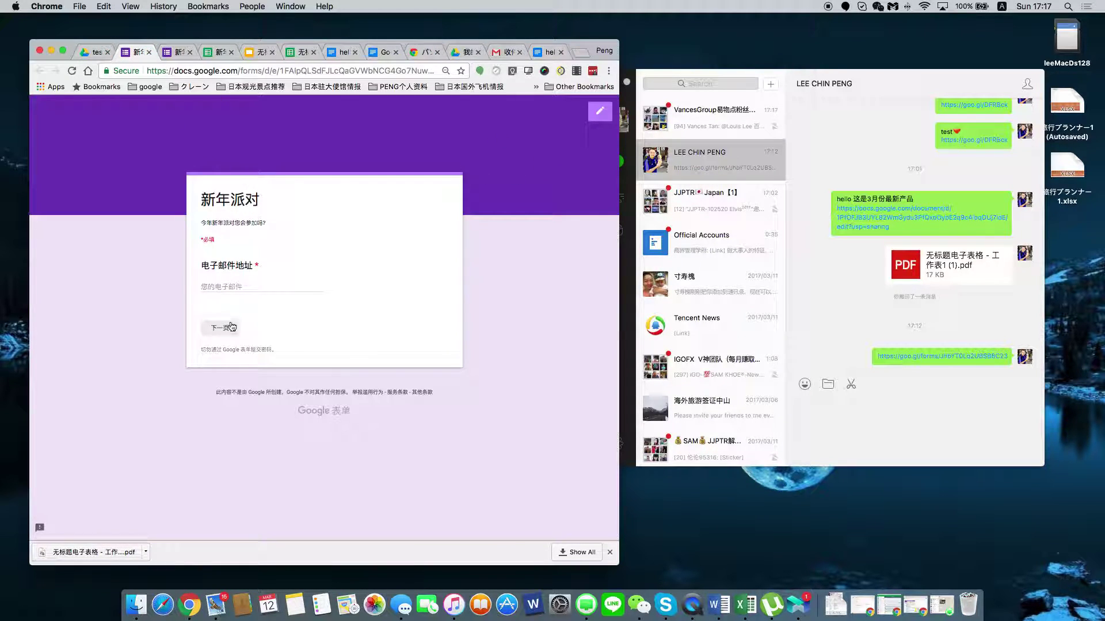
left_click(148, 53)
left_click(638, 208)
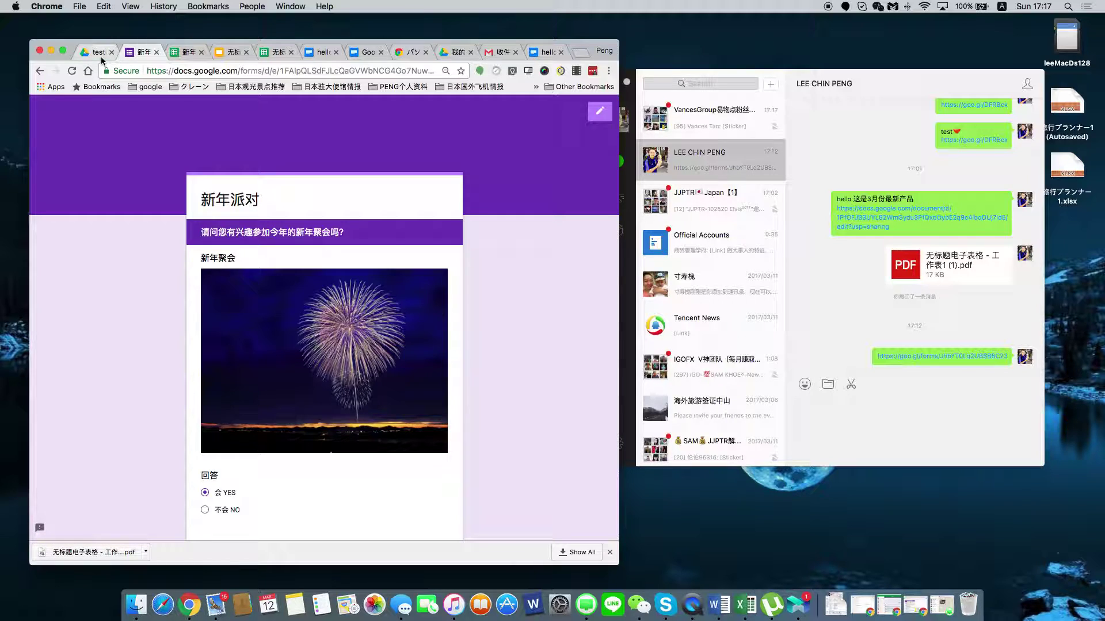
left_click(98, 53)
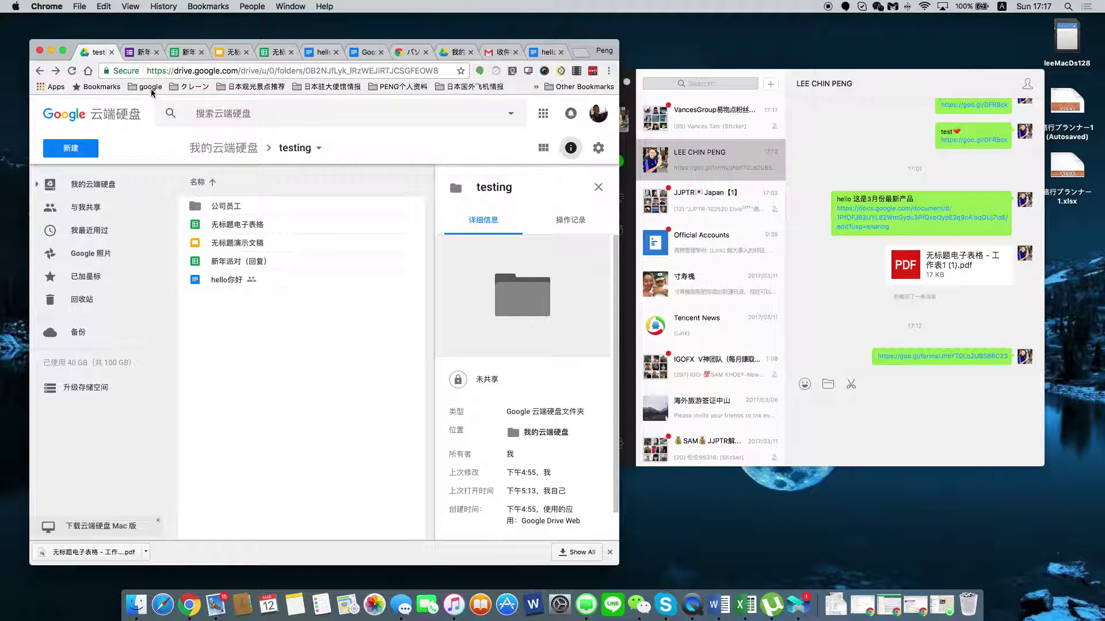
left_click(72, 72)
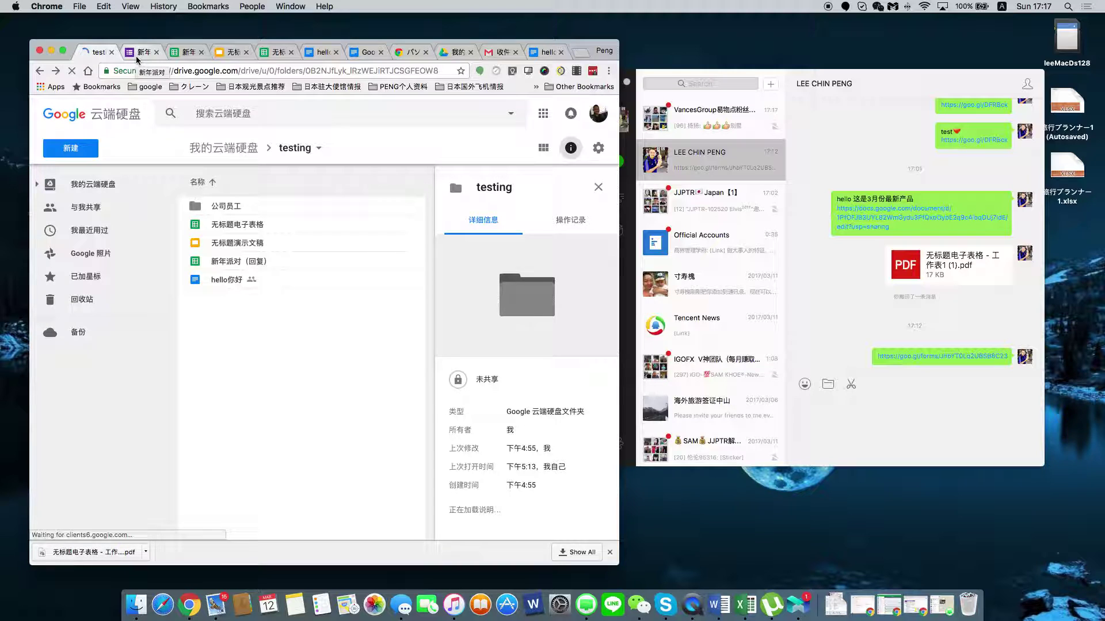
Close another form page tab and select the 公司员工 folder in Drive.
left_click(152, 53)
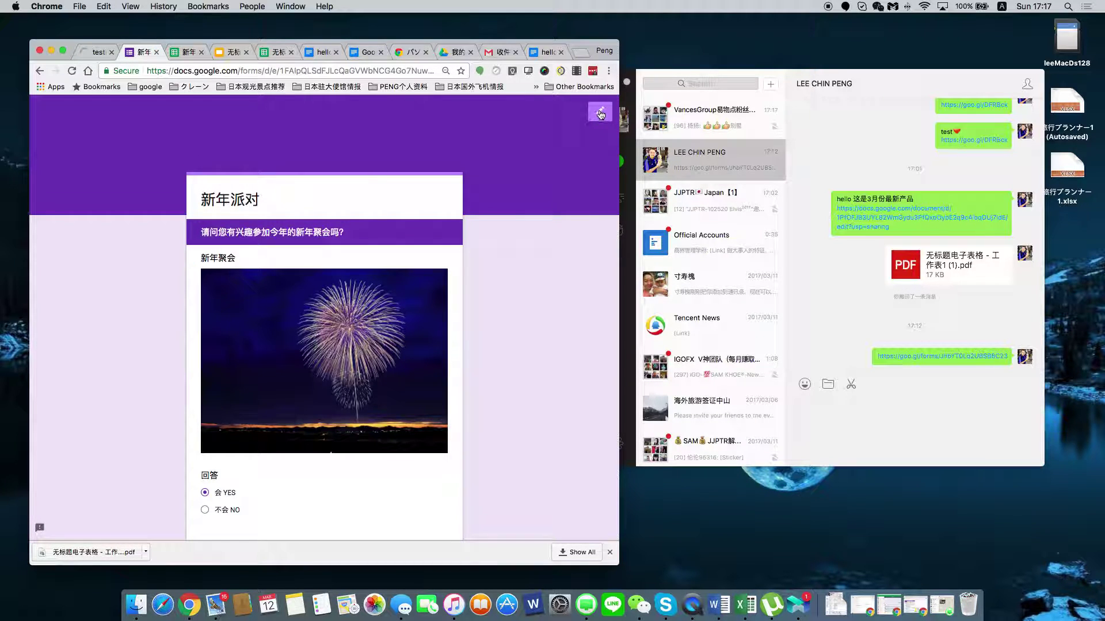
key("super+w")
left_click(638, 207)
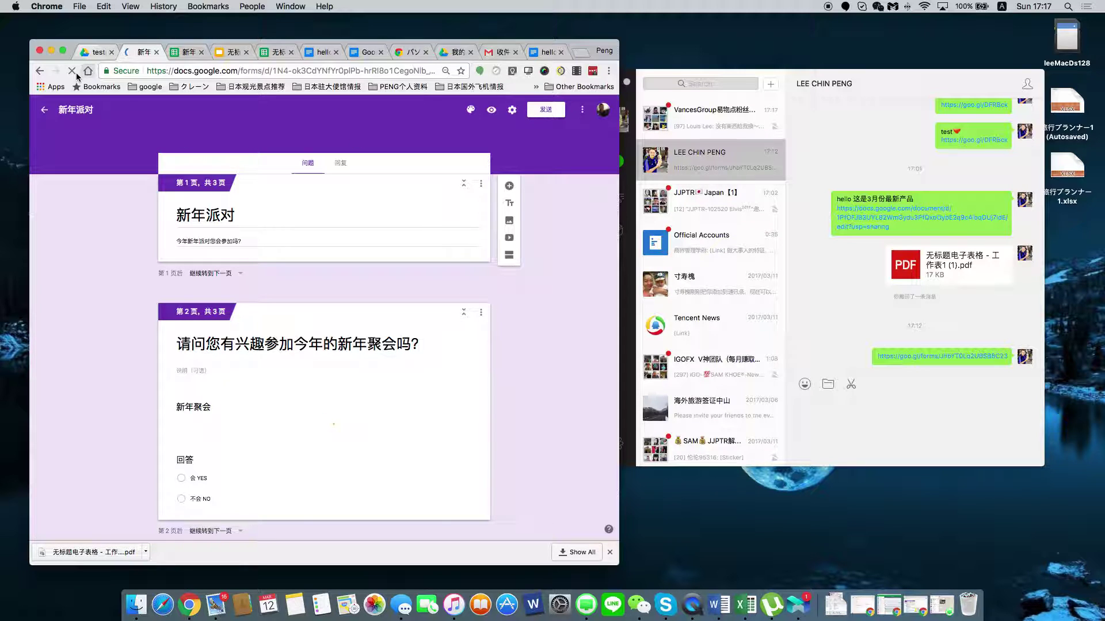
left_click(98, 52)
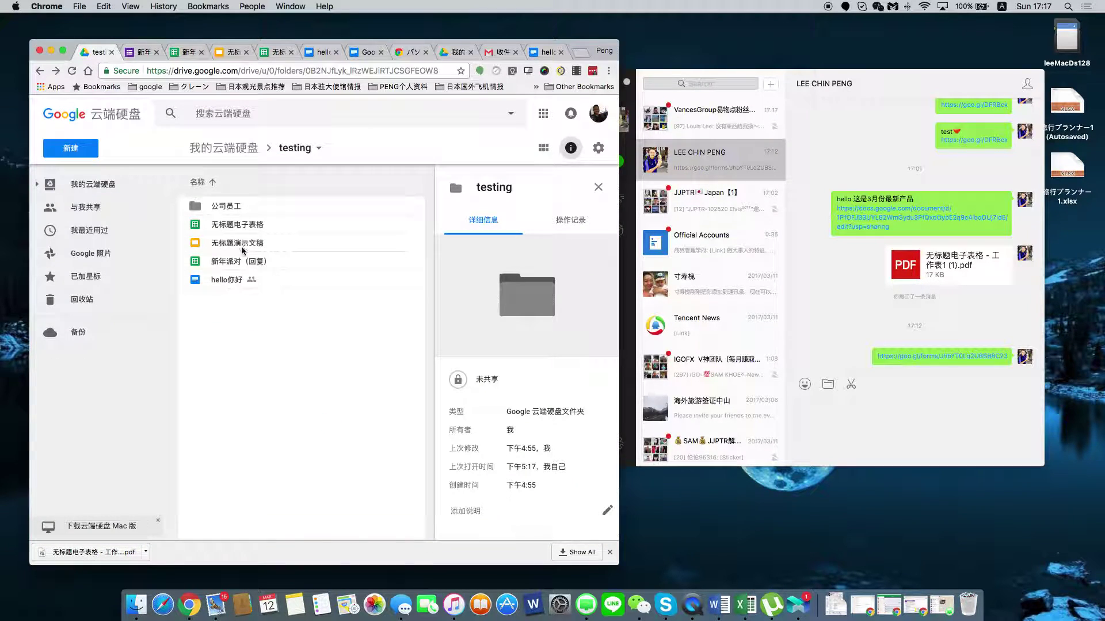
left_click(229, 207)
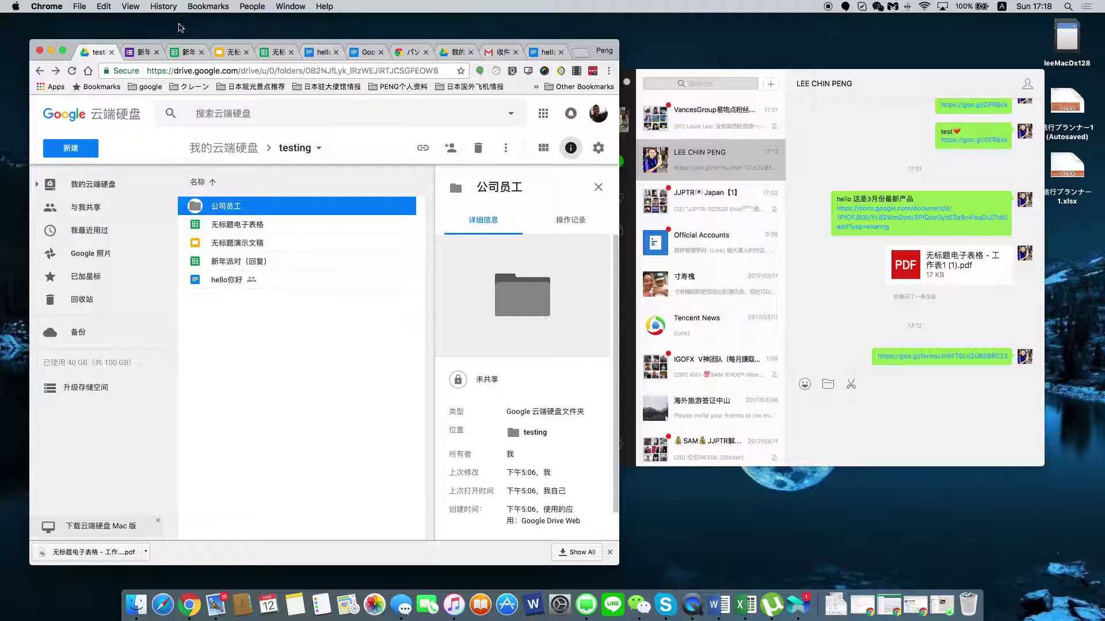
Restore the 新年派对 form from the trash and confirm it reappears in the Drive testing folder.
left_click(150, 54)
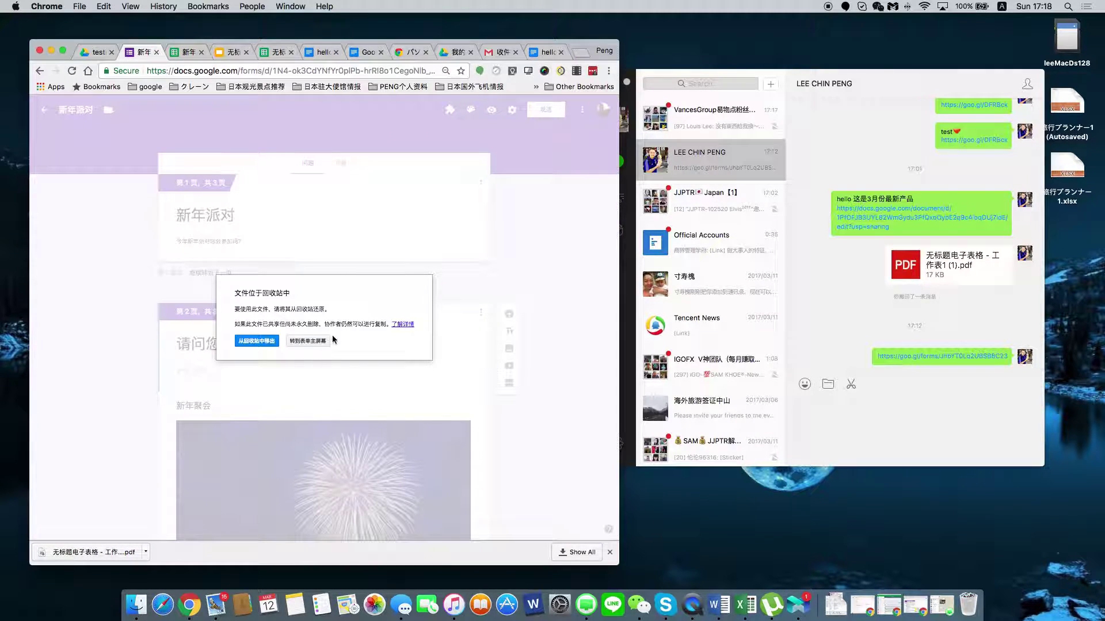
left_click(268, 343)
left_click(96, 51)
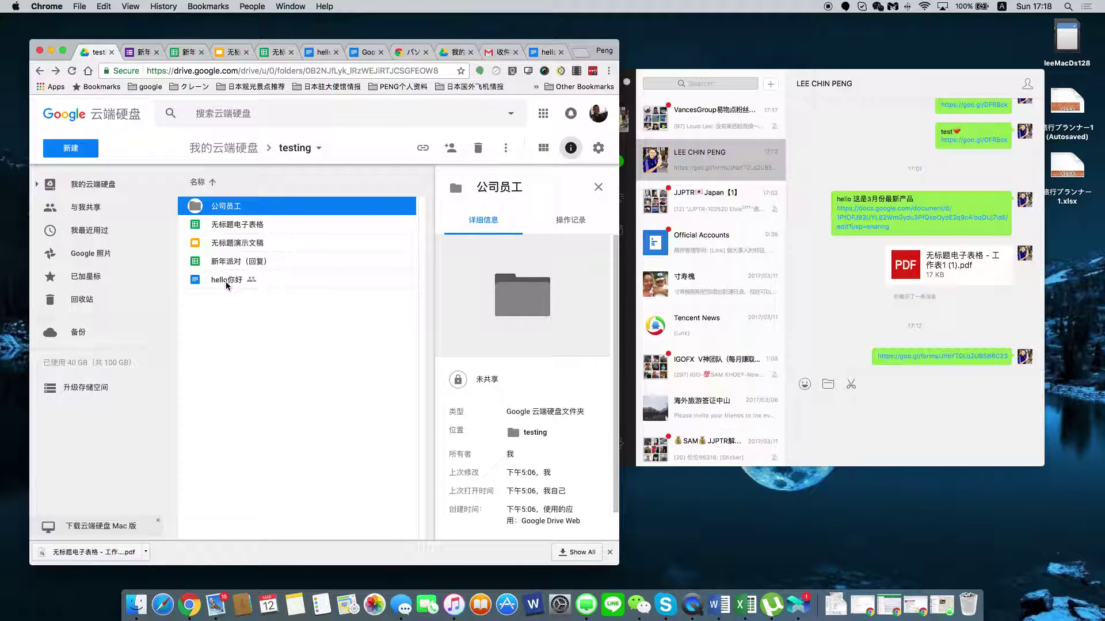
left_click(237, 318)
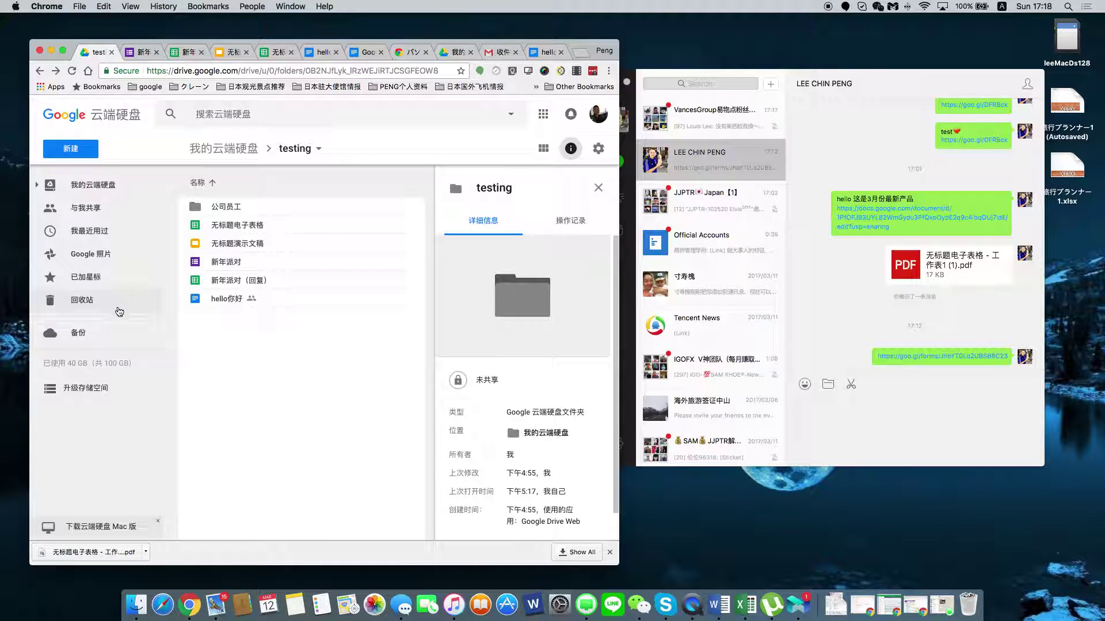
left_click(143, 52)
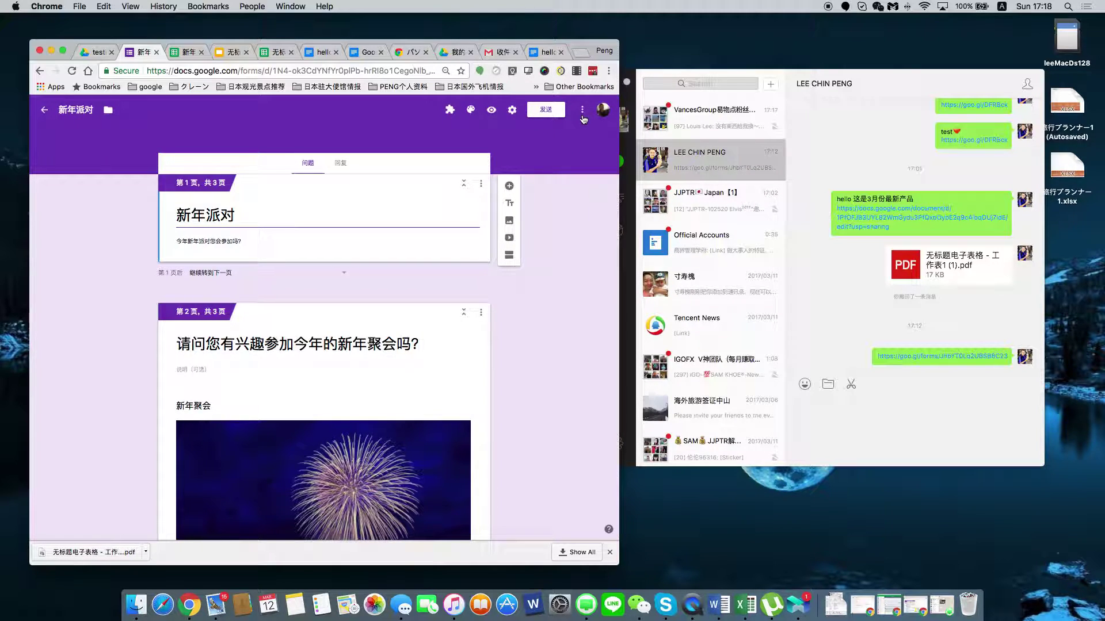
Configure Form Notifications to notify respondents using the 邮箱 email question.
left_click(450, 110)
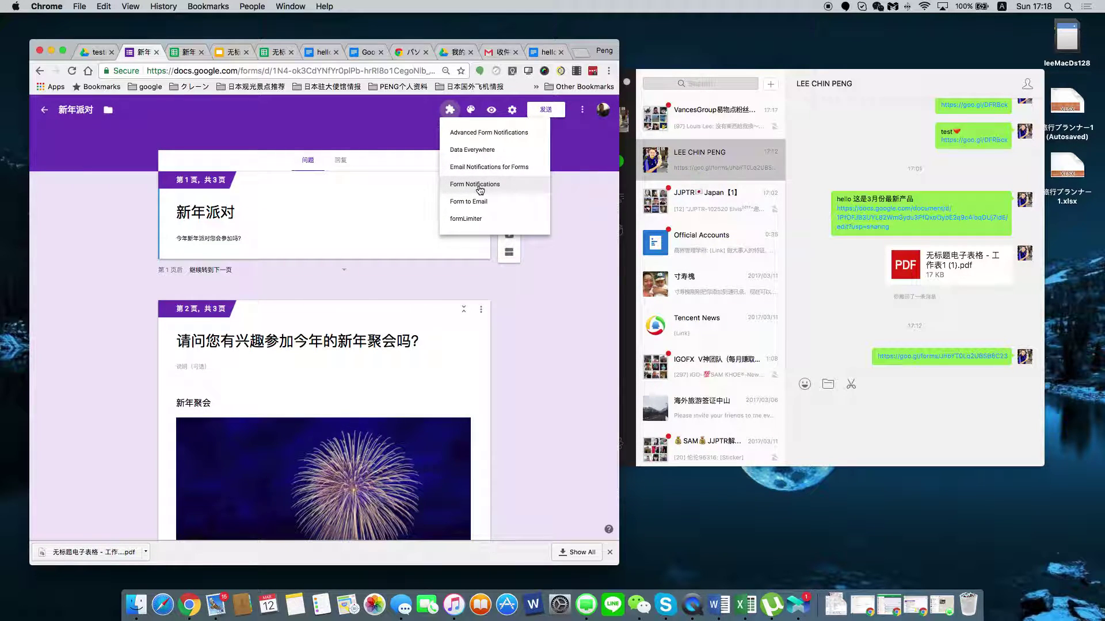
left_click(480, 185)
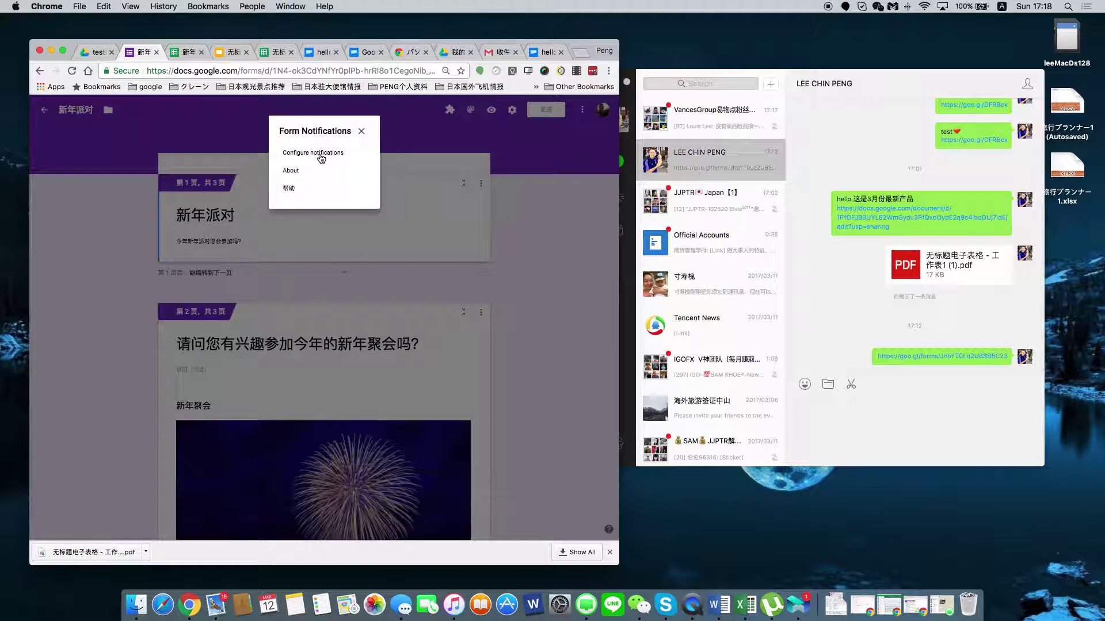
left_click(319, 153)
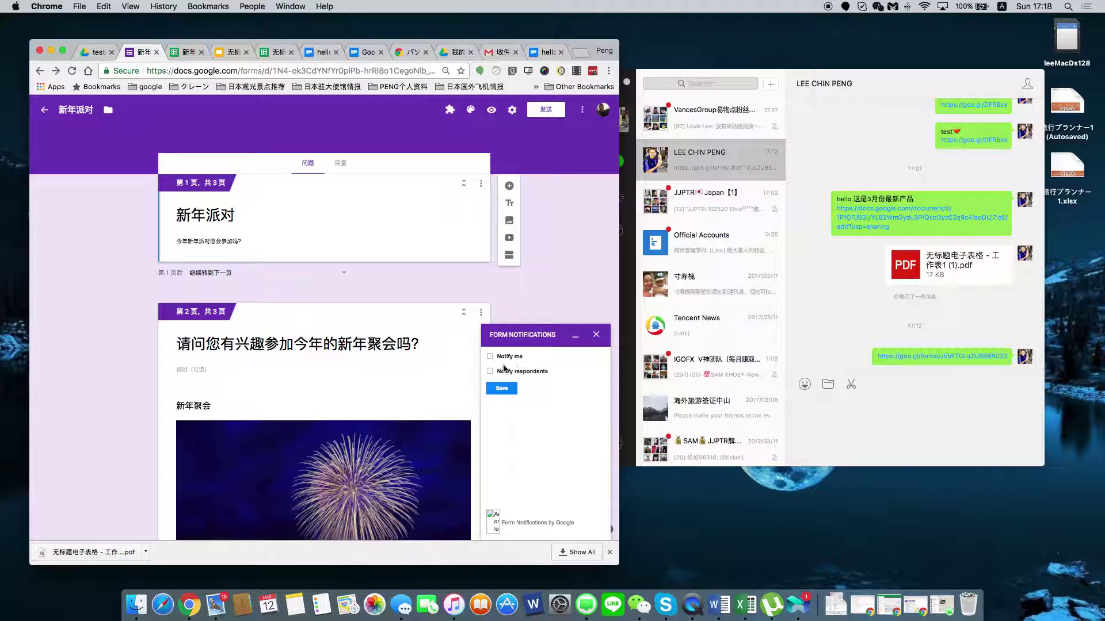
left_click(489, 372)
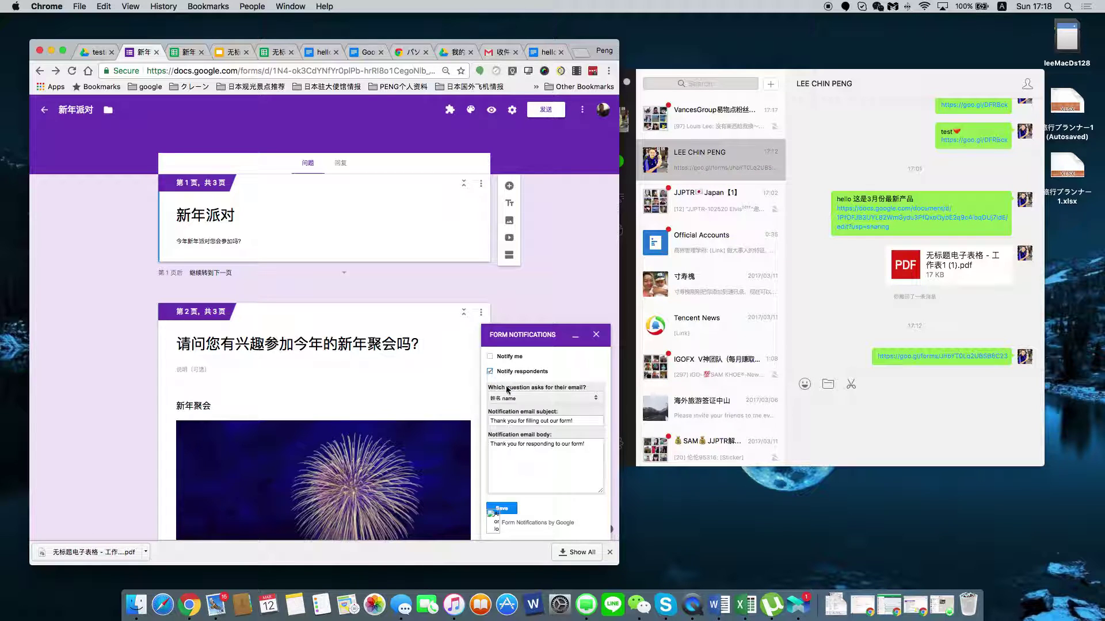
left_click(595, 399)
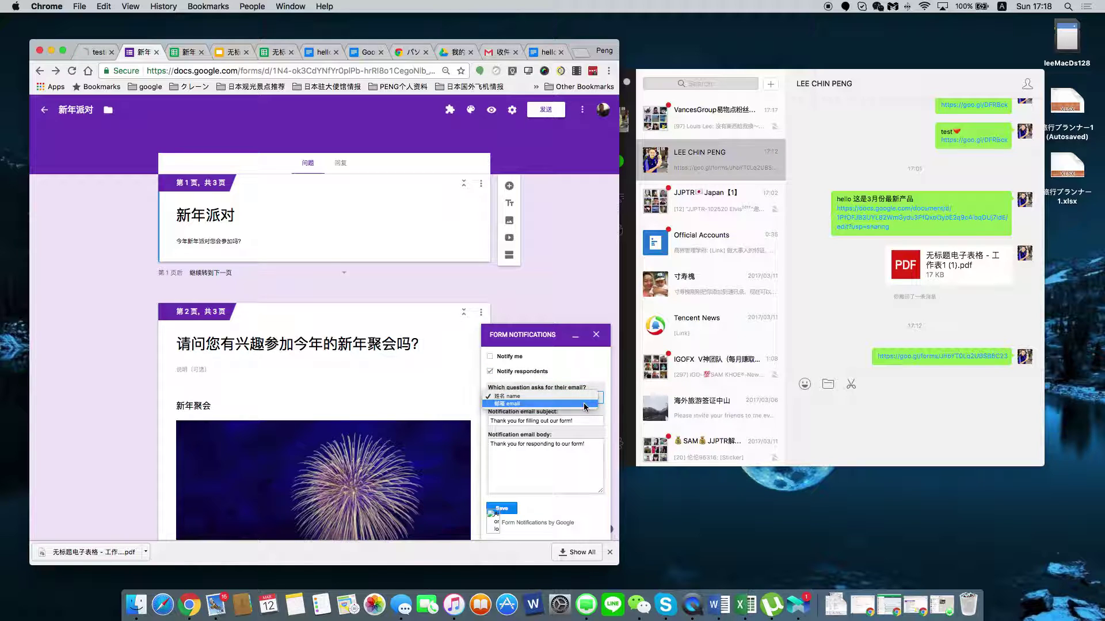
left_click(585, 405)
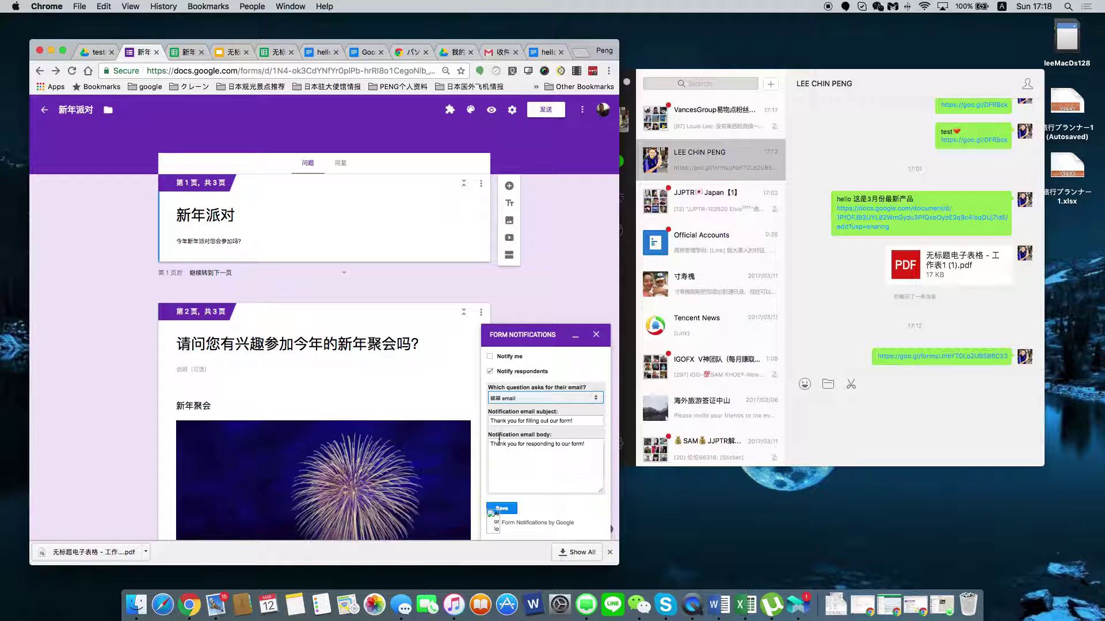
left_click(582, 449)
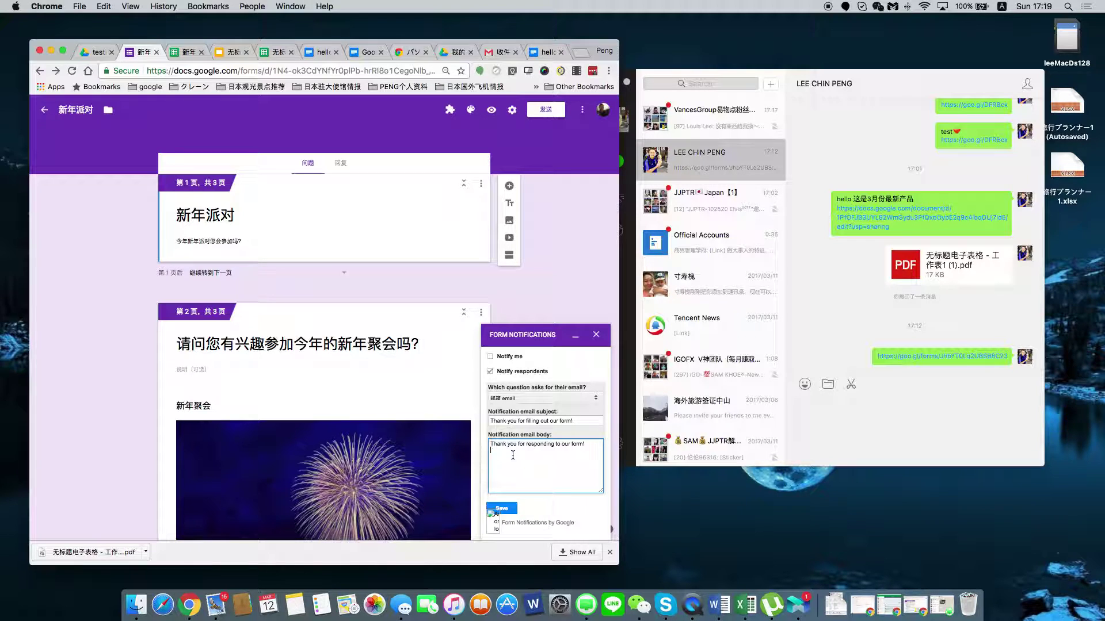
Add an empty line below 'Thank you for responding to our form!' in the notification email body.
key("Return")
Open the hello你好 document and copy its shareable link.
left_click(364, 56)
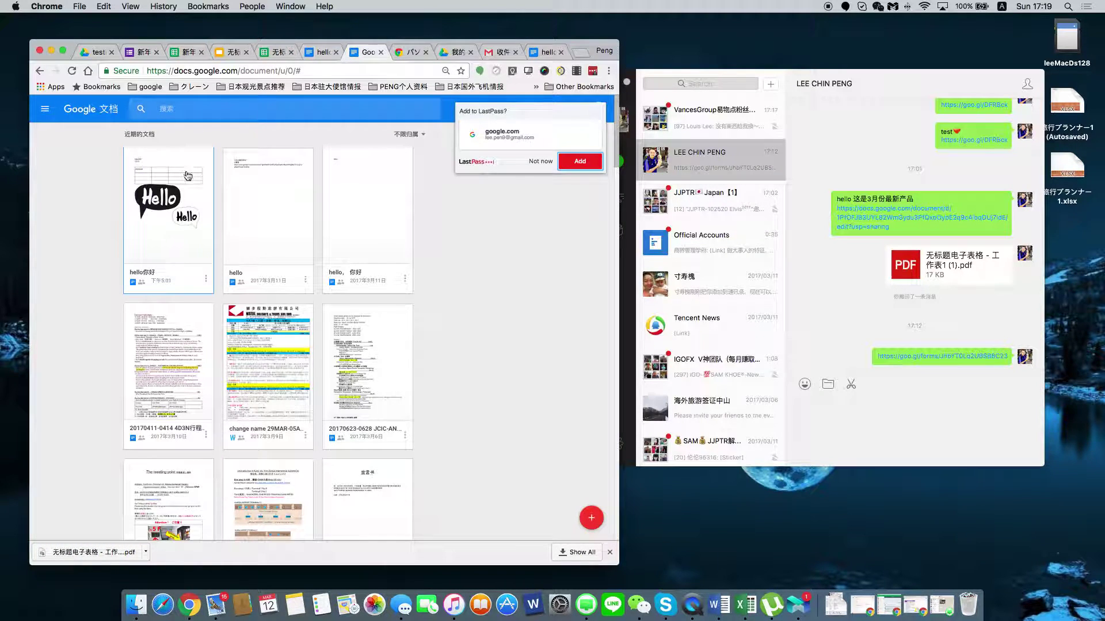
left_click(172, 203)
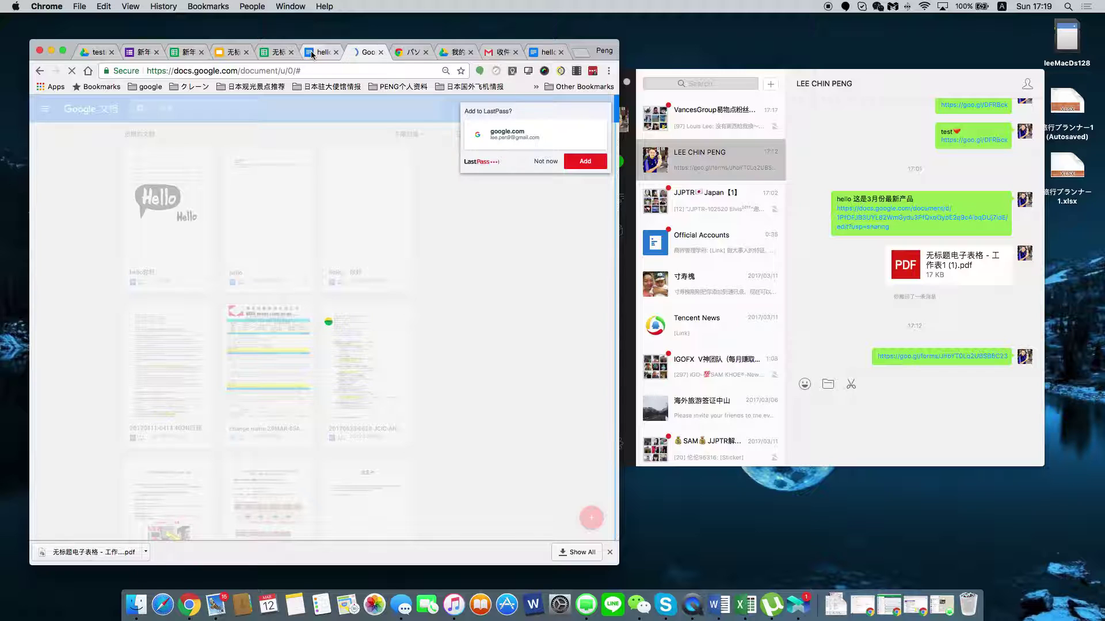
left_click(310, 51)
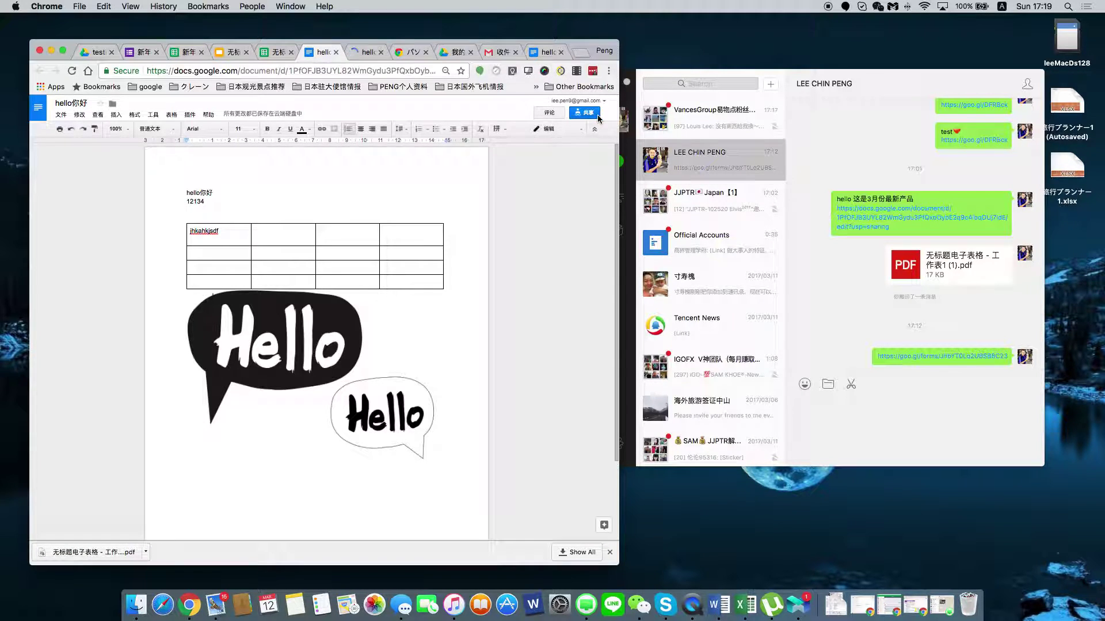
left_click(587, 115)
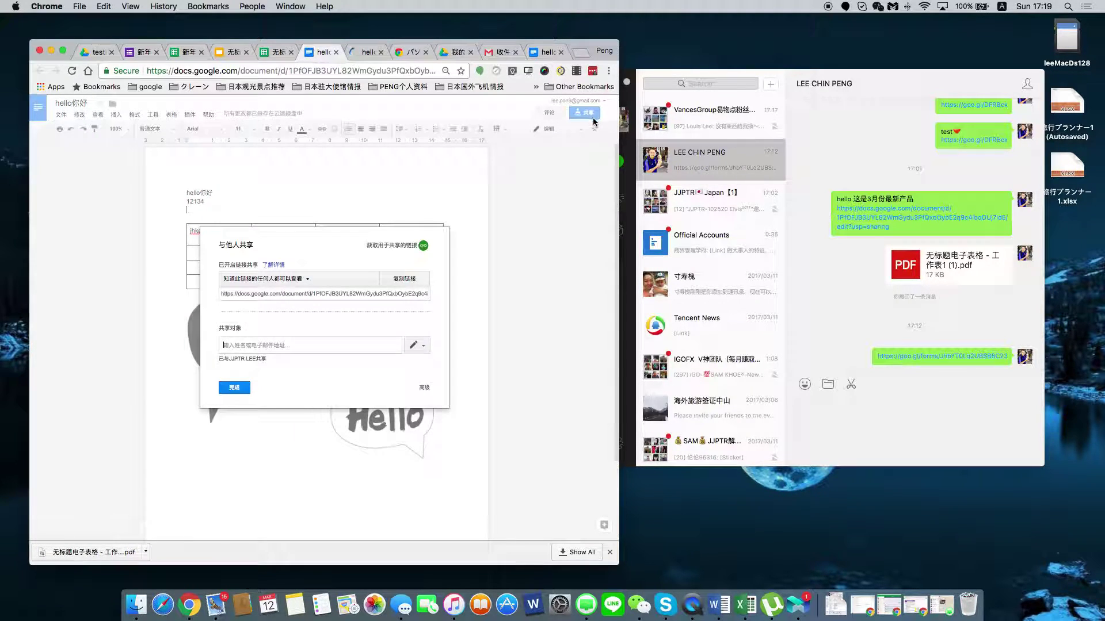
left_click(425, 247)
left_click(406, 283)
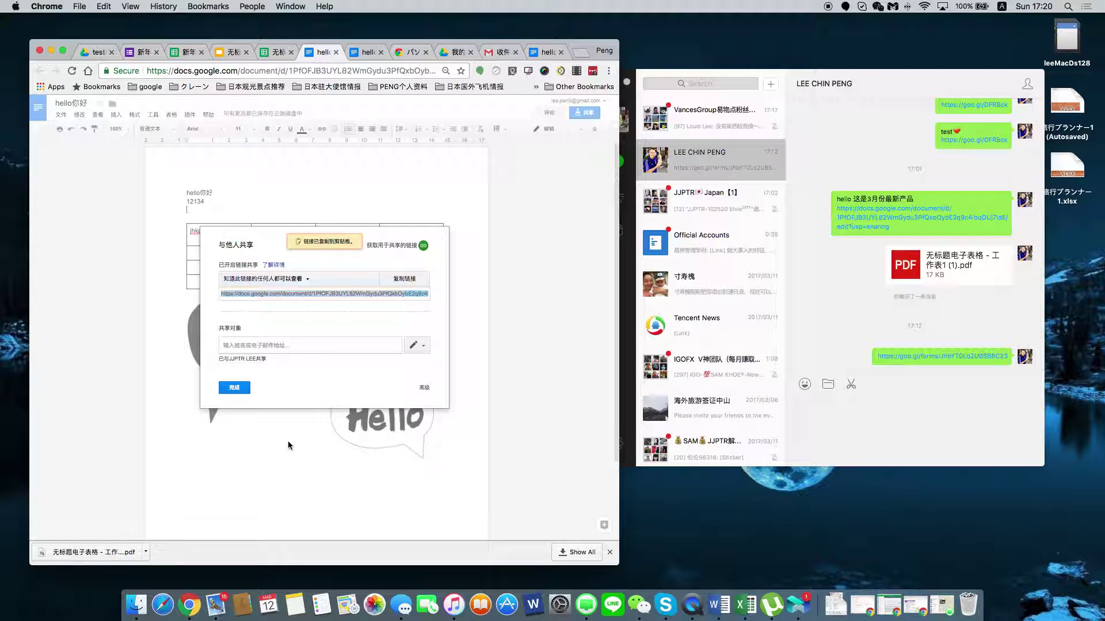
left_click(400, 279)
left_click(233, 389)
Paste the share link on a new line below the second Hello image.
left_click(236, 488)
left_click(460, 481)
double_click(461, 480)
key("Return")
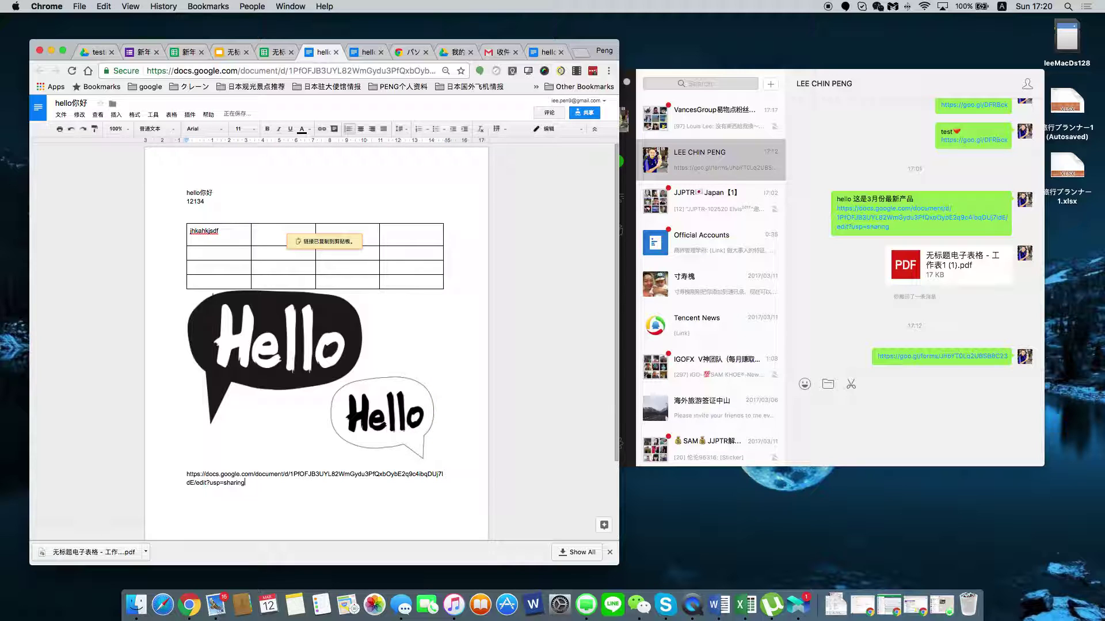
left_click(589, 50)
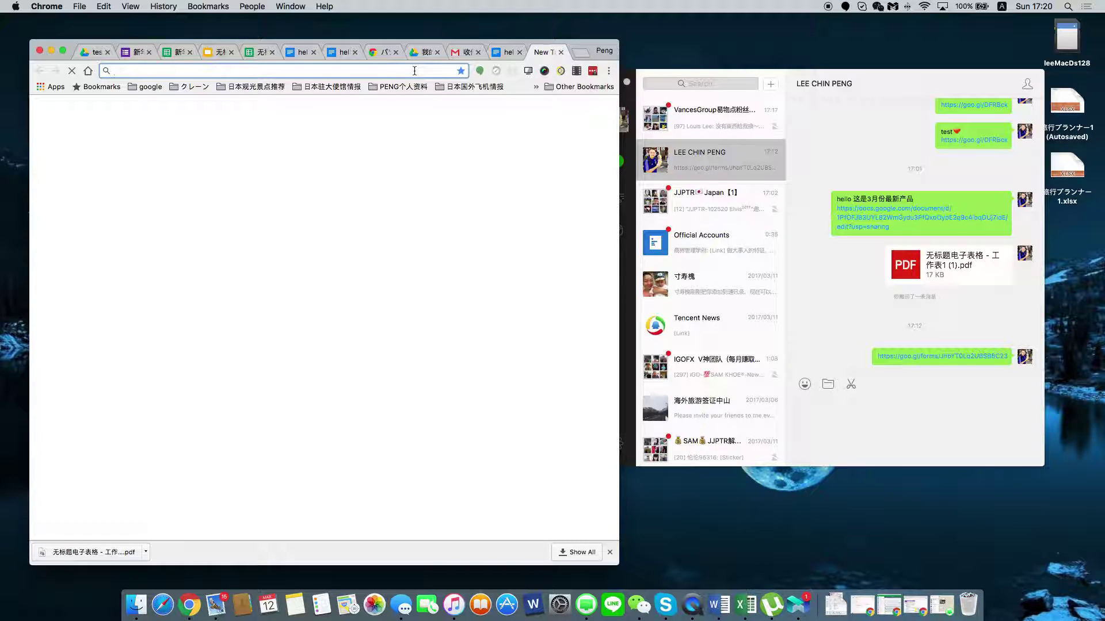
type("google ")
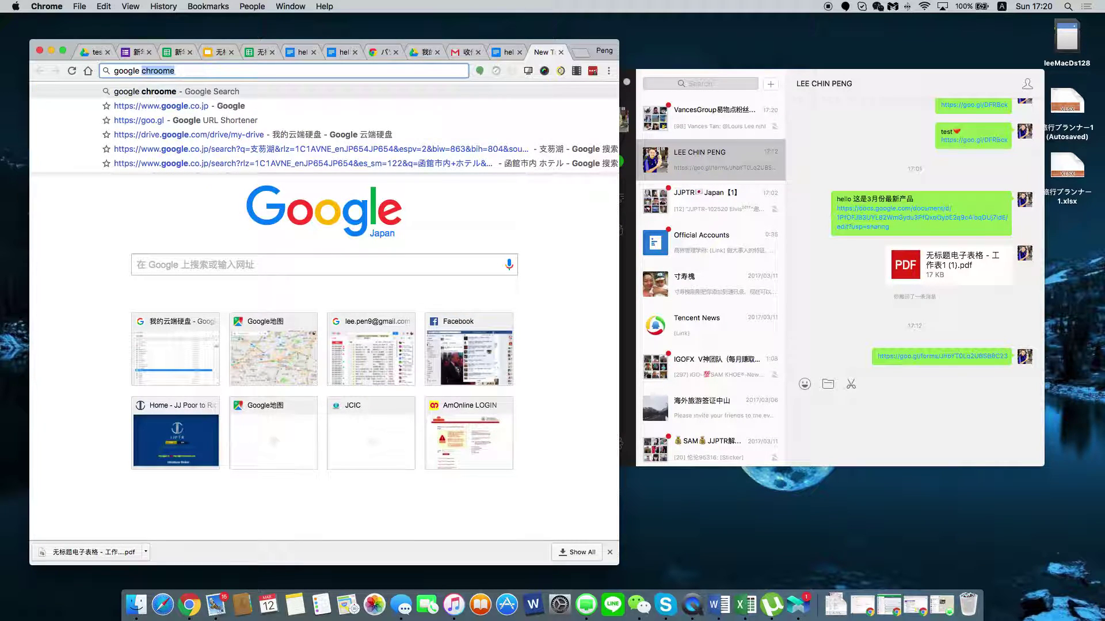
type("url")
key("Delete")
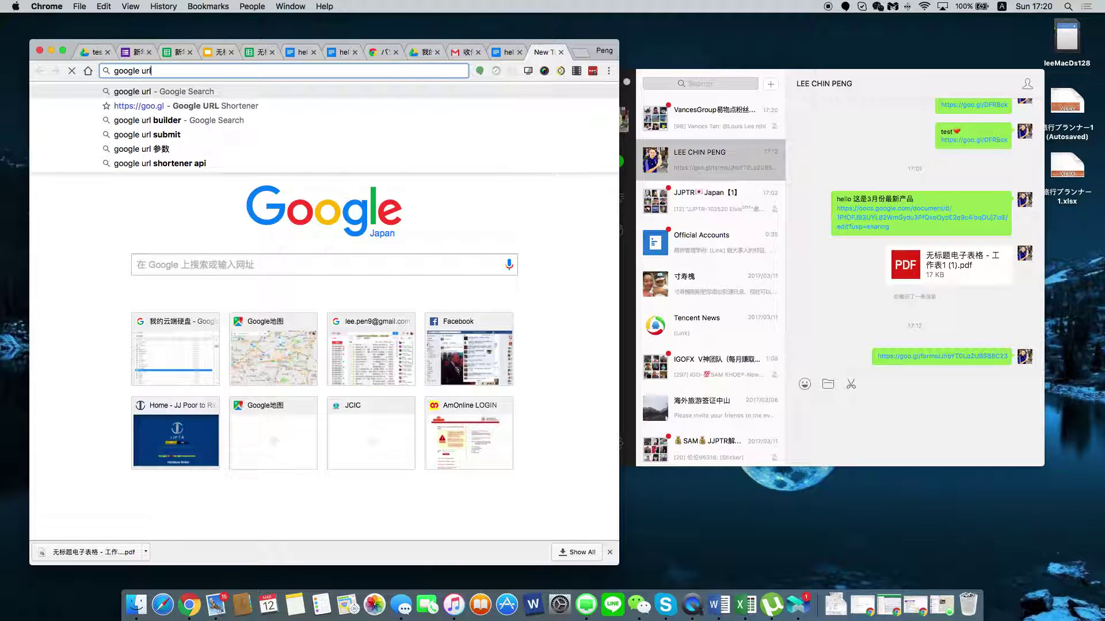
left_click(230, 109)
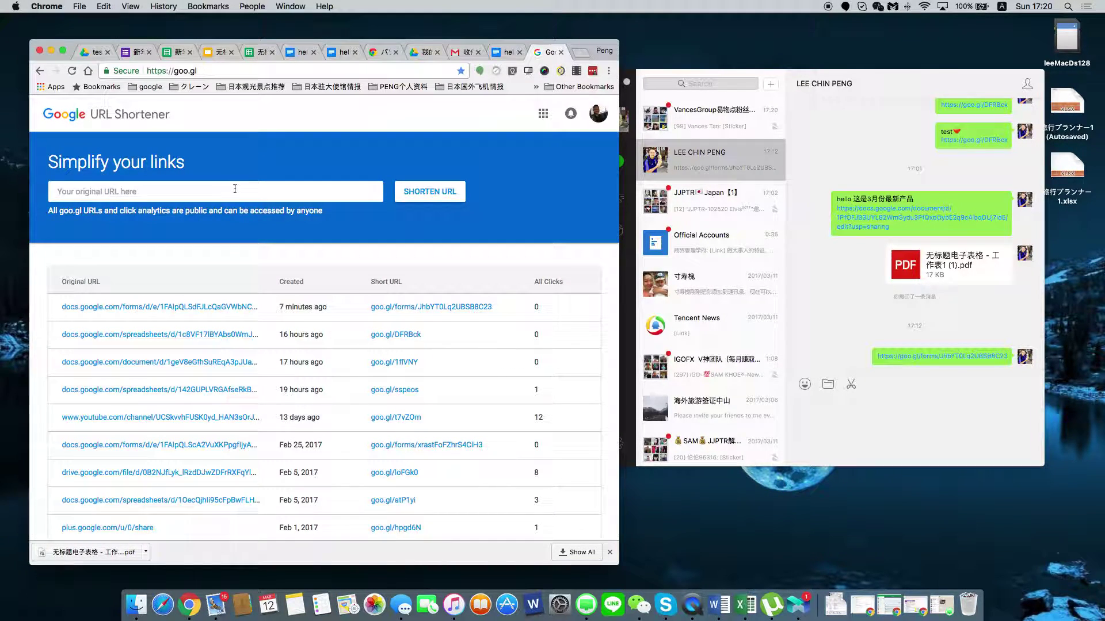
left_click(455, 199)
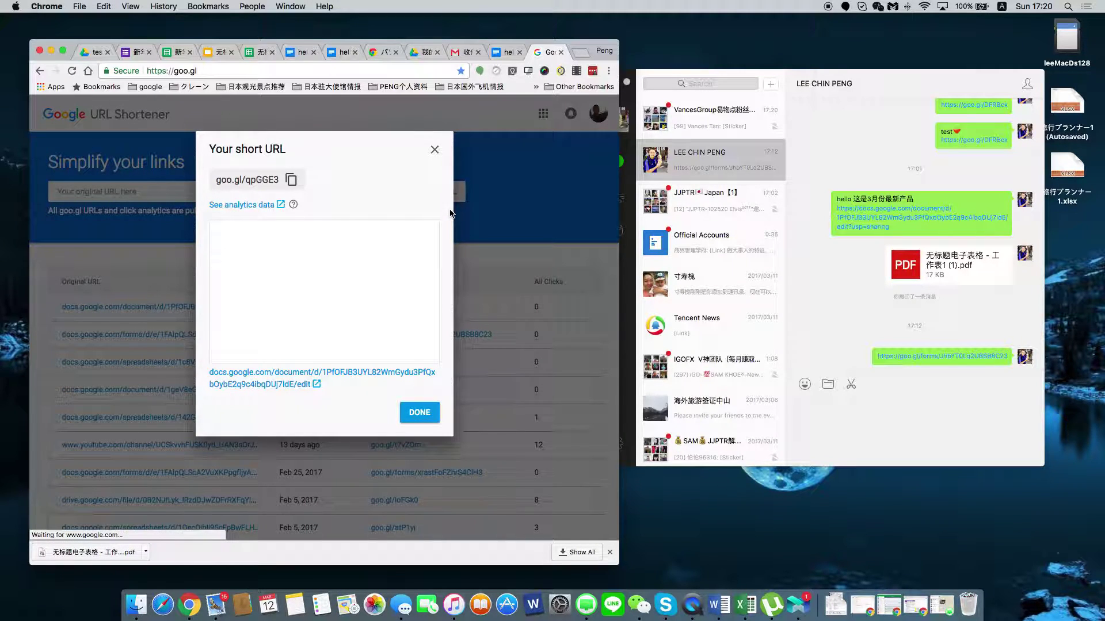
left_click(291, 180)
left_click(419, 410)
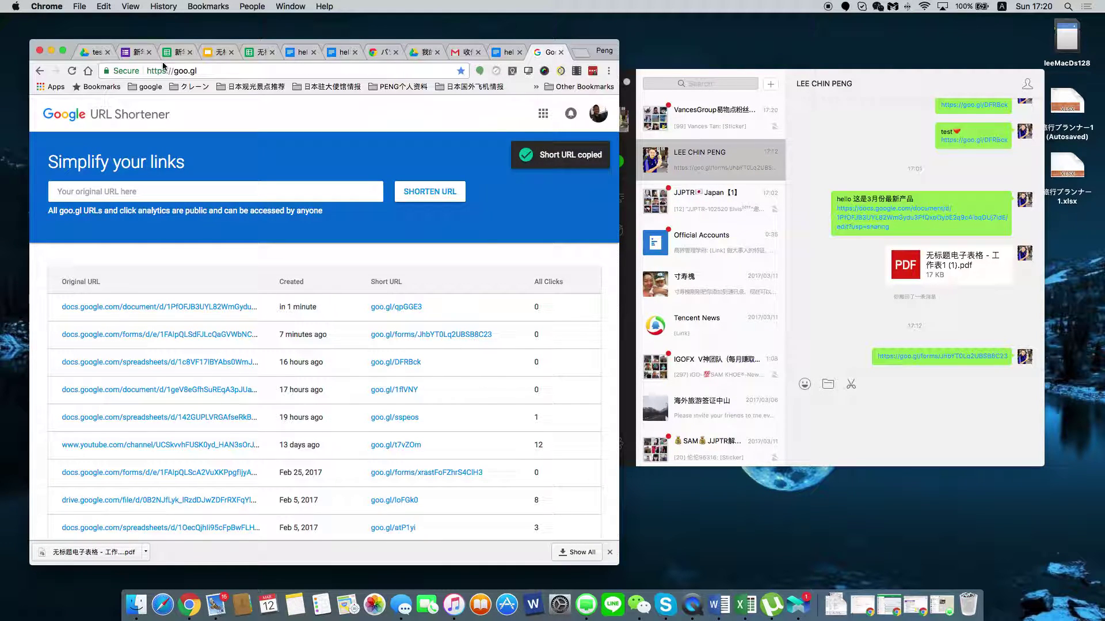
left_click(133, 53)
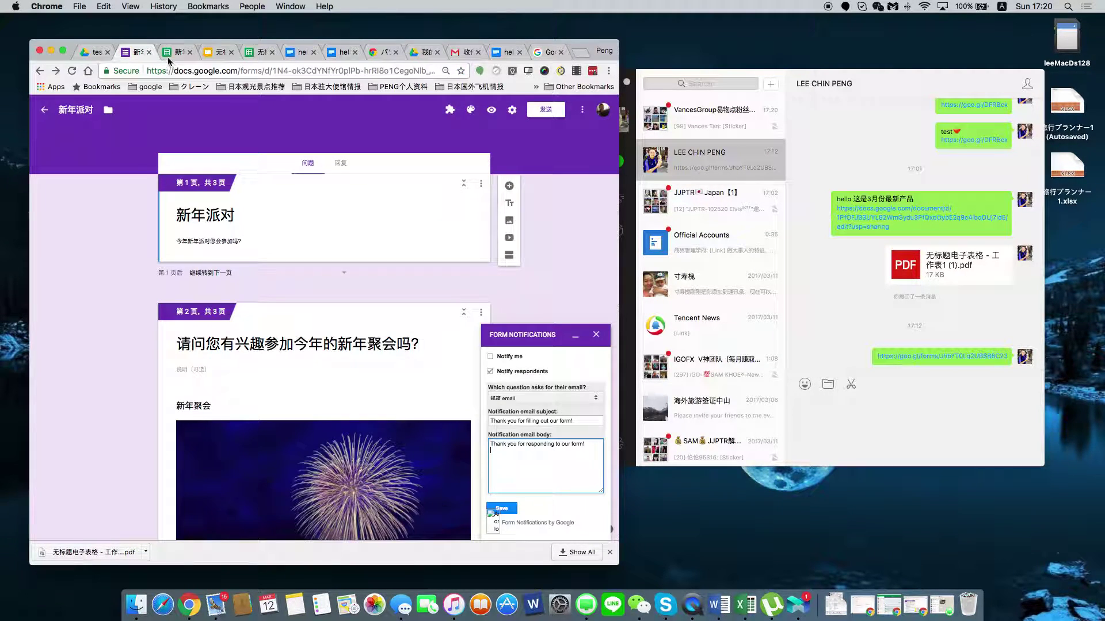
left_click(174, 52)
left_click(133, 52)
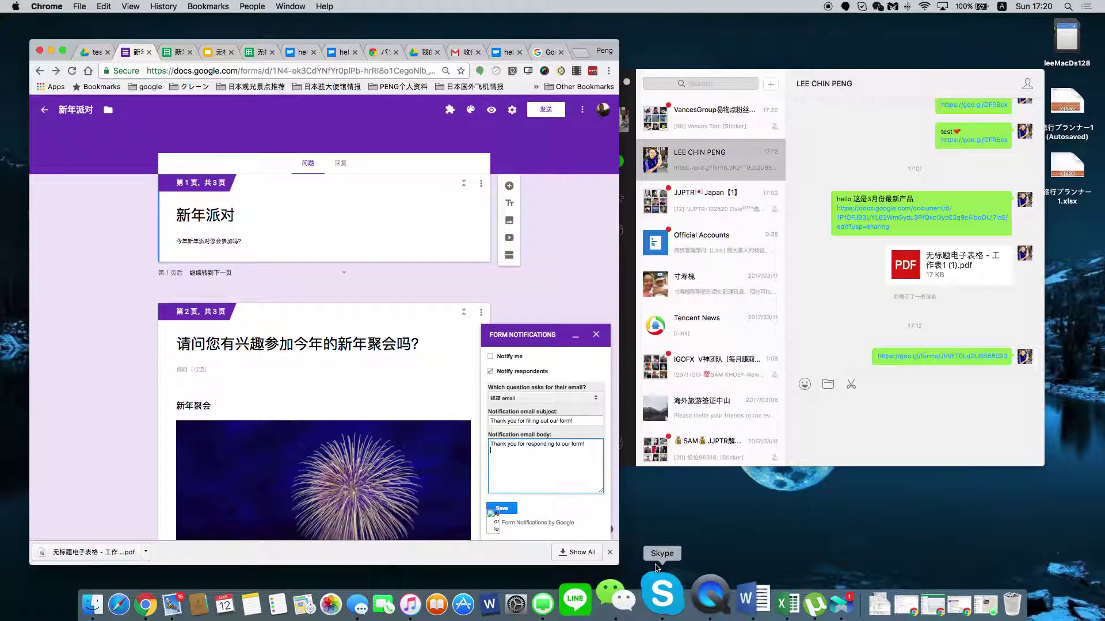
left_click(534, 466)
key("Return")
key("super+v")
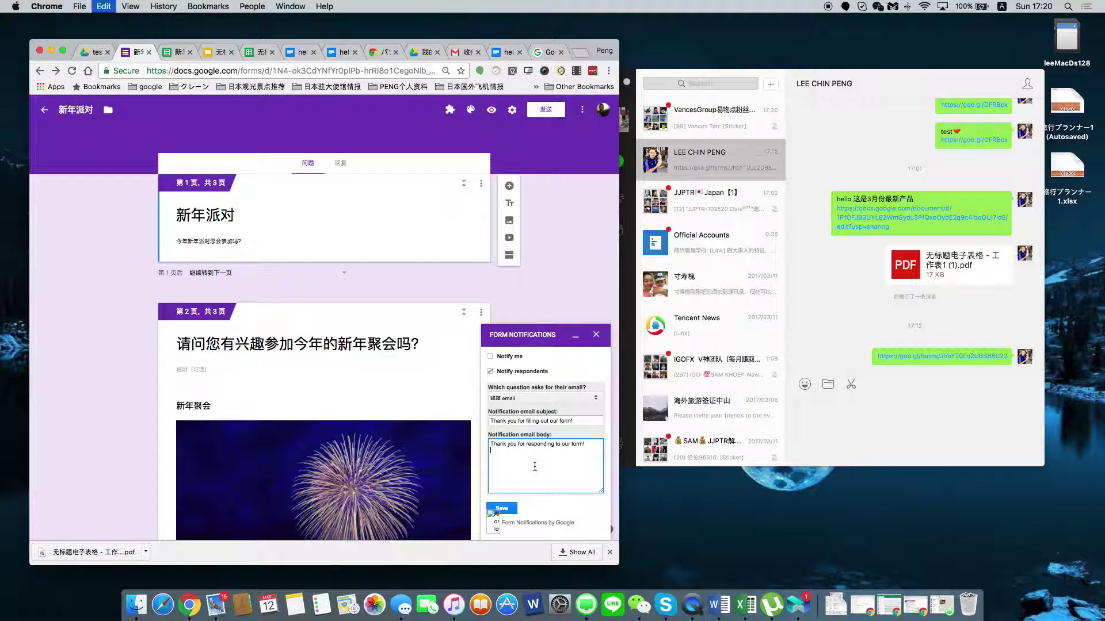
Add the line 公司3月份新产品 above the short link using Pinyin input.
left_click(491, 451)
key("Return")
key("Return")
type("gong")
key("BackSpace")
key("BackSpace")
key("BackSpace")
key("BackSpace")
key("ctrl+space")
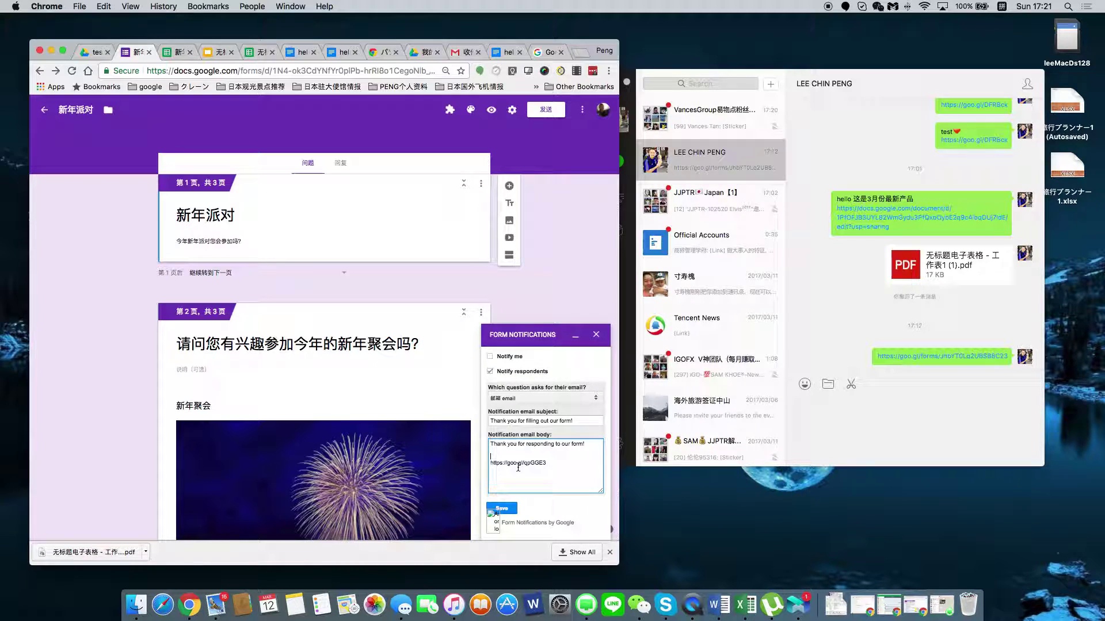
type("公司")
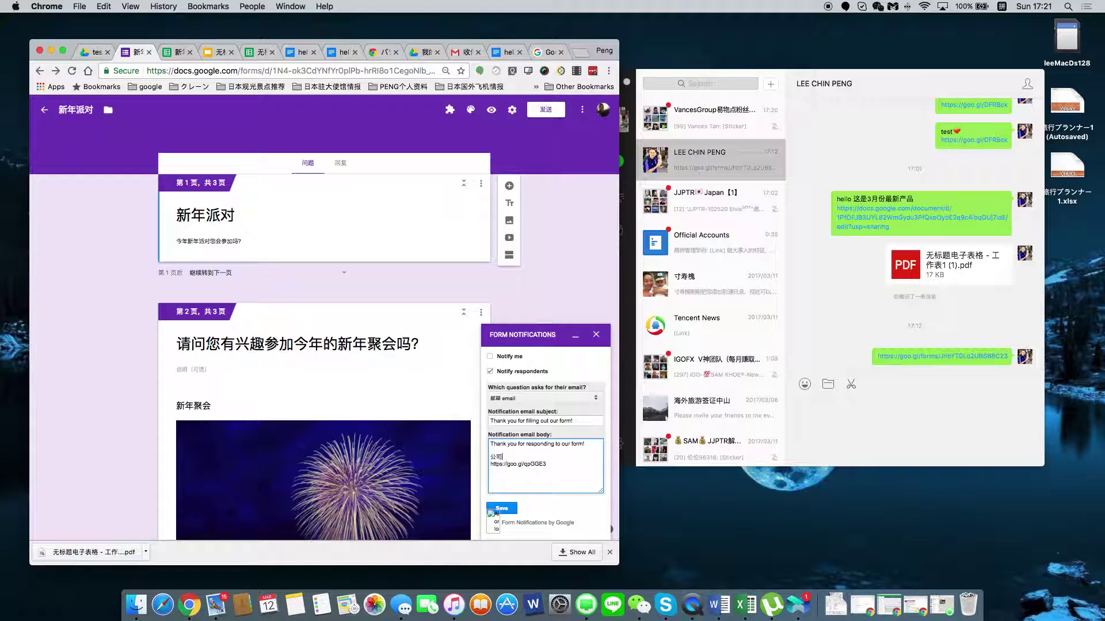
type("3月份x")
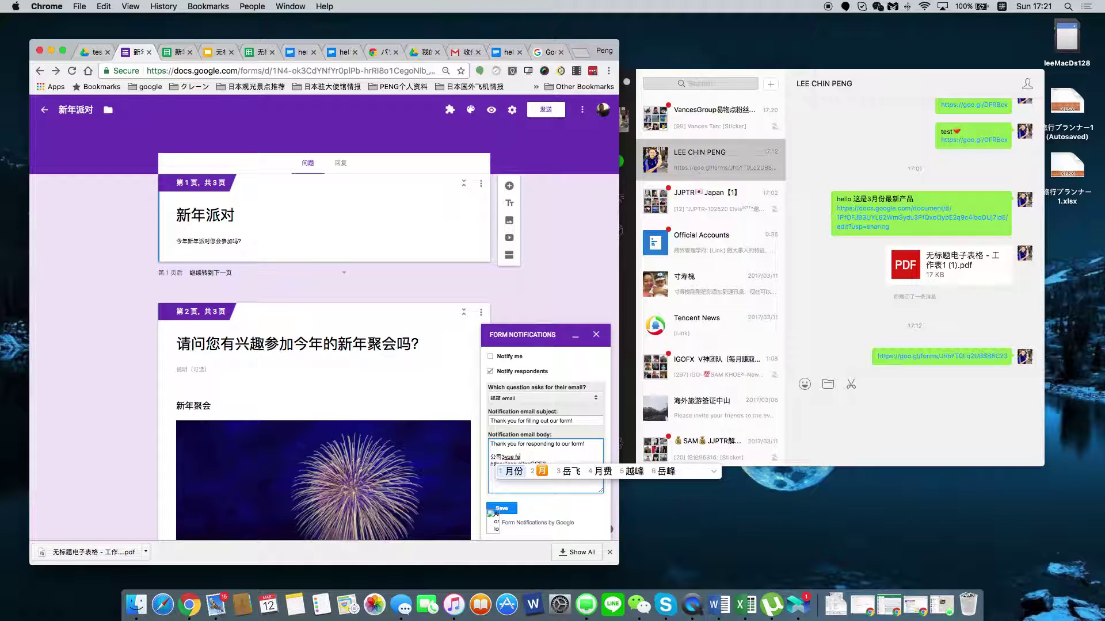
type("in")
key("space")
type("chanpin")
key("space")
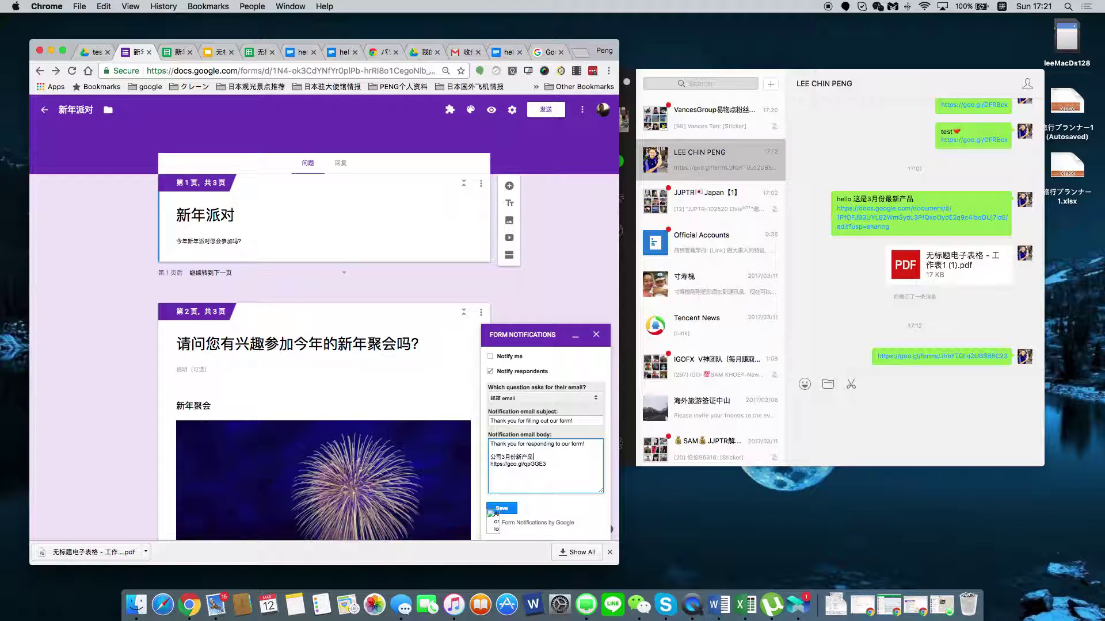
Change the form title to XXX公司的新年派对.
left_click(176, 215)
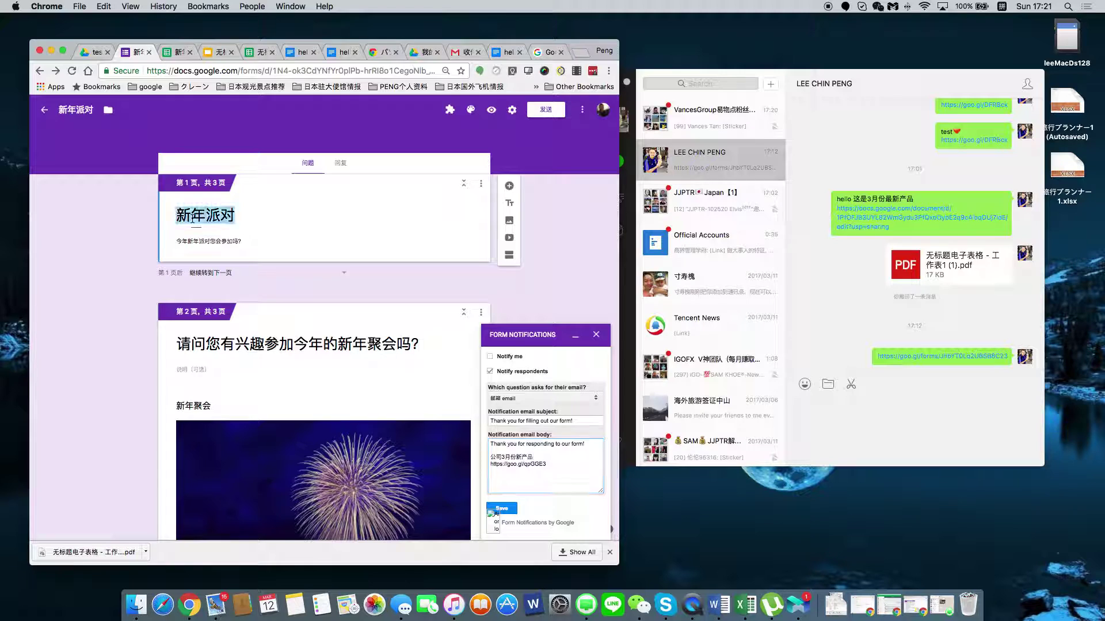
type("gongs")
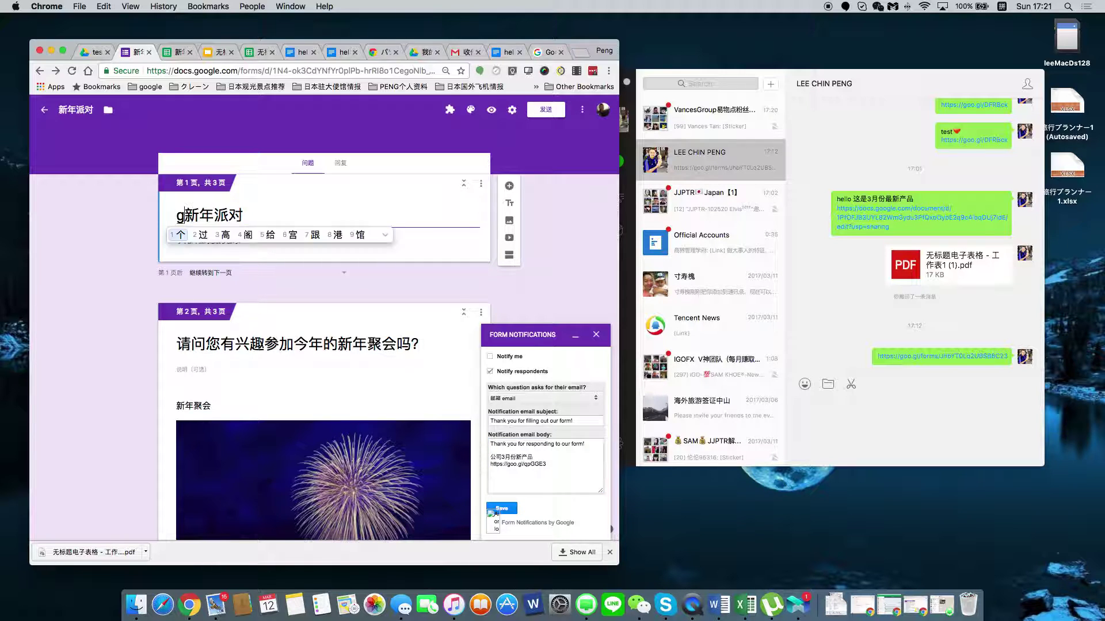
key("space")
type("d")
key("space")
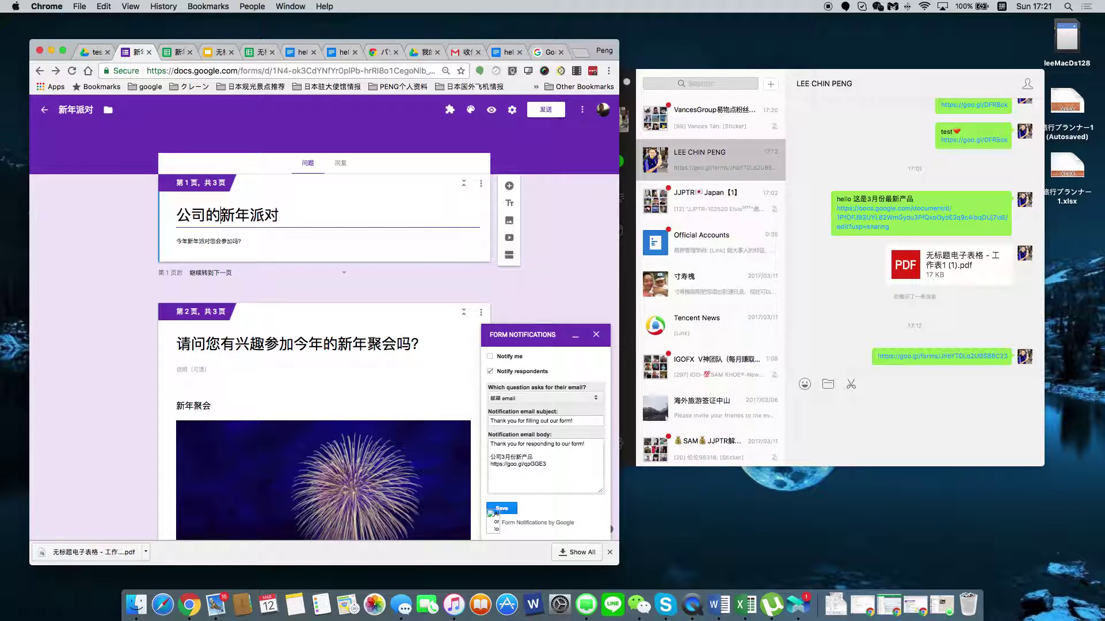
type("xinian")
key("space")
key("BackSpace")
key("BackSpace")
left_click(178, 215)
type("XXX")
left_click(478, 288)
Save the Form Notifications settings and reload the form page.
left_click(556, 475)
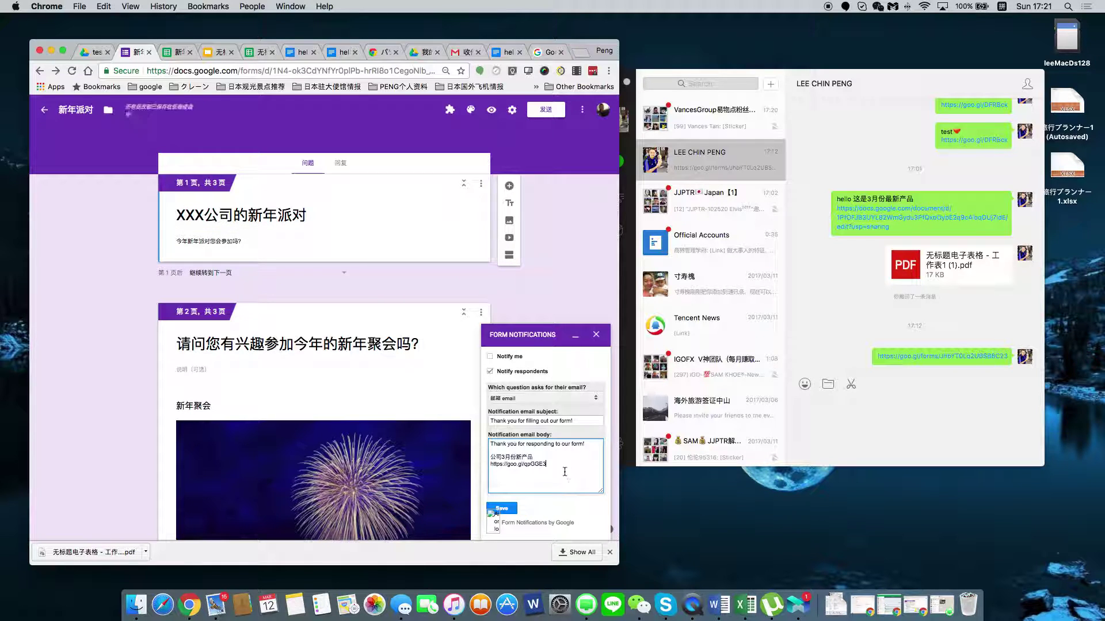
left_click(516, 509)
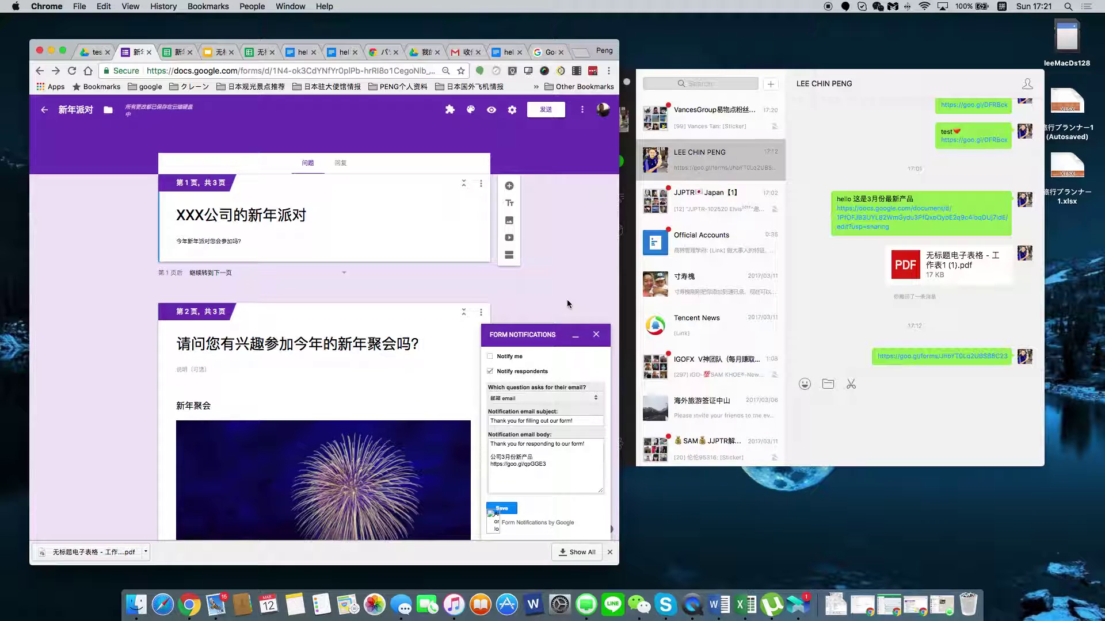
left_click(72, 70)
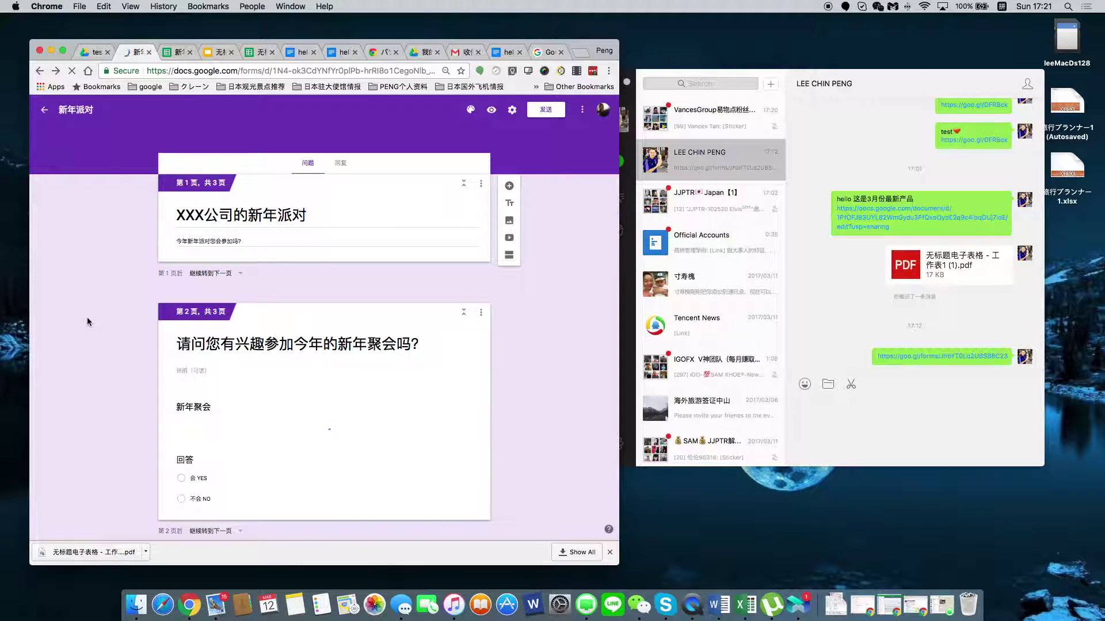
left_click(176, 53)
left_click(134, 51)
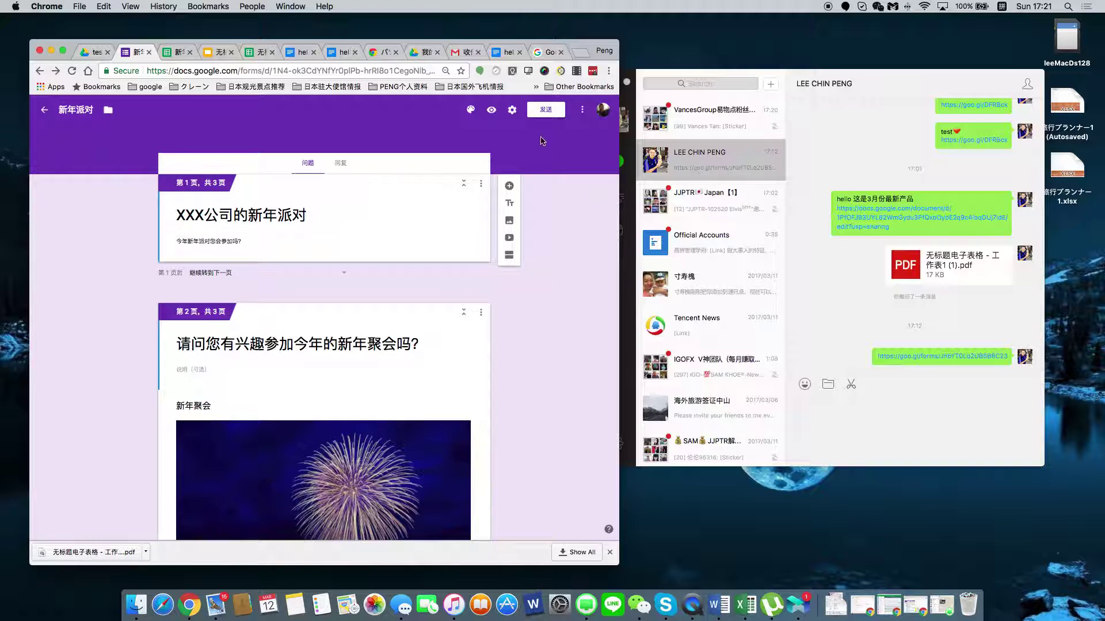
Preview the live form and answer 会 YES to attending the party.
left_click(491, 110)
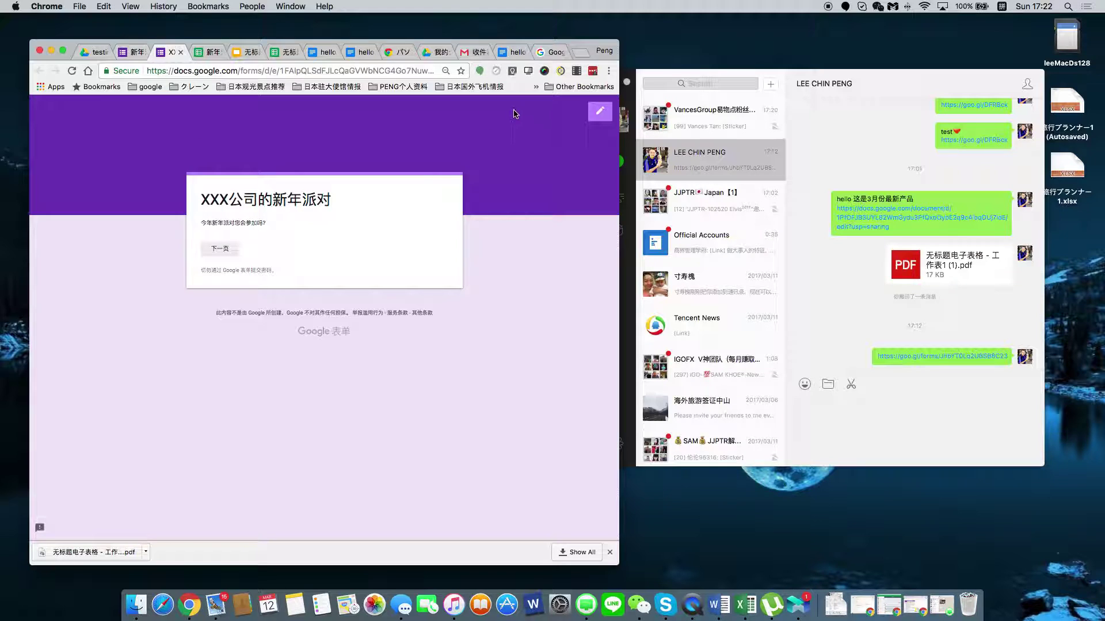
left_click(221, 250)
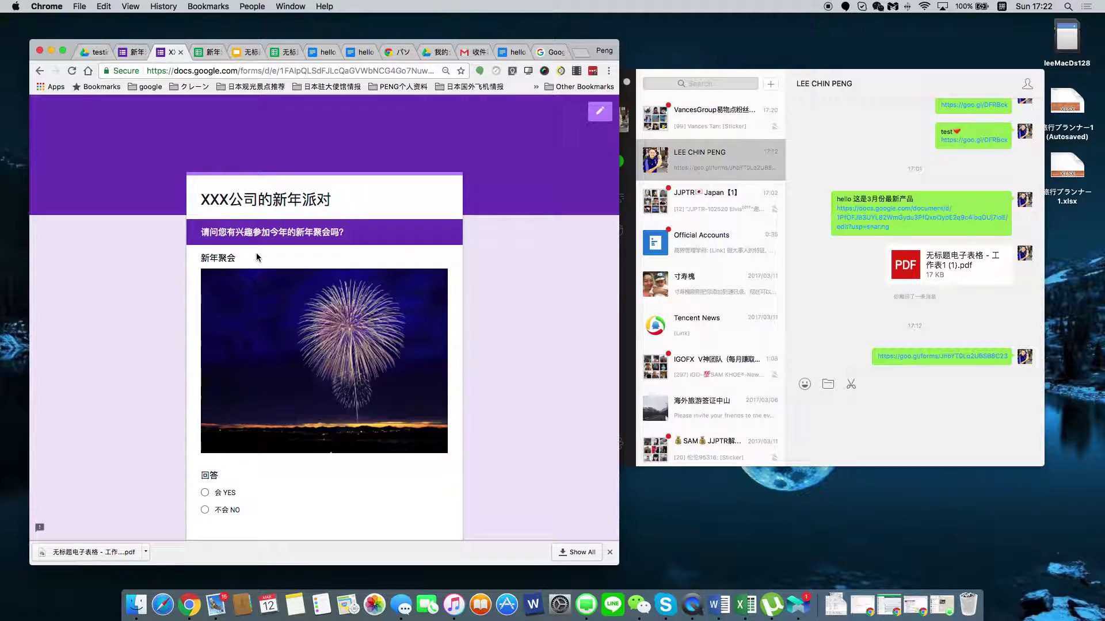
scroll(259, 334, "down", 3)
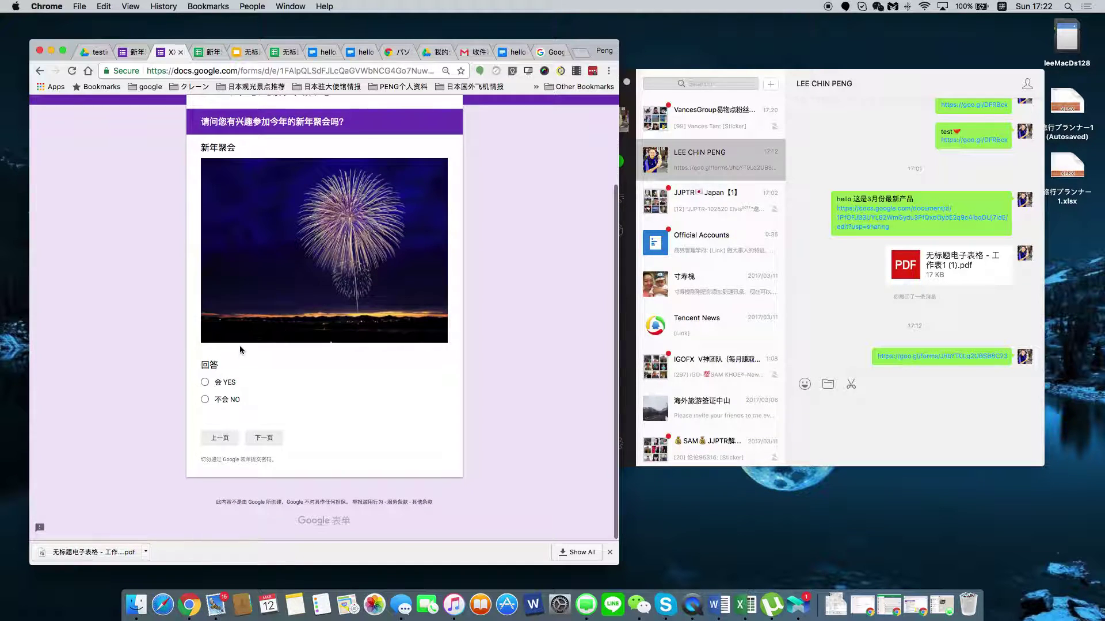
left_click(205, 384)
left_click(263, 438)
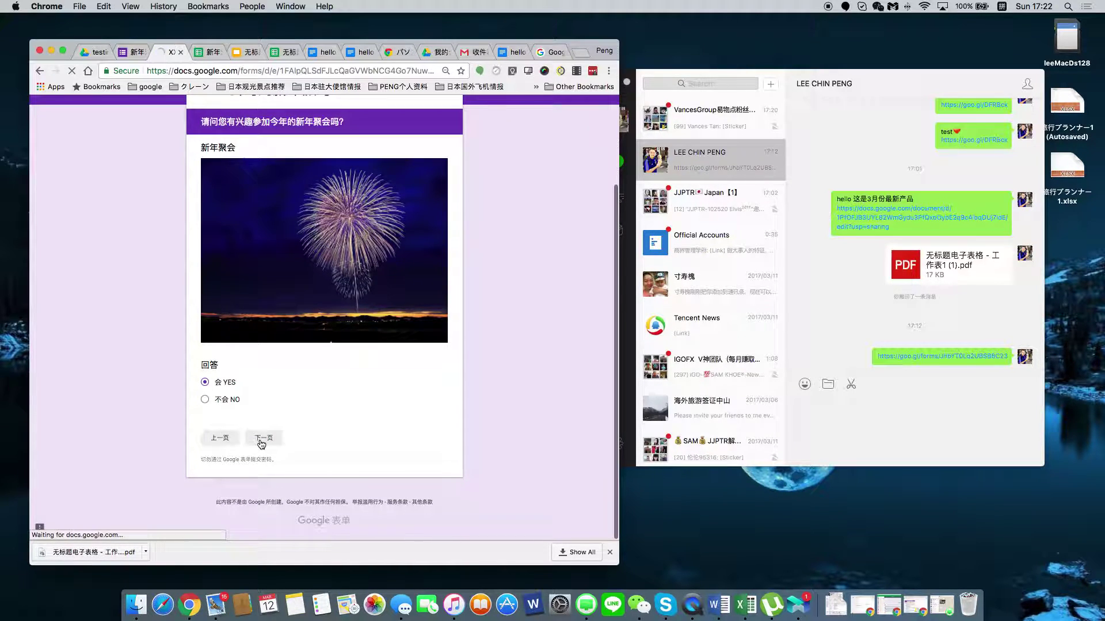
Fill in the respondent's name and e-mail, submit, and view the responses spreadsheet.
left_click(240, 280)
type("lee")
key("Return")
type("san")
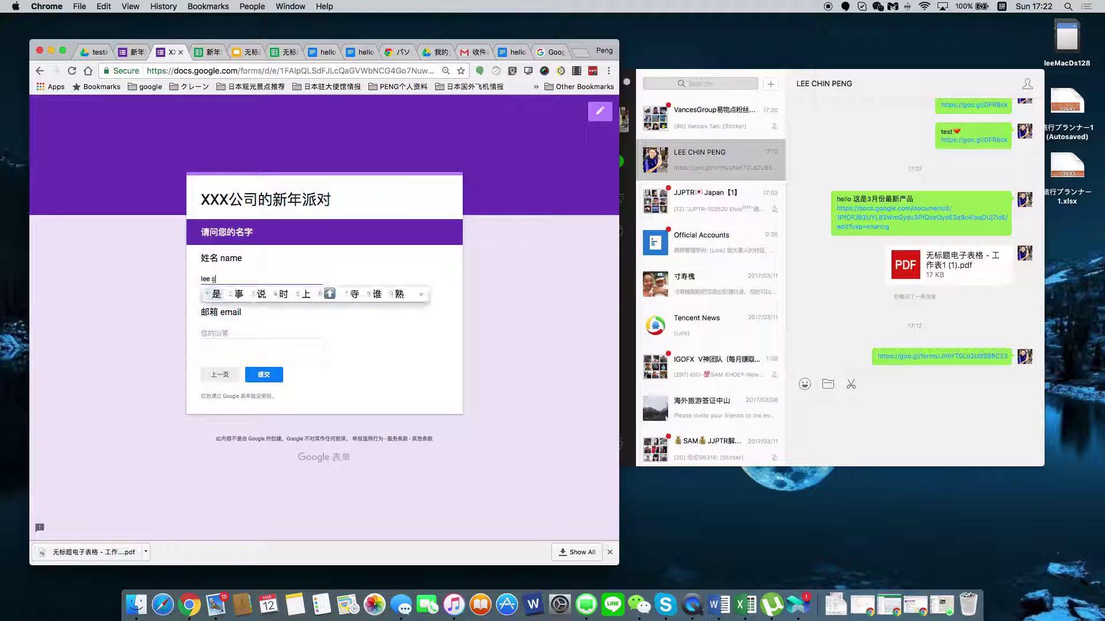
key("Return")
left_click(282, 330)
type("le e")
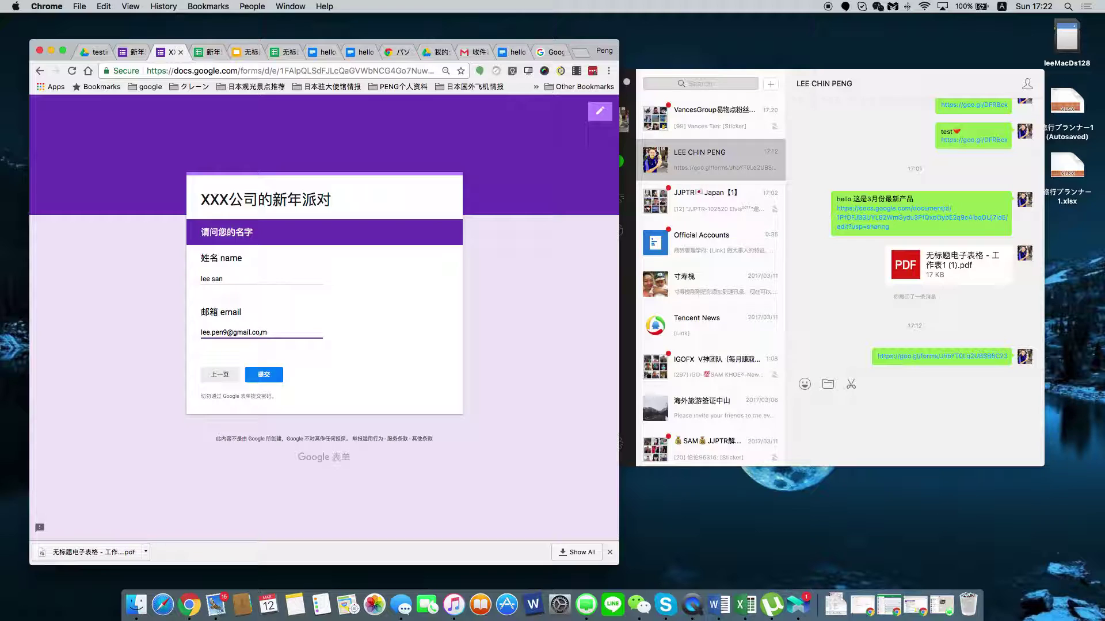
left_click(264, 374)
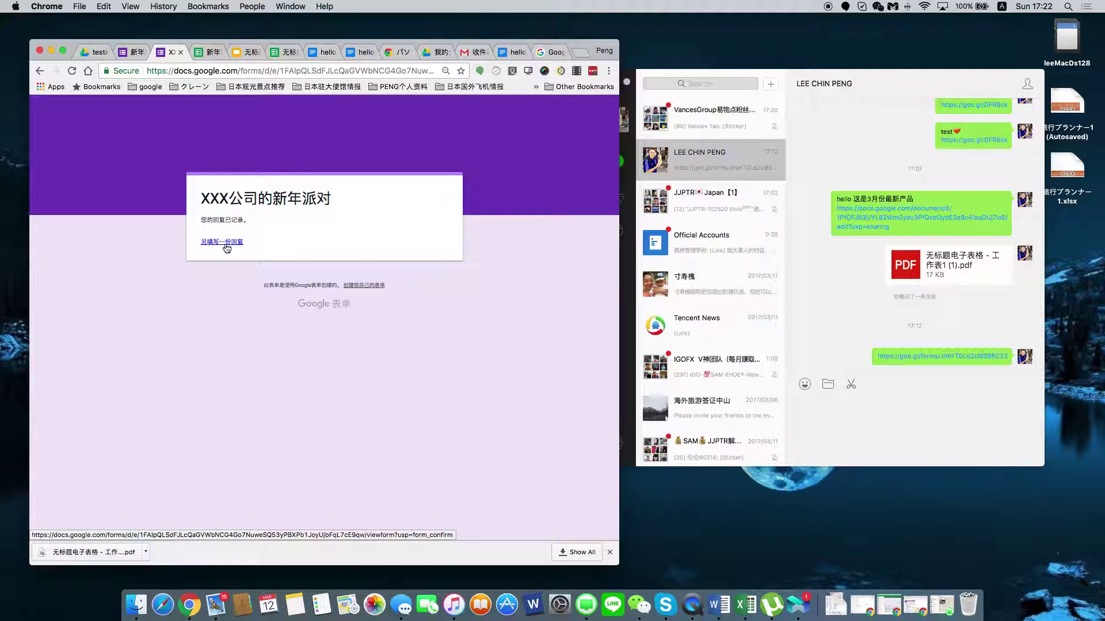
left_click(202, 53)
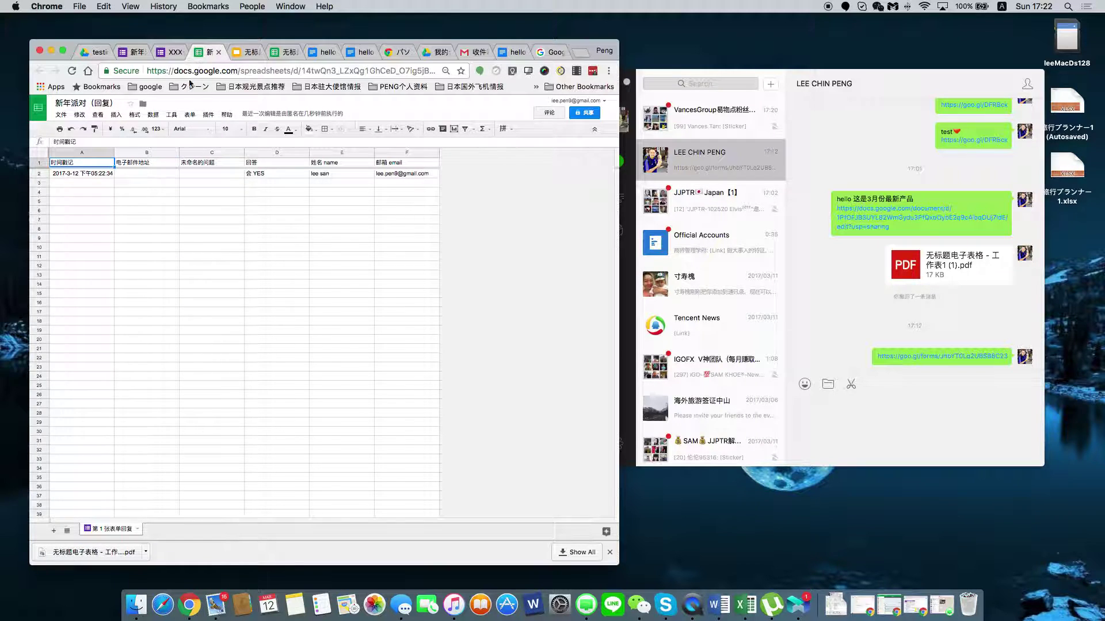
Check the new response's answer in D2 and e-mail in F2 of 新年派对（回复）.
left_click(58, 103)
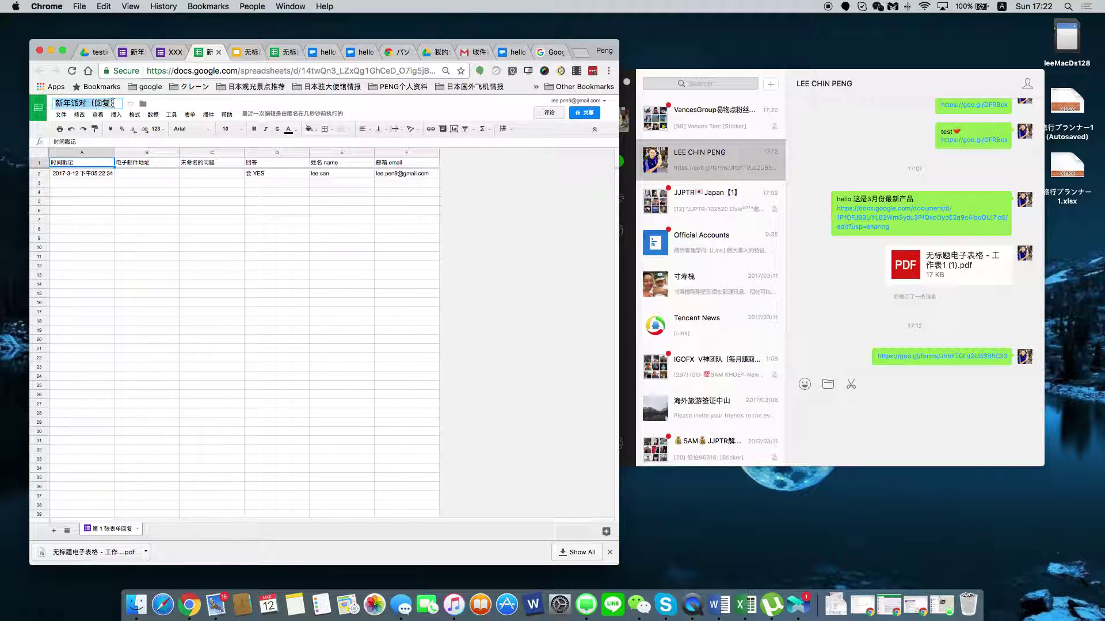
left_click(95, 52)
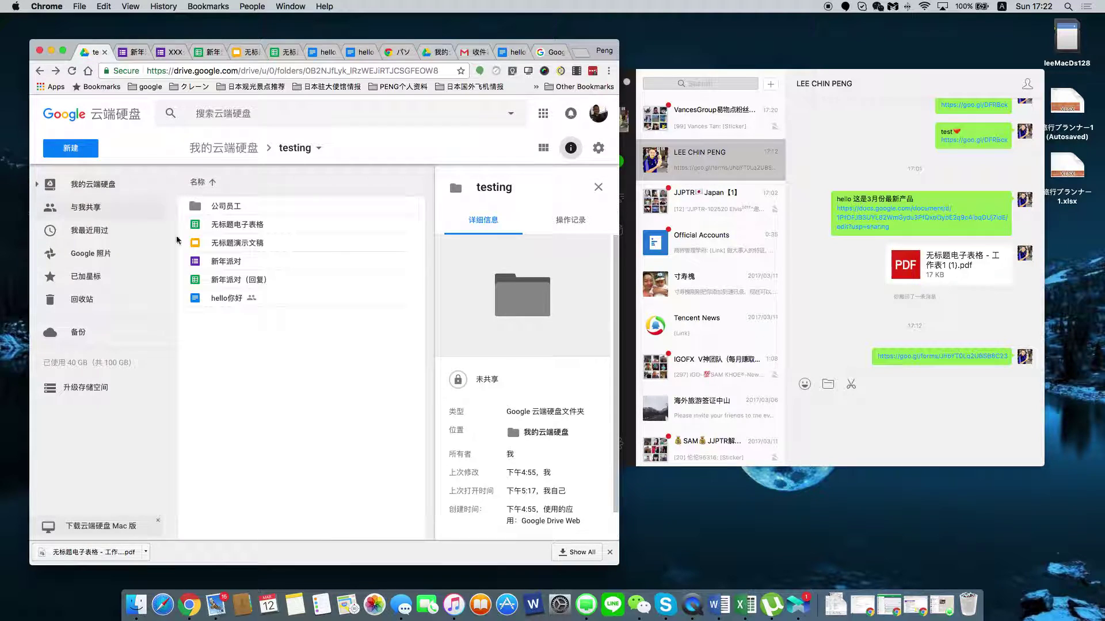
left_click(206, 51)
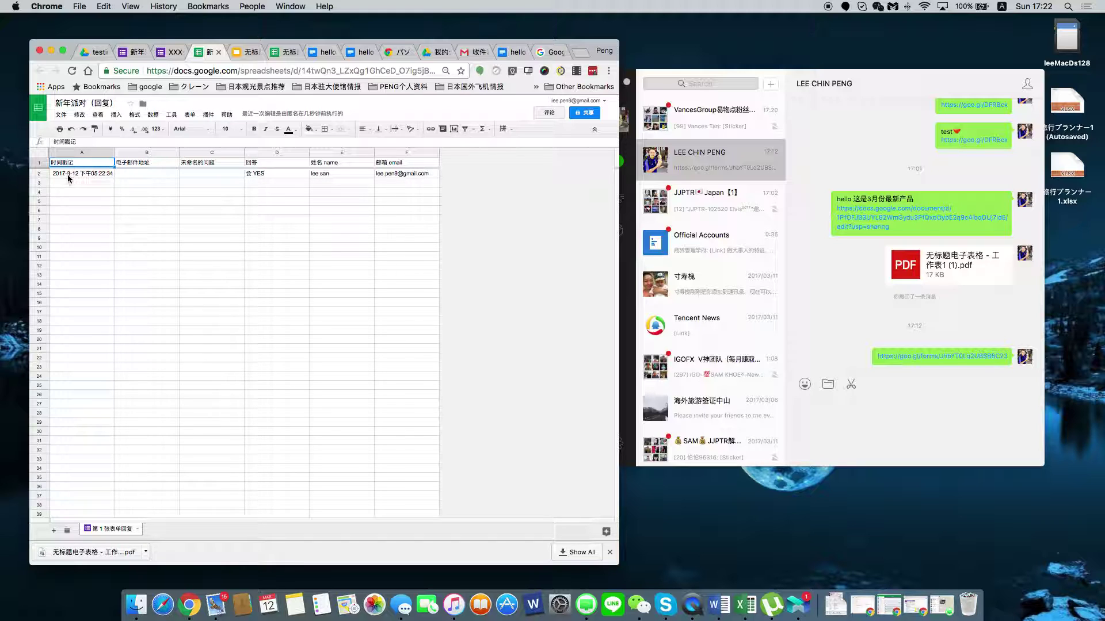
left_click(276, 176)
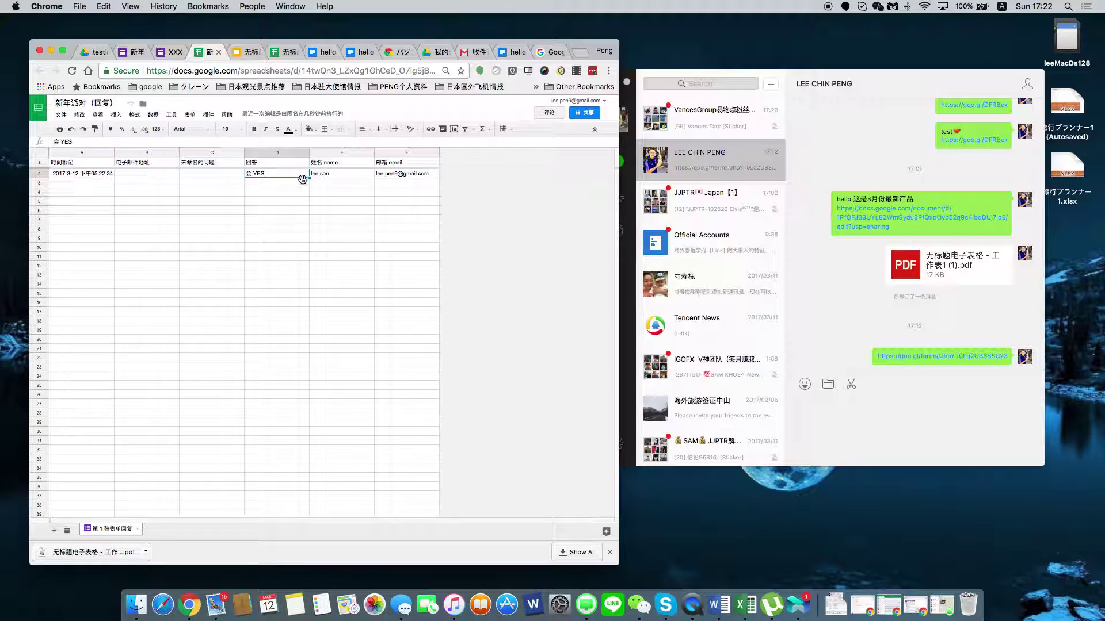
left_click(433, 175)
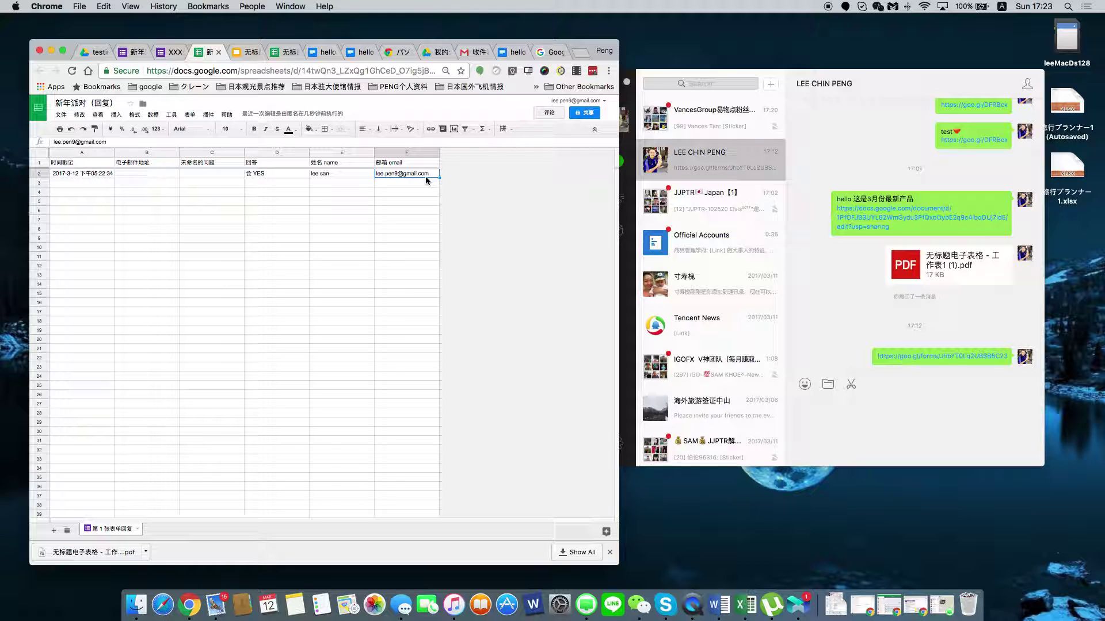
left_click(472, 53)
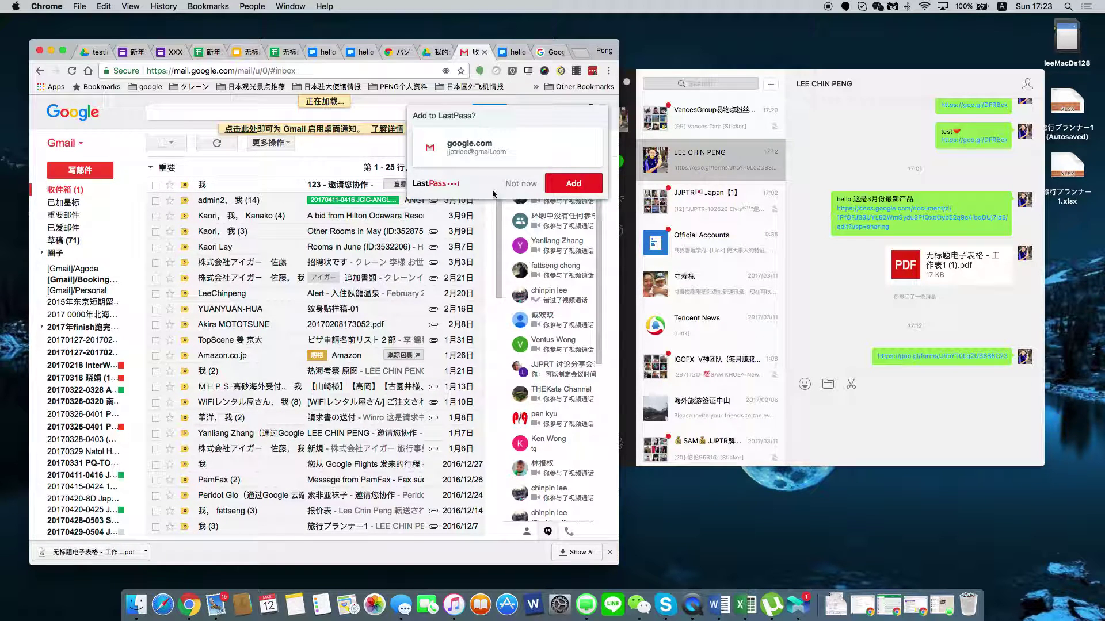
Open the '123 - 邀请您协作' invite email in Gmail, decline smart labels, and return to the inbox.
left_click(521, 183)
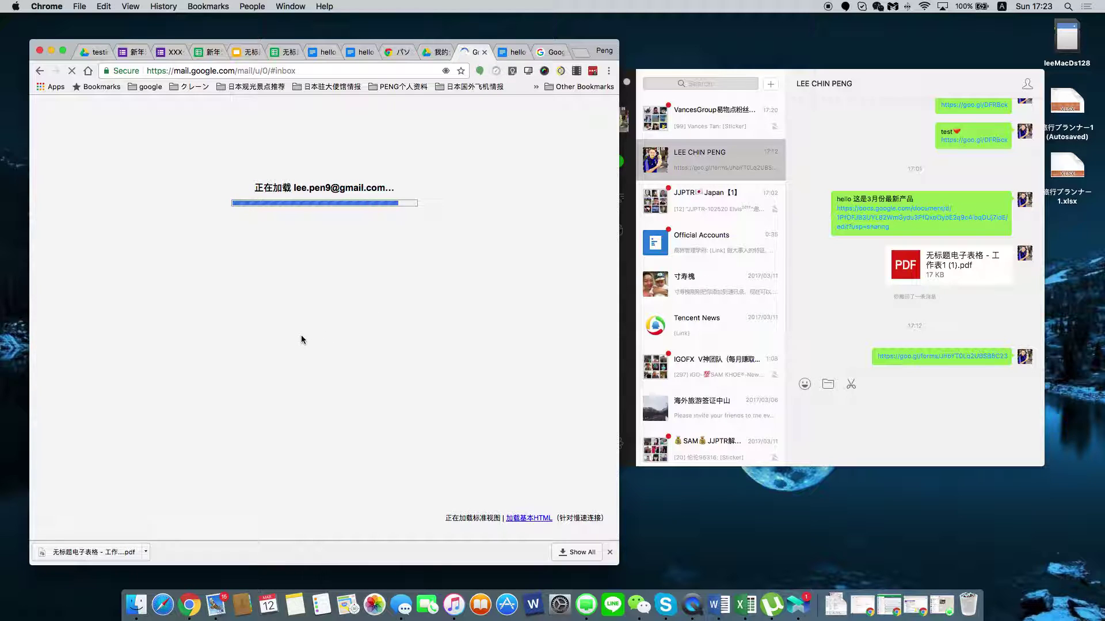
scroll(300, 341, "down", 6)
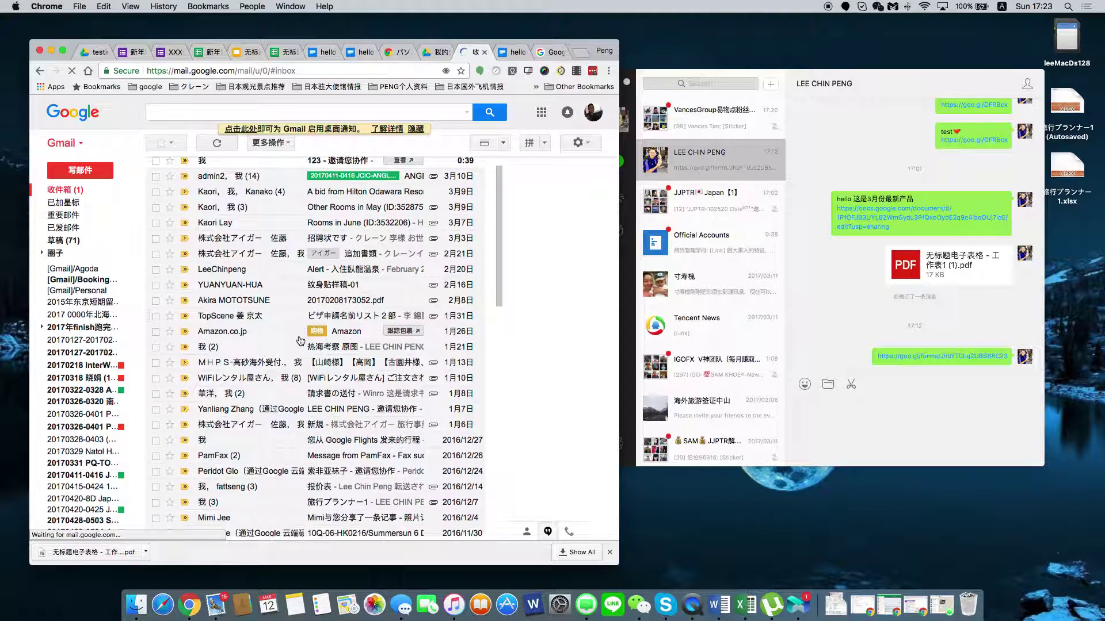
scroll(300, 341, "down", 6)
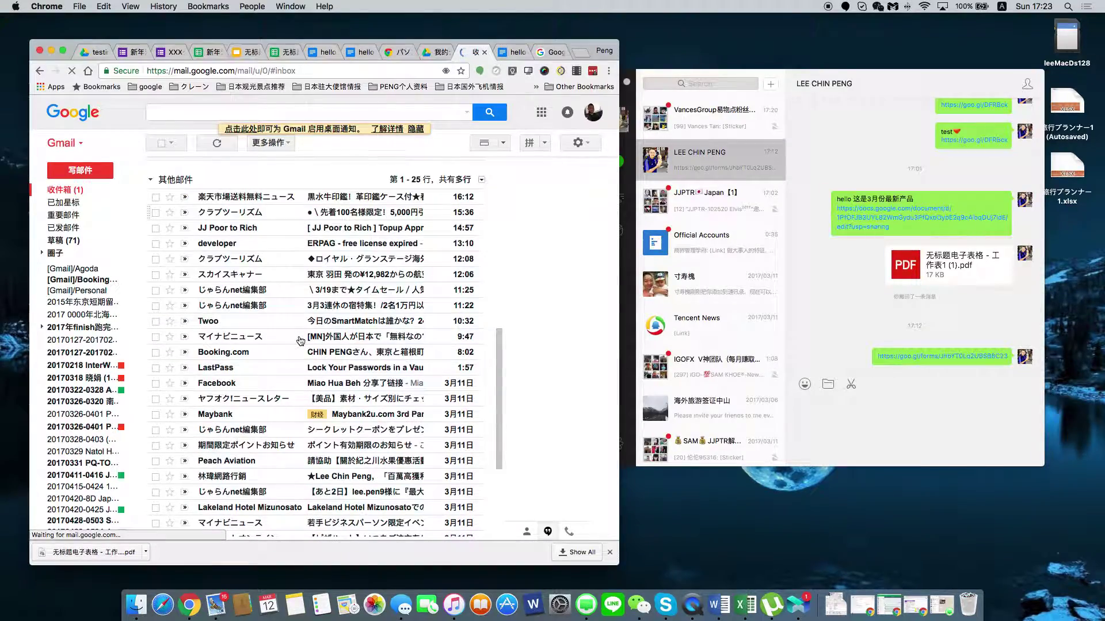
scroll(301, 342, "up", 8)
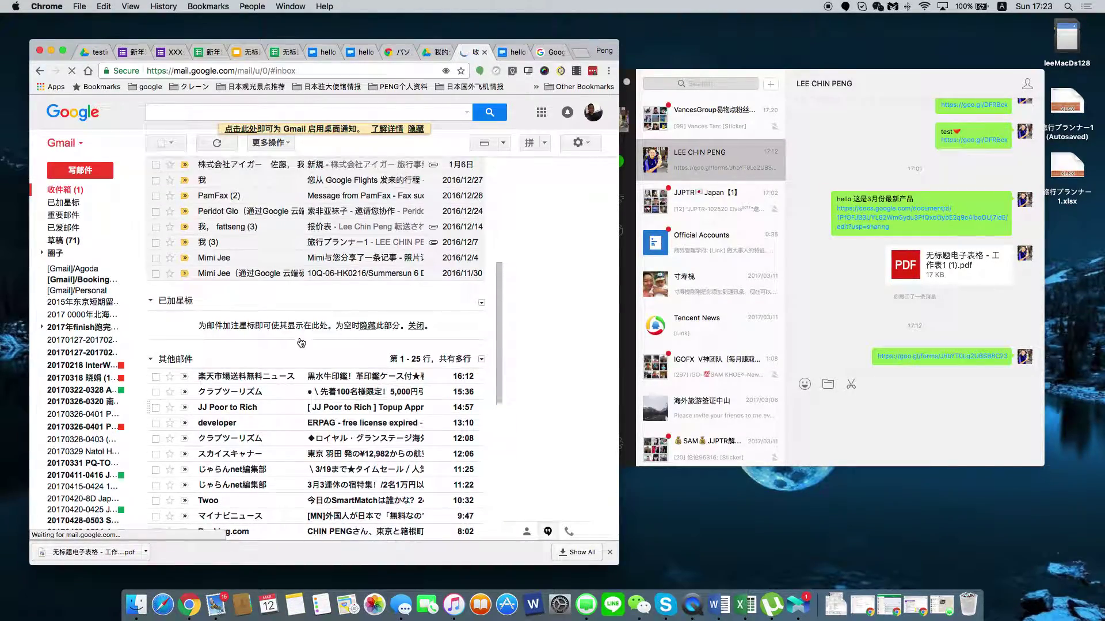
scroll(299, 342, "up", 10)
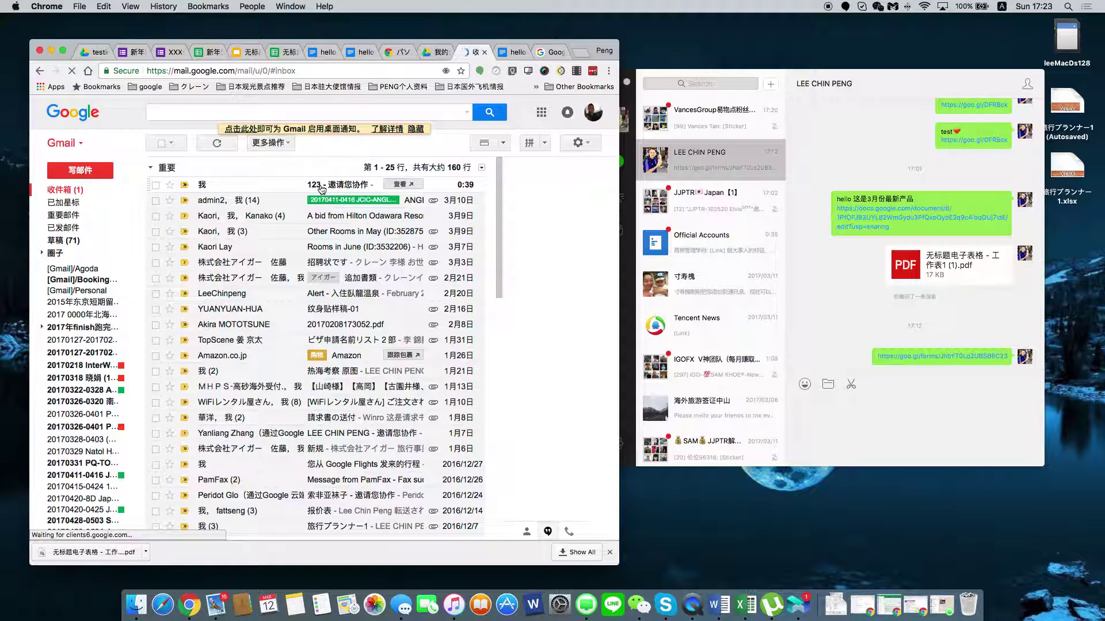
left_click(311, 203)
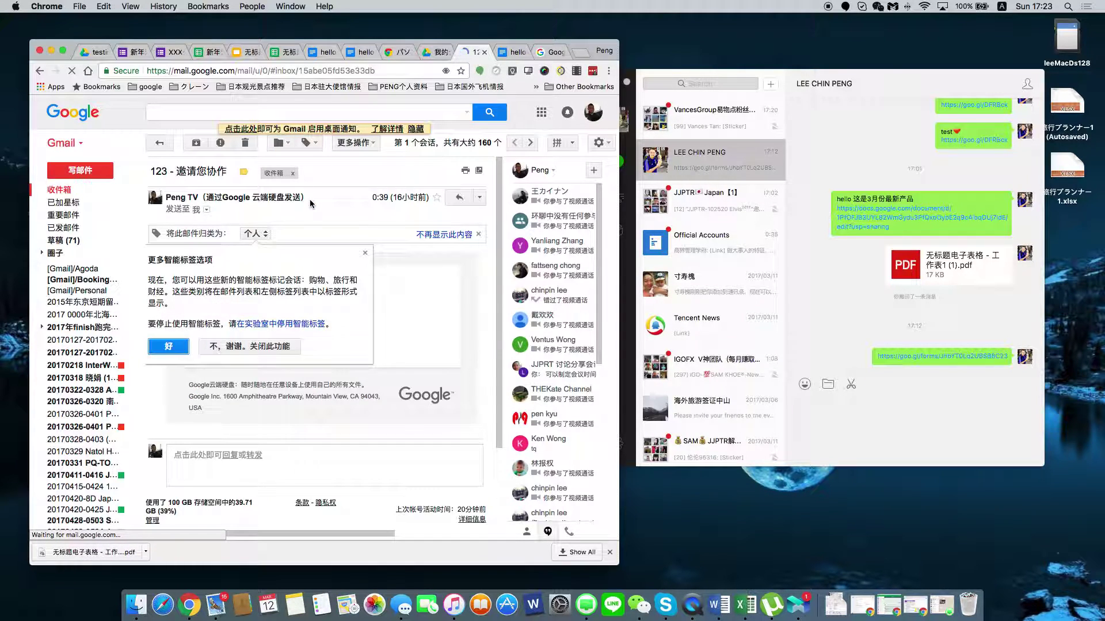
left_click(248, 345)
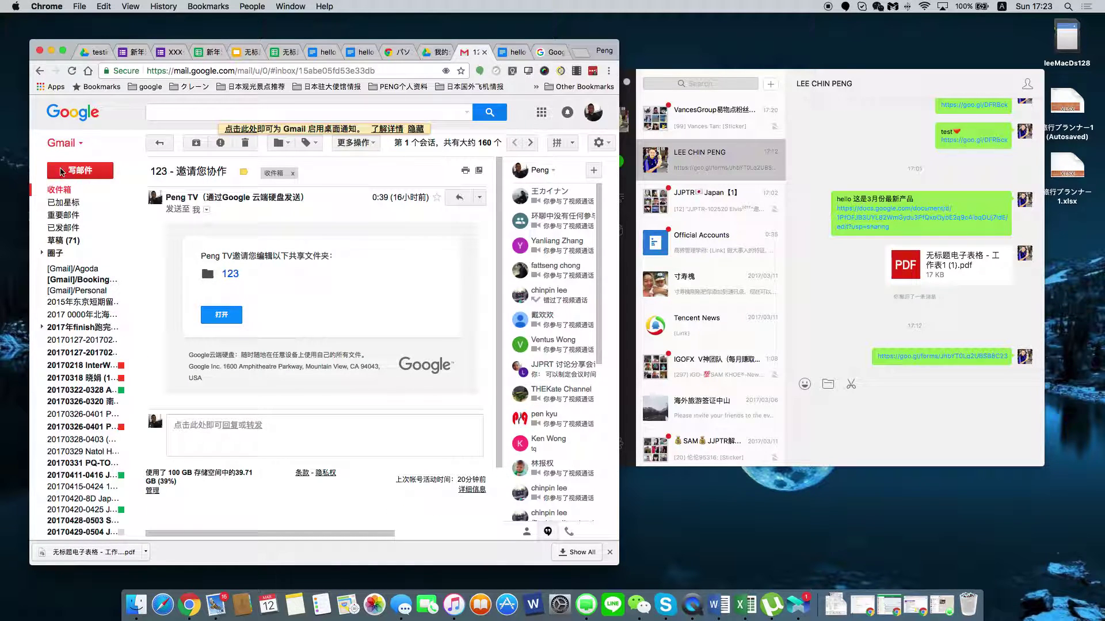
left_click(64, 193)
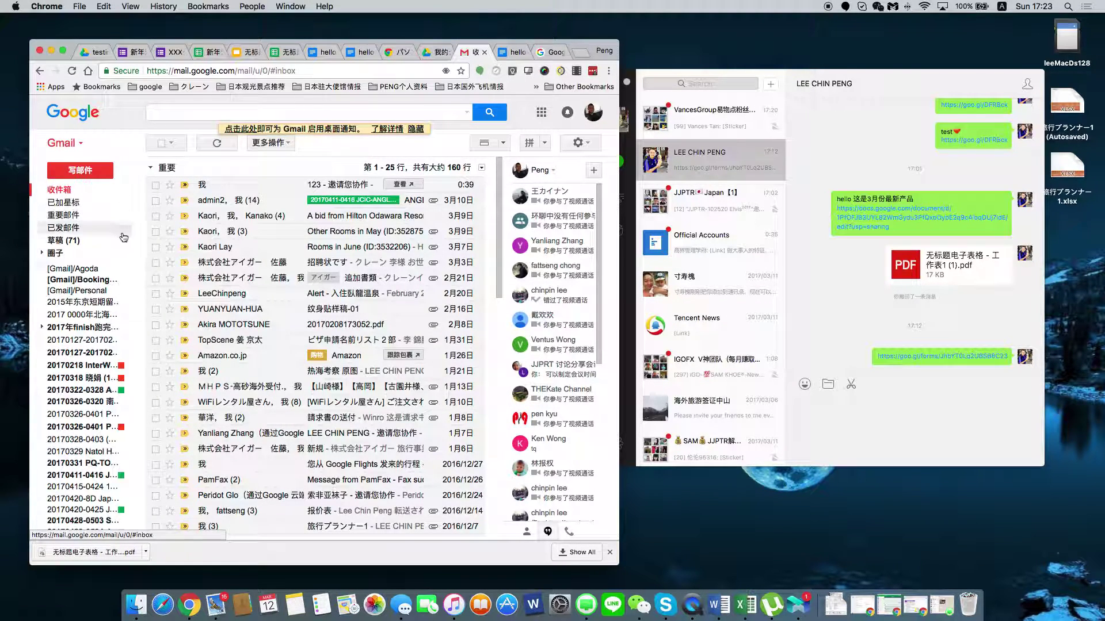
scroll(217, 247, "down", 10)
scroll(217, 247, "up", 10)
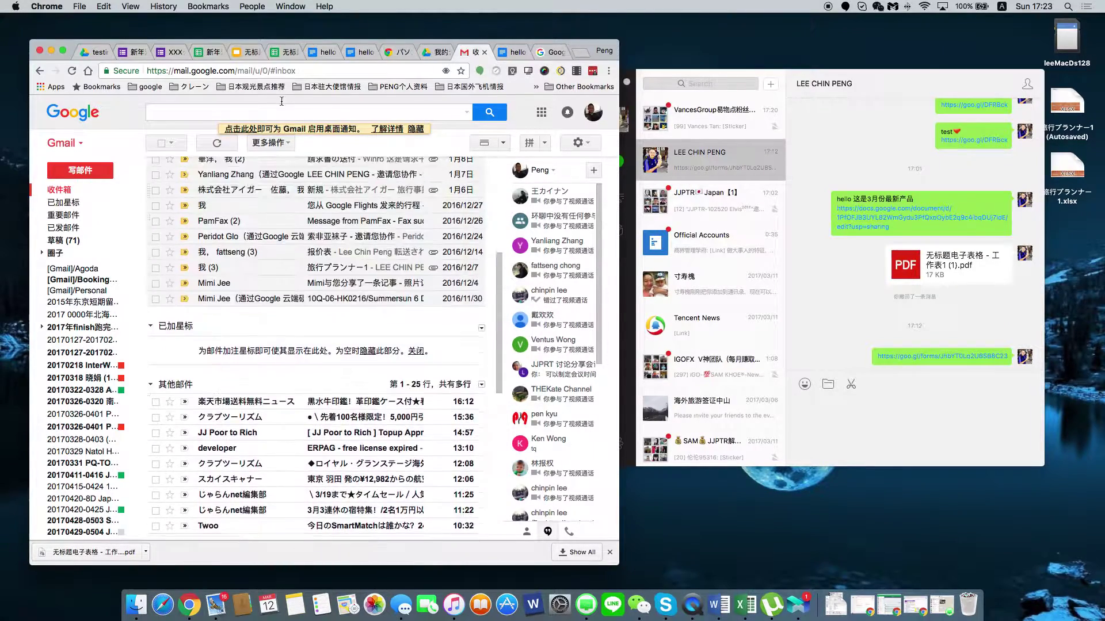
left_click(131, 52)
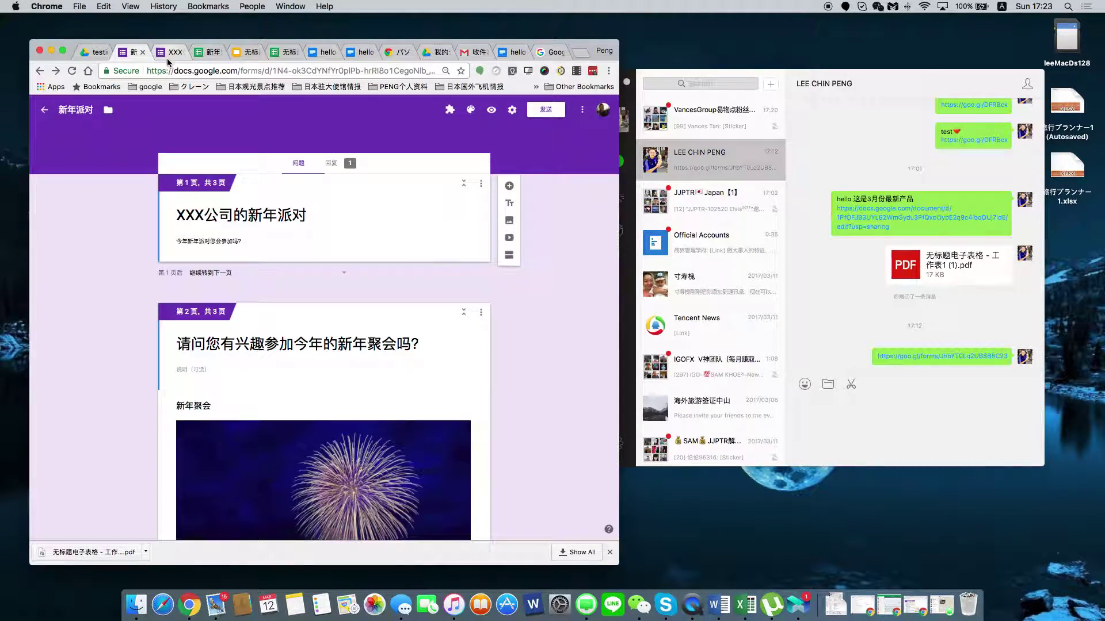
Open the Form Notifications add-on's settings panel in the 新年派对 form.
left_click(169, 56)
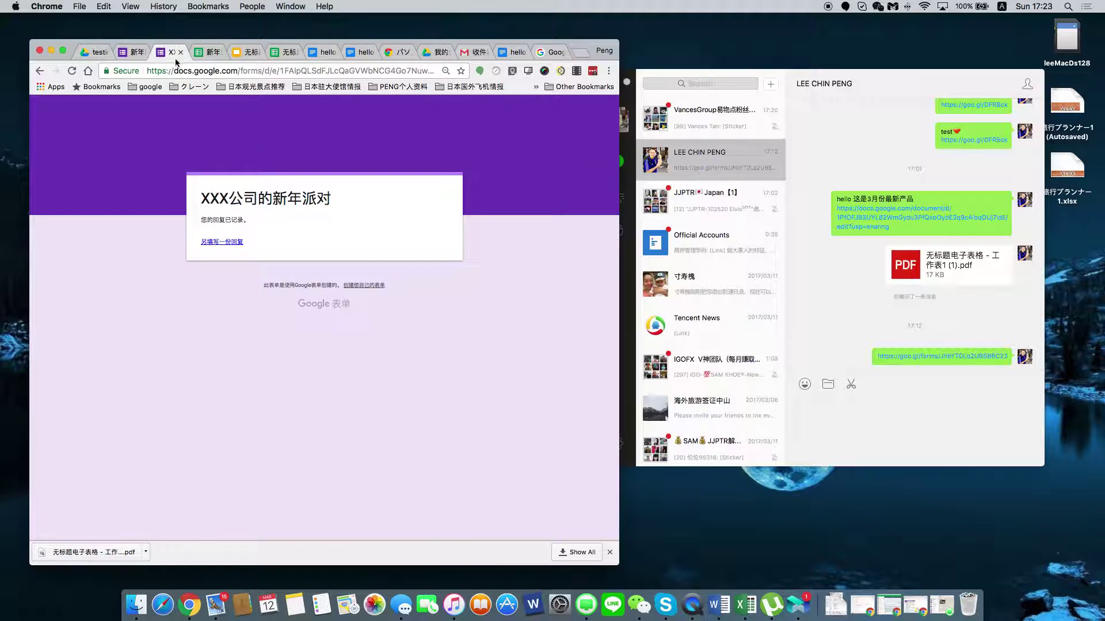
left_click(132, 52)
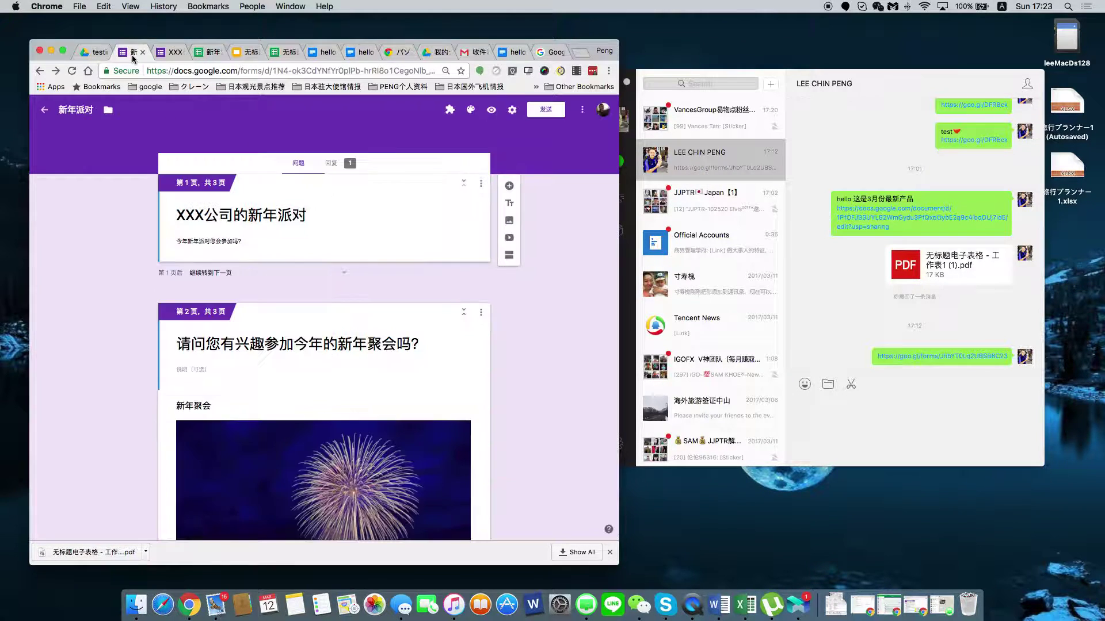
left_click(450, 111)
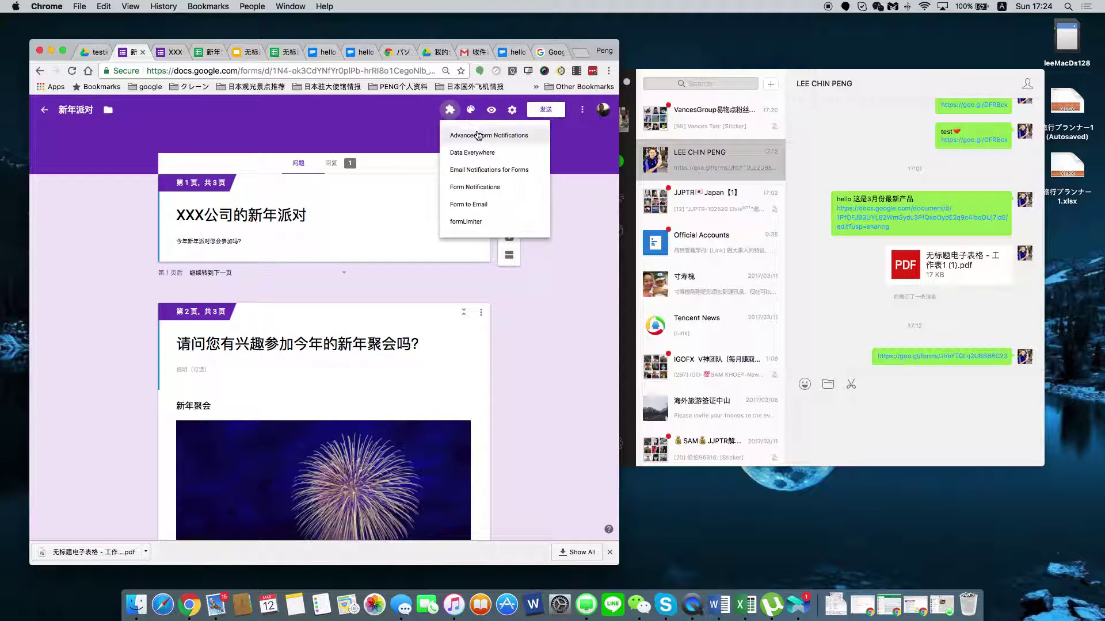
left_click(487, 189)
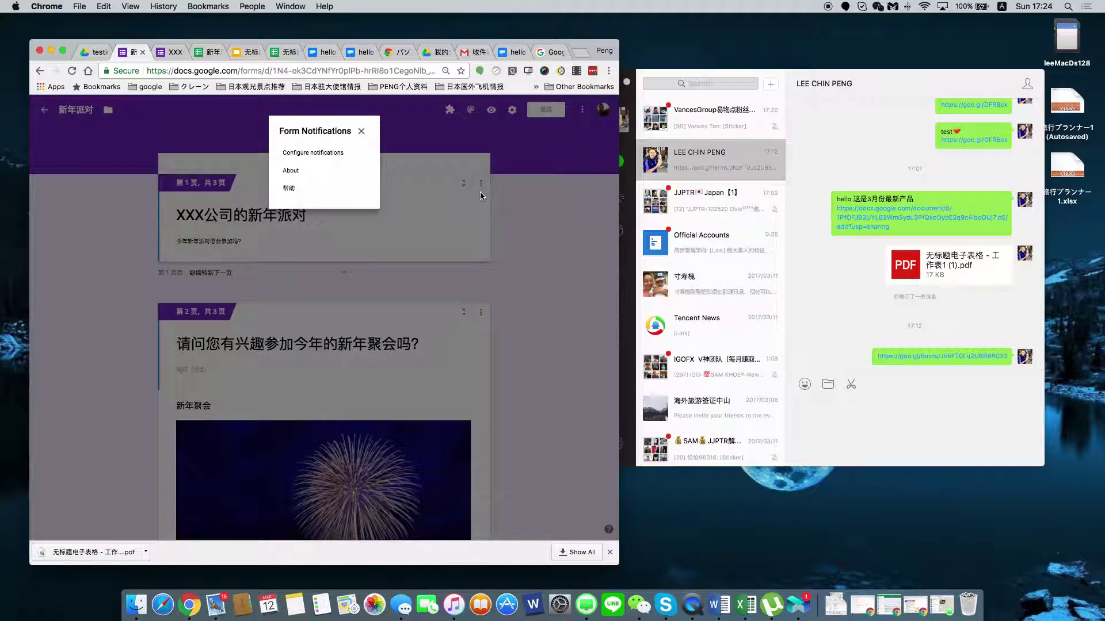
left_click(372, 164)
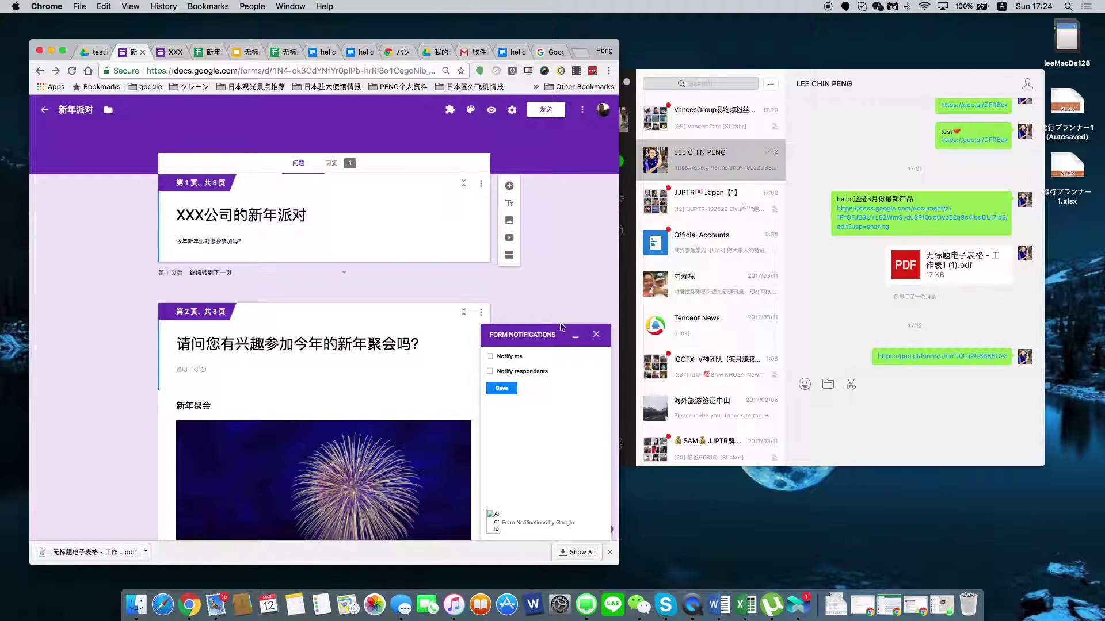
Turn on owner and respondent notifications and pick the e-mail question for respondents.
left_click(495, 357)
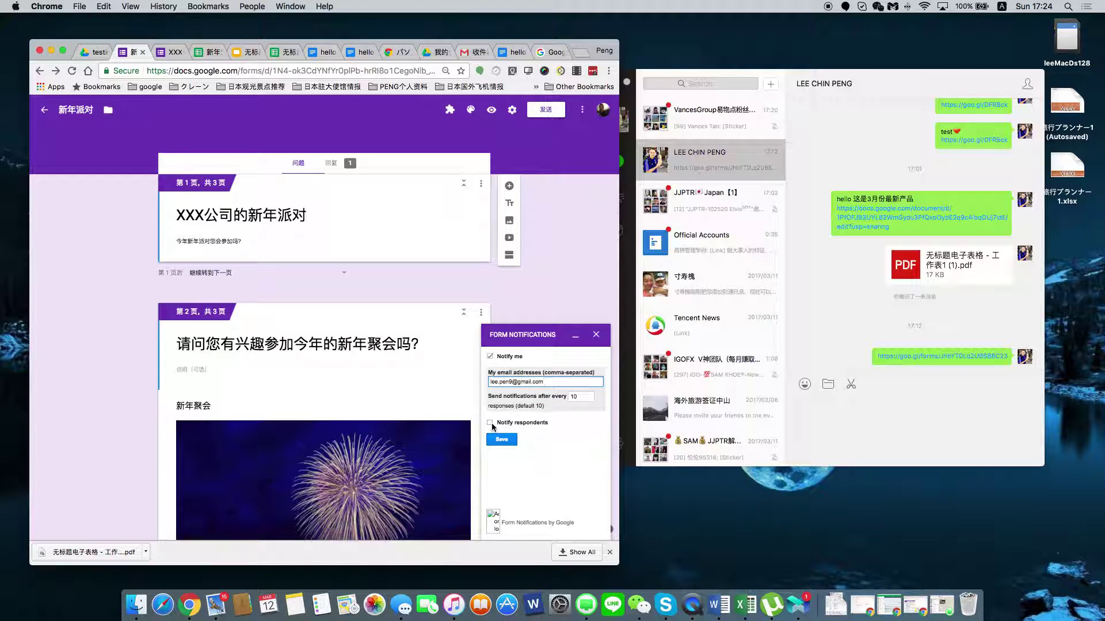
left_click(565, 437)
left_click(491, 423)
scroll(527, 435, "down", 3)
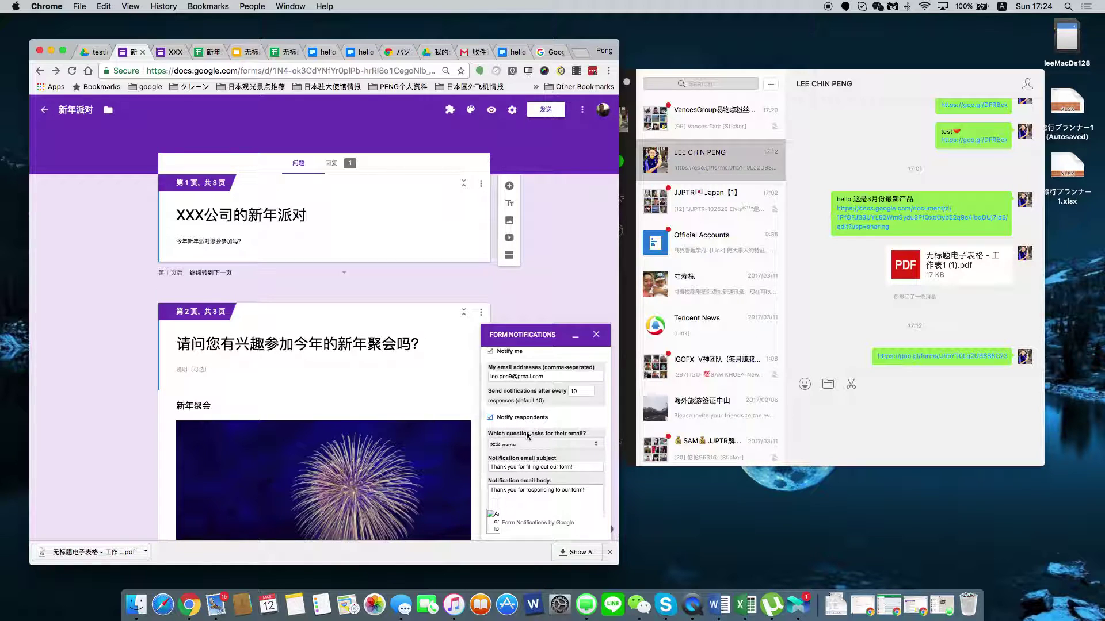
left_click(595, 391)
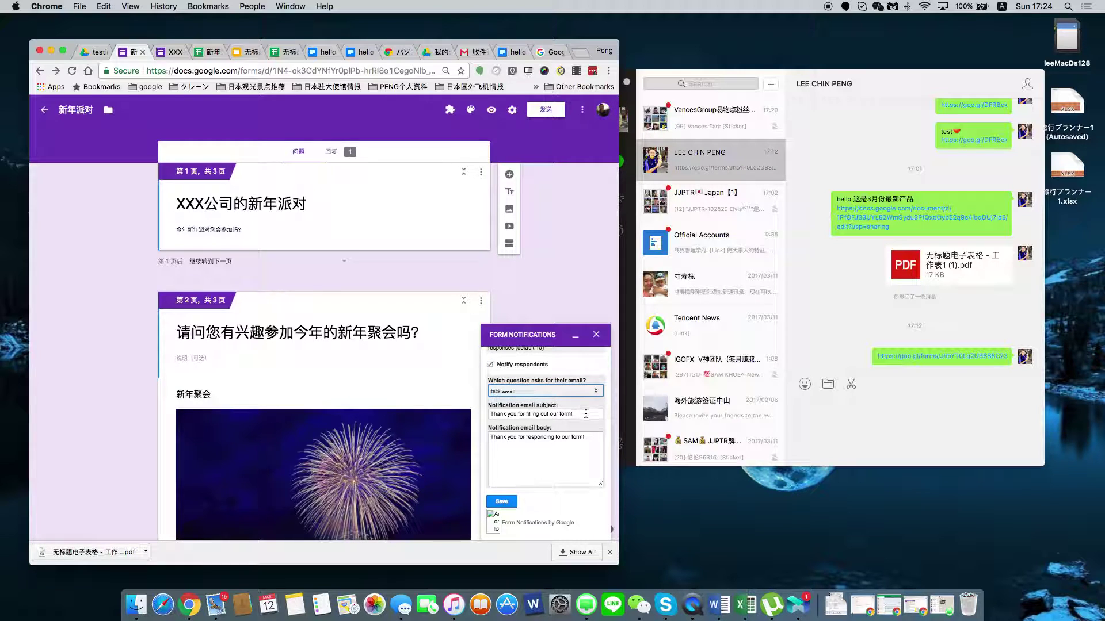
left_click(571, 455)
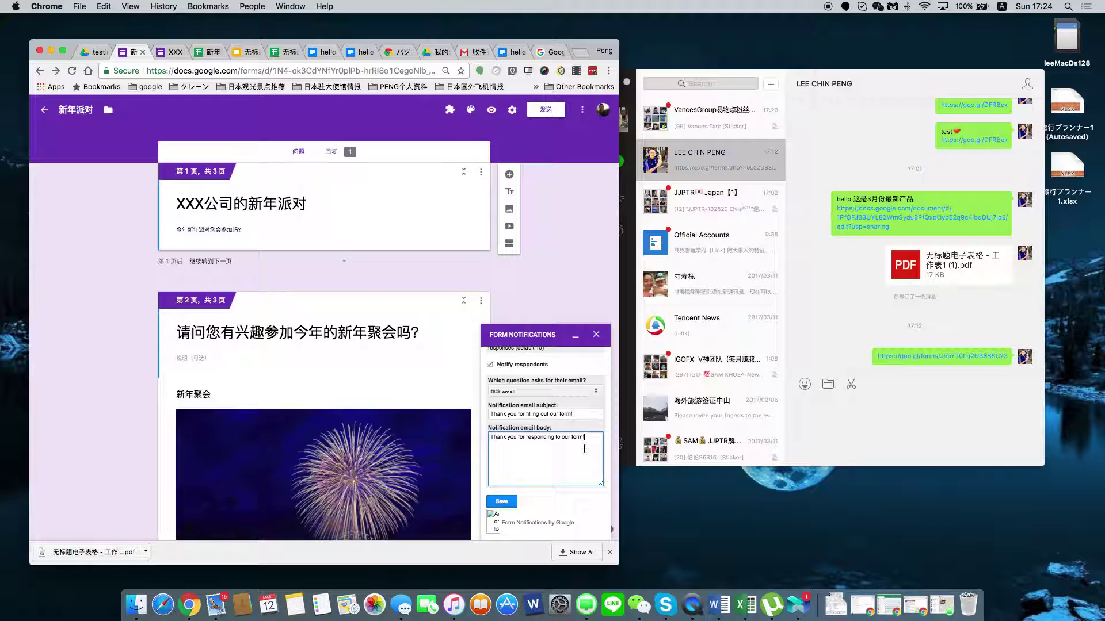
Paste the goo.gl link into the email body with the line 公司3月份新产品 above it.
key("Return")
key("BackSpace")
key("BackSpace")
type("gongsi")
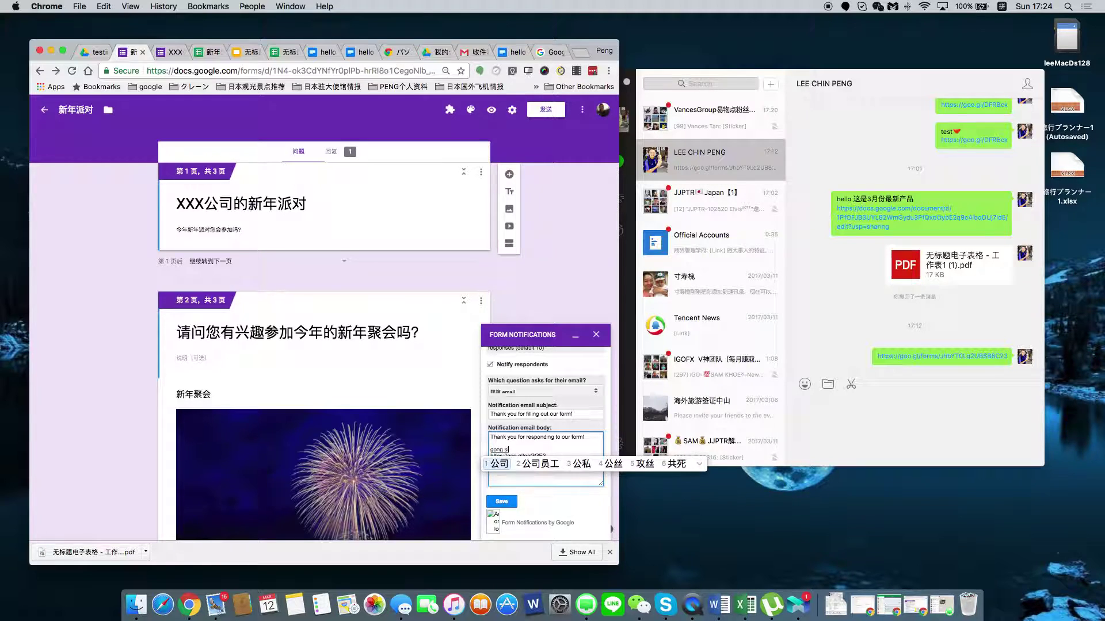
key("space")
type("3yuefen")
key("space")
type("xin")
key("space")
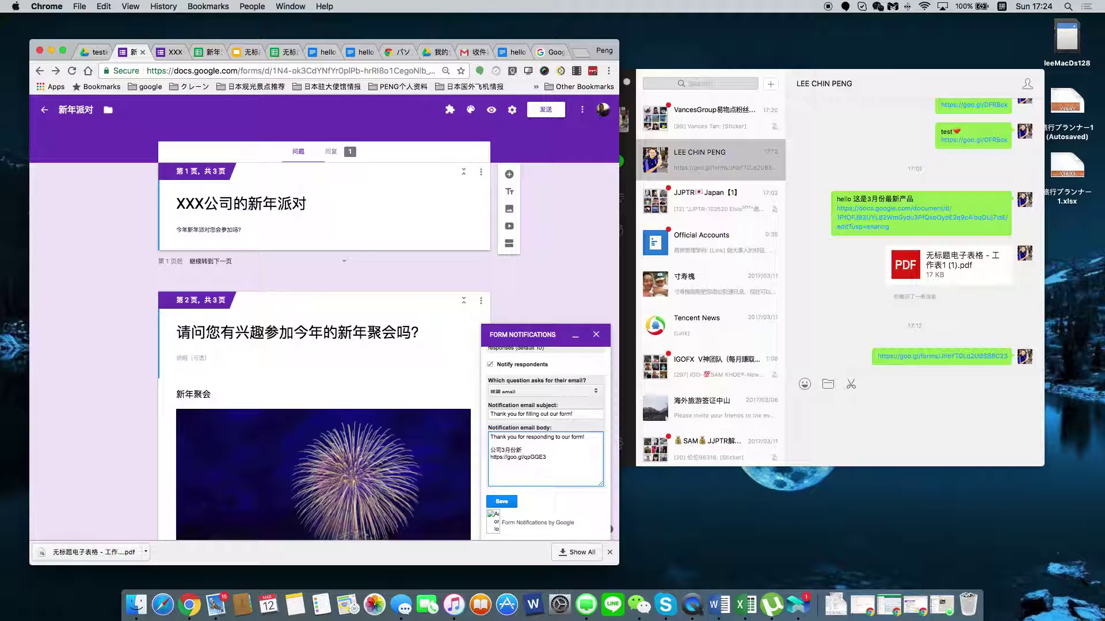
type("chanp")
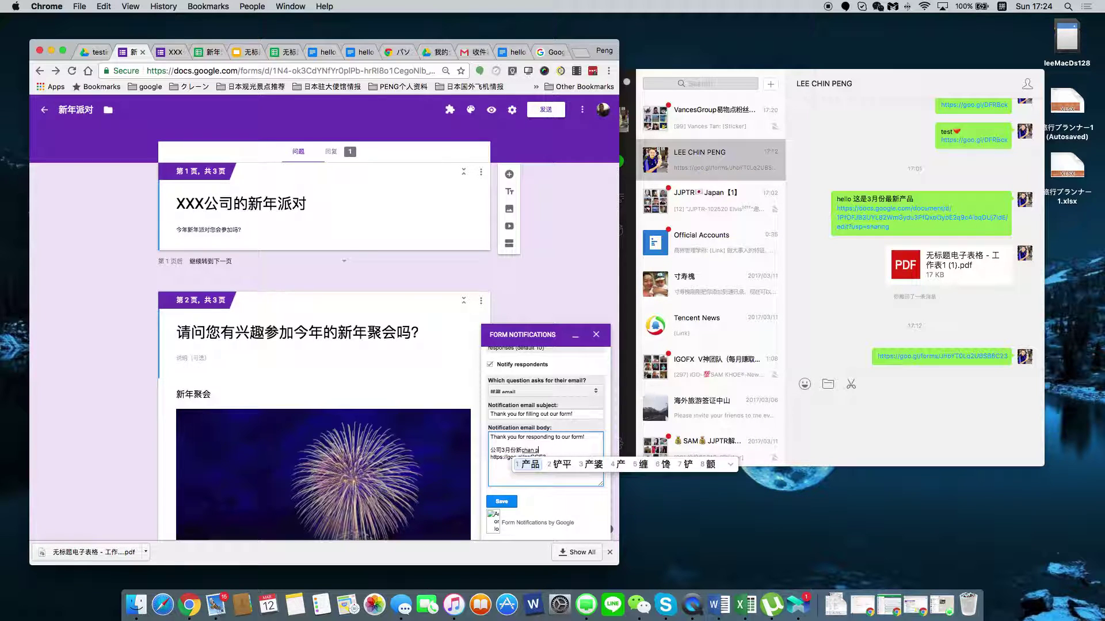
key("space")
Save the notification settings and close the Form Notifications panel.
left_click(490, 503)
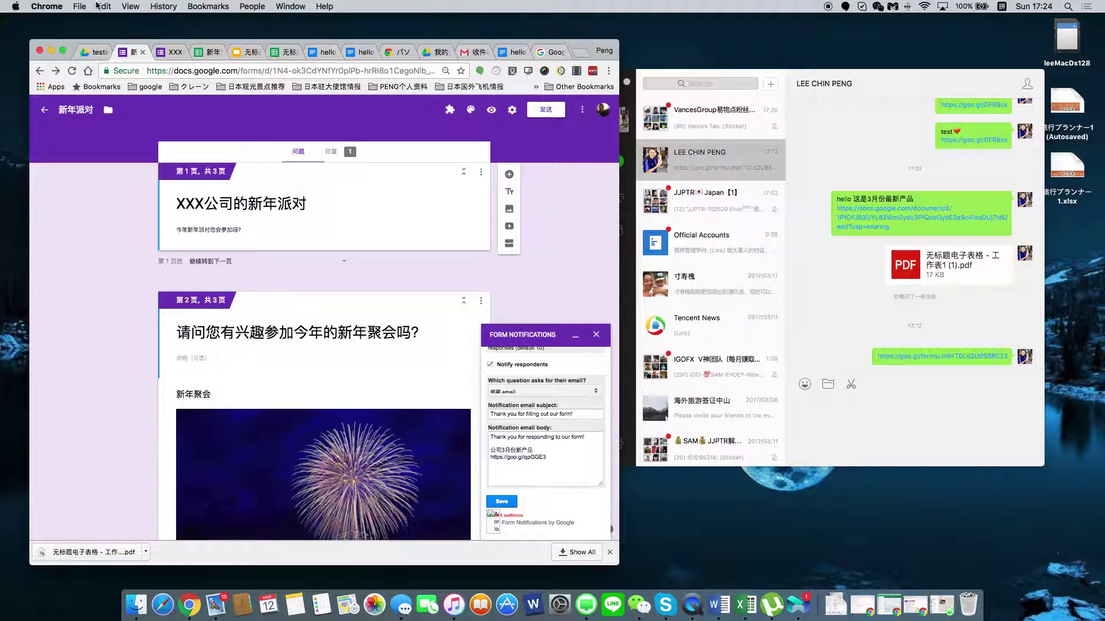
left_click(63, 50)
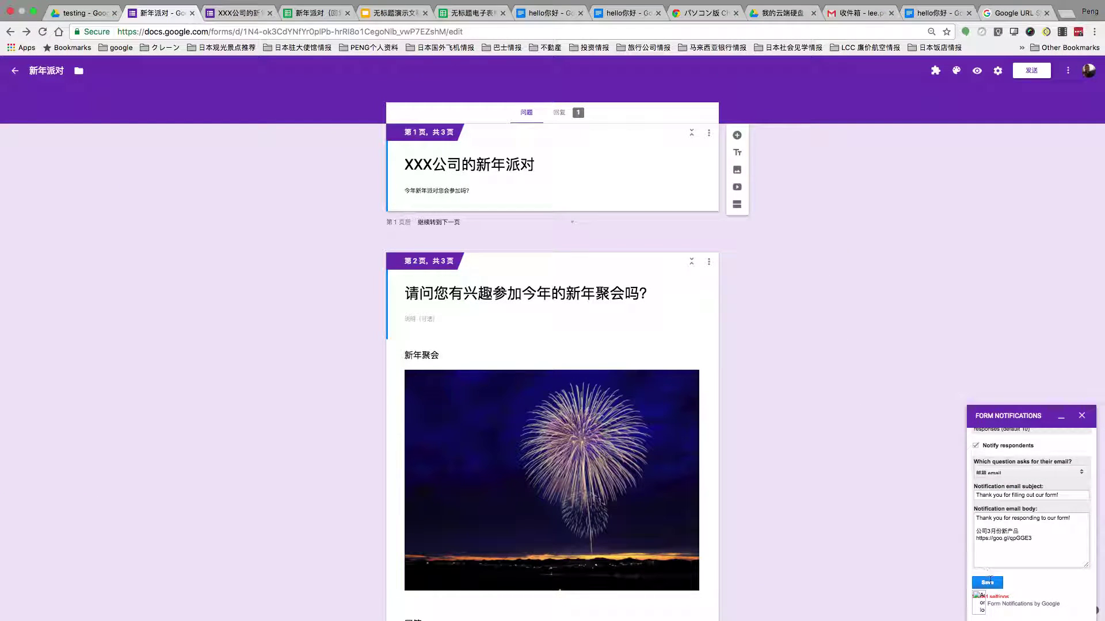
left_click(989, 582)
left_click(1082, 417)
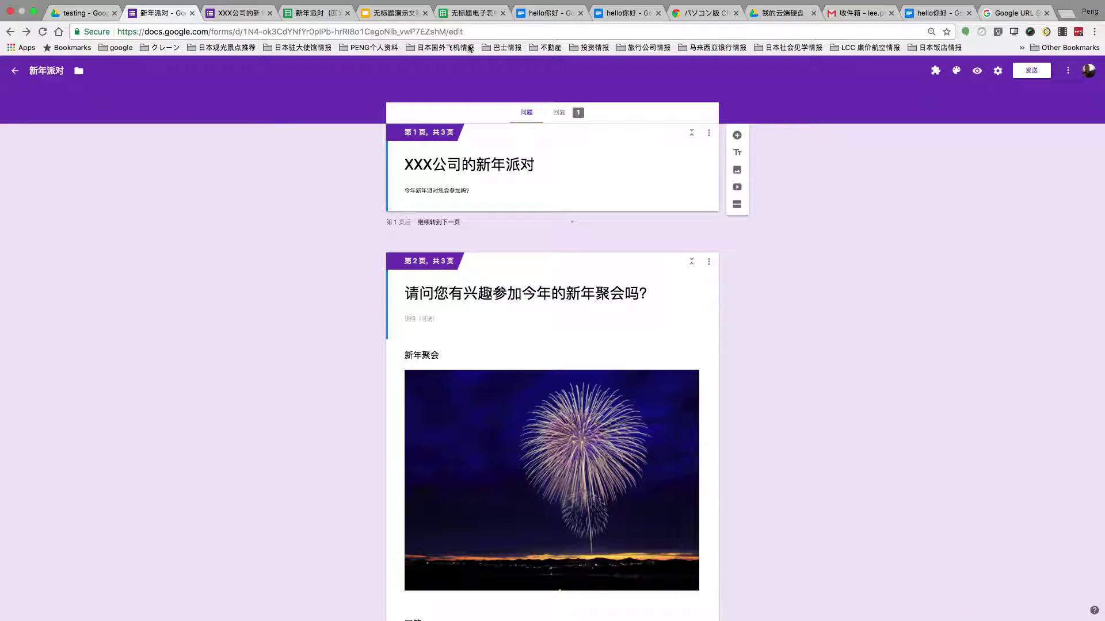
left_click(234, 13)
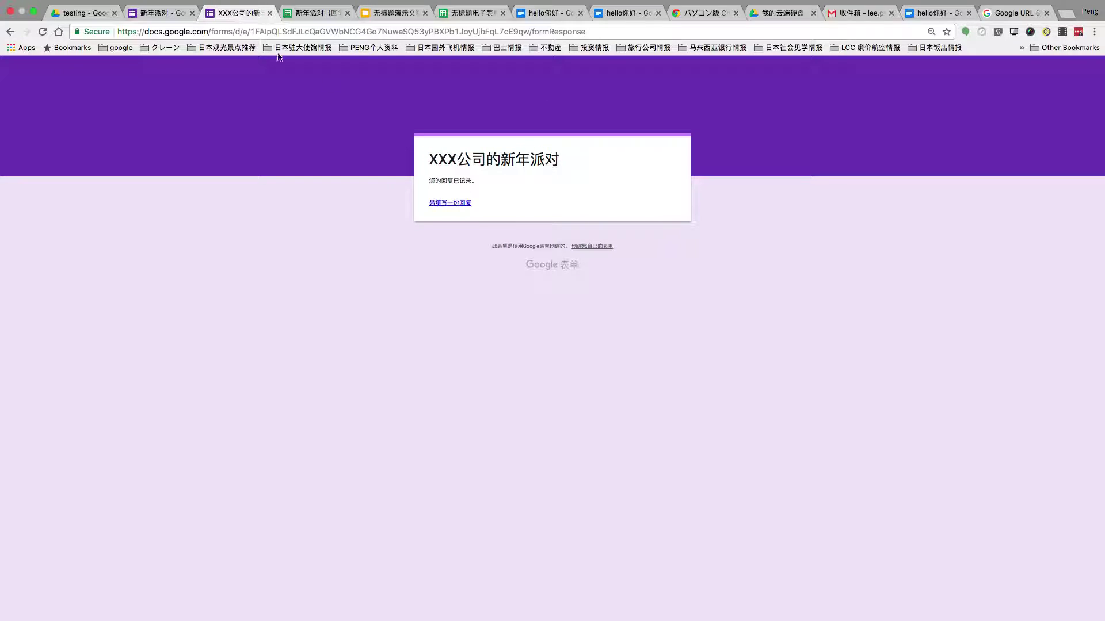
Start another party-form response and advance two pages to the name and e-mail page.
left_click(448, 207)
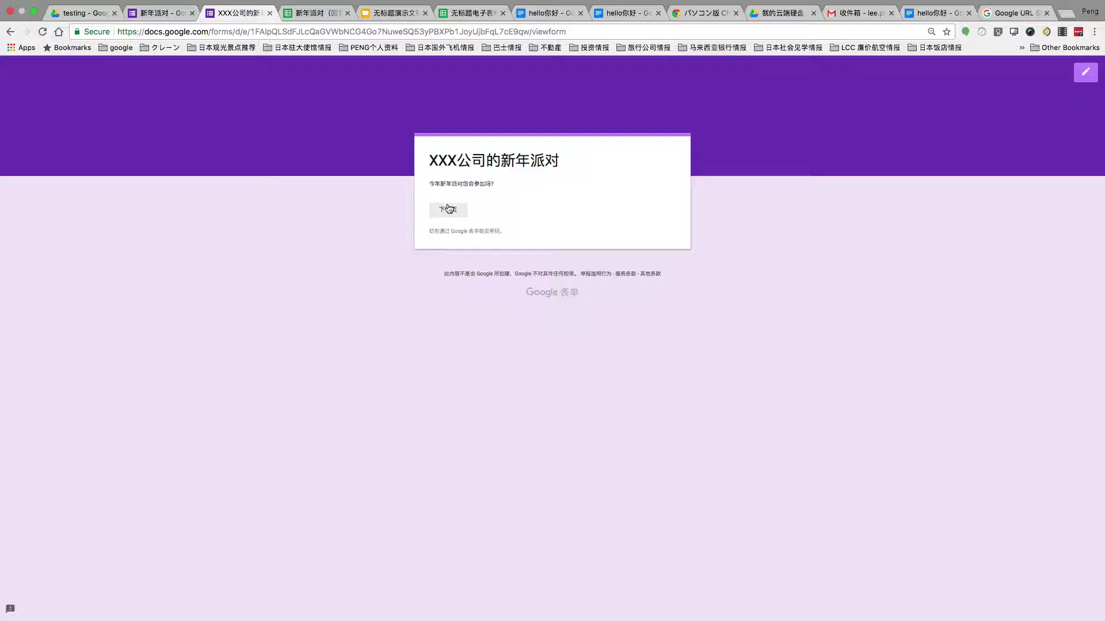
left_click(446, 212)
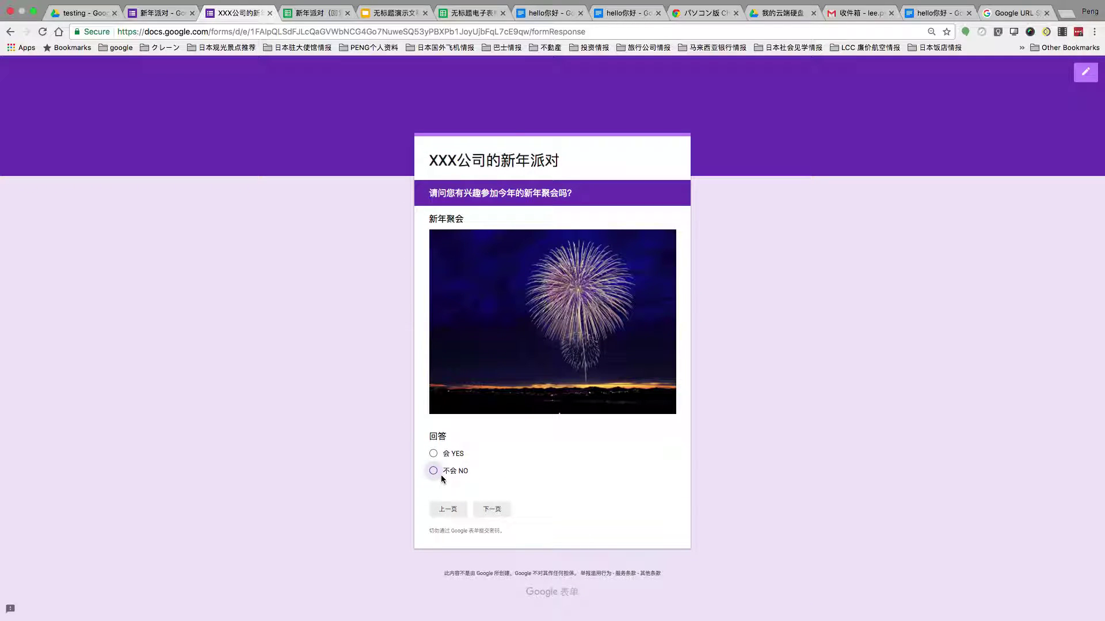
left_click(506, 512)
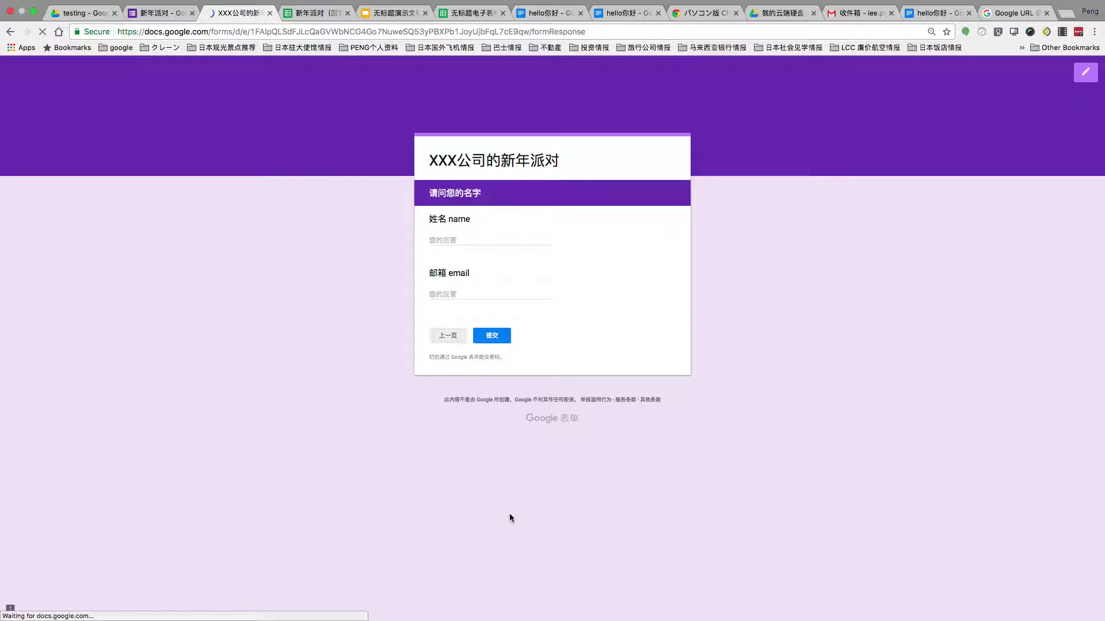
Enter the respondent's name and e-mail address and submit the response.
left_click(461, 235)
type("lee san")
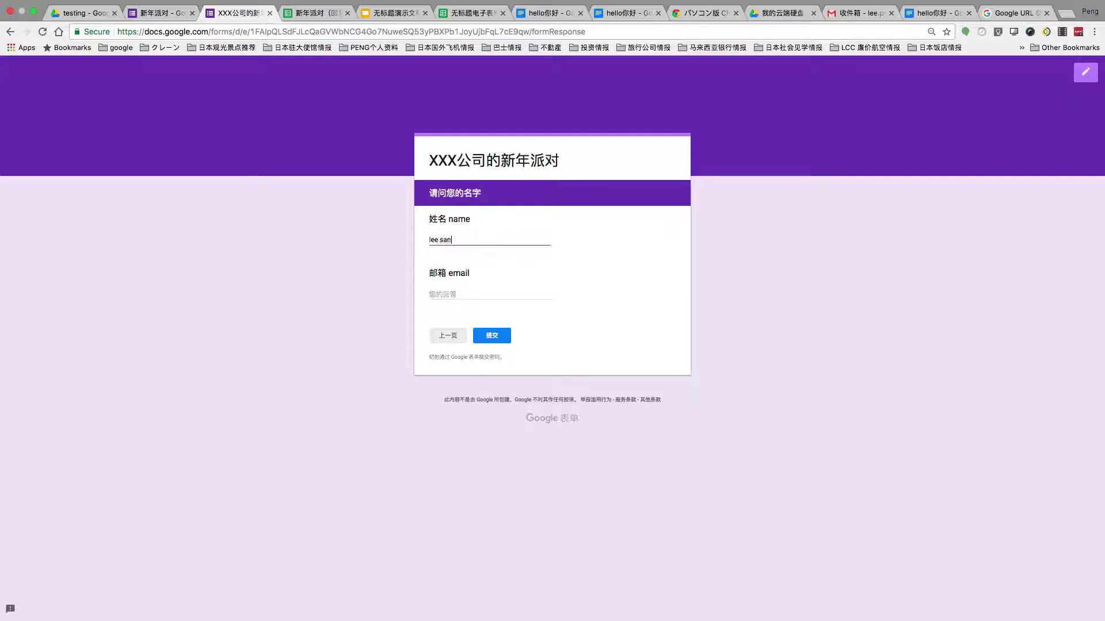
left_click(460, 294)
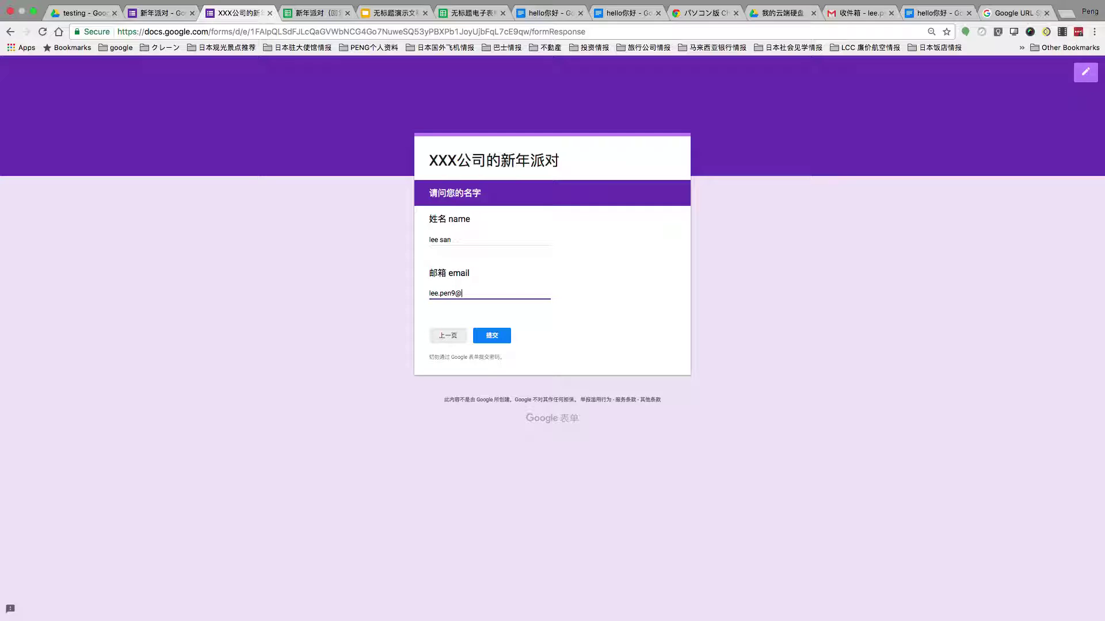
left_click(493, 335)
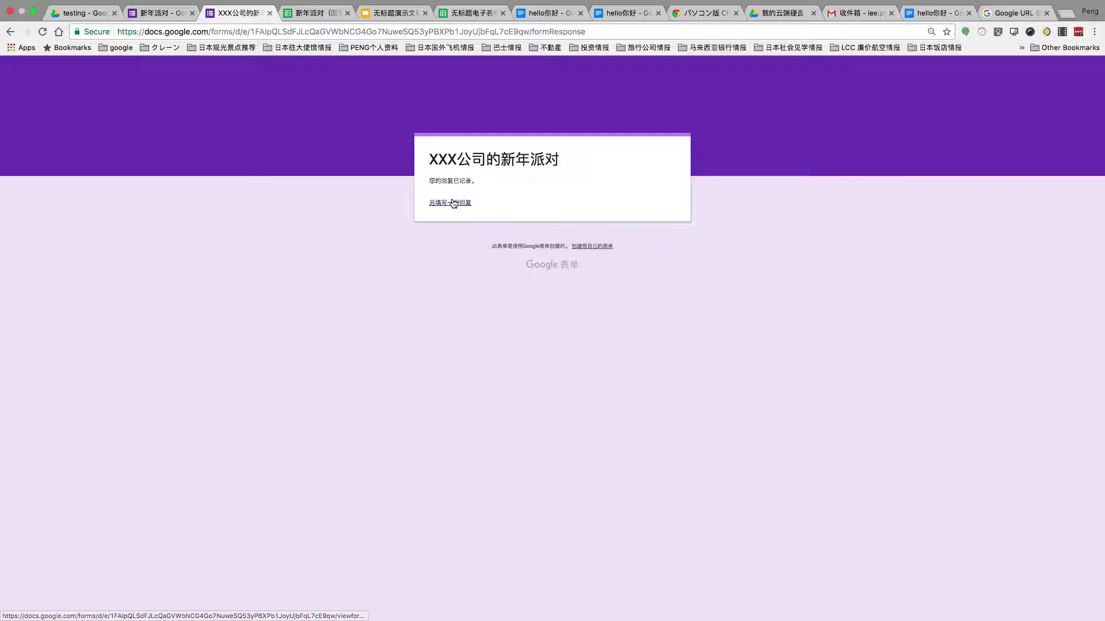
left_click(860, 12)
Reload Gmail, open the 'Thank you for filling out our form!' email and follow its goo.gl link.
left_click(46, 34)
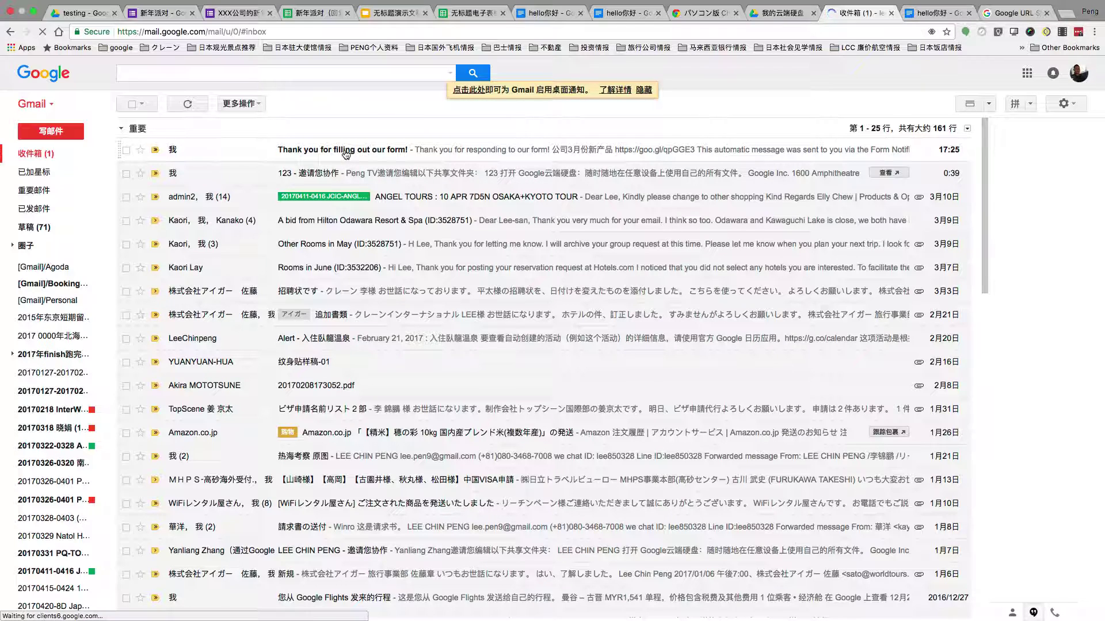
left_click(346, 151)
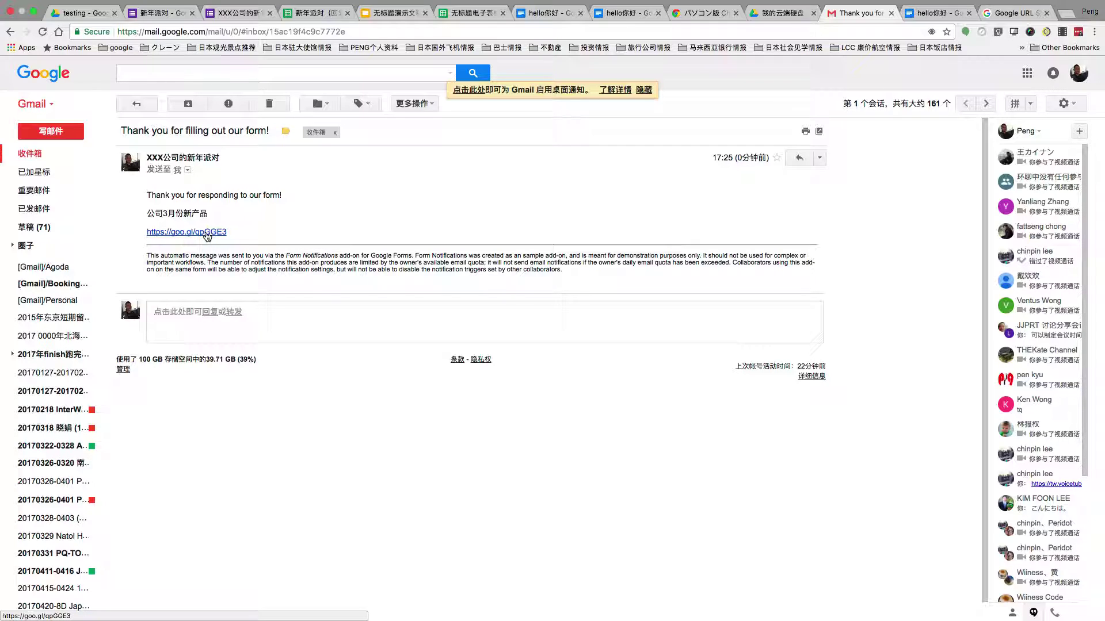
left_click(207, 234)
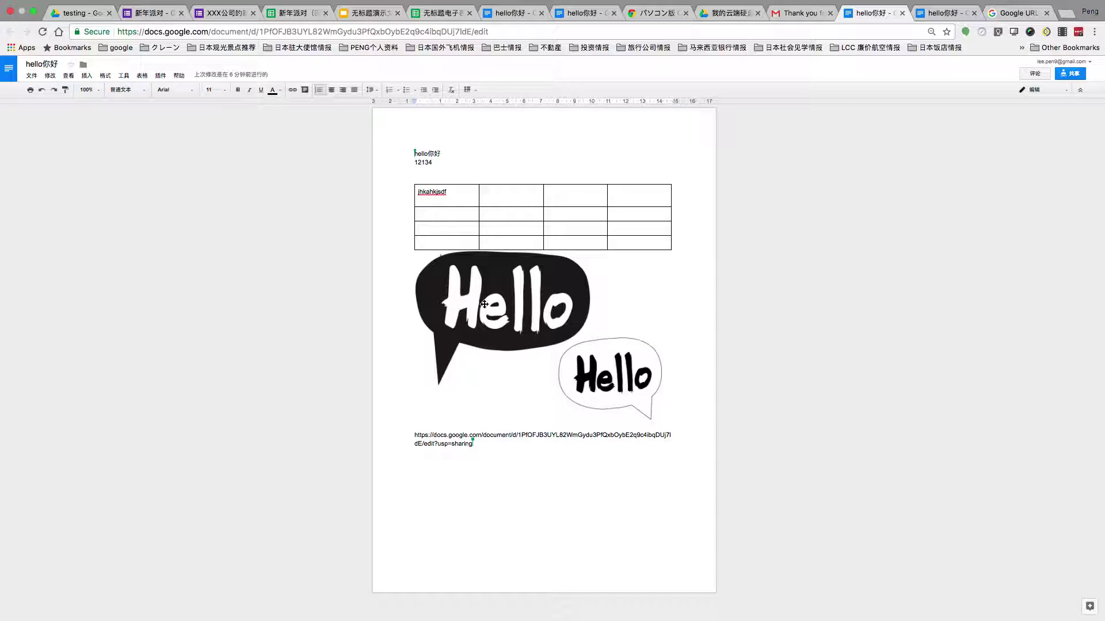
Shrink the Hello speech-bubble image by dragging its corner and top handles.
left_click(486, 317)
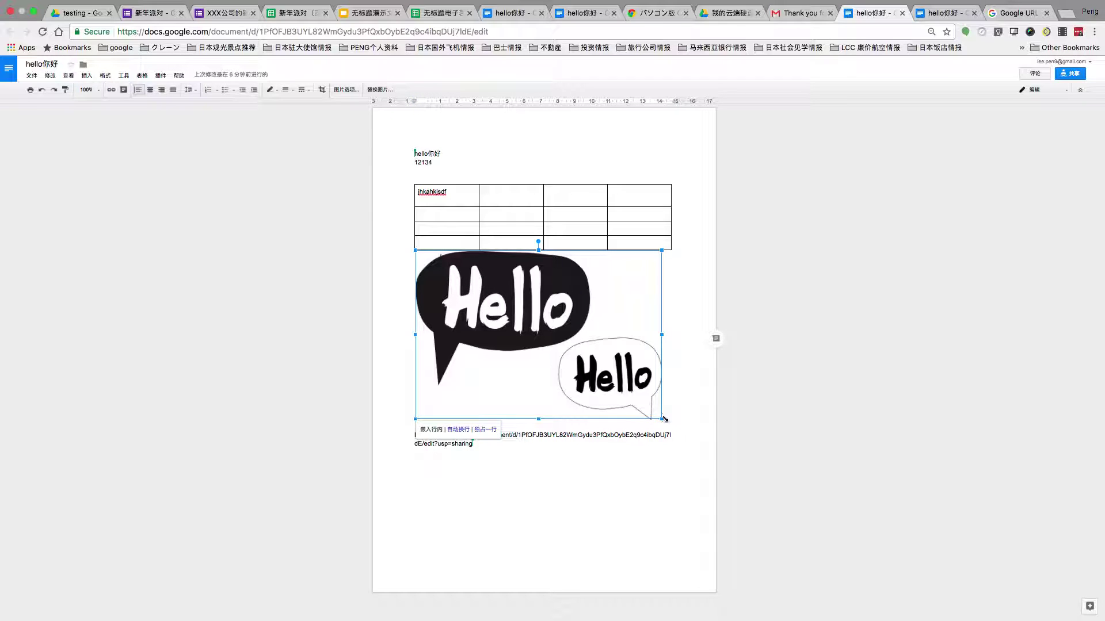
mouse_move(662, 419)
left_mouse_down()
mouse_move(630, 396)
mouse_move(666, 421)
left_mouse_up()
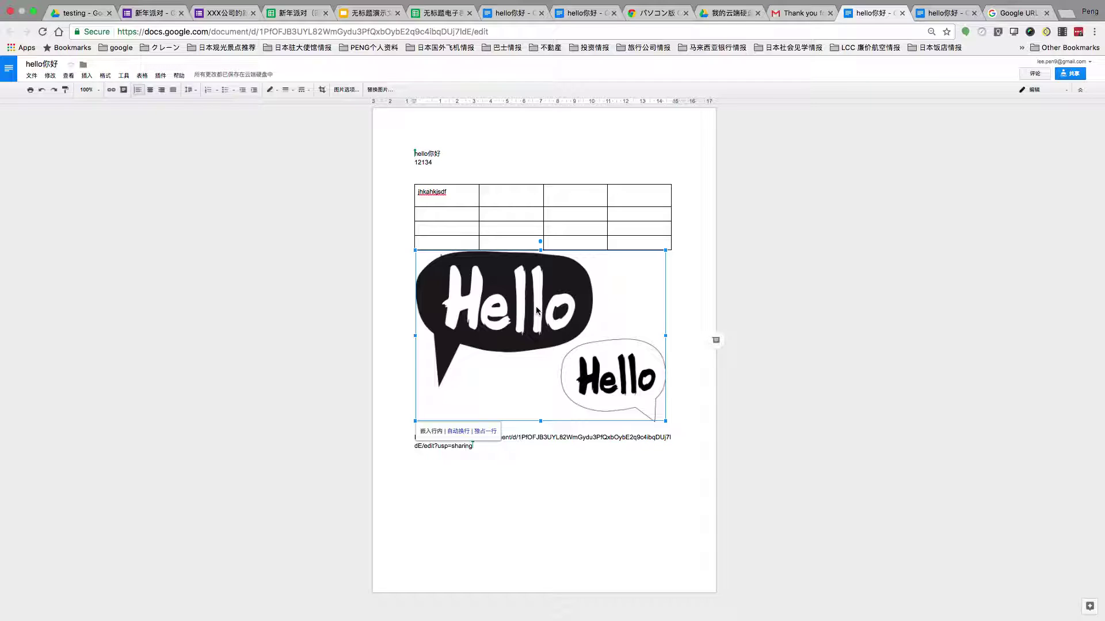
left_click_drag(541, 251, 543, 263)
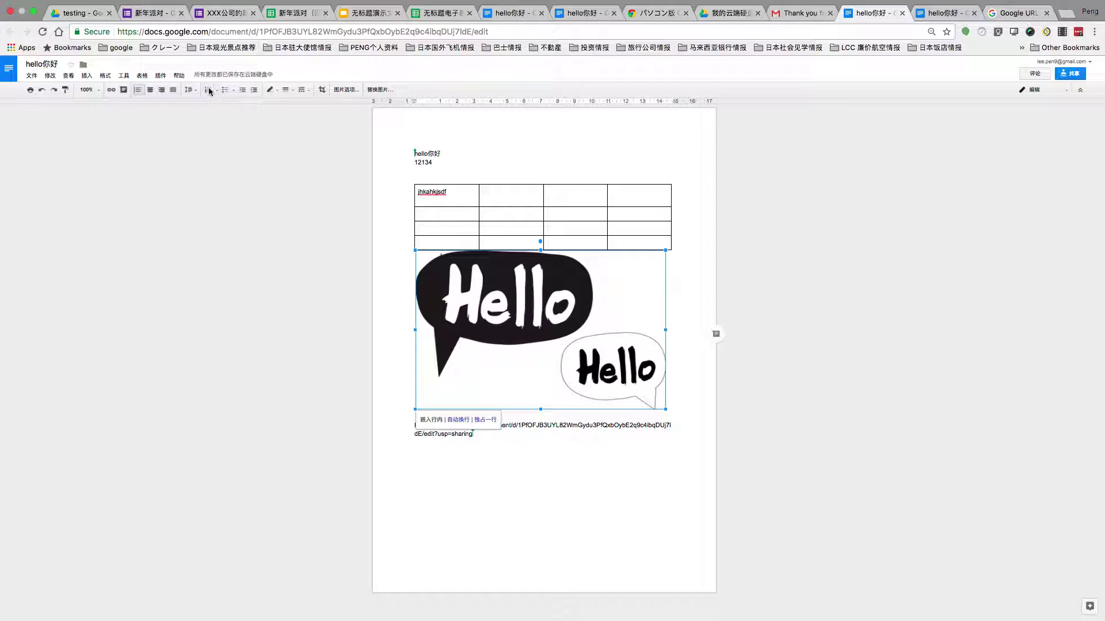
left_click(517, 454)
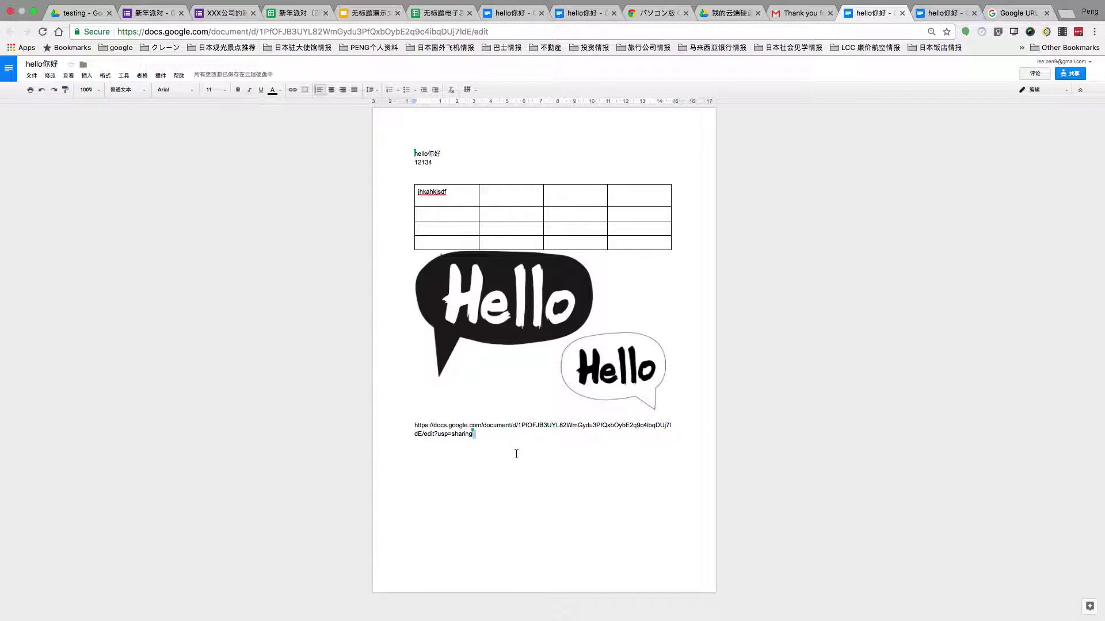
key("Return")
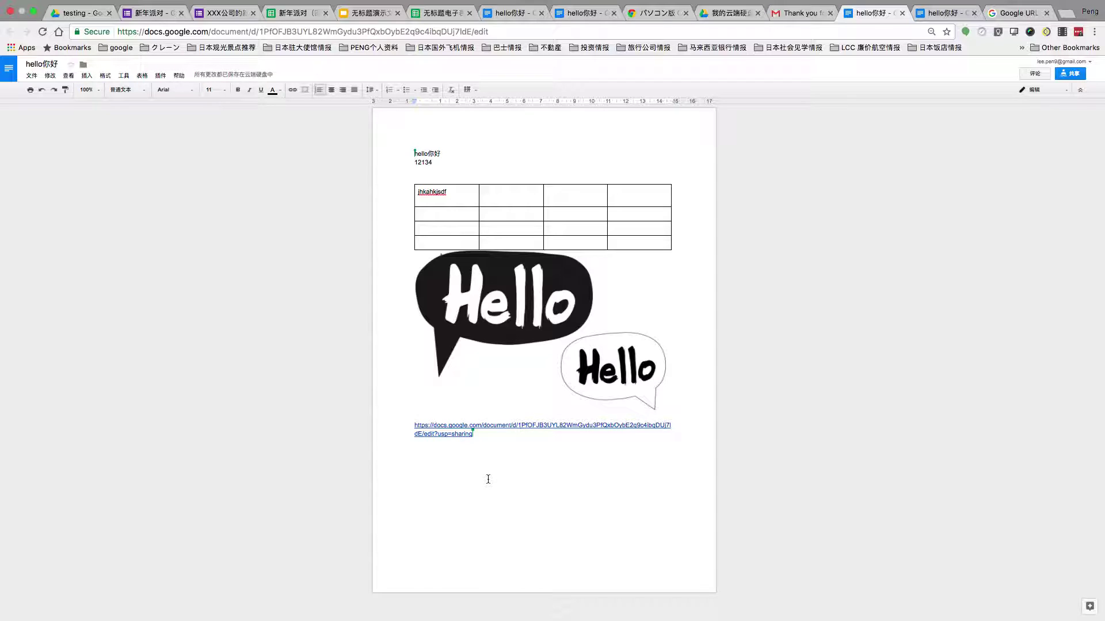
type("12324124124")
left_click(481, 468)
type("121323")
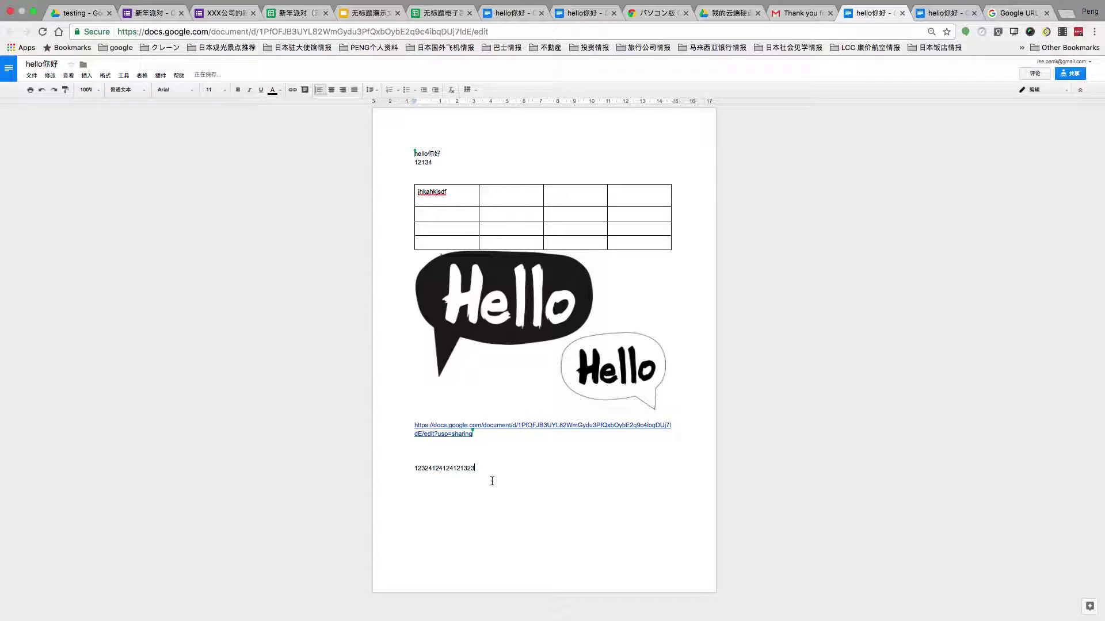
key("Return")
Switch to the testing folder in Google Drive and exit Chrome full screen.
left_click(64, 11)
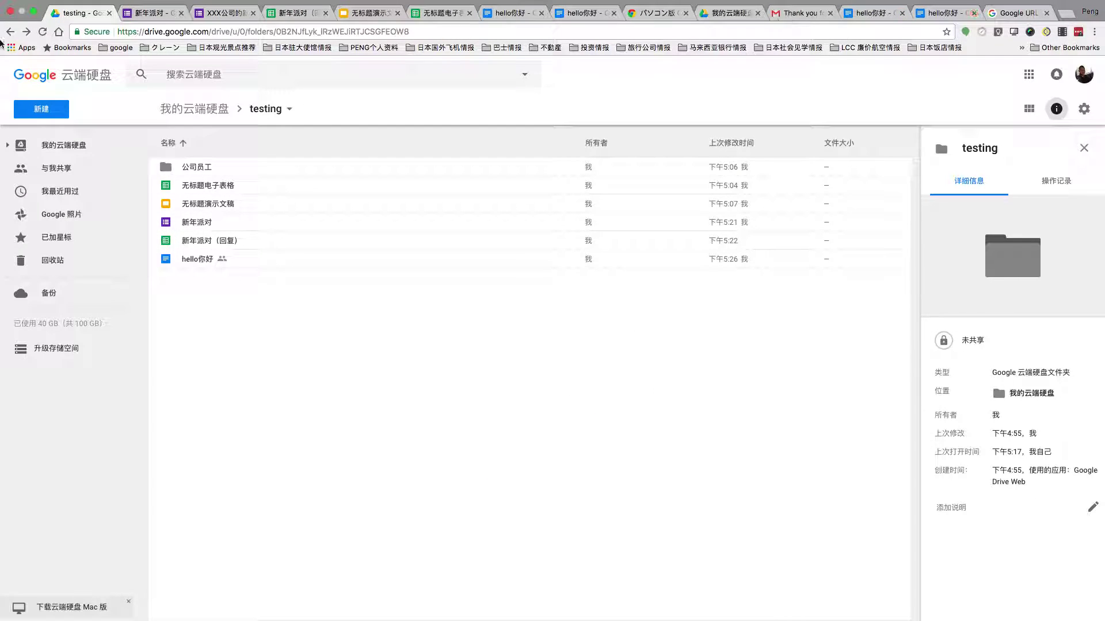
left_click(34, 14)
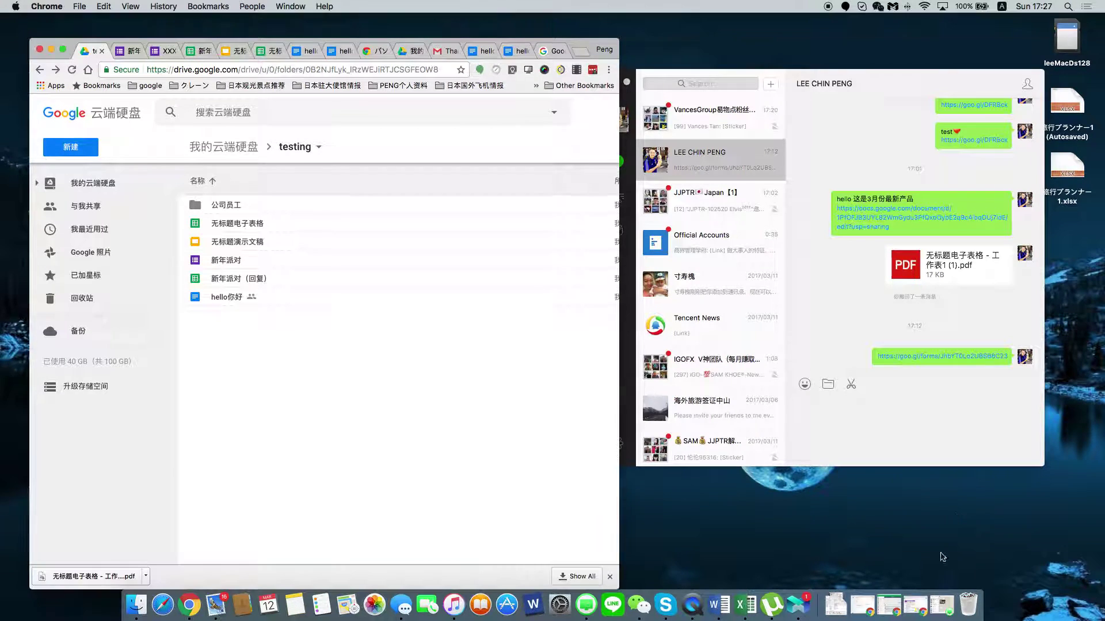
Bring Excel forward and create a Blank Workbook from the template gallery.
left_click(743, 600)
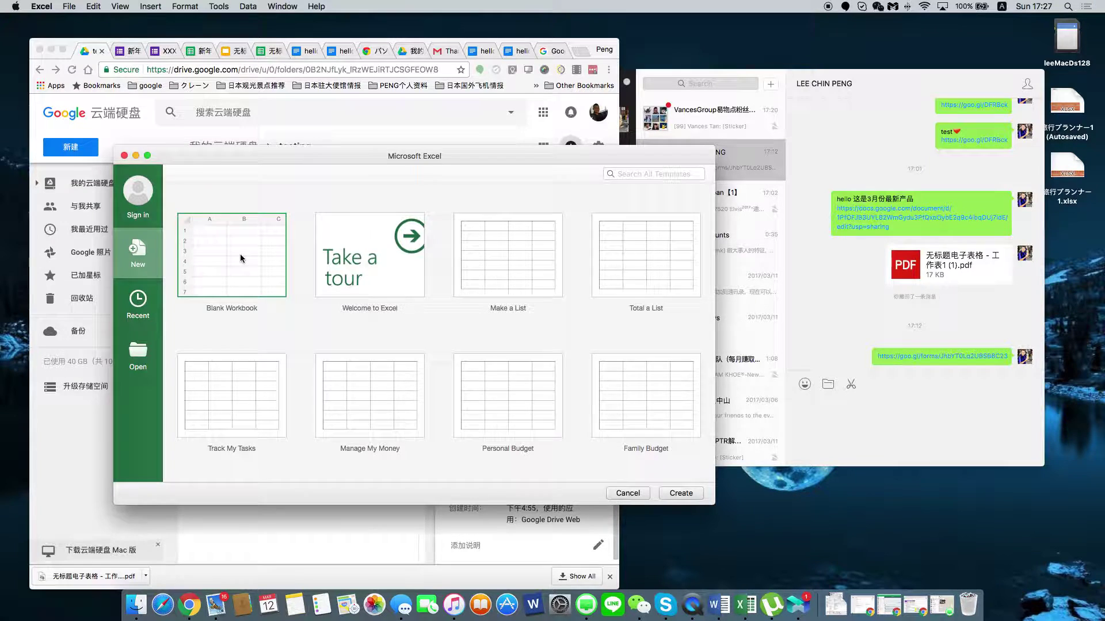
double_click(241, 255)
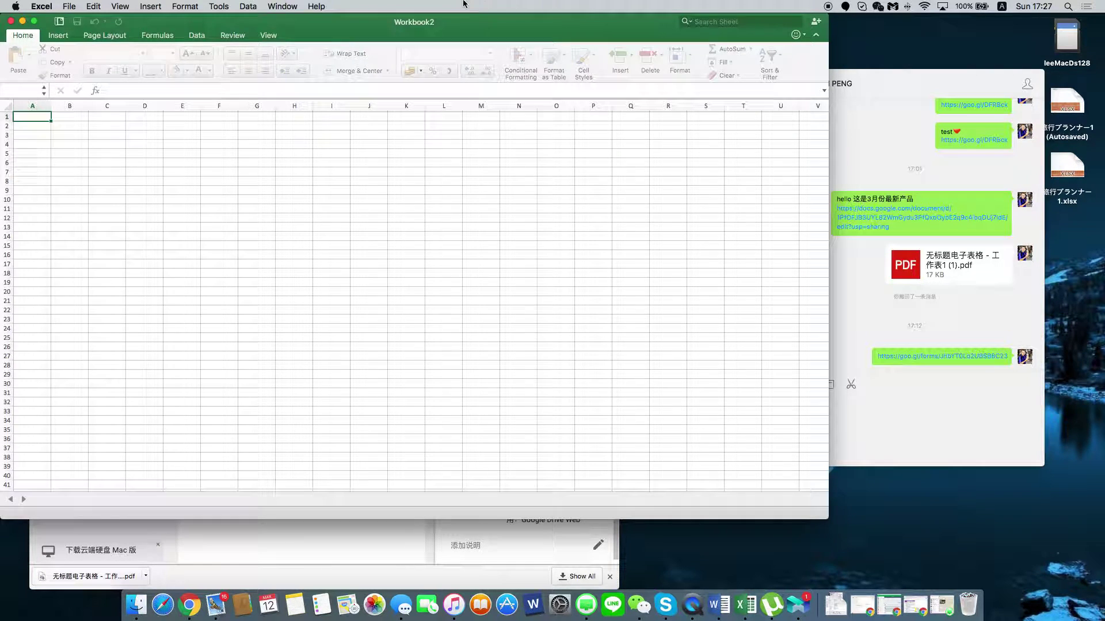
Enter 123, 1231241, 124, 124, 1241 and 24124 down column D starting at D8.
left_click_drag(828, 519, 494, 499)
left_click_drag(323, 27, 900, 75)
left_click(727, 227)
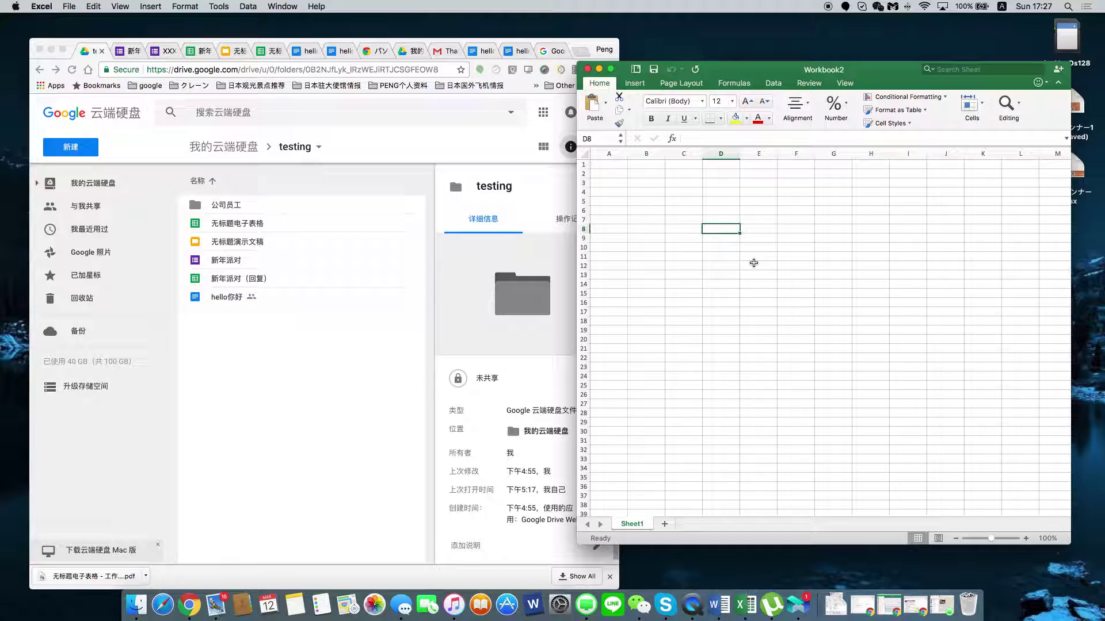
type("123")
key("Return")
key("Return")
type("1231241")
key("Return")
key("Return")
type("124")
key("Return")
type("124")
key("Return")
type("1241")
key("Return")
type("24124")
key("Return")
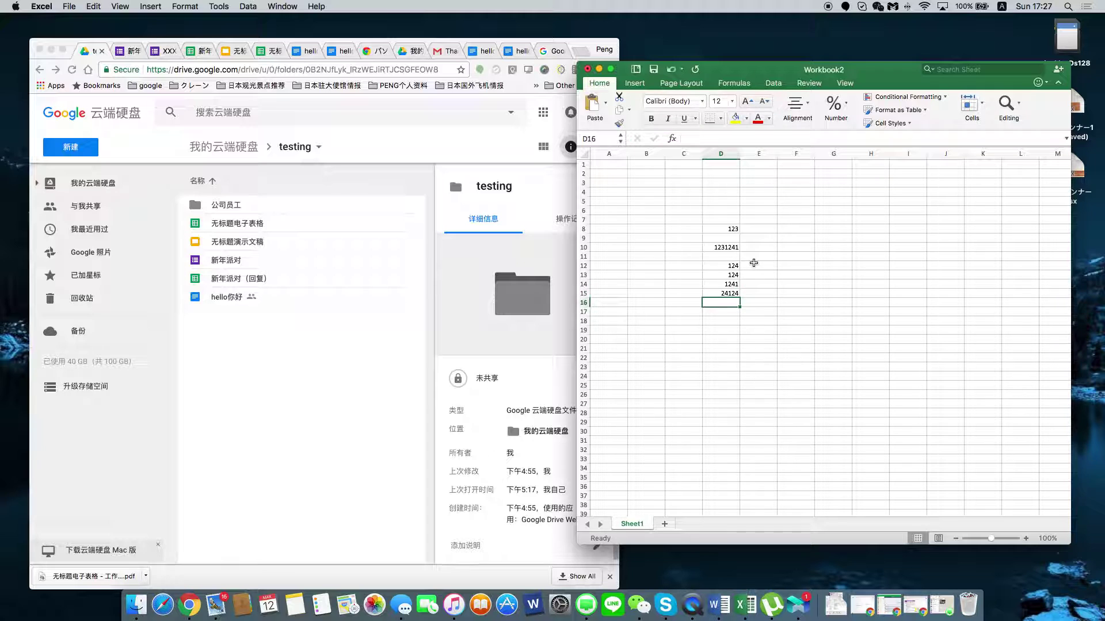
Label C17 'total', put =SUM(D8:D15) in D17 for 1256977, and select D8:D17.
left_click_drag(728, 231, 684, 322)
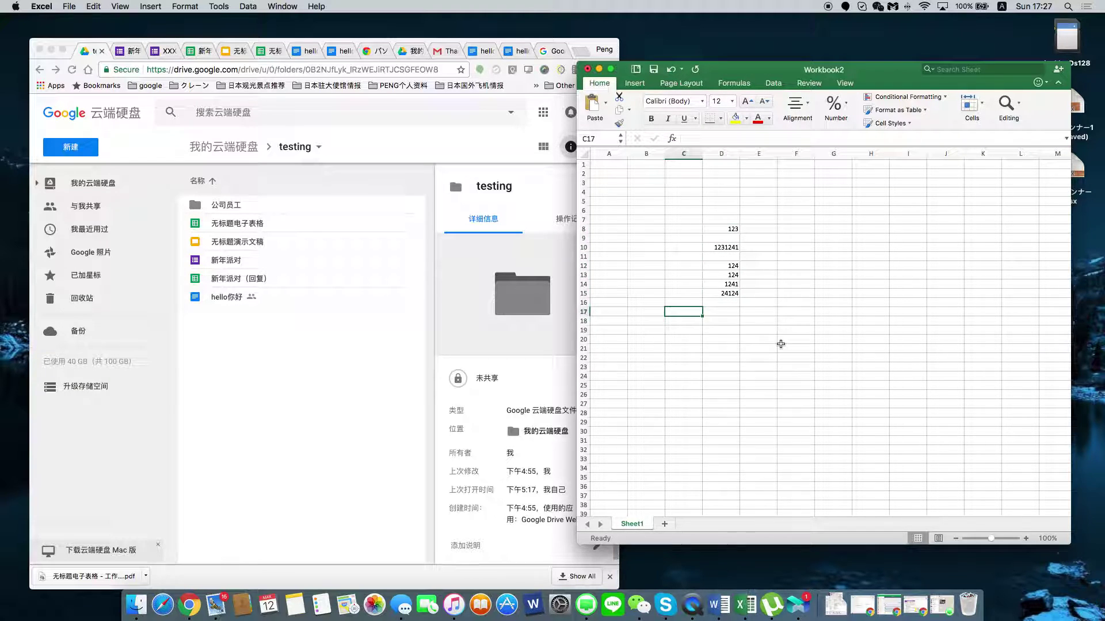
type("total")
key("Return")
left_click(737, 310)
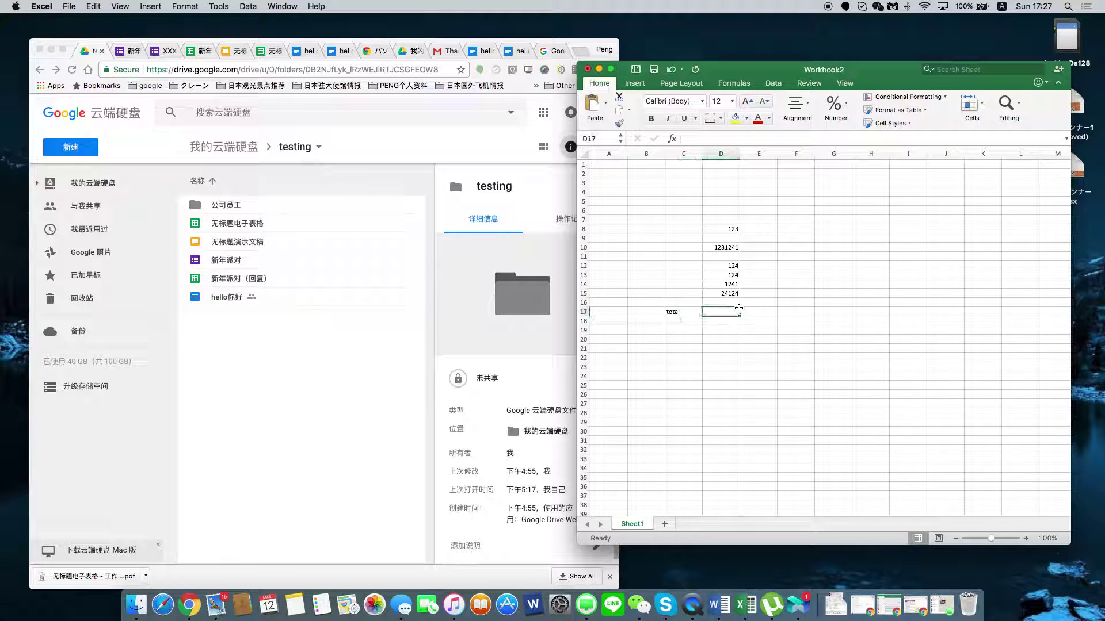
left_click(737, 138)
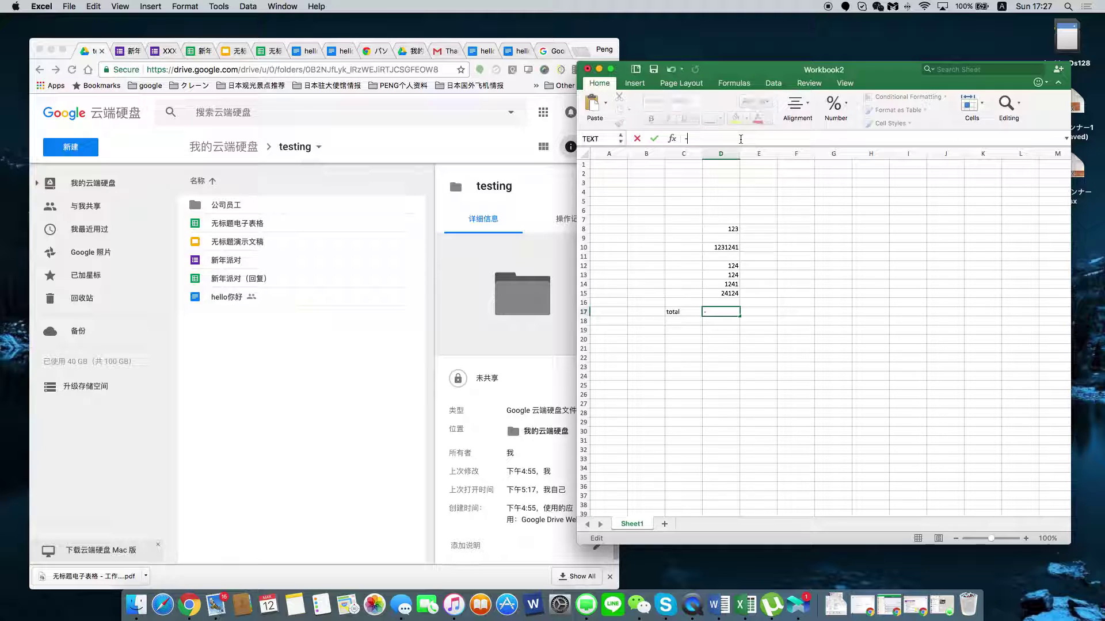
type("=sum(")
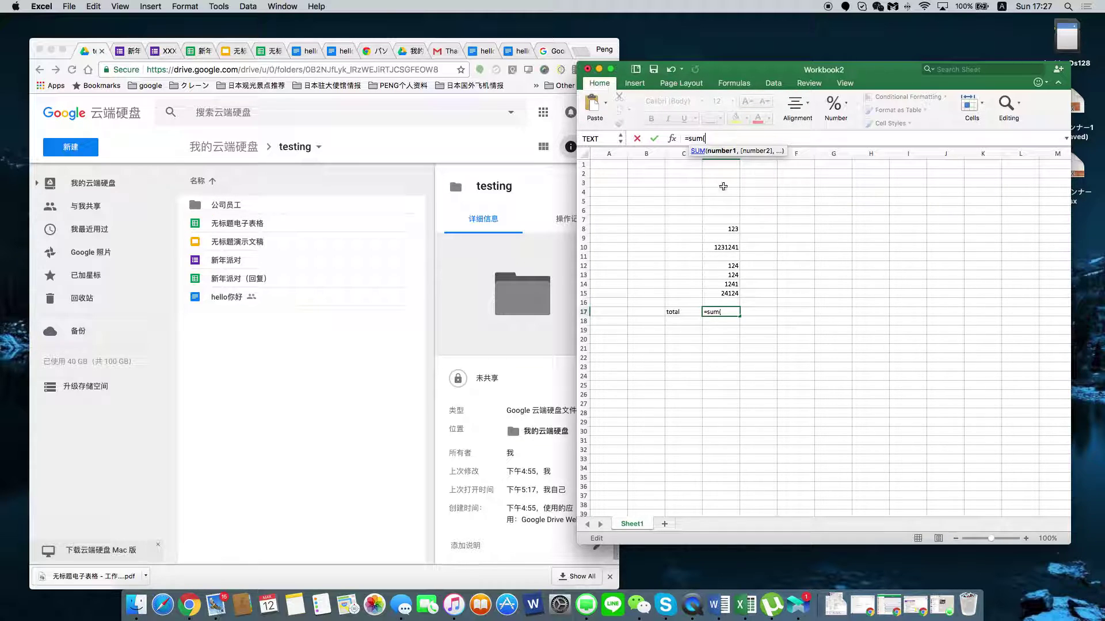
left_click_drag(723, 229, 721, 292)
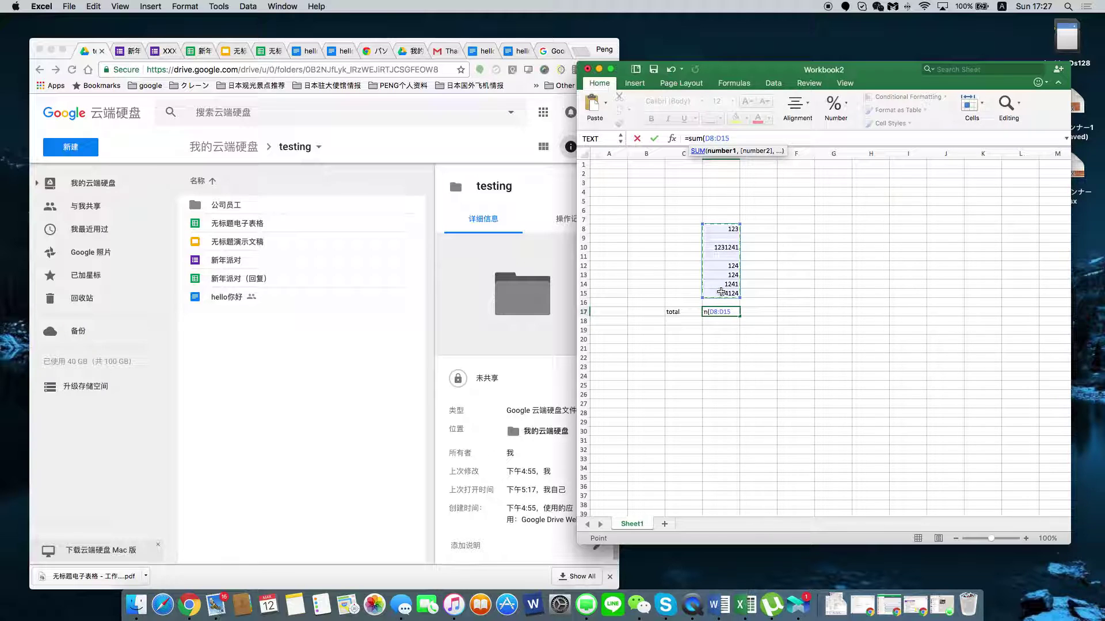
key("Return")
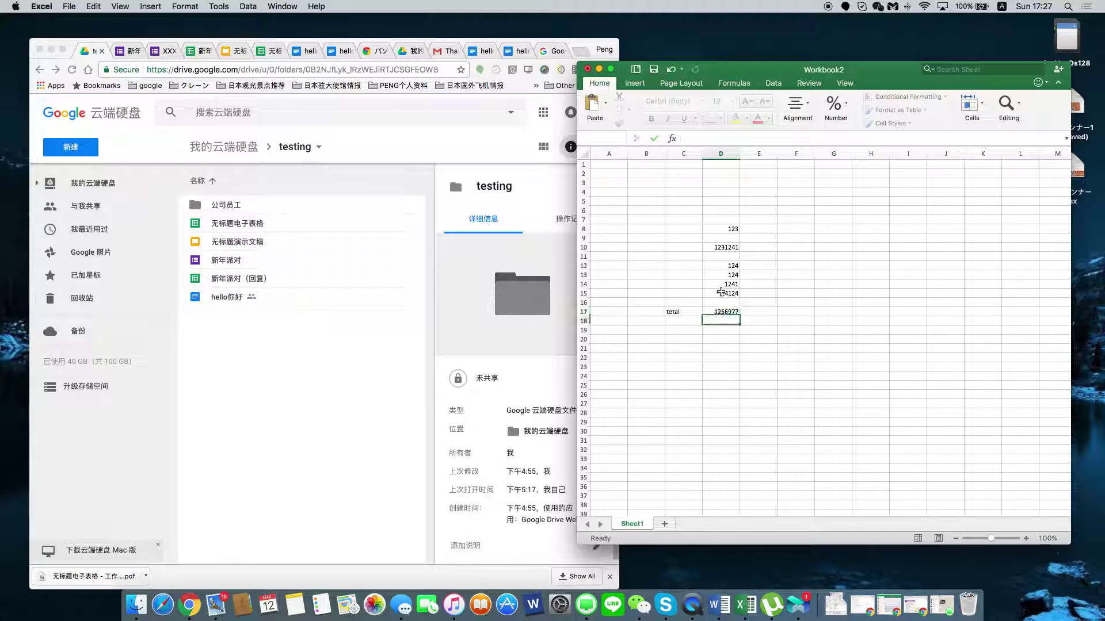
left_click_drag(723, 229, 726, 302)
left_click(818, 255)
Fill the numbers and total across columns D to I, save as Workbook2, and close it.
left_click_drag(724, 229, 921, 313)
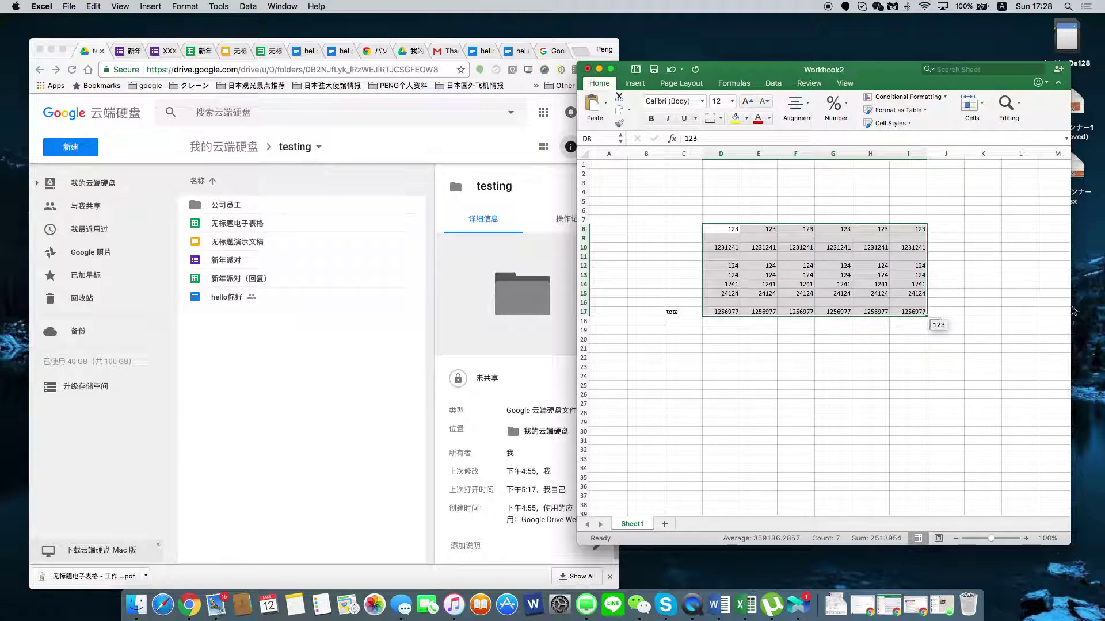
left_click(945, 375)
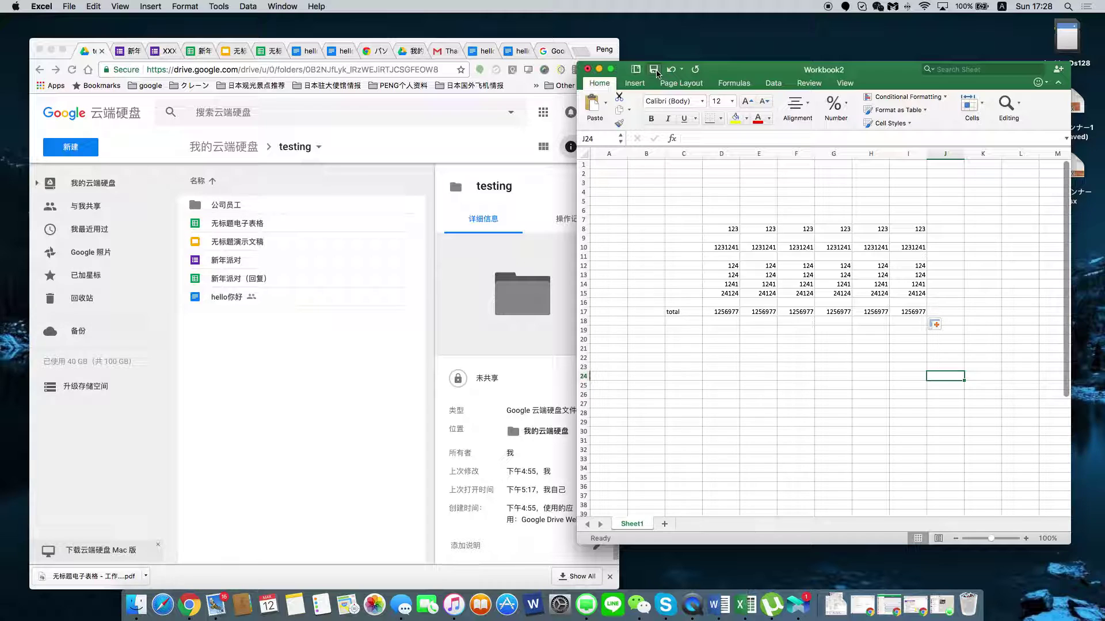
left_click(654, 69)
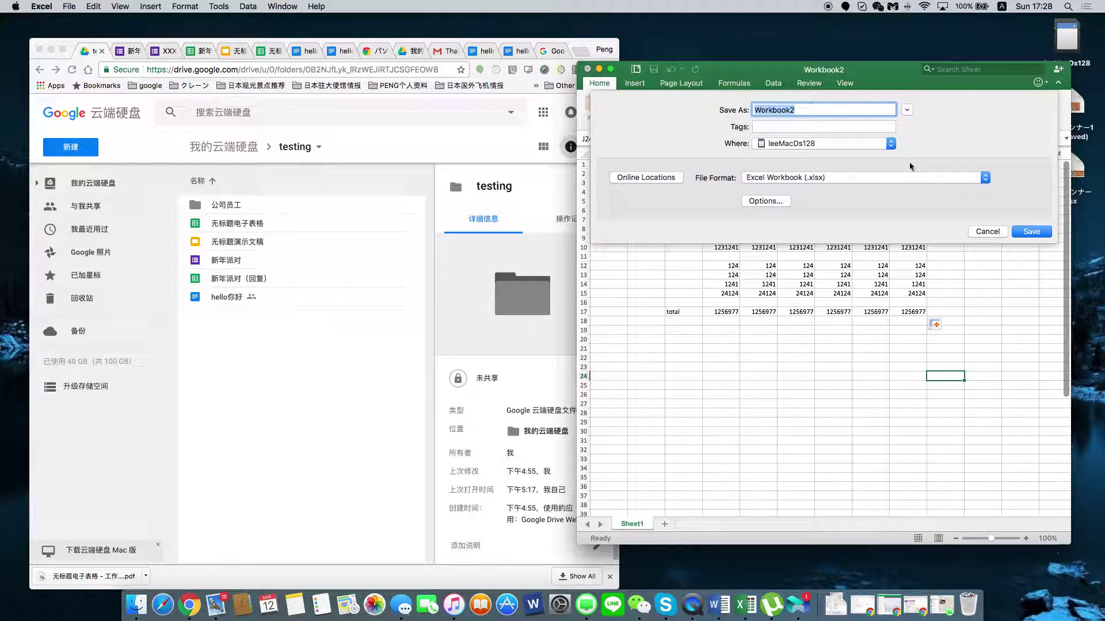
left_click(1029, 232)
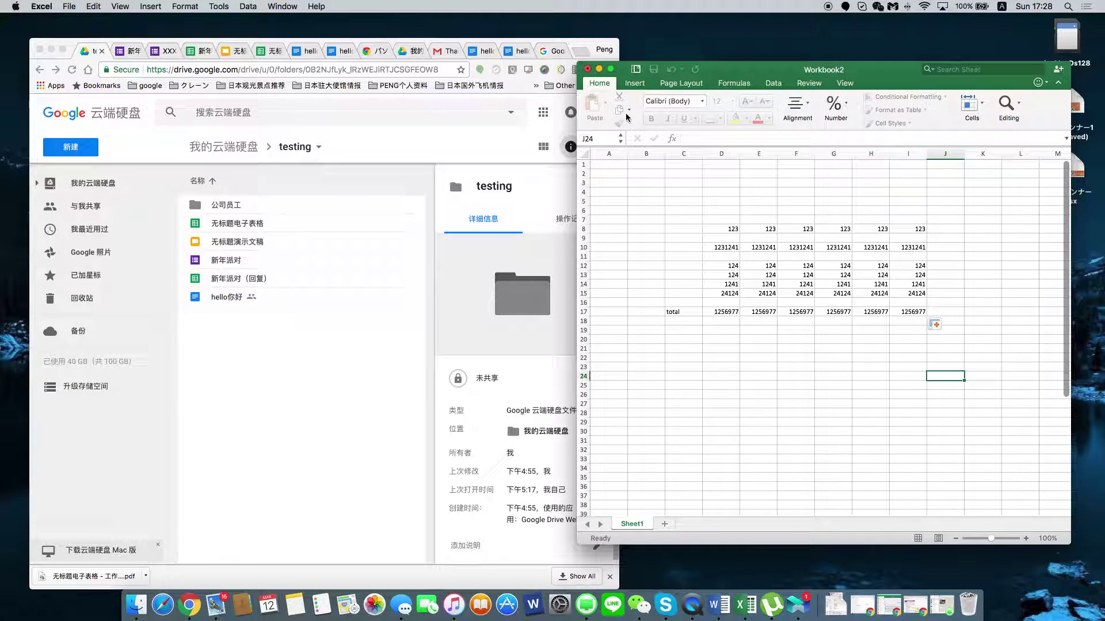
left_click(588, 73)
Open the local disk in Finder and drag Workbook2 into the Drive testing folder.
left_click(1067, 39)
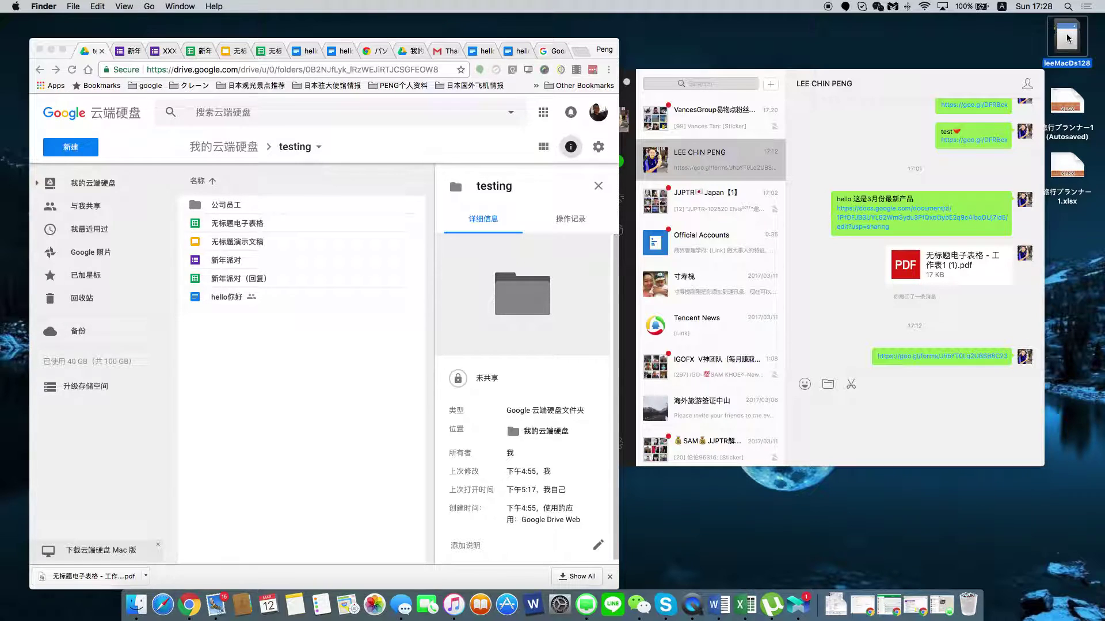
double_click(1067, 38)
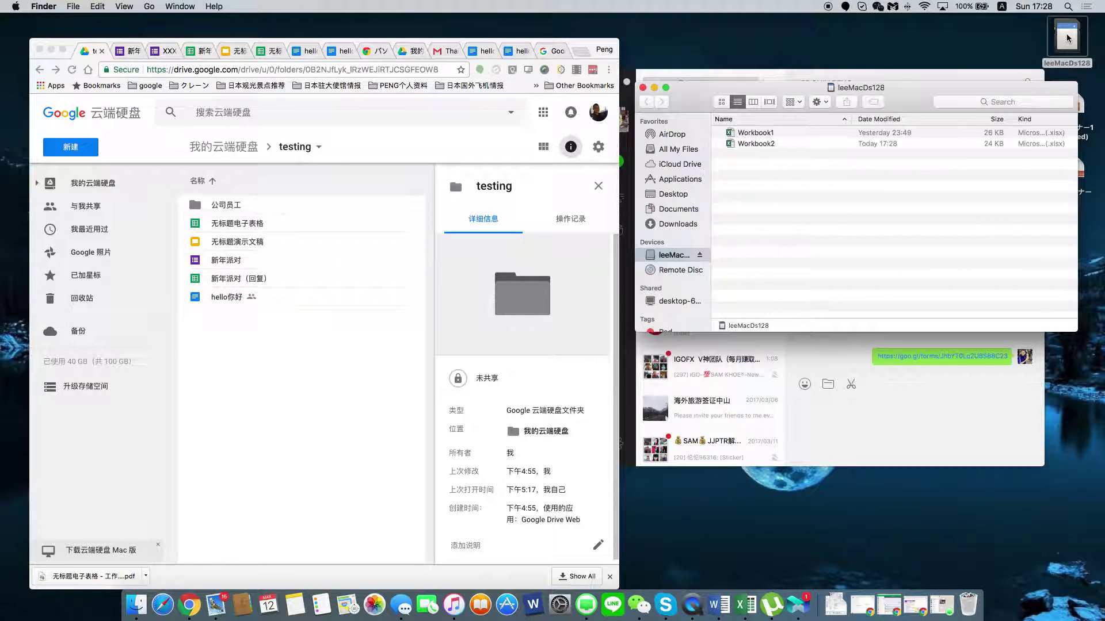
left_click(748, 144)
left_click_drag(758, 144, 230, 346)
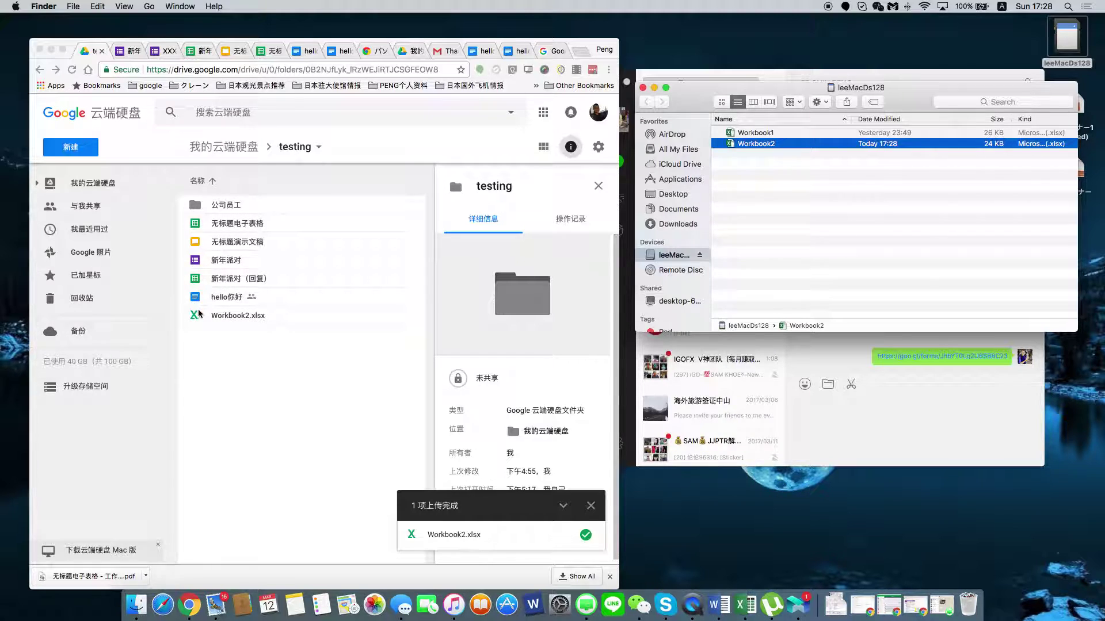
Open Workbook2.xlsx from Drive in Office Editing, then open the local Workbook2 in Excel.
left_click(237, 316)
double_click(236, 317)
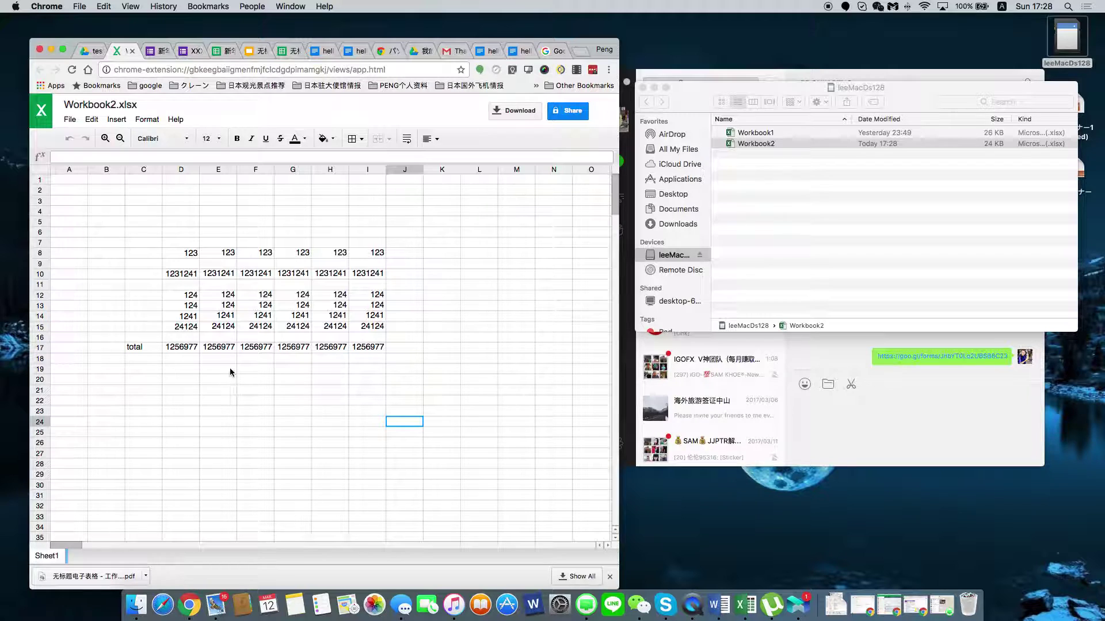
left_click(250, 369)
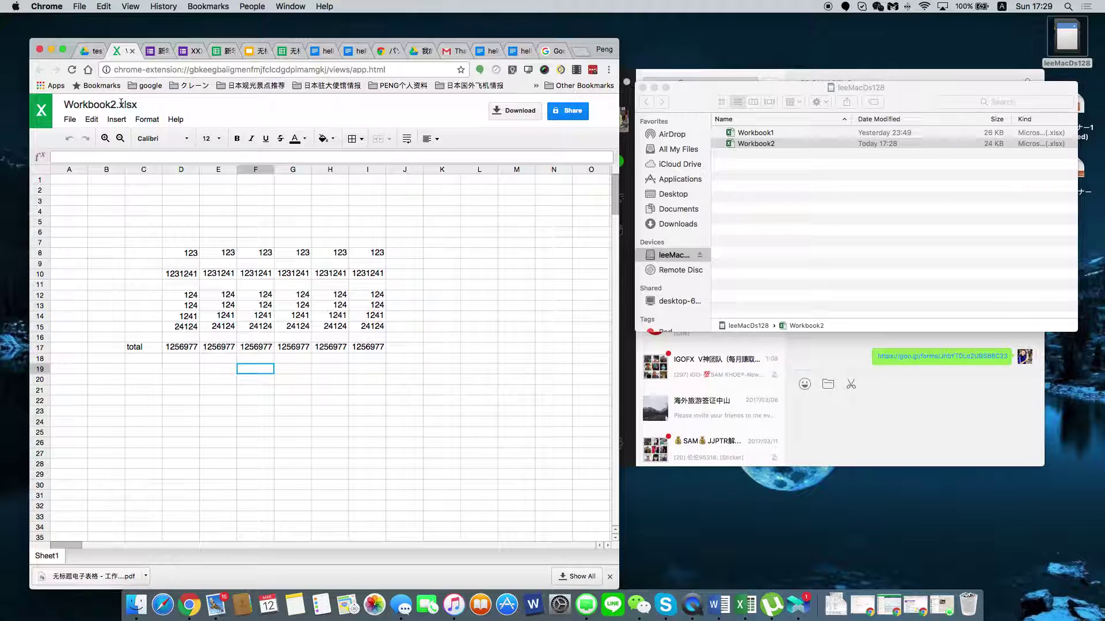
double_click(755, 144)
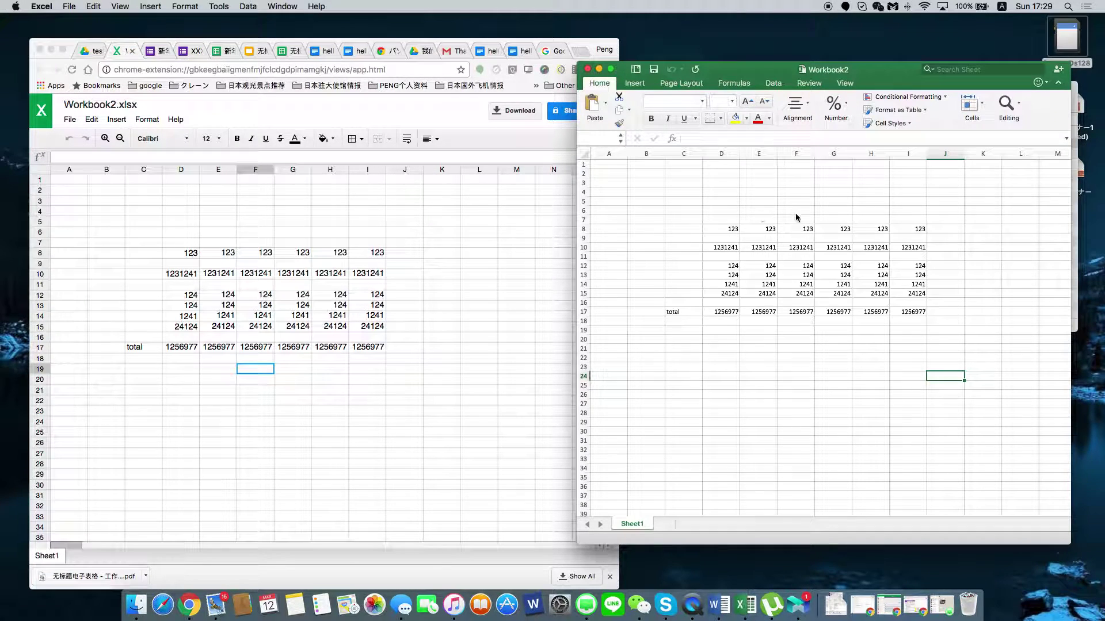
Type kjad;lsf;asdf, adsfasdf and asdfasdf into F21, F22 and F24, then save and close.
left_click(803, 352)
type("kjad;lsf;asdf")
key("Return")
type("adsfasdf")
key("Return")
key("Return")
type("asdfasdf")
key("Return")
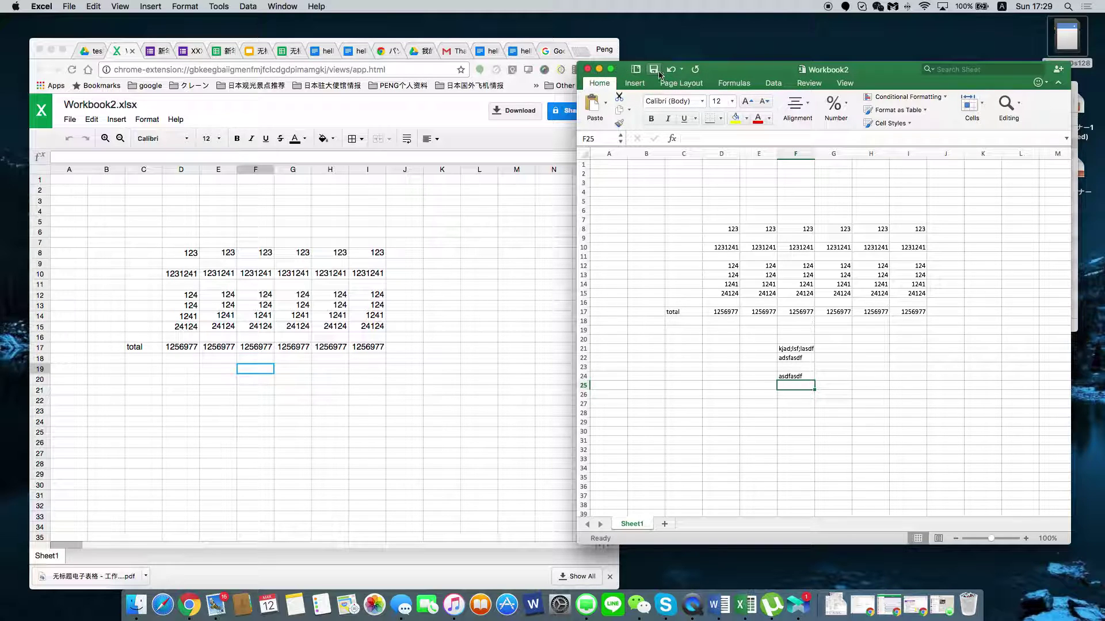
left_click(587, 71)
left_click(92, 51)
Upload the edited Workbook2 to the Drive folder and open it to see the new text in F21–F24.
left_click_drag(774, 144, 357, 372)
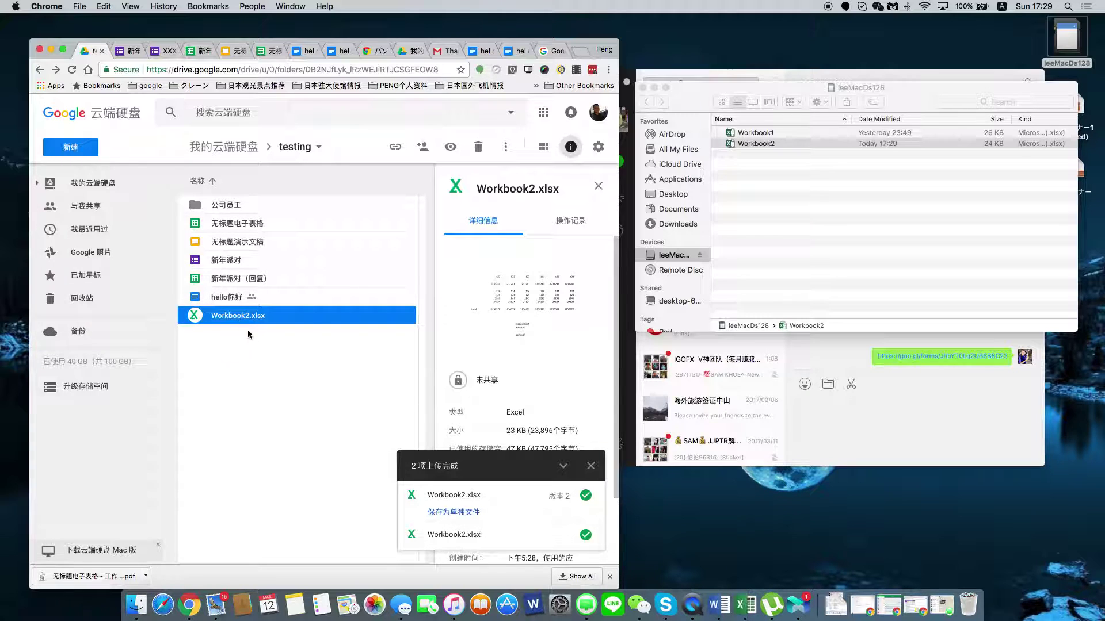
left_click(270, 348)
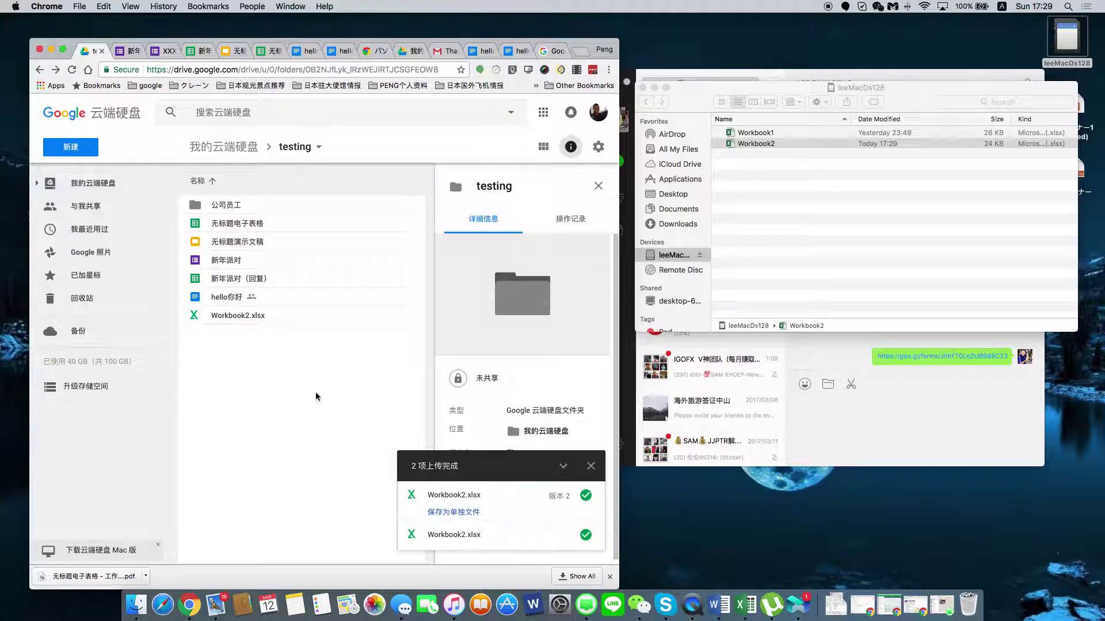
double_click(244, 318)
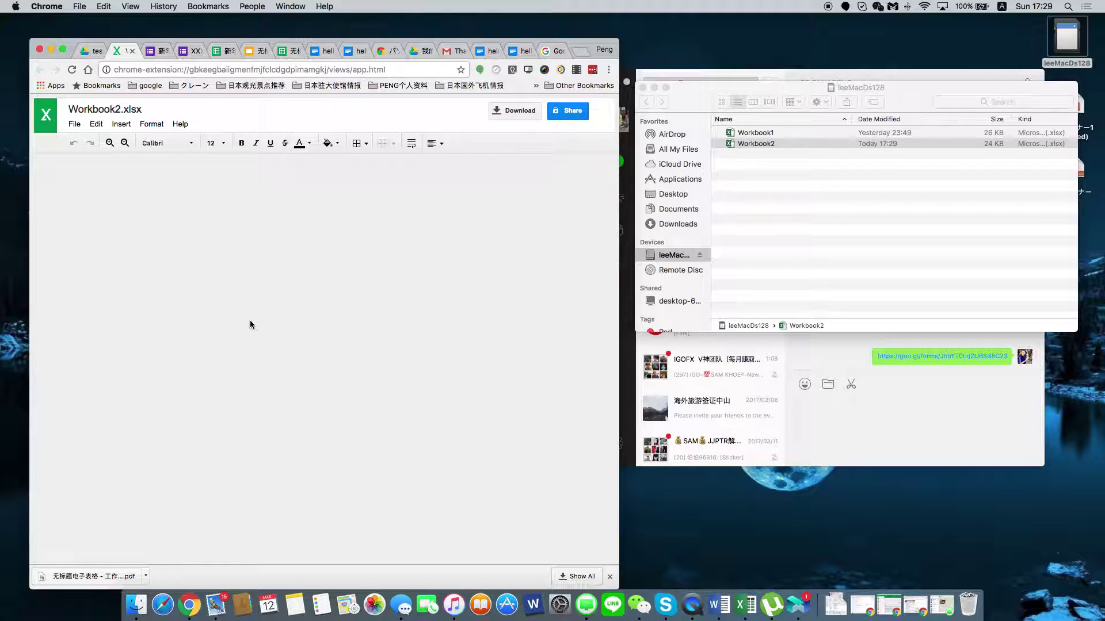
left_click_drag(251, 393, 251, 423)
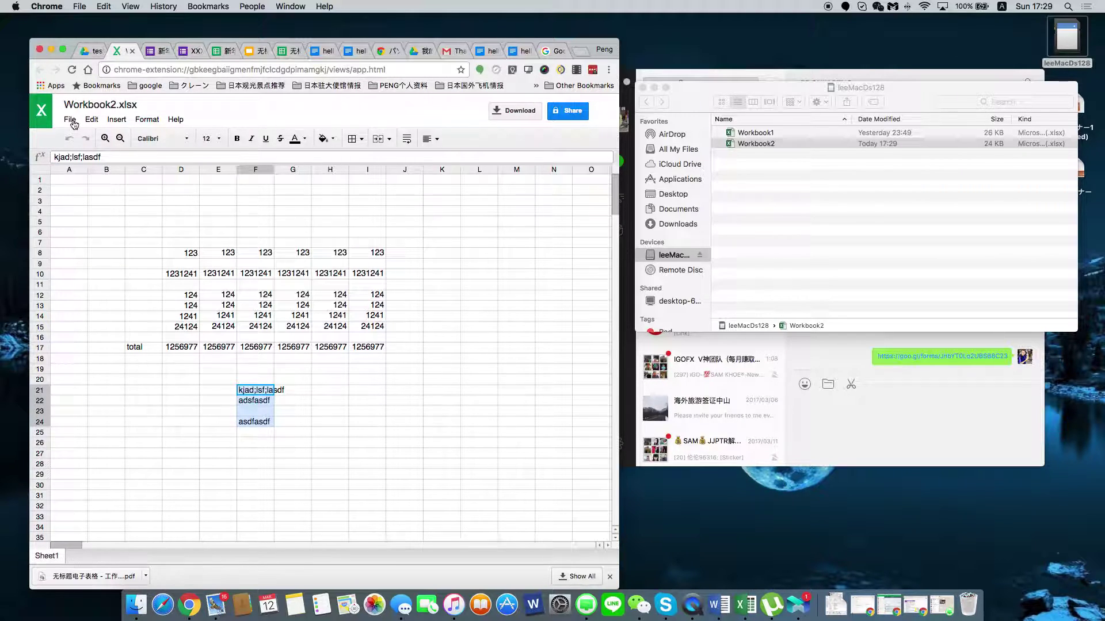
Save the workbook as a Google Sheets copy and open that Workbook2 sheet from the testing folder.
left_click(72, 122)
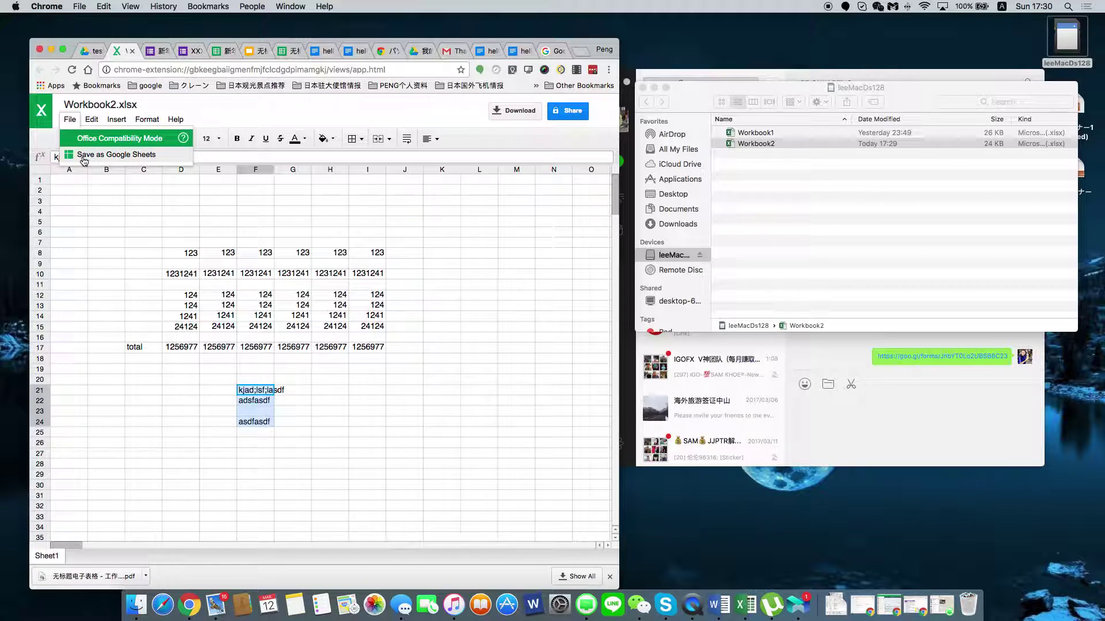
left_click(84, 156)
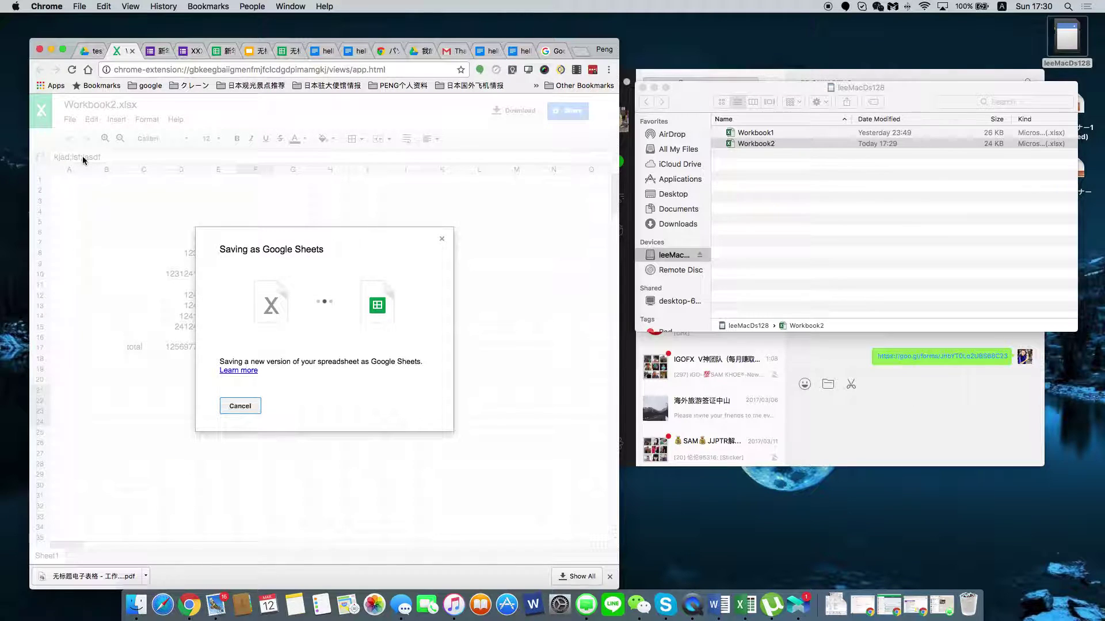
left_click(88, 52)
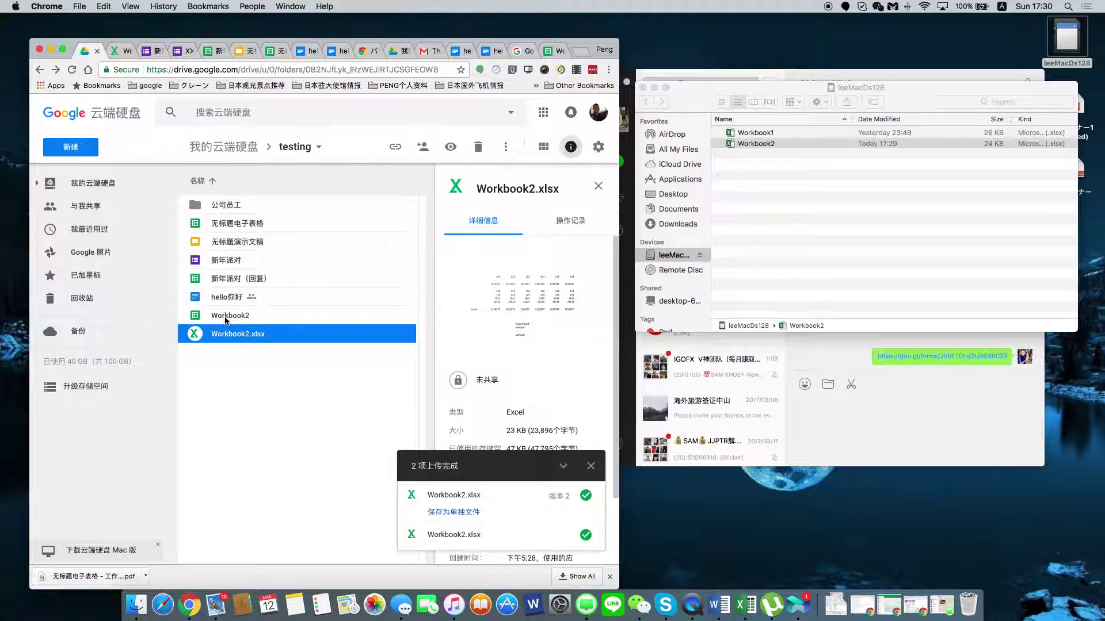
double_click(227, 317)
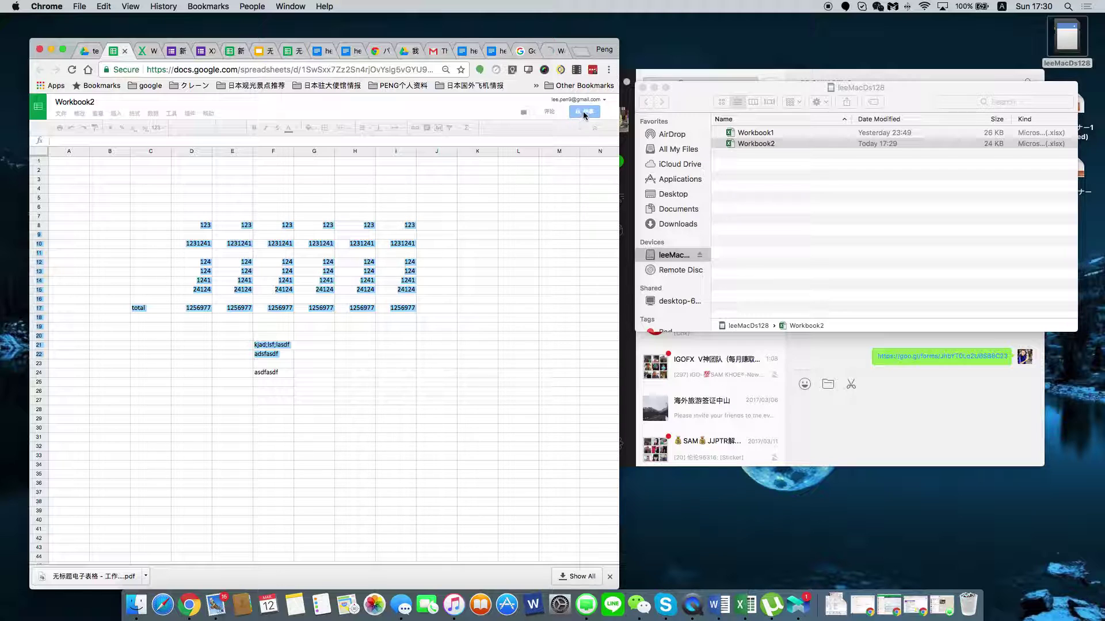
Download Workbook2.xlsx from the Office spreadsheet viewer.
left_click(139, 56)
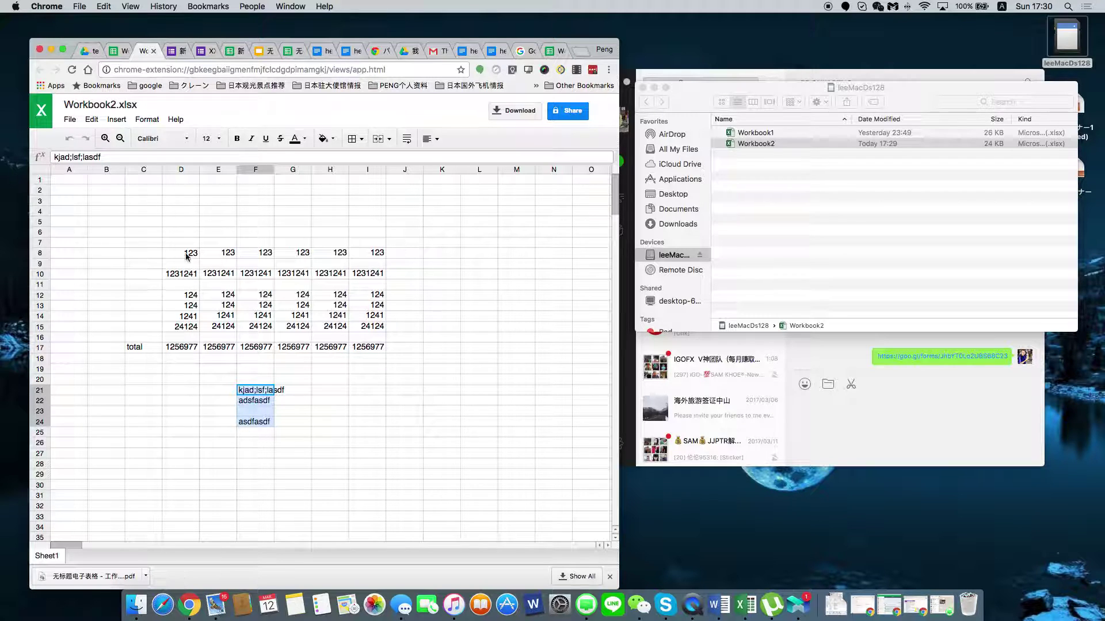
left_click(143, 274)
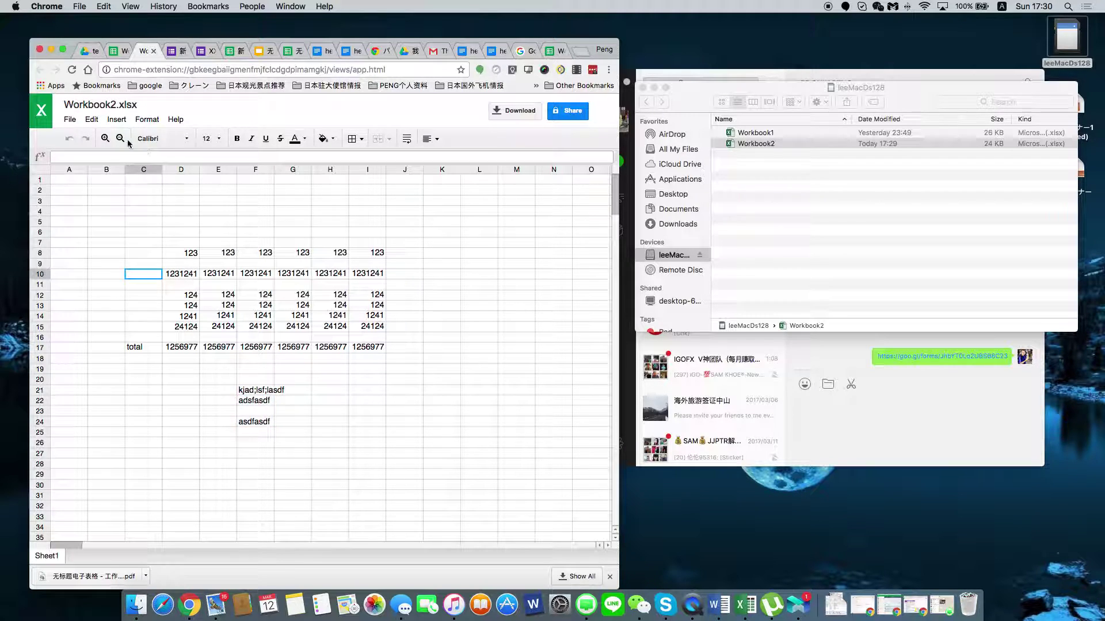
left_click(507, 111)
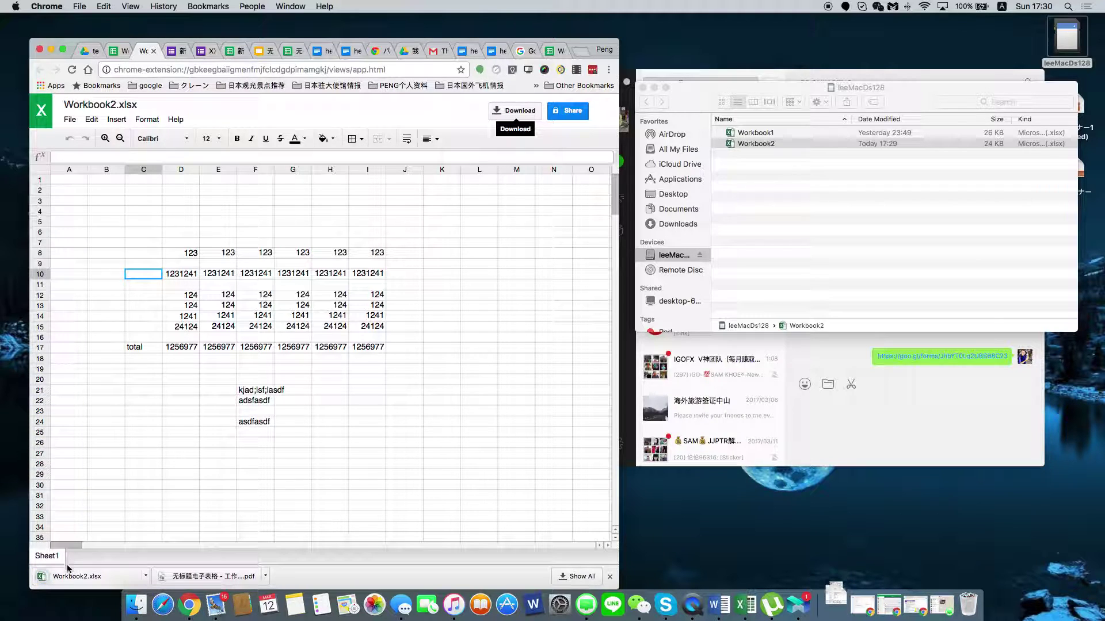
Show the Finder Downloads folder, which lists Workbook2.xlsx at 24 KB.
left_click(828, 602)
left_click(914, 140)
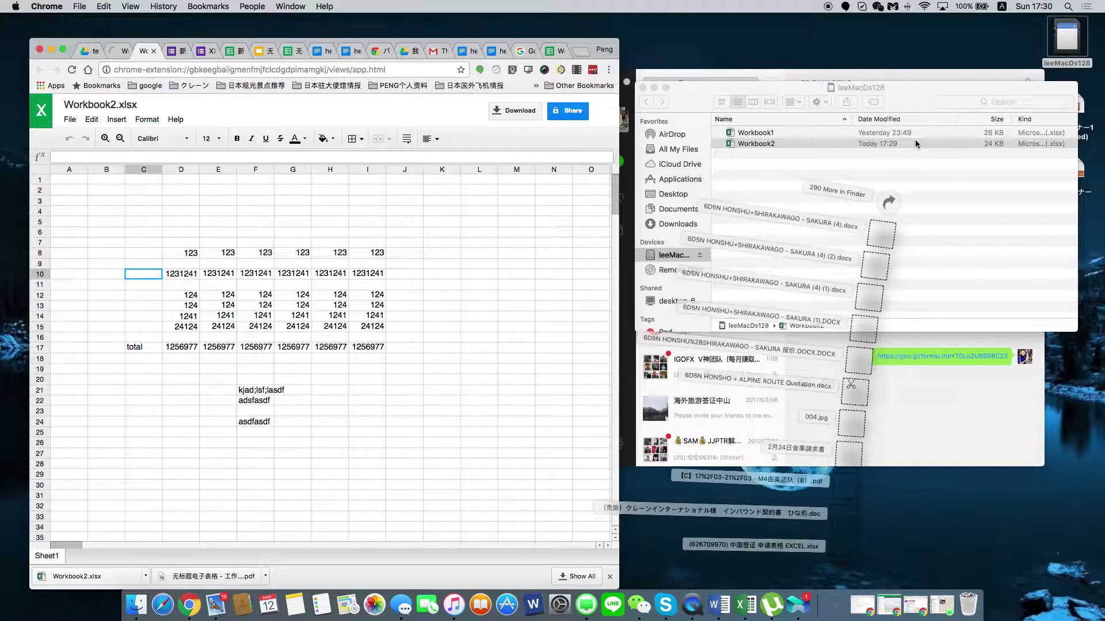
left_click(844, 145)
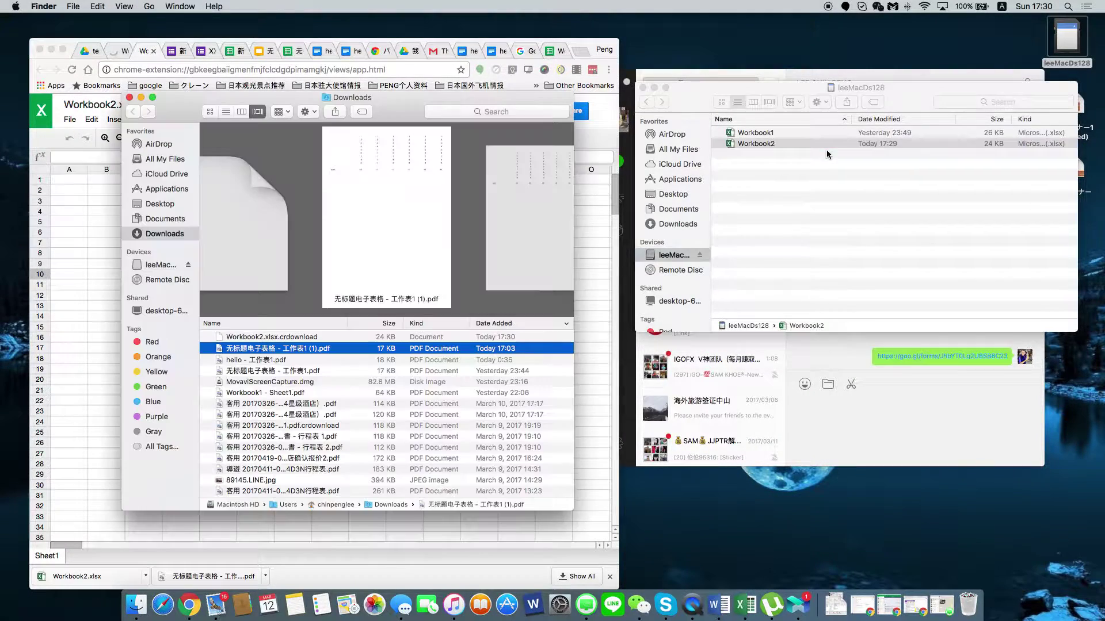
Check the downloaded Workbook2.xlsx in Excel, close it, and return to the Google Sheets copy.
left_click(252, 338)
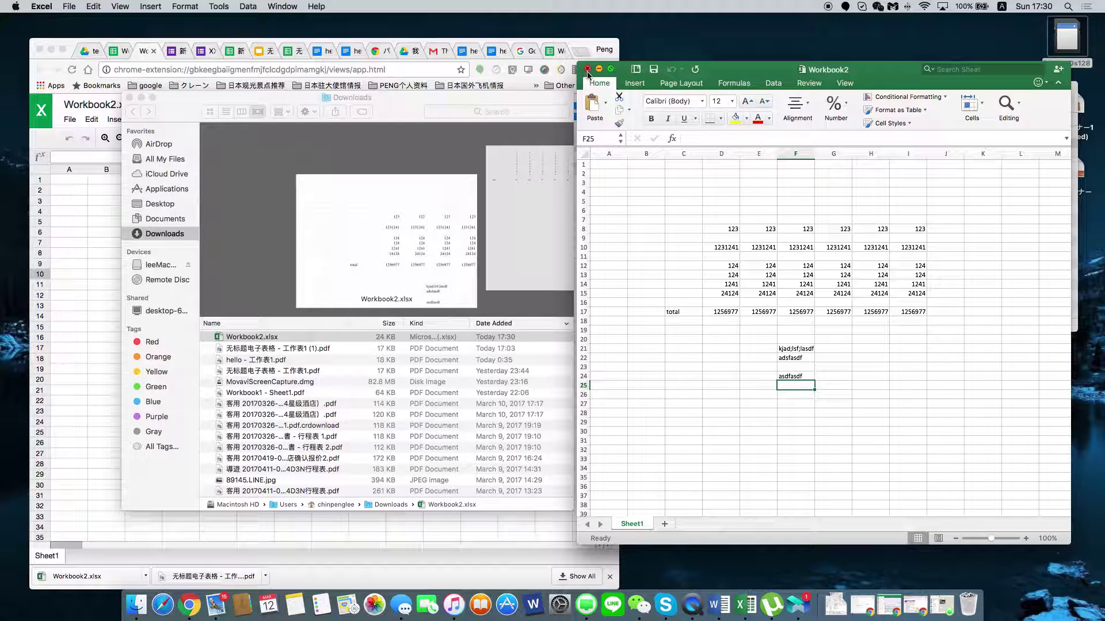
left_click(588, 70)
left_click(118, 52)
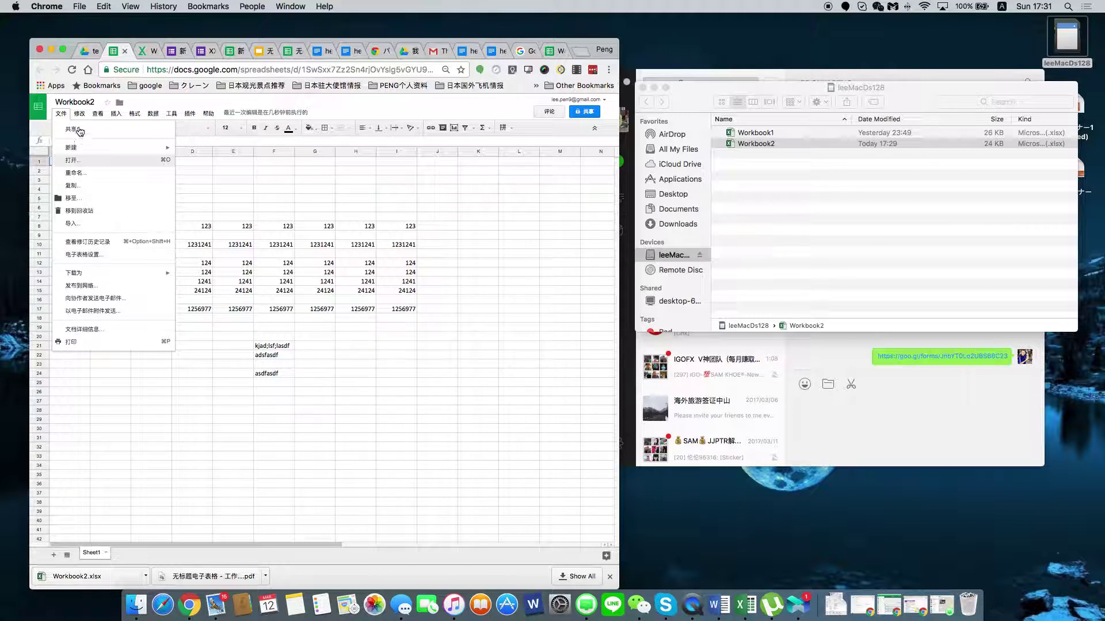
Export the Google Sheet as an Excel file, Workbook2 (1).xlsx, and show the Downloads folder.
mouse_move(81, 275)
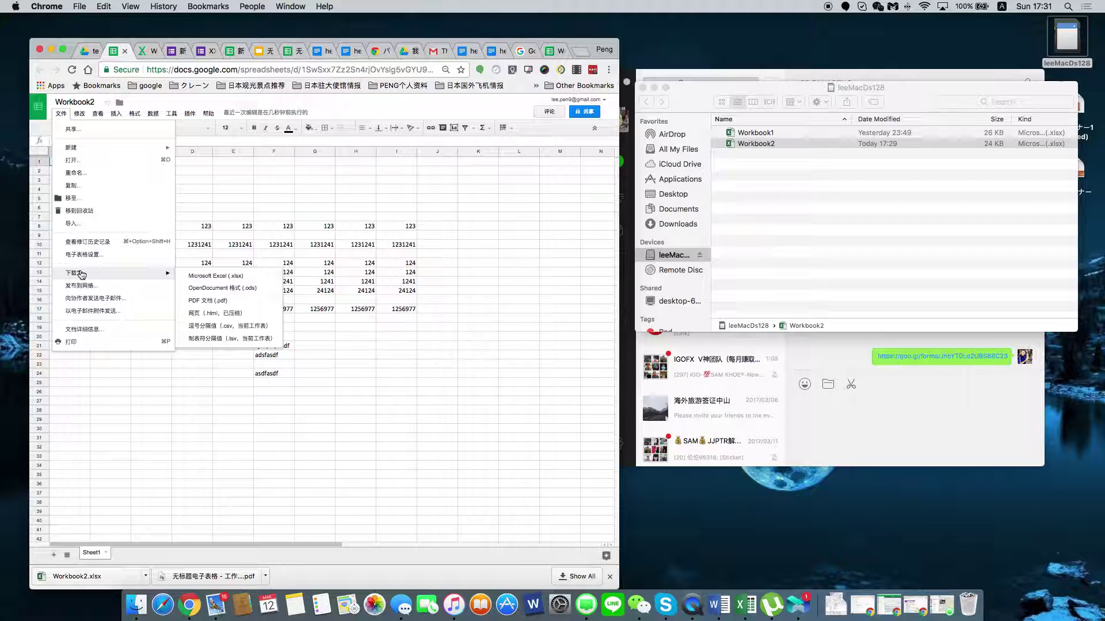
left_click(222, 275)
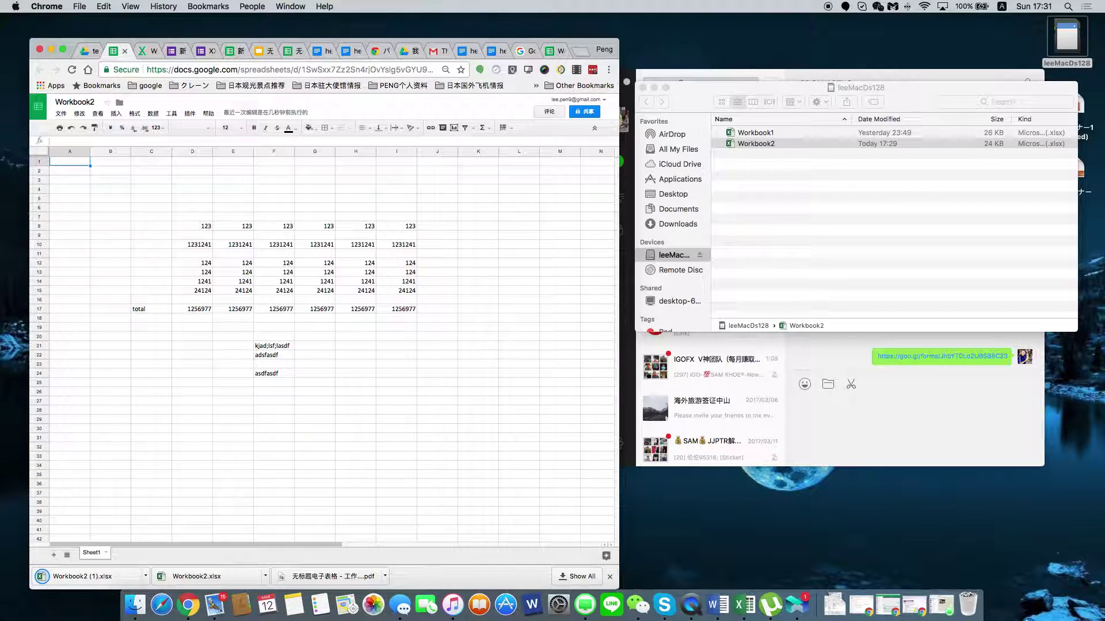
left_click(834, 604)
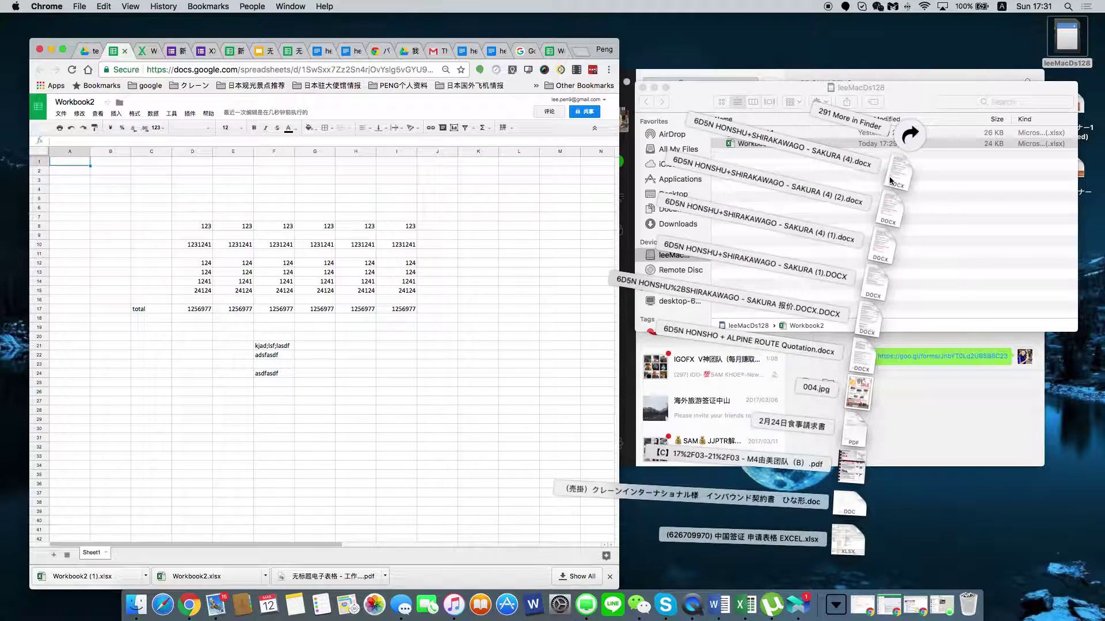
left_click(908, 134)
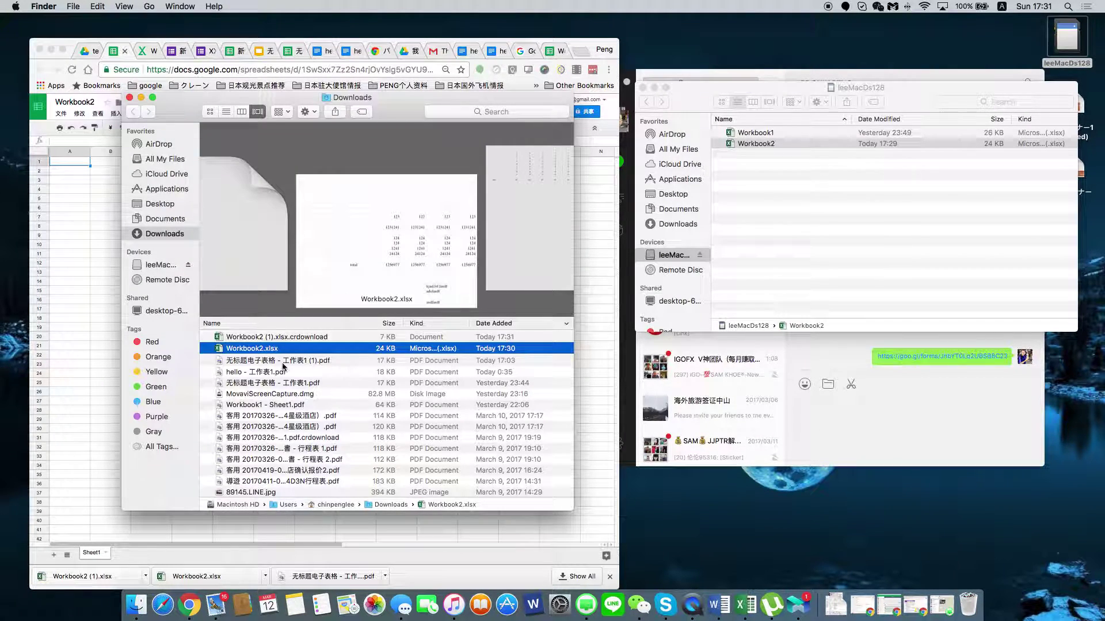
Check Workbook2 (1).xlsx in Excel, close it without saving, and return to Google Sheets.
left_click(257, 338)
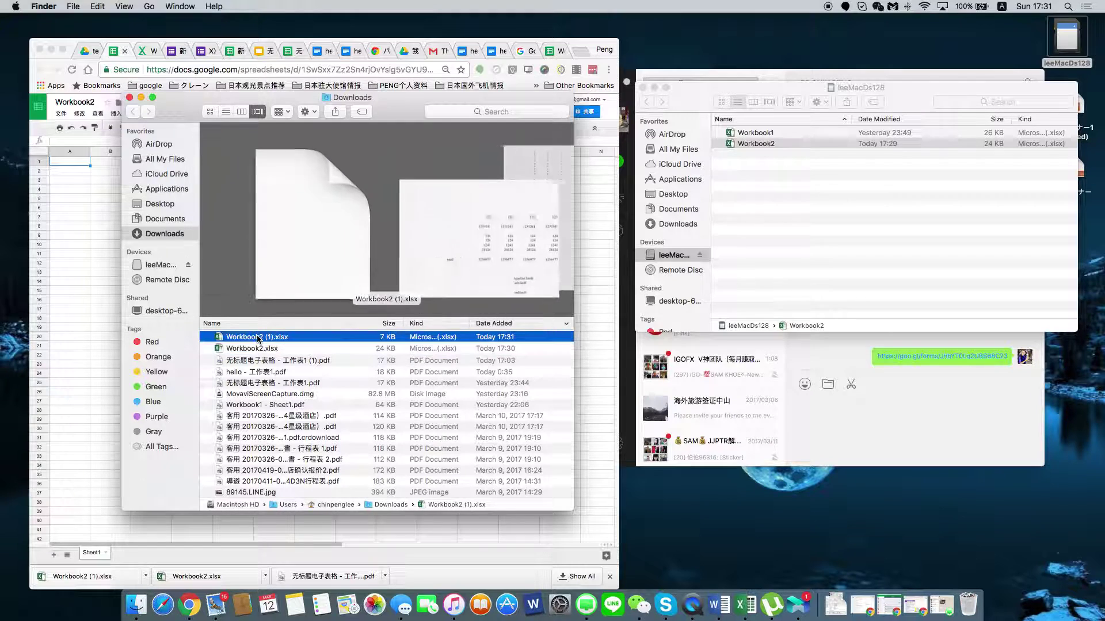
double_click(257, 338)
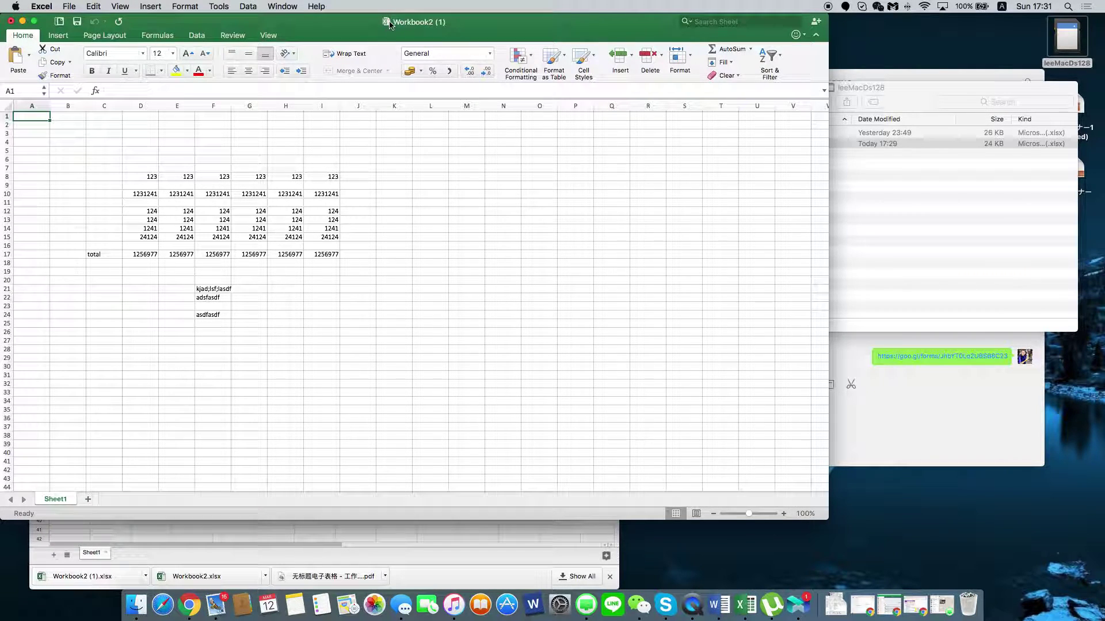
left_click(10, 21)
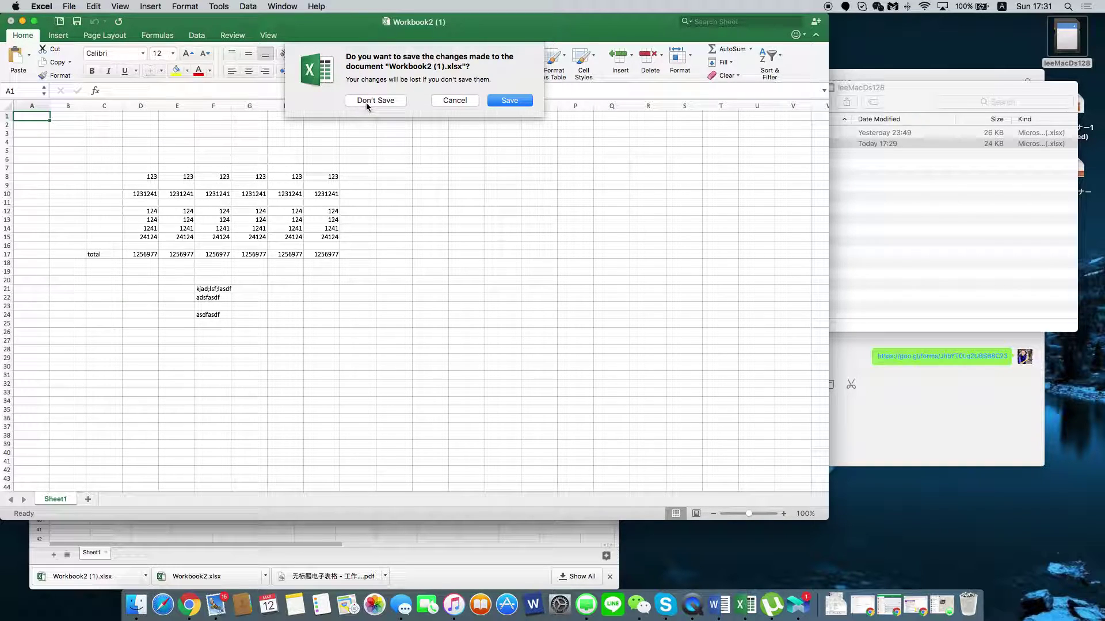
left_click(509, 102)
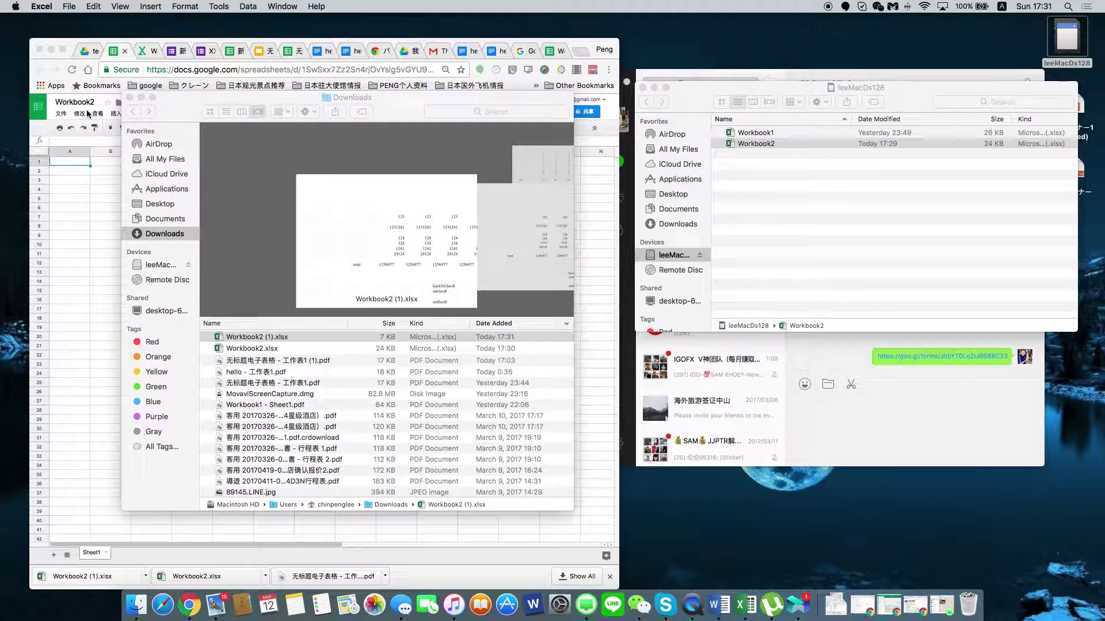
left_click(78, 191)
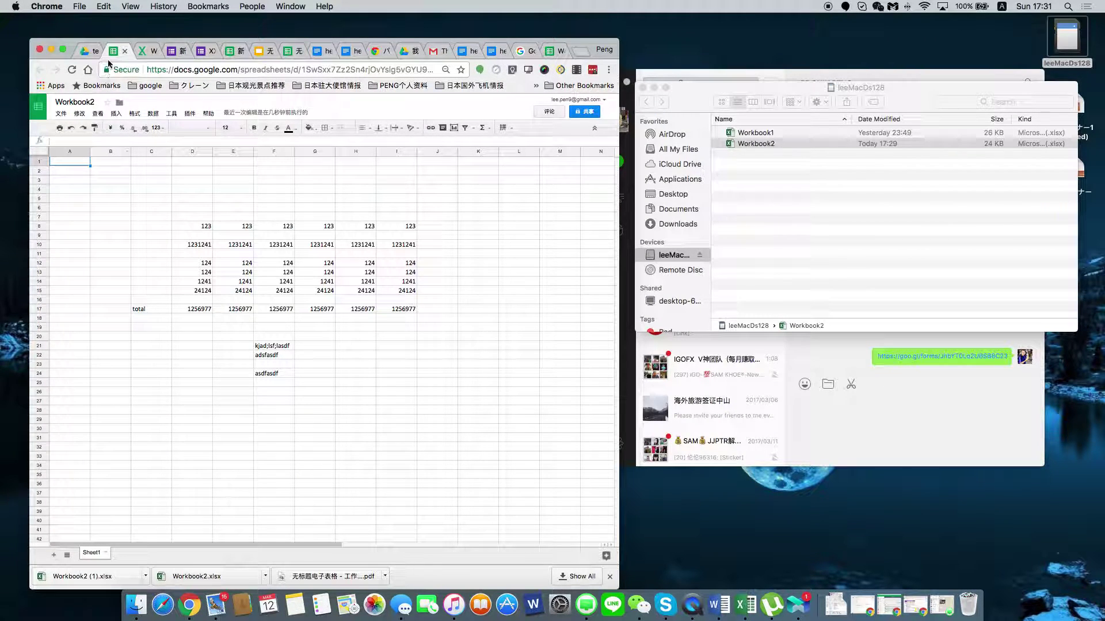
Create a folder named 垃圾桶 in the testing folder, typing the name with Pinyin input.
left_click(86, 53)
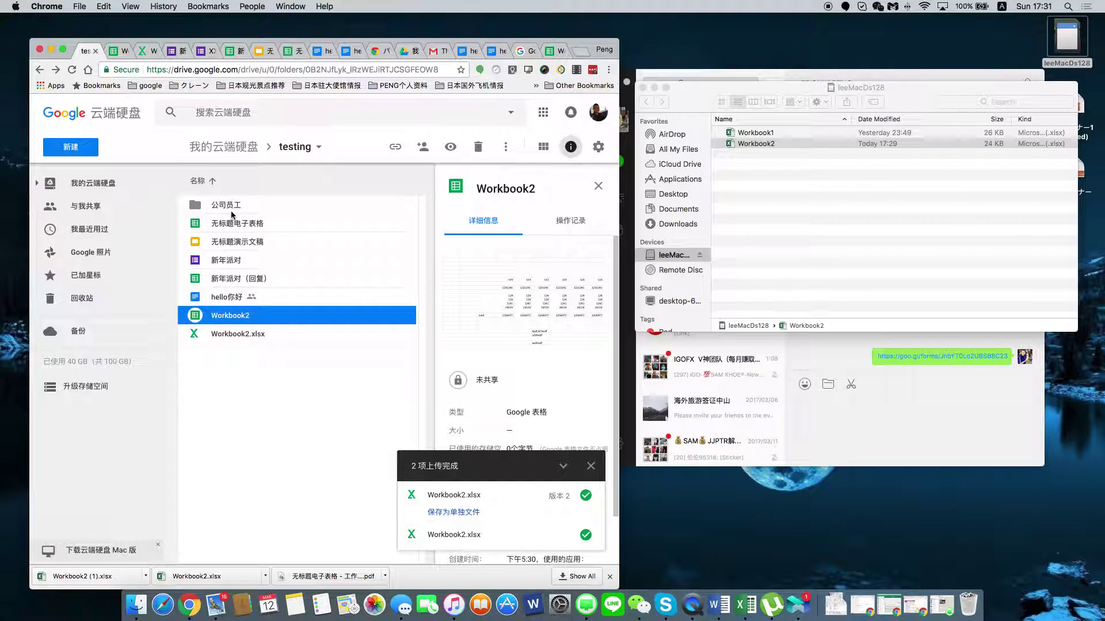
right_click(229, 367)
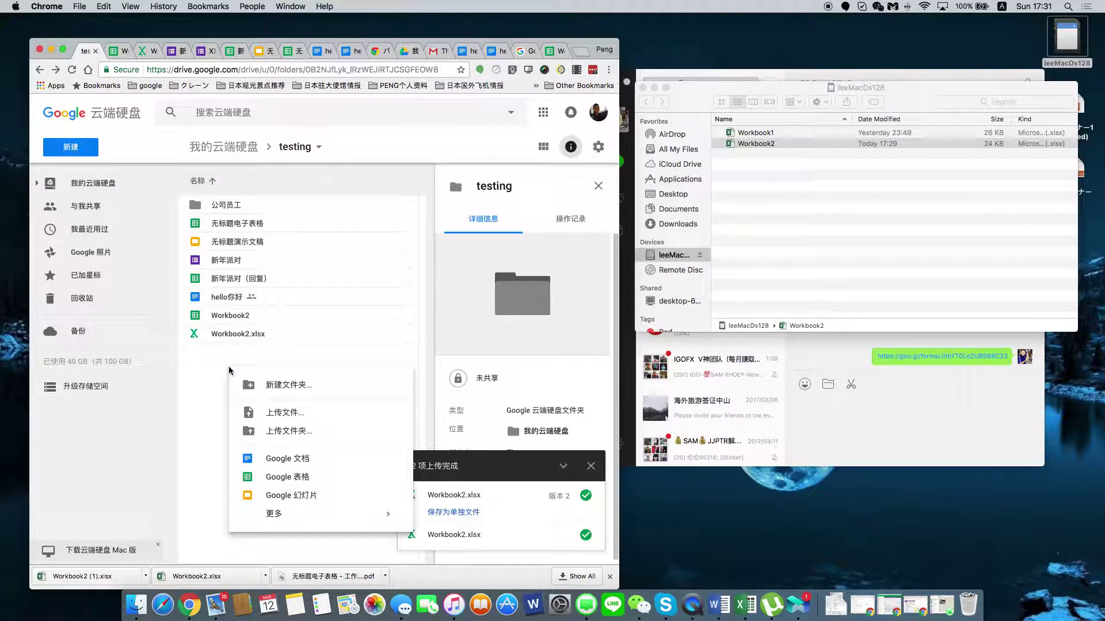
left_click(260, 386)
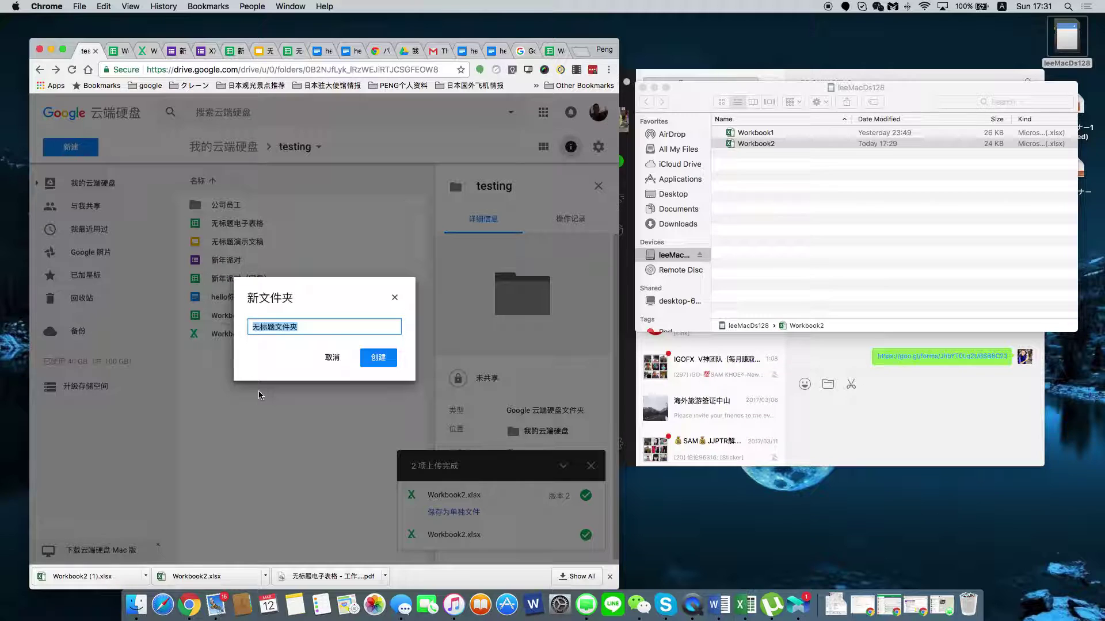
type("lai")
key("BackSpace")
key("BackSpace")
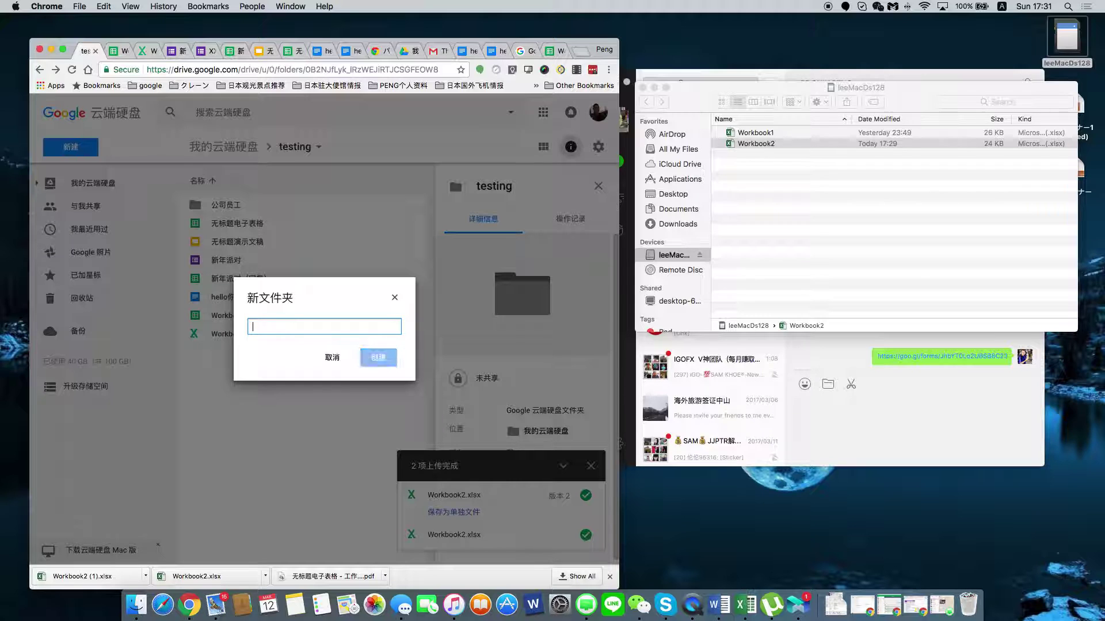
key("ctrl+space")
key("ctrl+space")
key("ctrl+space")
key("ctrl+space")
key("ctrl+space")
key("ctrl+space")
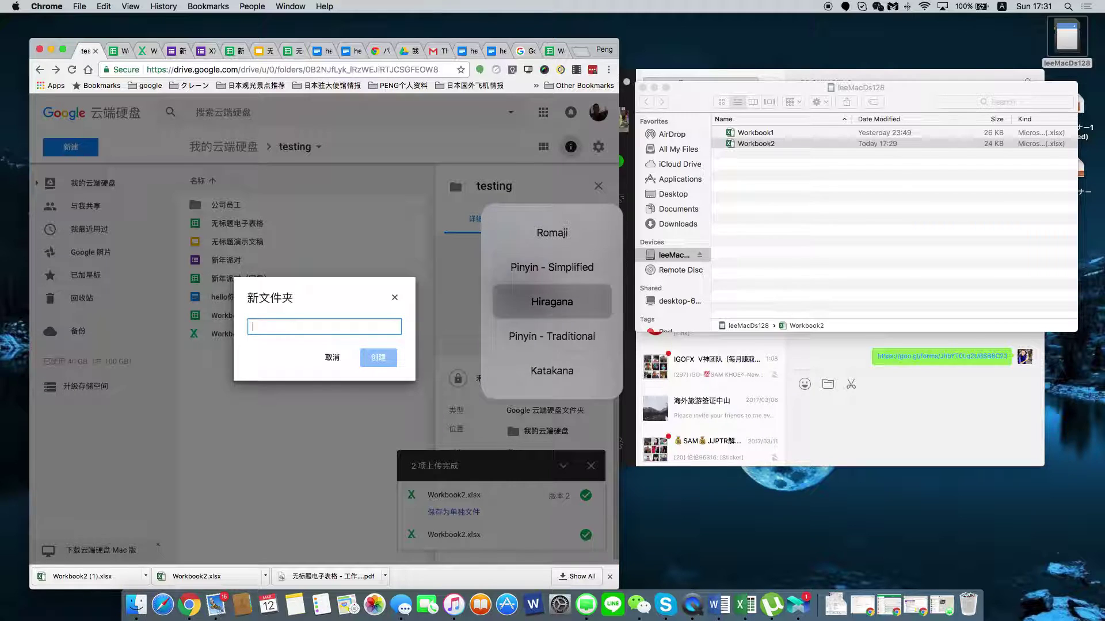
key("ctrl+space")
type("lajiti")
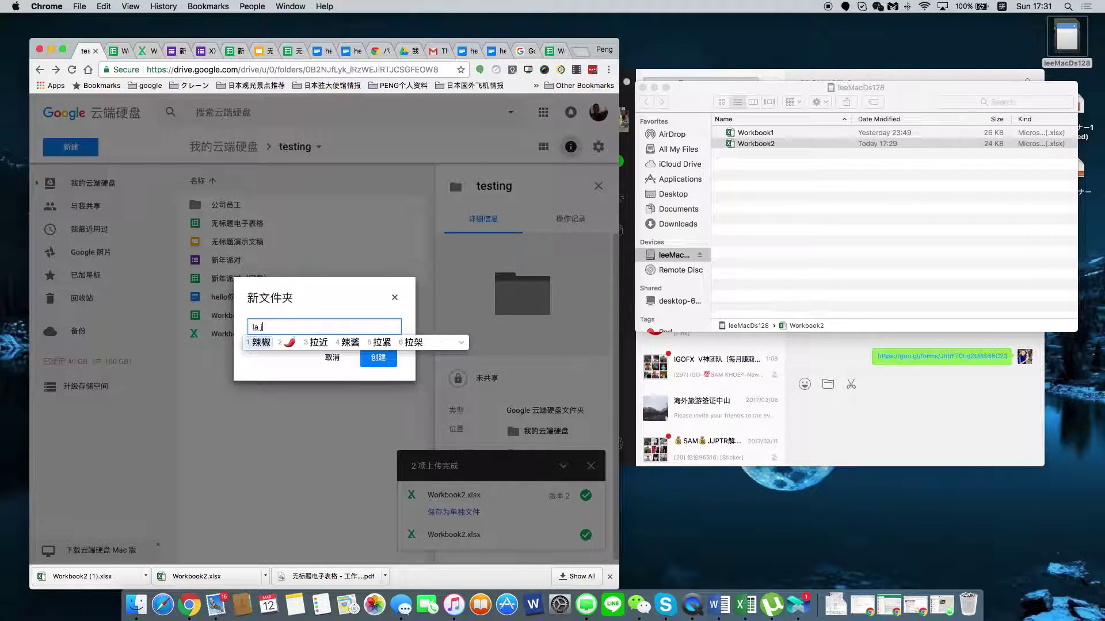
key("BackSpace")
type("ong")
key("space")
key("Return")
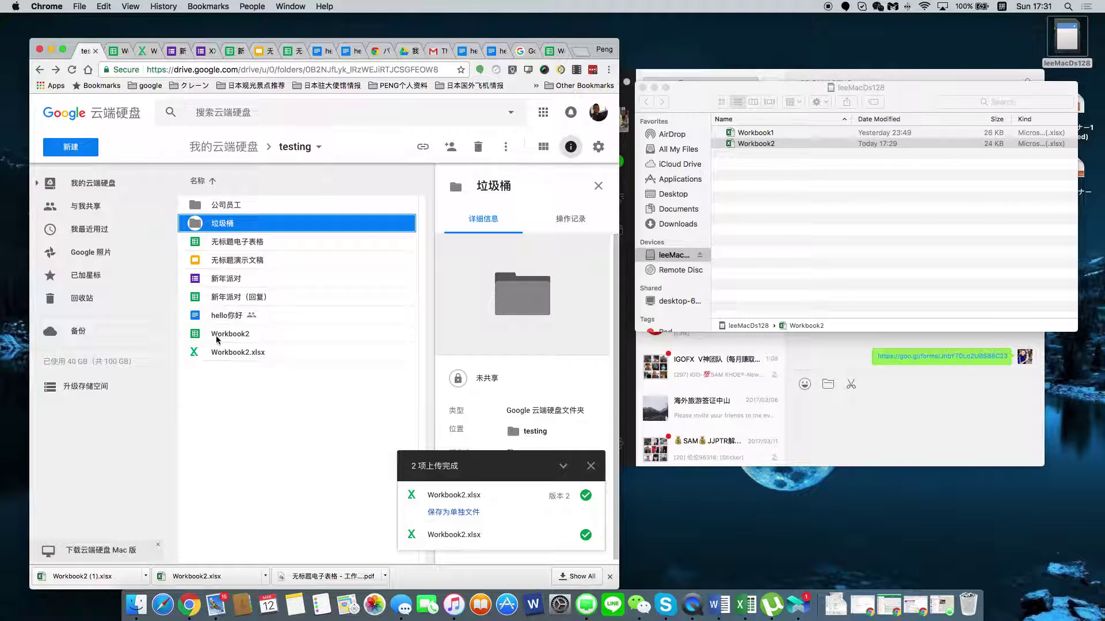
left_click_drag(226, 353, 233, 227)
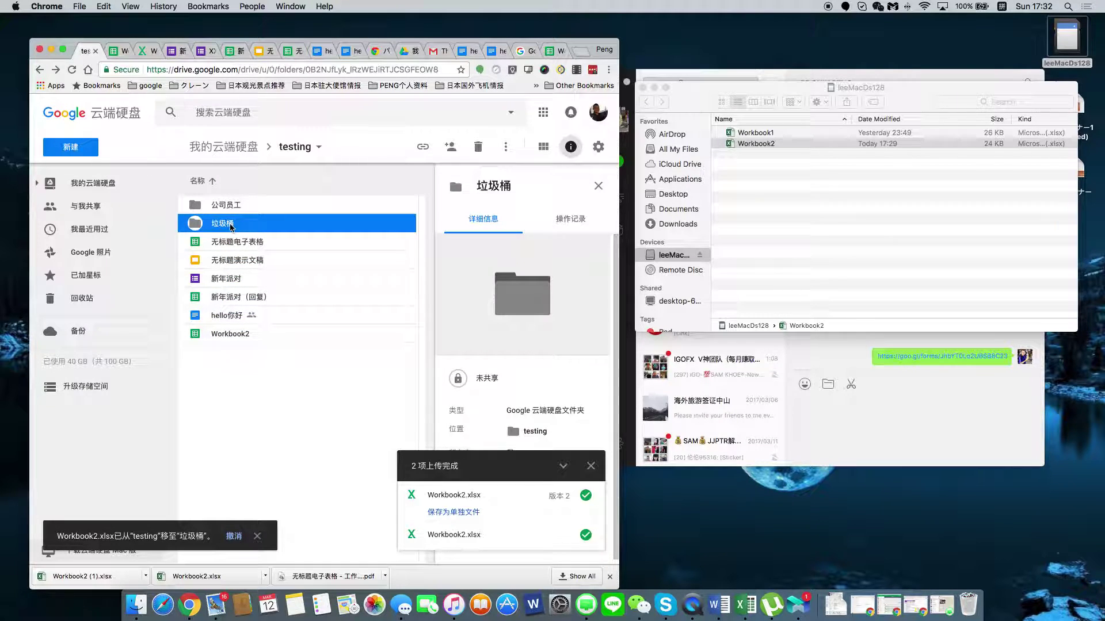
double_click(221, 229)
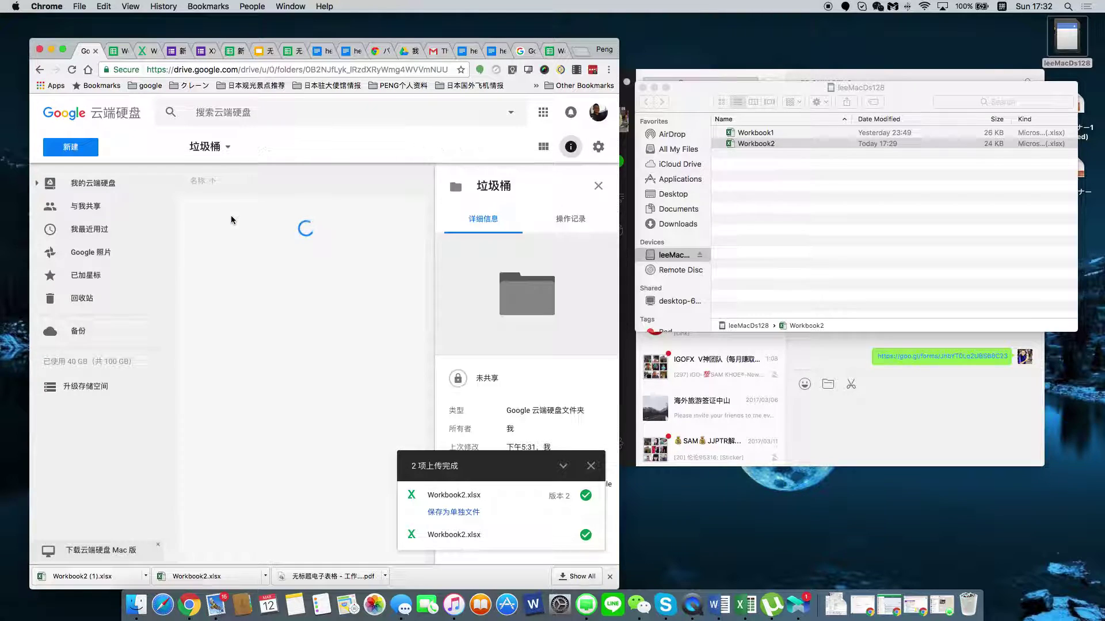
left_click_drag(232, 204, 296, 148)
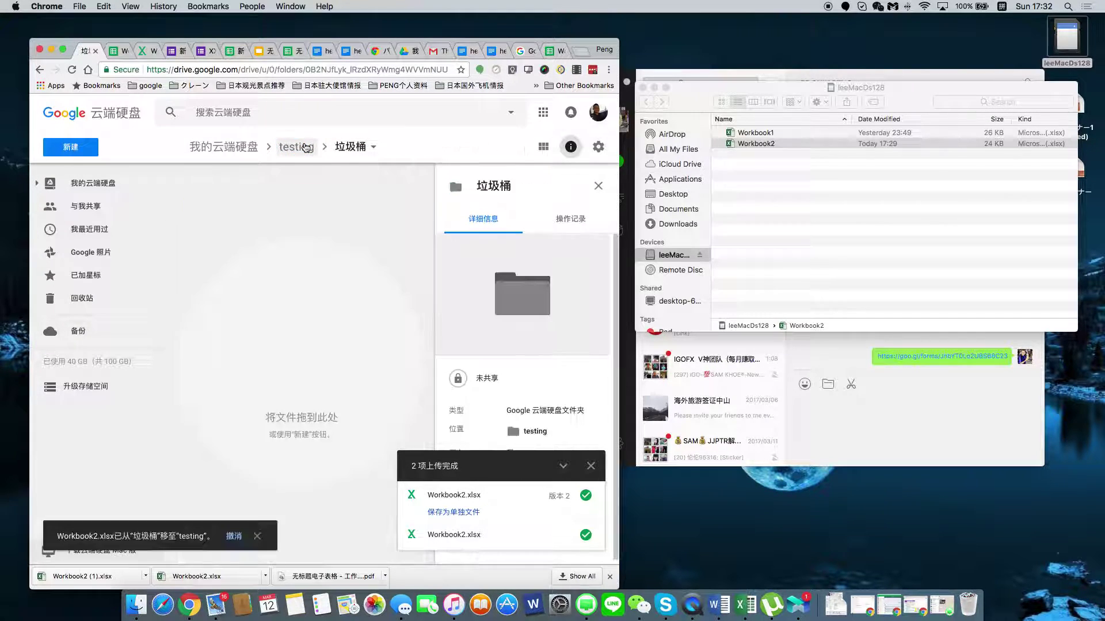
left_click(40, 69)
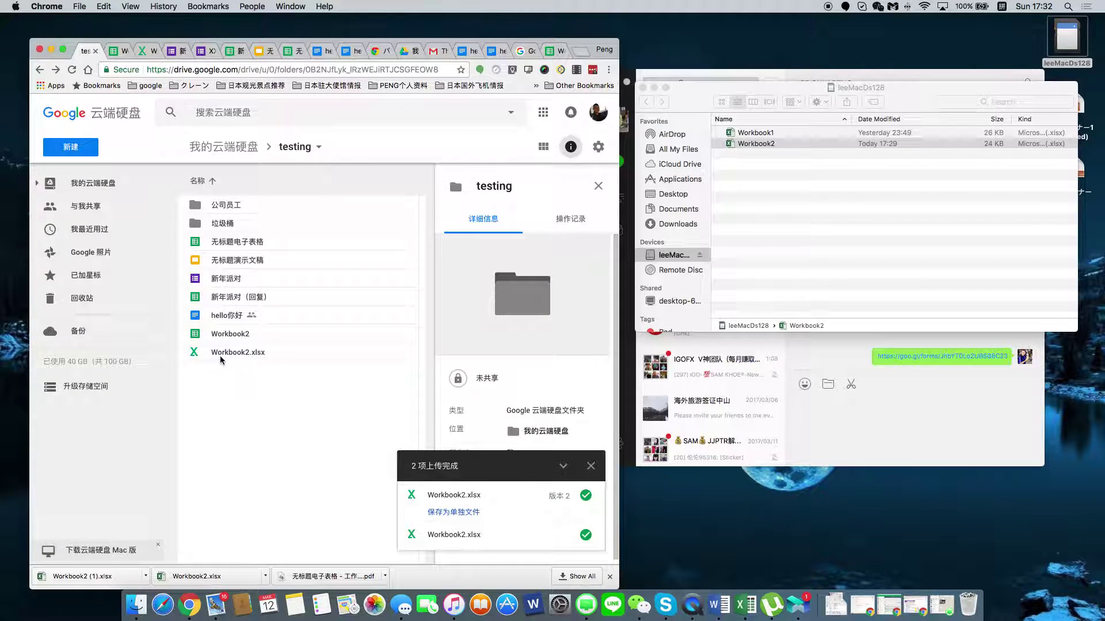
left_click(217, 356)
right_click(219, 356)
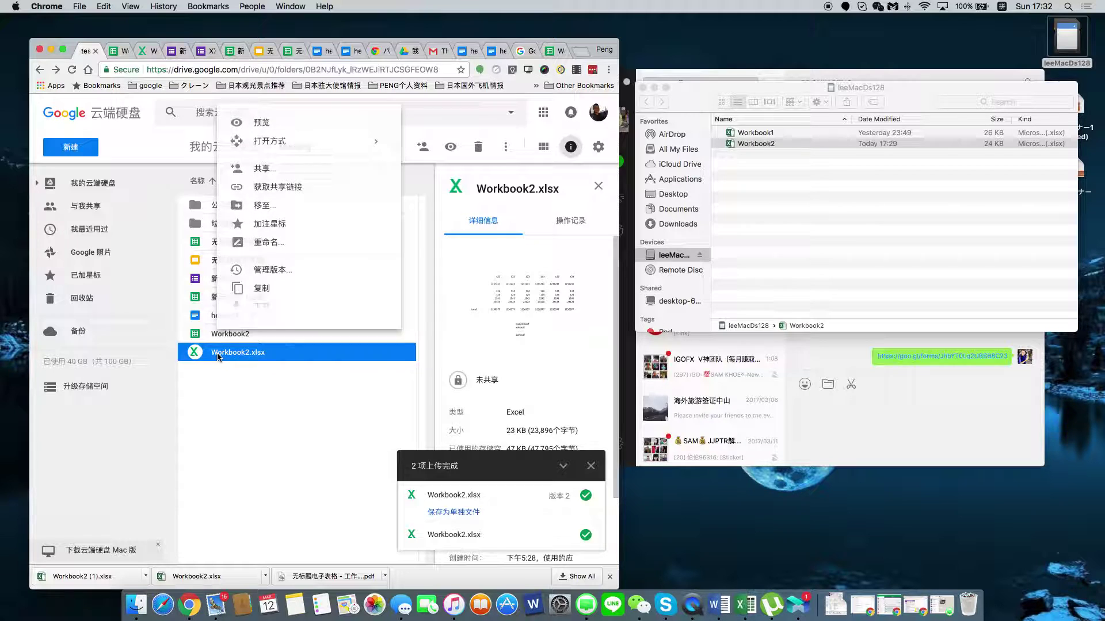
left_click(219, 423)
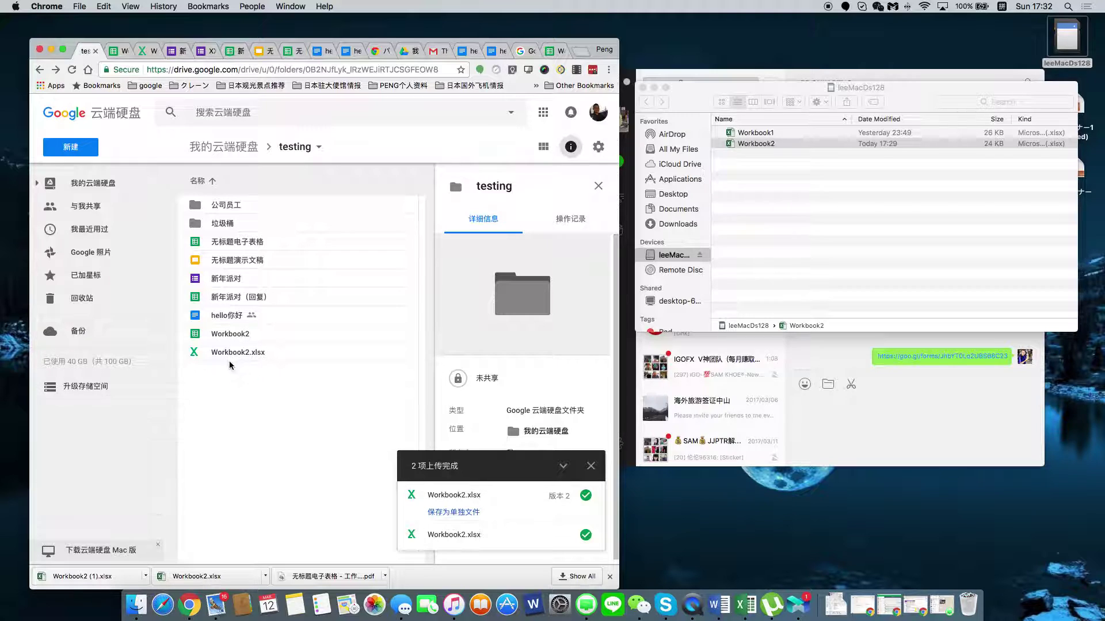
Rename Workbook2.xlsx to 废止 Workbook2.xlsx by adding the Chinese prefix 废止.
mouse_move(223, 354)
left_mouse_down()
mouse_move(254, 219)
mouse_move(234, 371)
mouse_move(238, 353)
left_mouse_up()
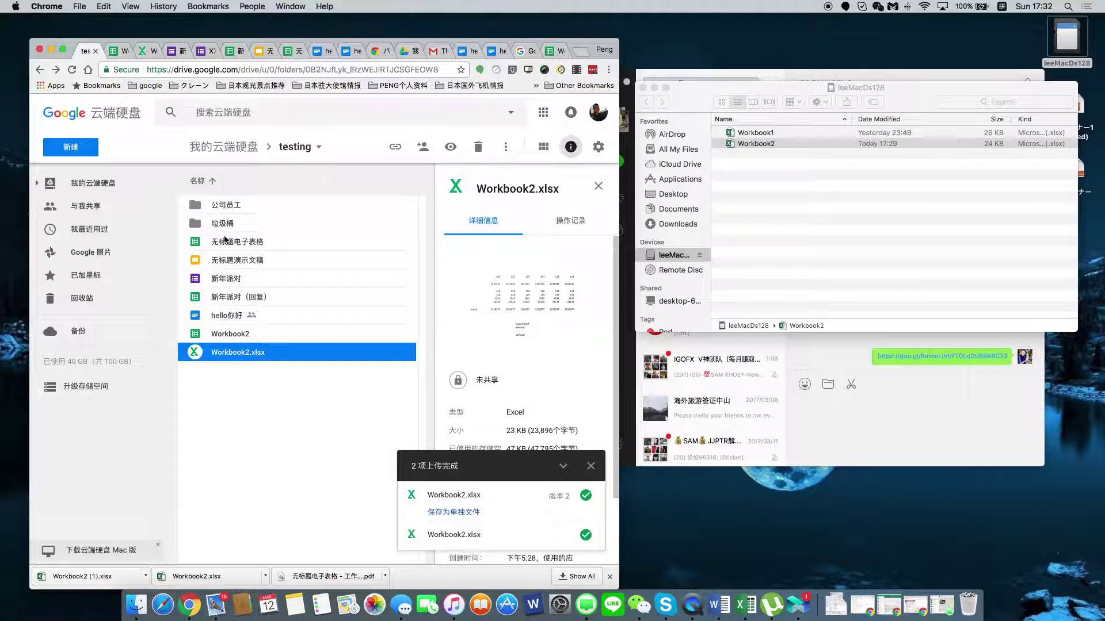
right_click(214, 355)
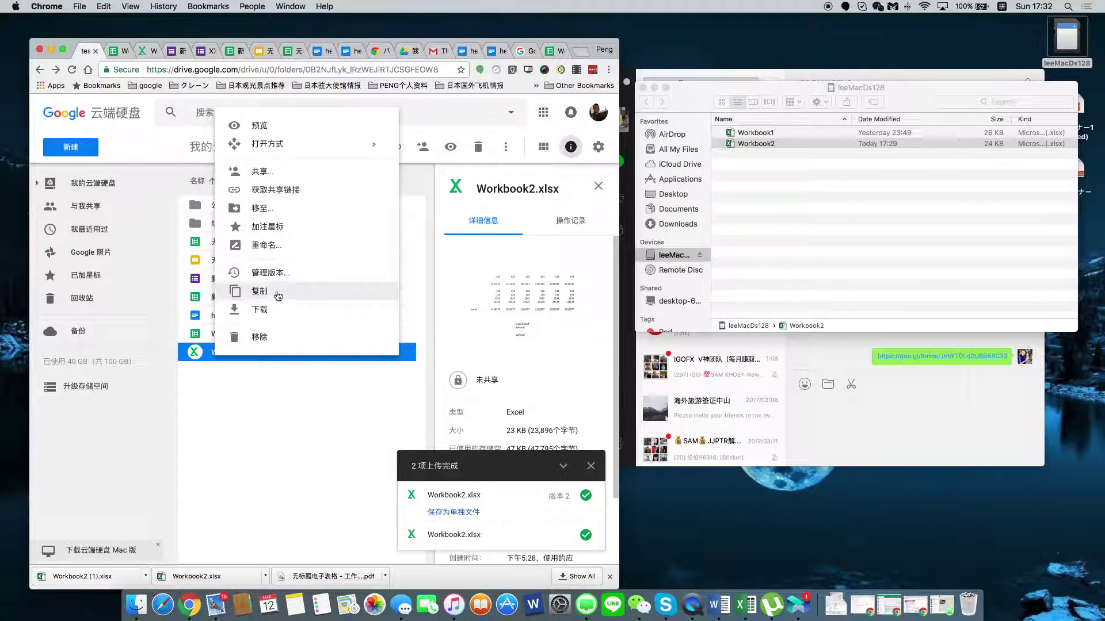
left_click(283, 249)
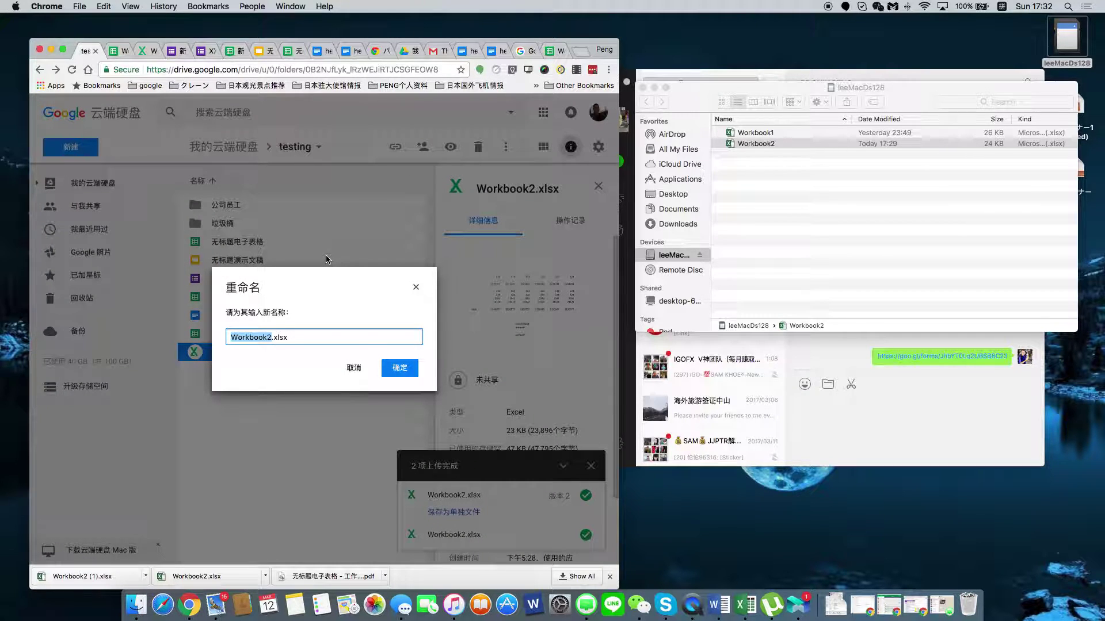
key("Right")
type("fe")
key("BackSpace")
key("BackSpace")
type("feizhi")
key("space")
key("Return")
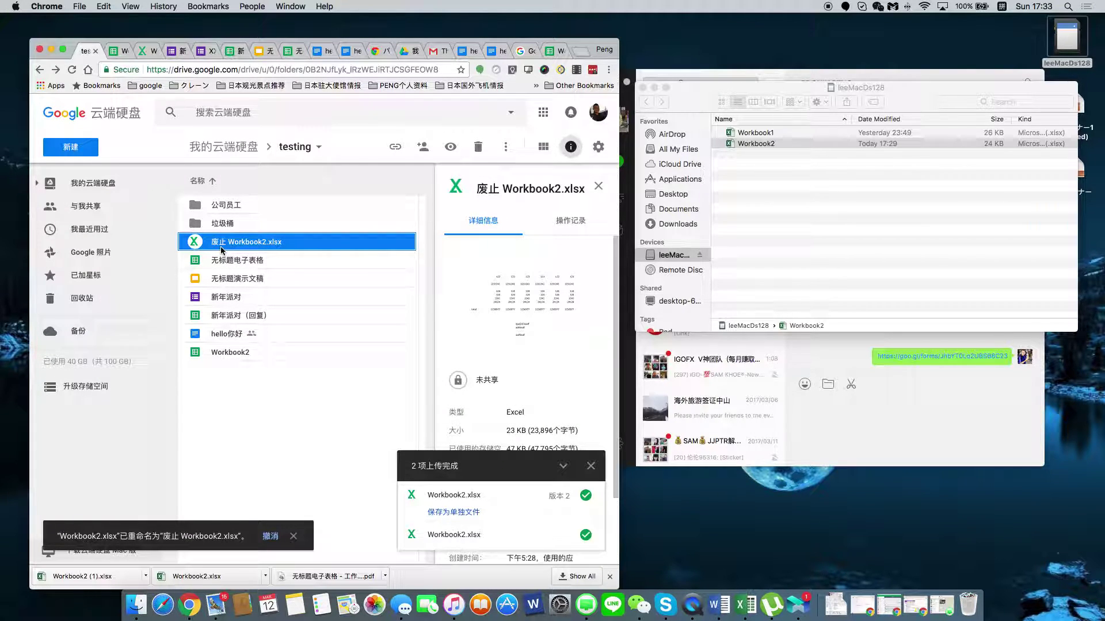
Move 废止 Workbook2.xlsx into the 垃圾桶 folder and confirm it arrived.
left_click_drag(222, 249, 222, 231)
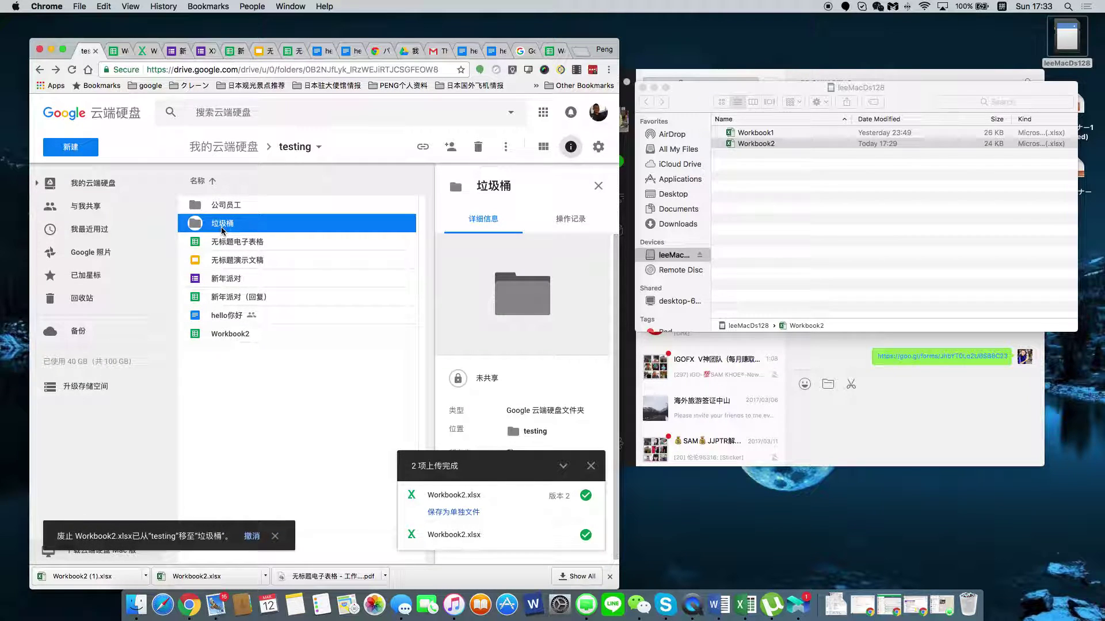
double_click(220, 227)
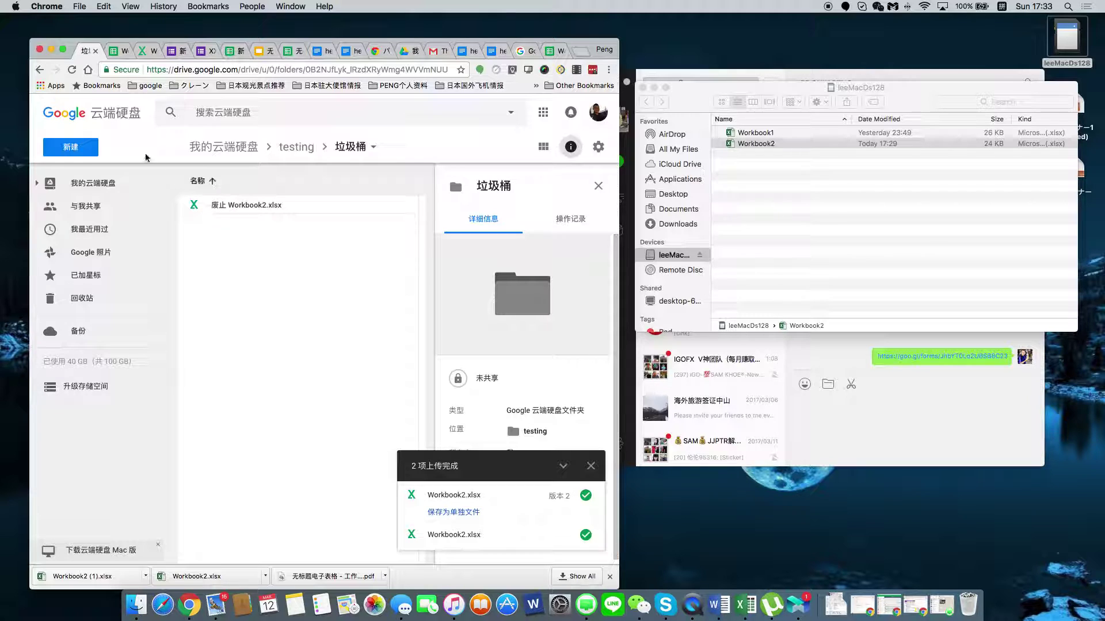
left_click(39, 69)
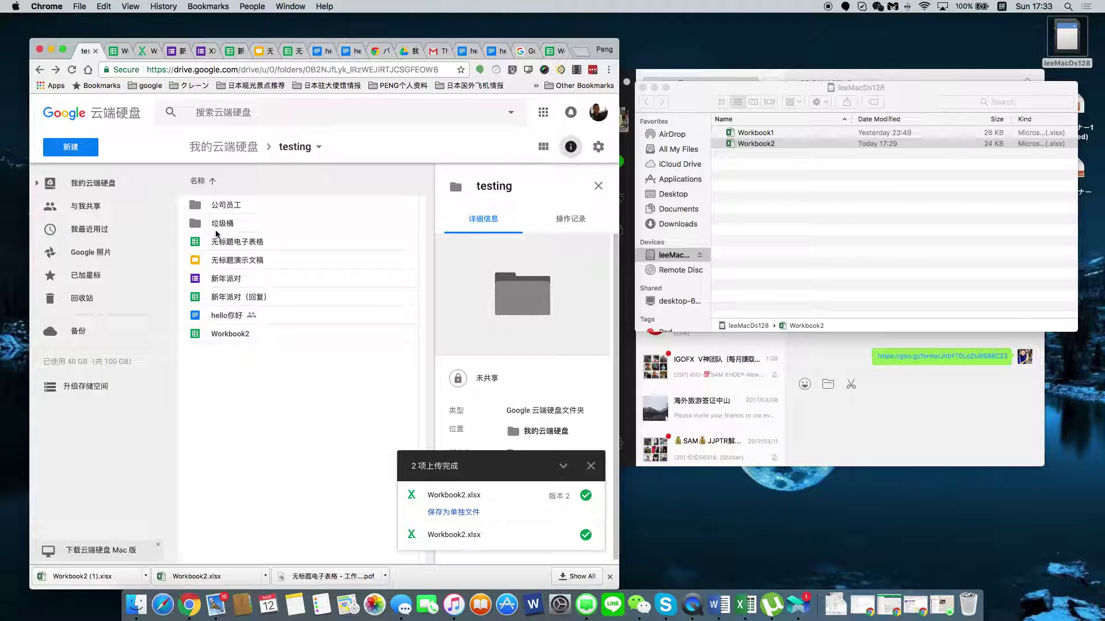
Move 无标题电子表格 into 垃圾桶 and back to testing, then maximize the browser to full screen.
left_click(219, 245)
left_click_drag(219, 245, 220, 227)
double_click(219, 224)
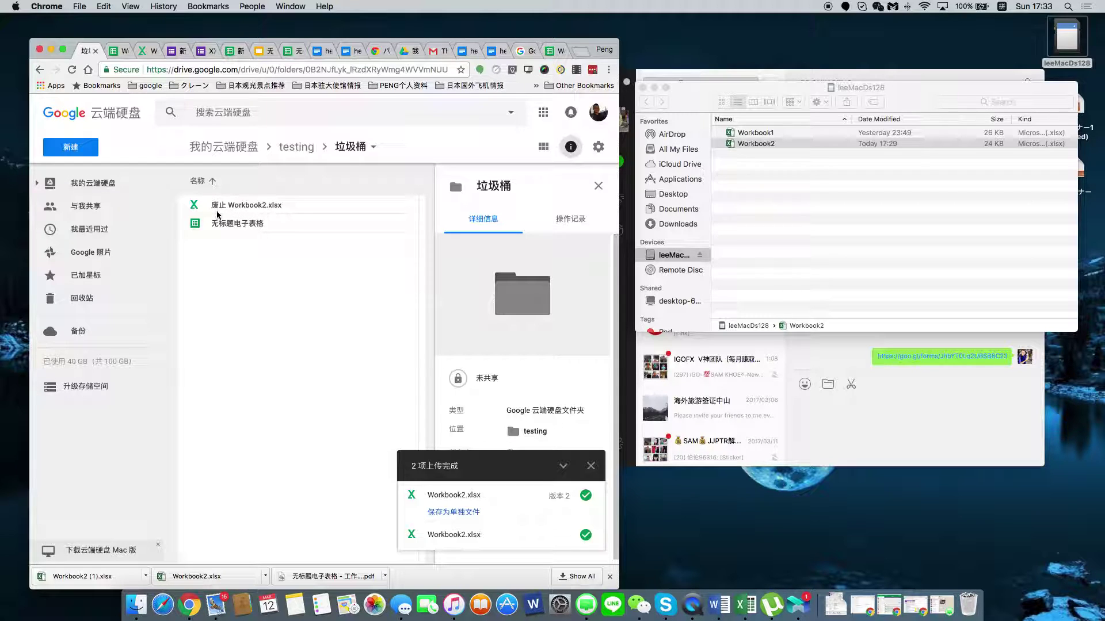
left_click_drag(219, 225, 285, 152)
left_click(38, 70)
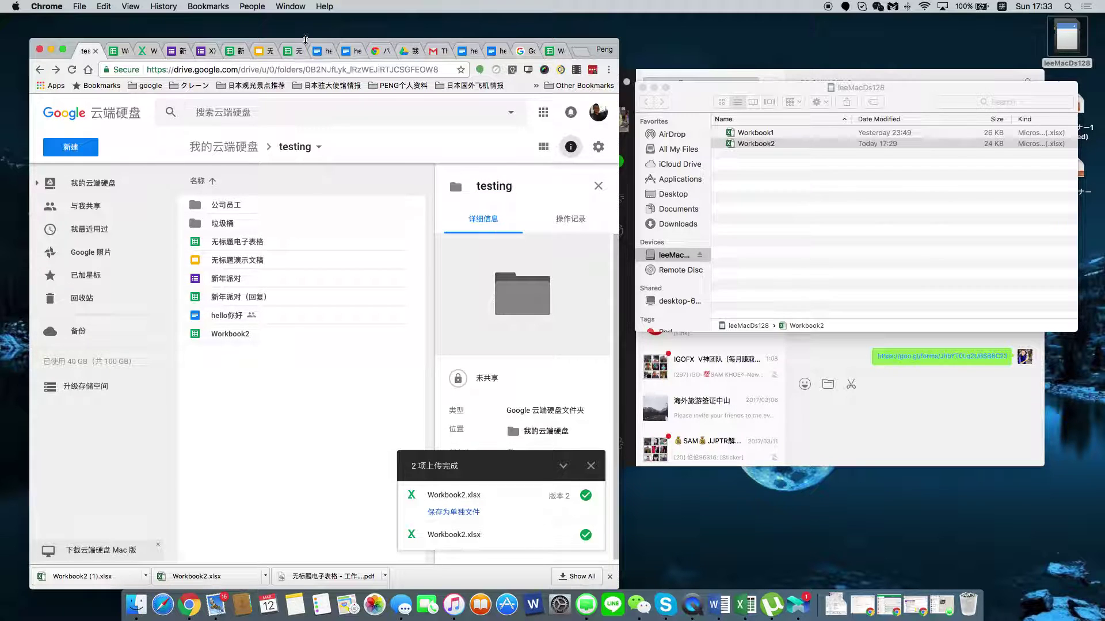
left_click(62, 50)
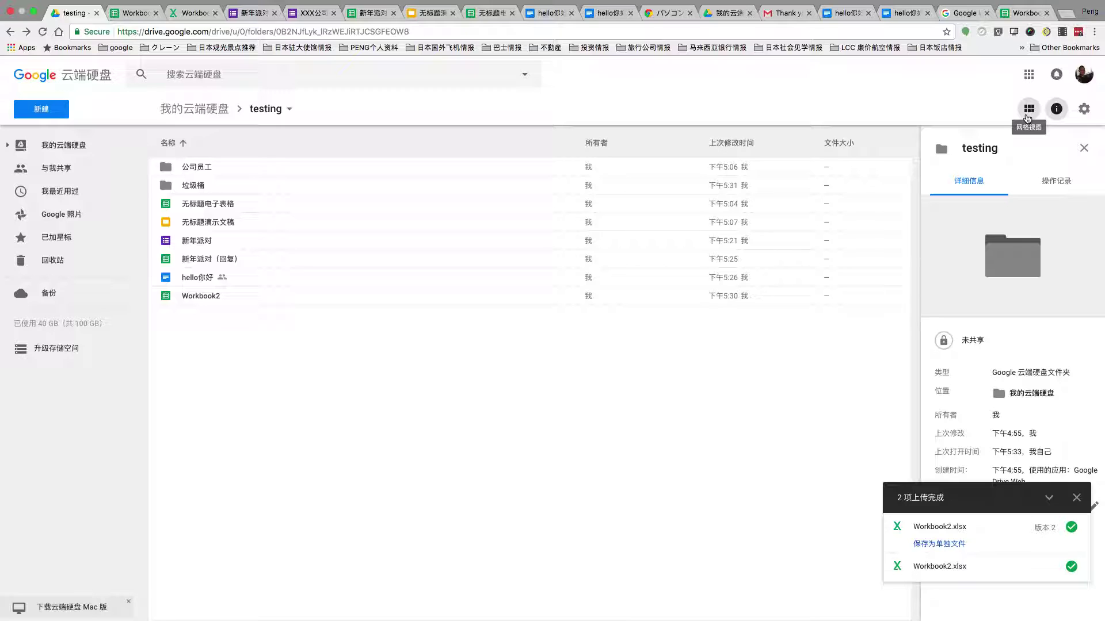
Switch to grid view and back to list view, then show the folder's activity history.
left_click(1028, 109)
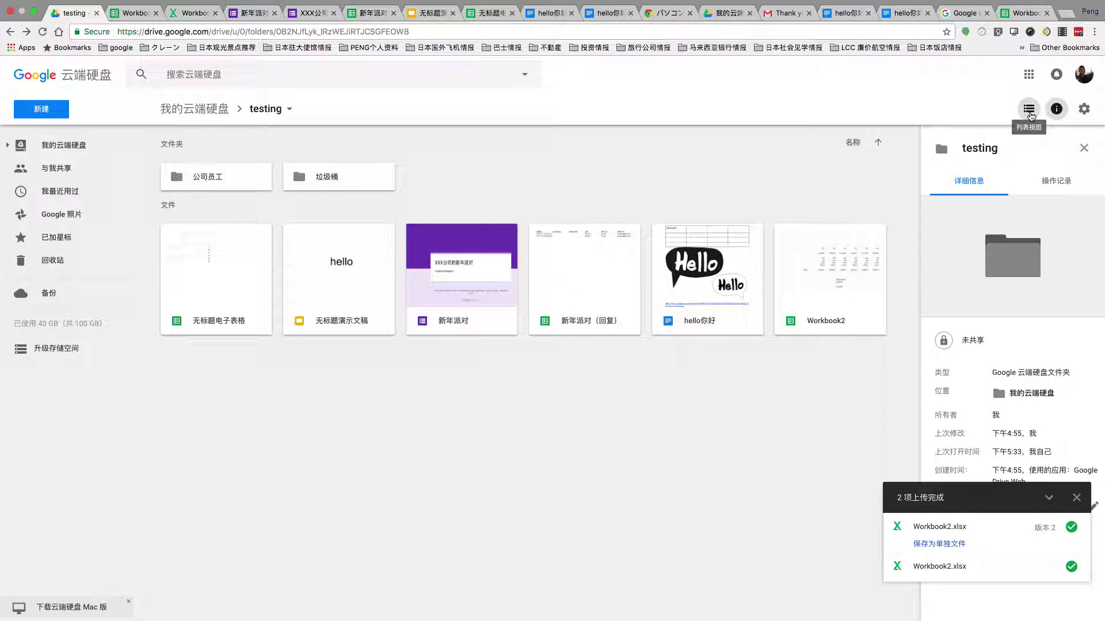
left_click(1027, 113)
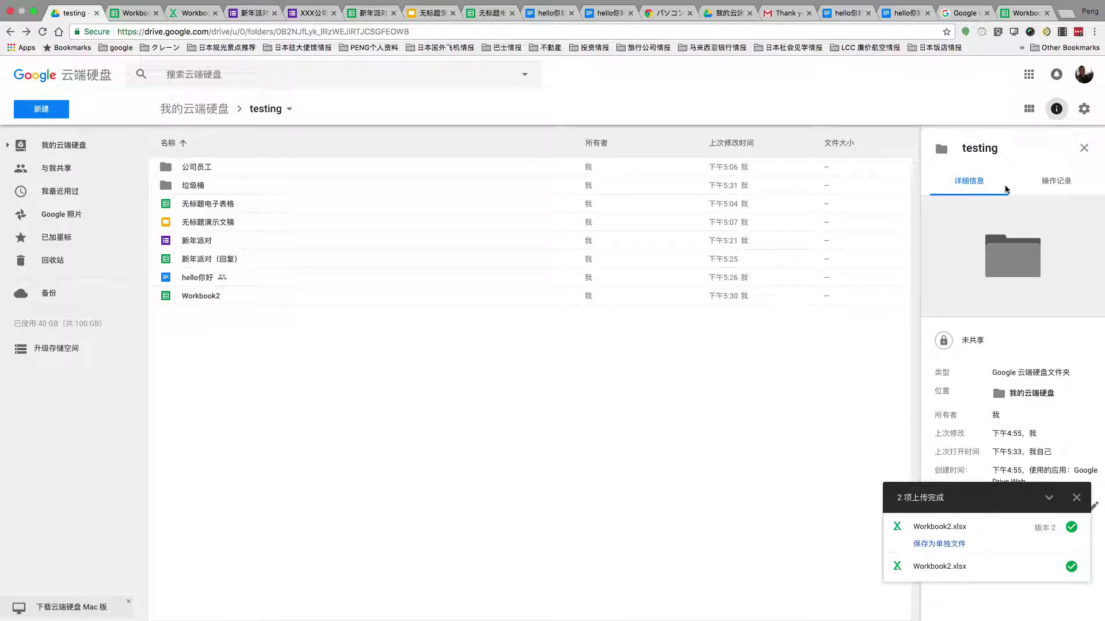
left_click(1065, 188)
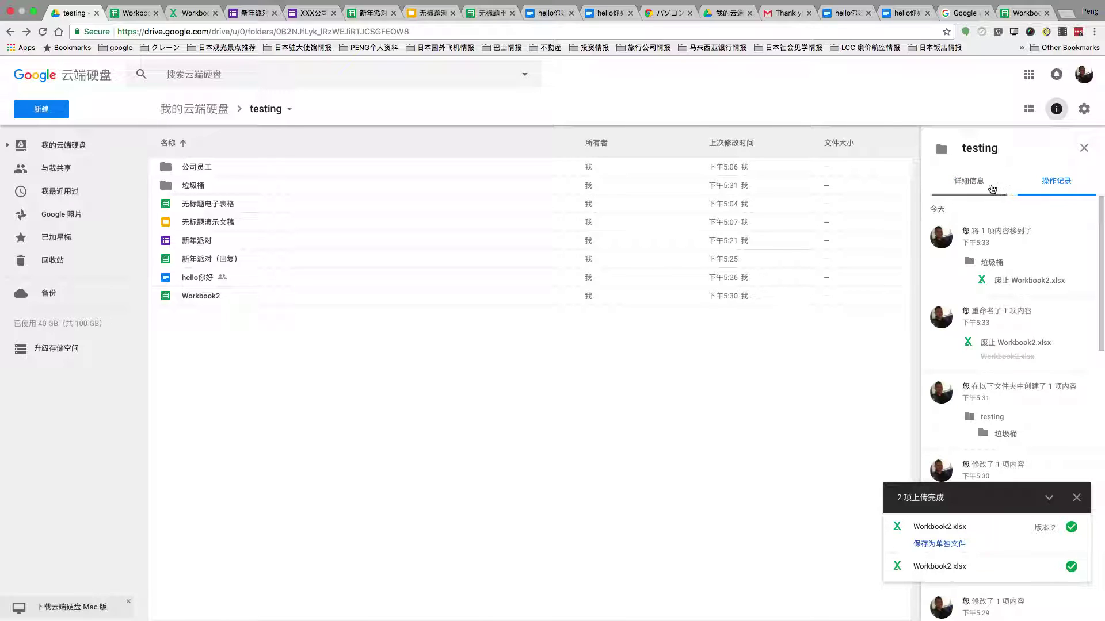
Open the 公司员工 folder from its activity entry, then go back to testing.
left_click(204, 170)
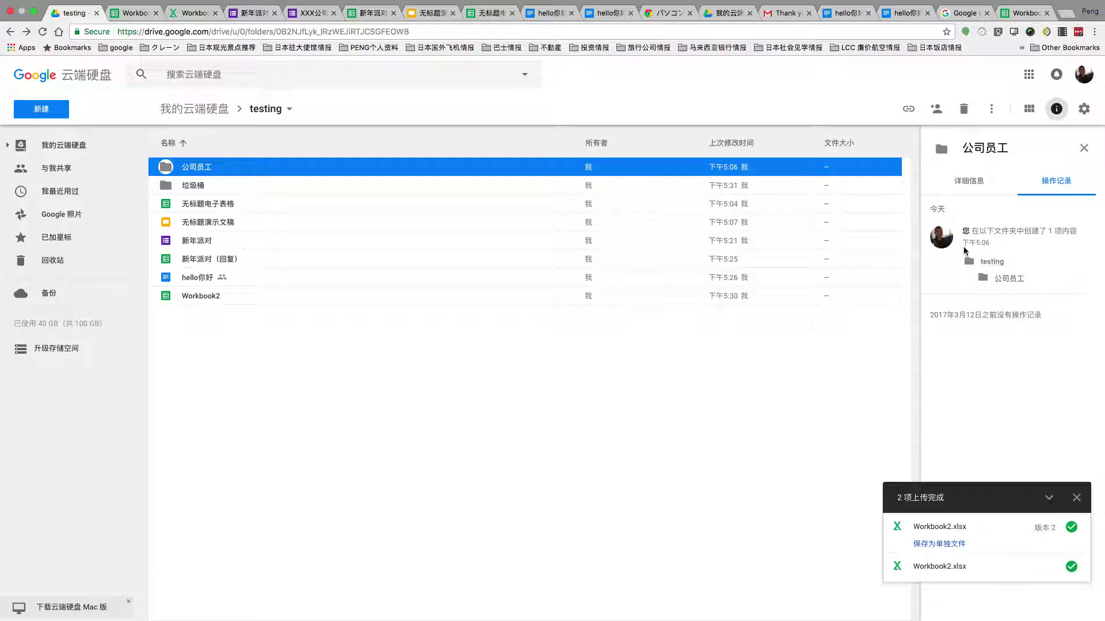
left_click_drag(962, 231, 995, 230)
left_click(1009, 278)
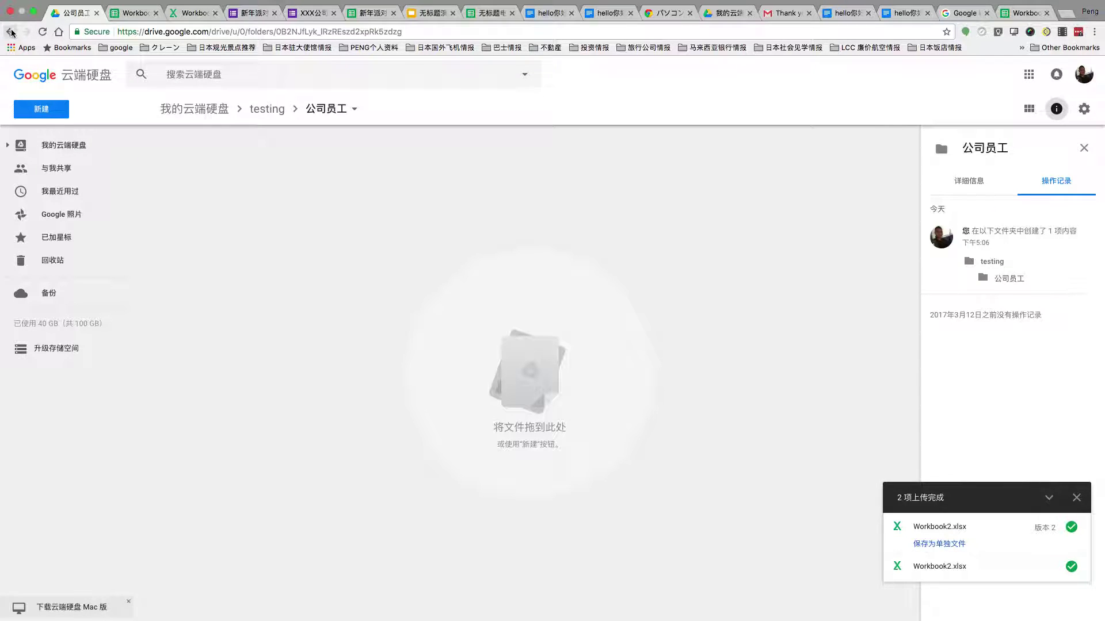
left_click(10, 32)
Review the details of each file in testing, ending on the Workbook2 Google Sheet.
left_click(799, 204)
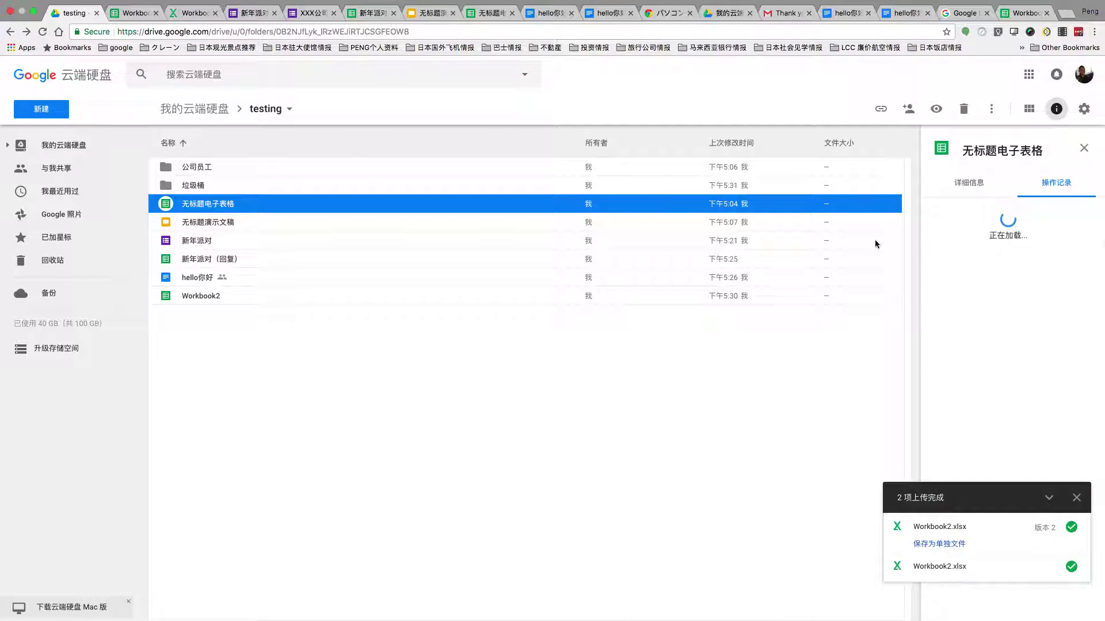
left_click(231, 225)
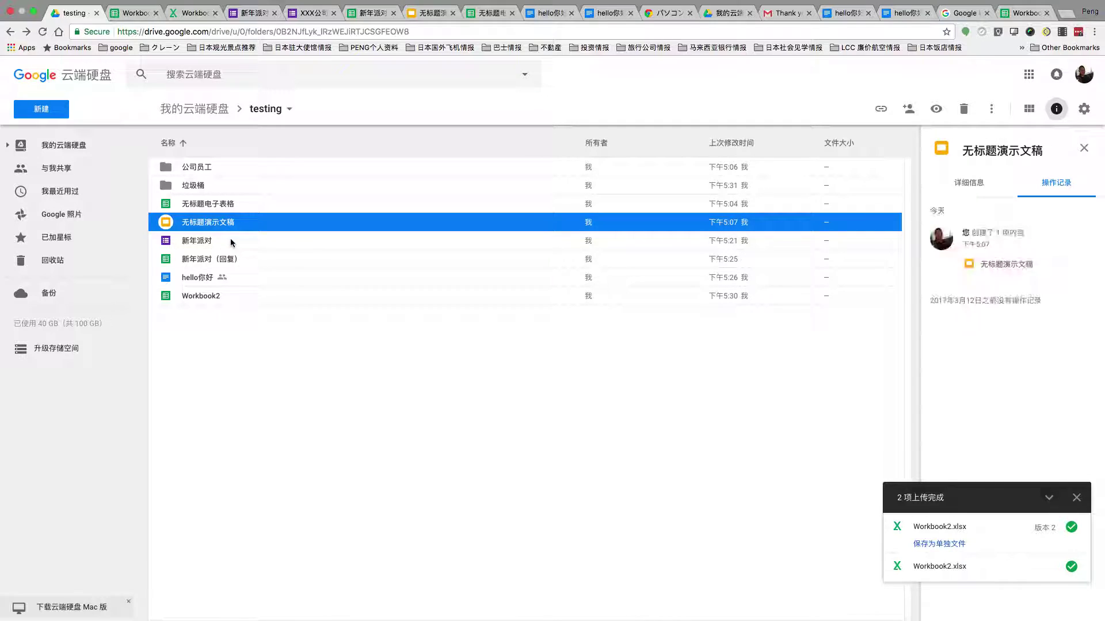
left_click(974, 194)
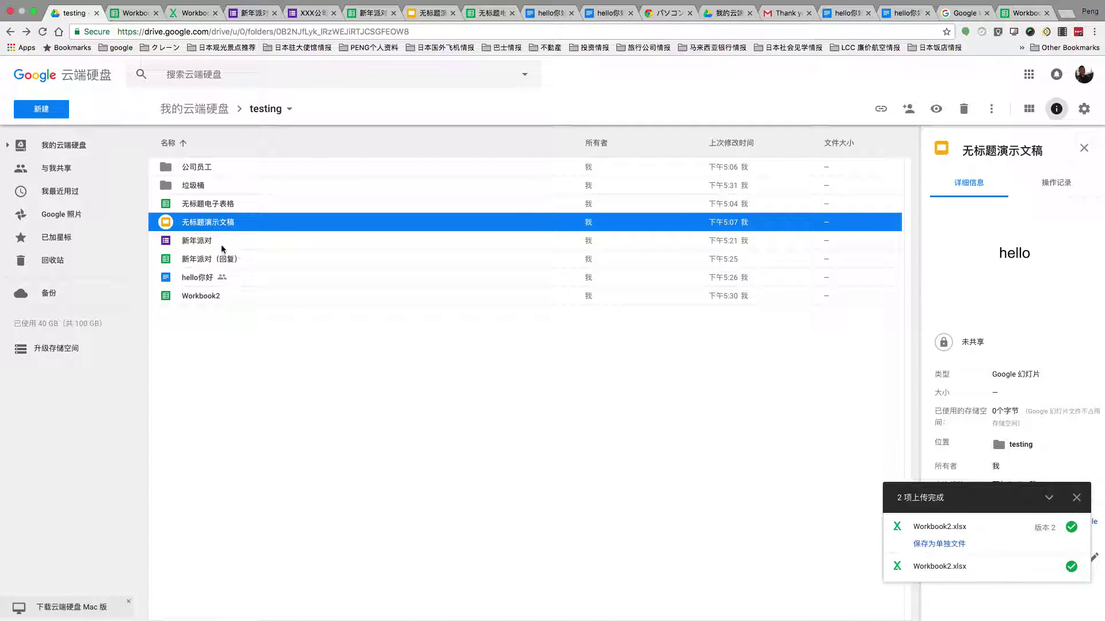
left_click(203, 243)
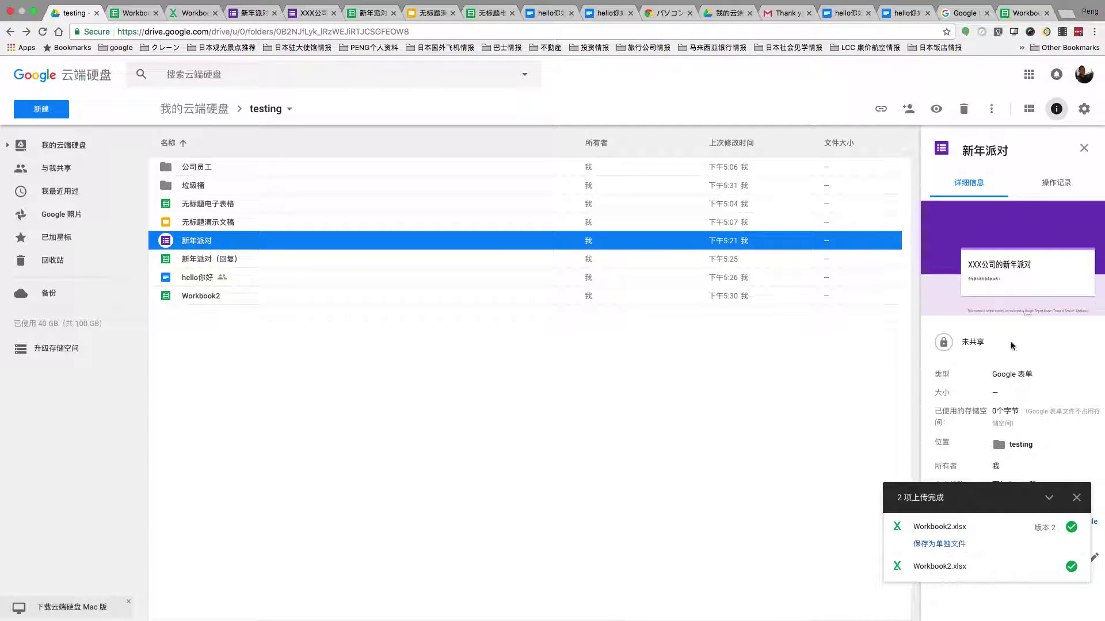
left_click(224, 259)
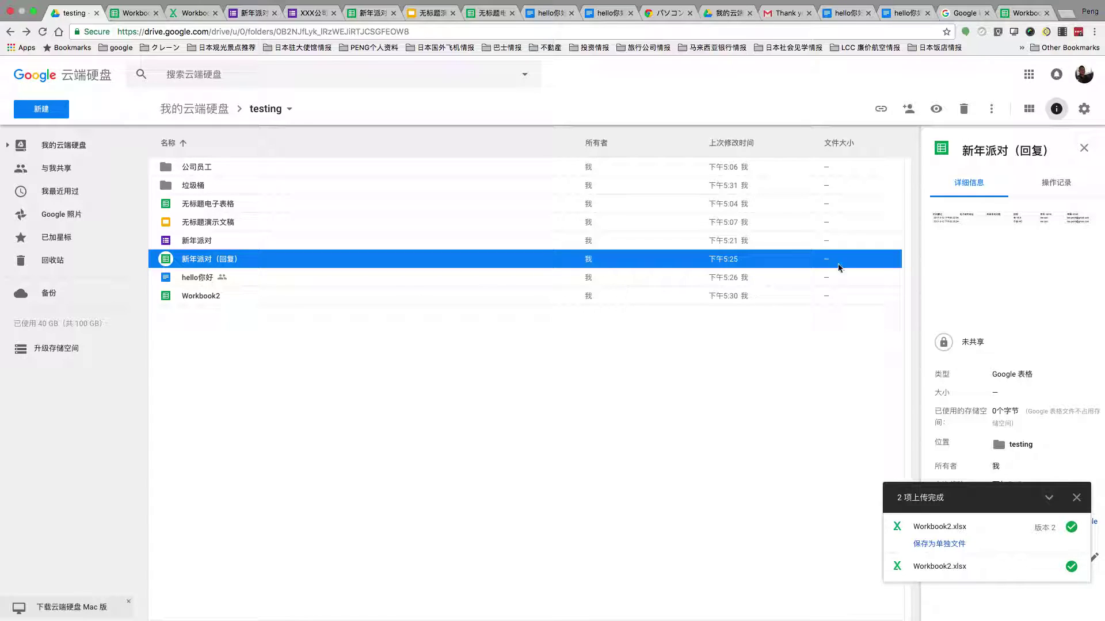
left_click(170, 279)
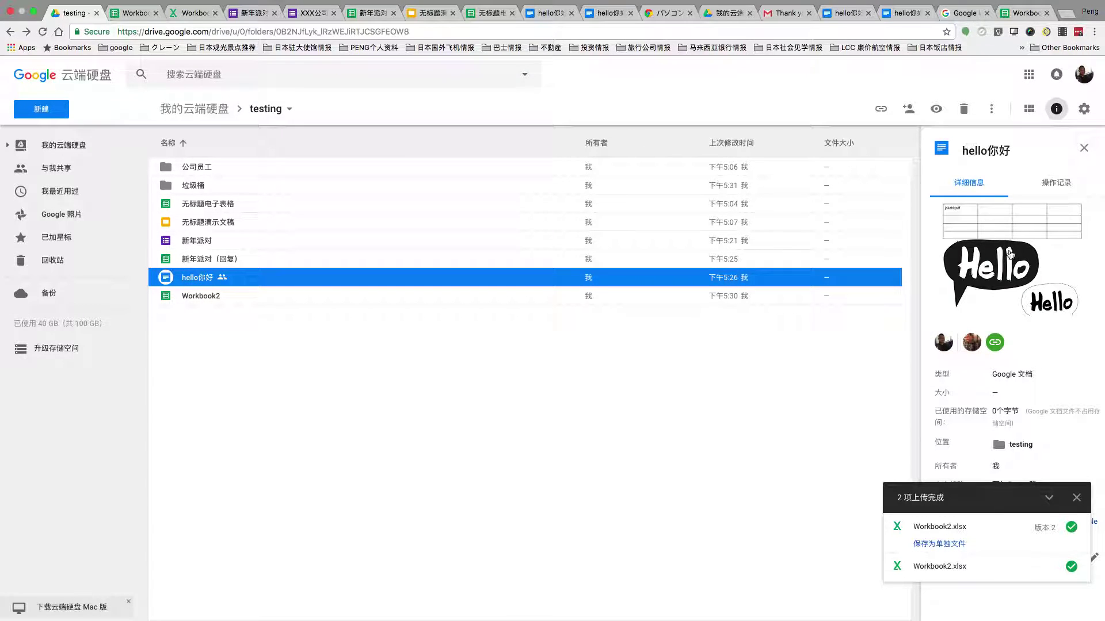
left_click(192, 303)
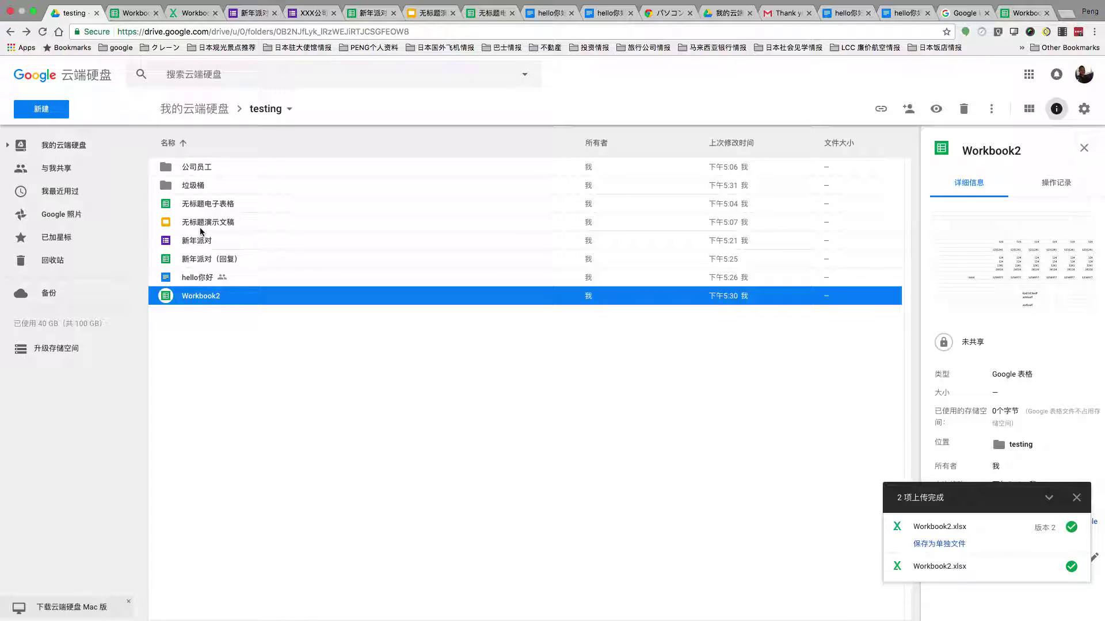
Dismiss the upload-complete notice, show the 新建 menu, and exit full-screen mode.
left_click(1076, 498)
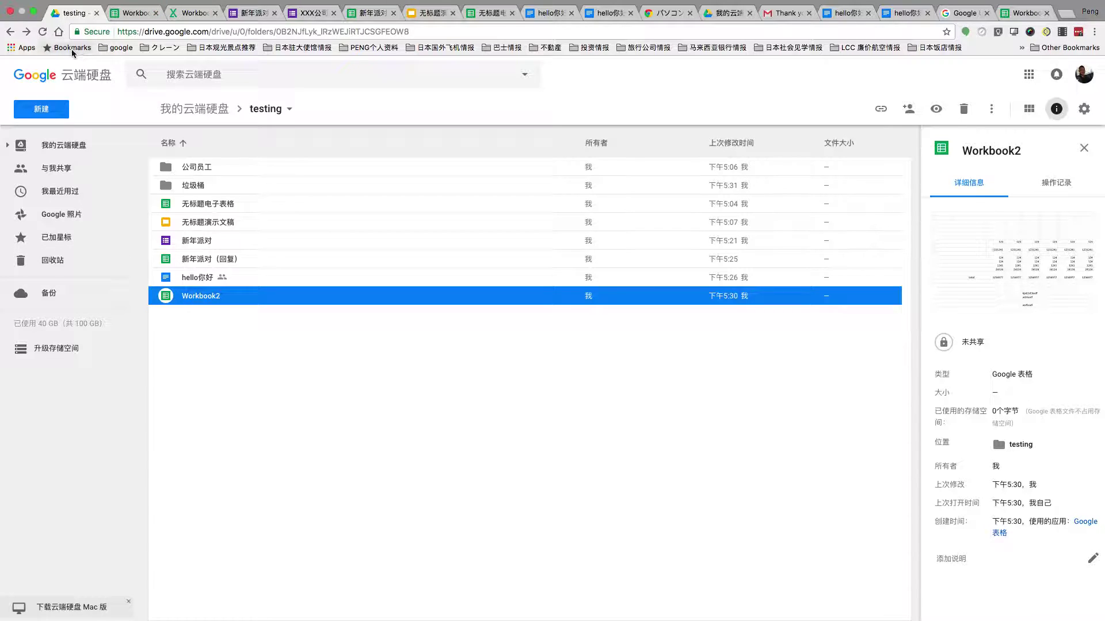
left_click(56, 109)
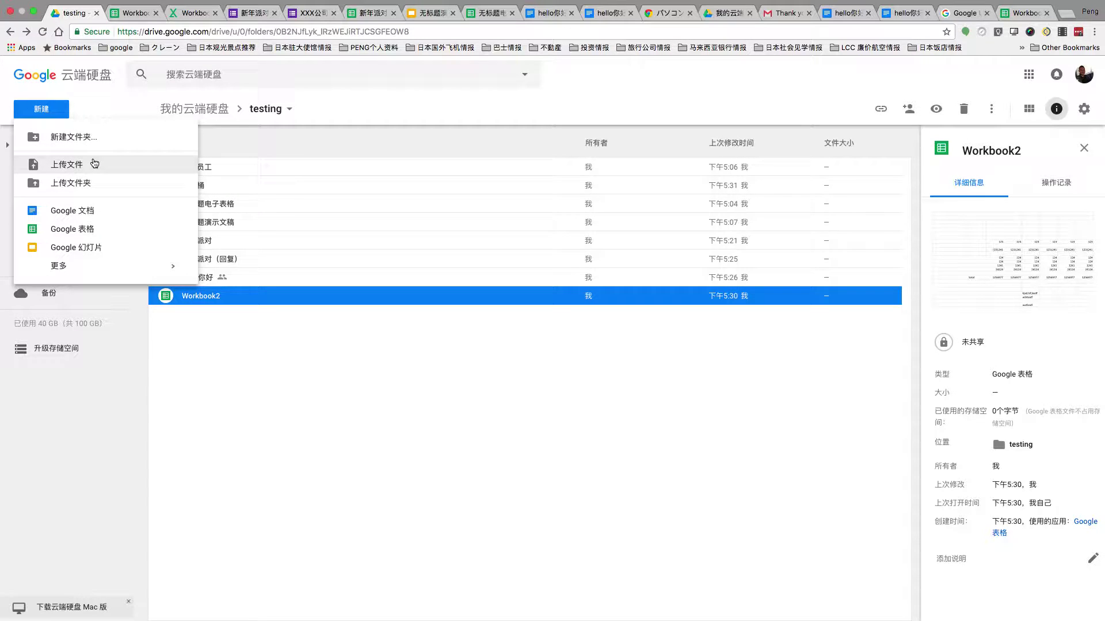
left_click(35, 12)
Bring QuickTime Player to the front and show its Stop Screen Recording option from the dock icon.
left_click(698, 604)
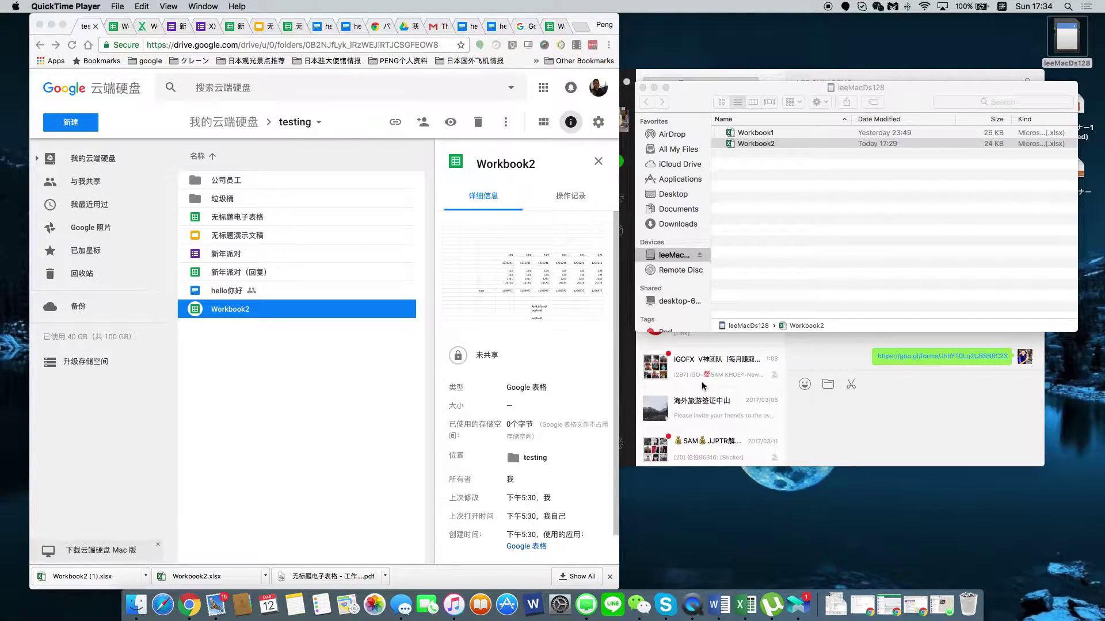
right_click(691, 607)
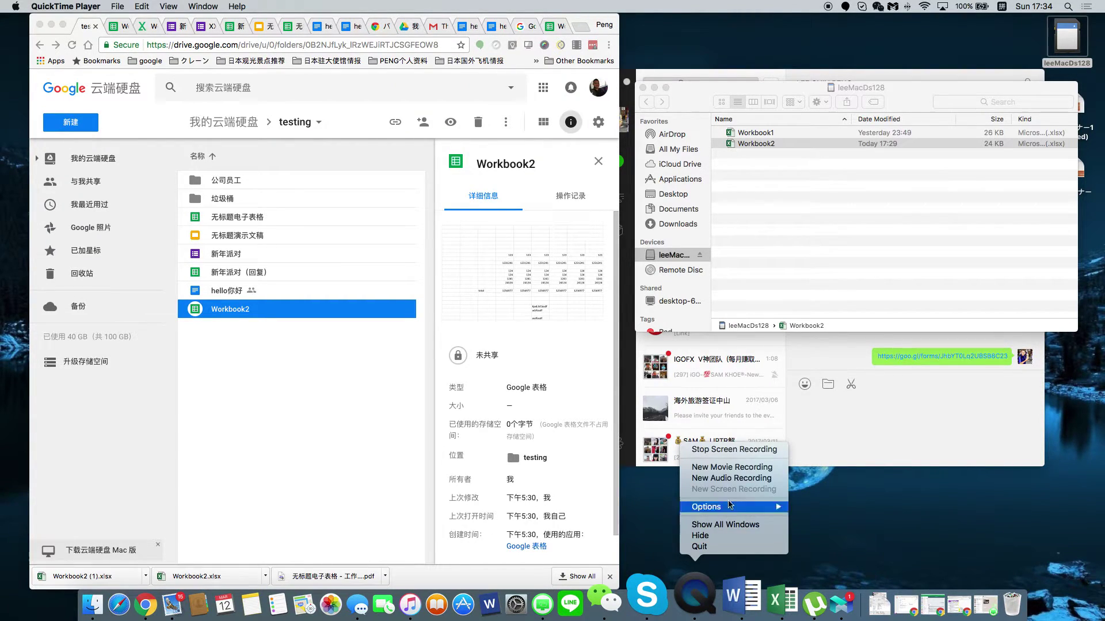